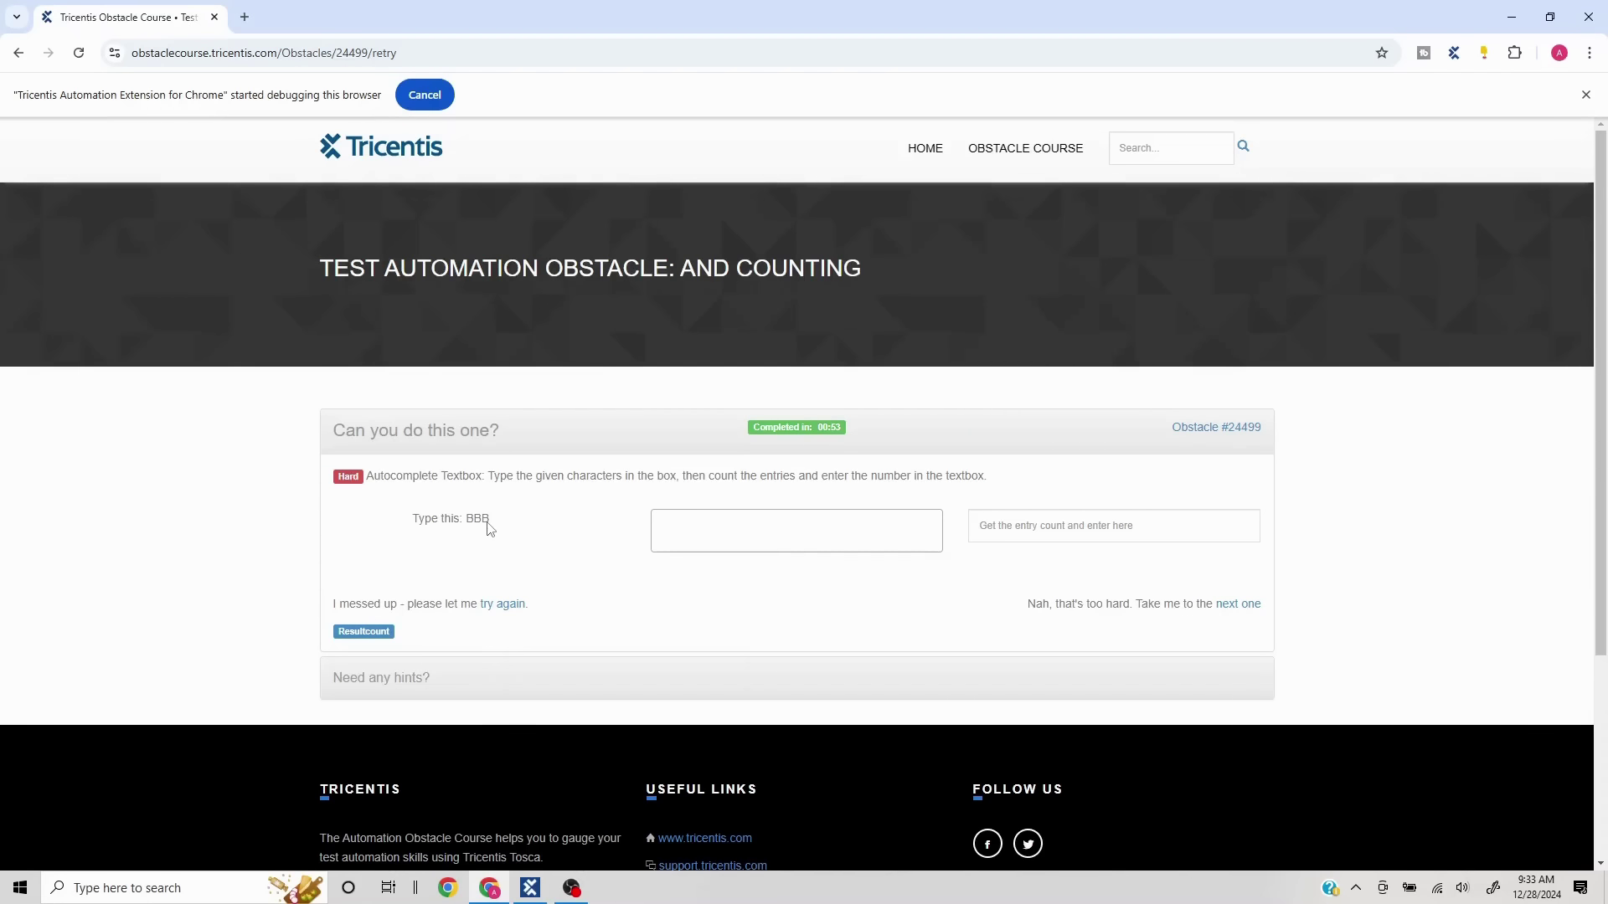
Solve the obstacle by entering BBB in the autocomplete textbox and 4 as the entry count
{"action": "left_click_drag", "start_coordinate": [489, 522], "coordinate": [466, 524]}
{"action": "left_click", "coordinate": [683, 528]}
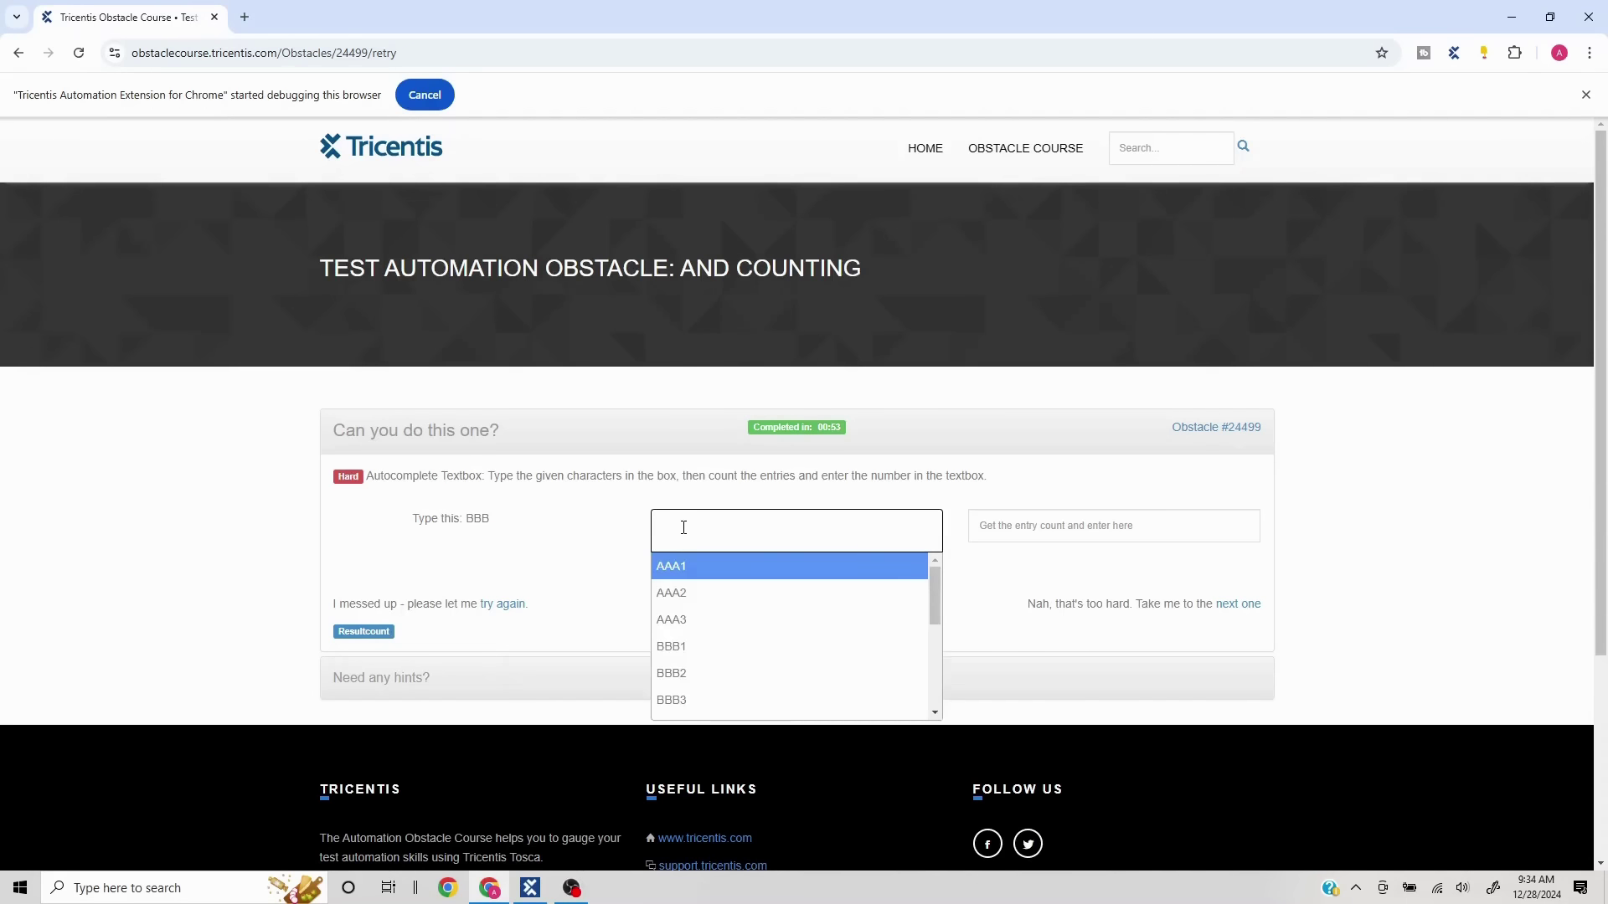
{"action": "type", "text": "BBB"}
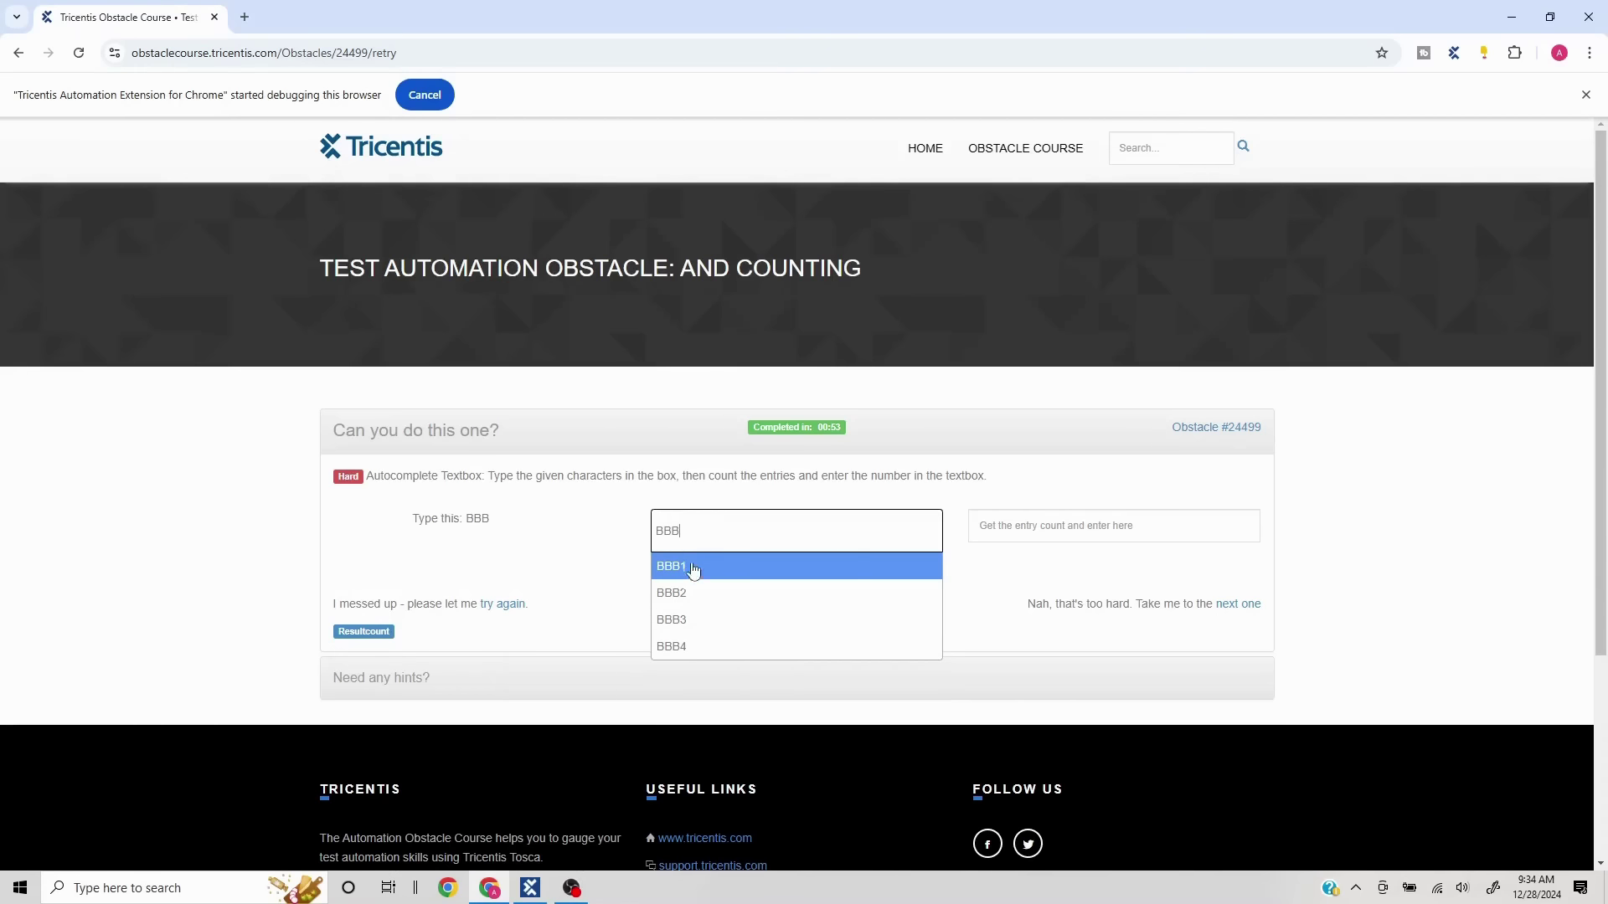
{"action": "left_click", "coordinate": [996, 528]}
{"action": "type", "text": "4"}
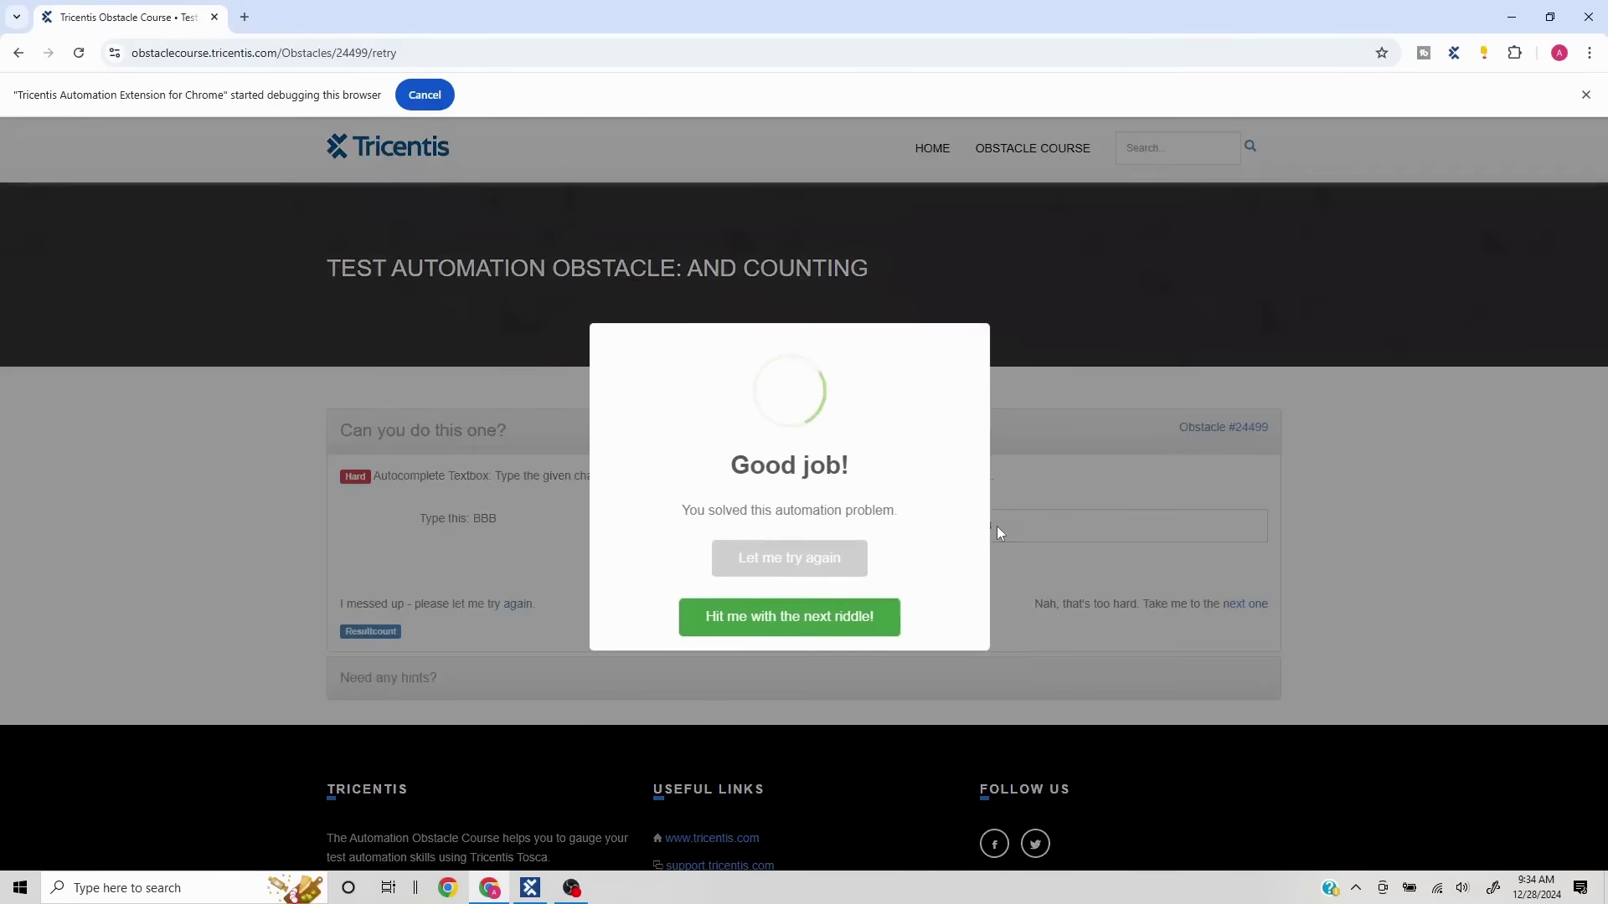
Retry the obstacle and enter CCC in the autocomplete textbox
{"action": "left_click", "coordinate": [783, 568]}
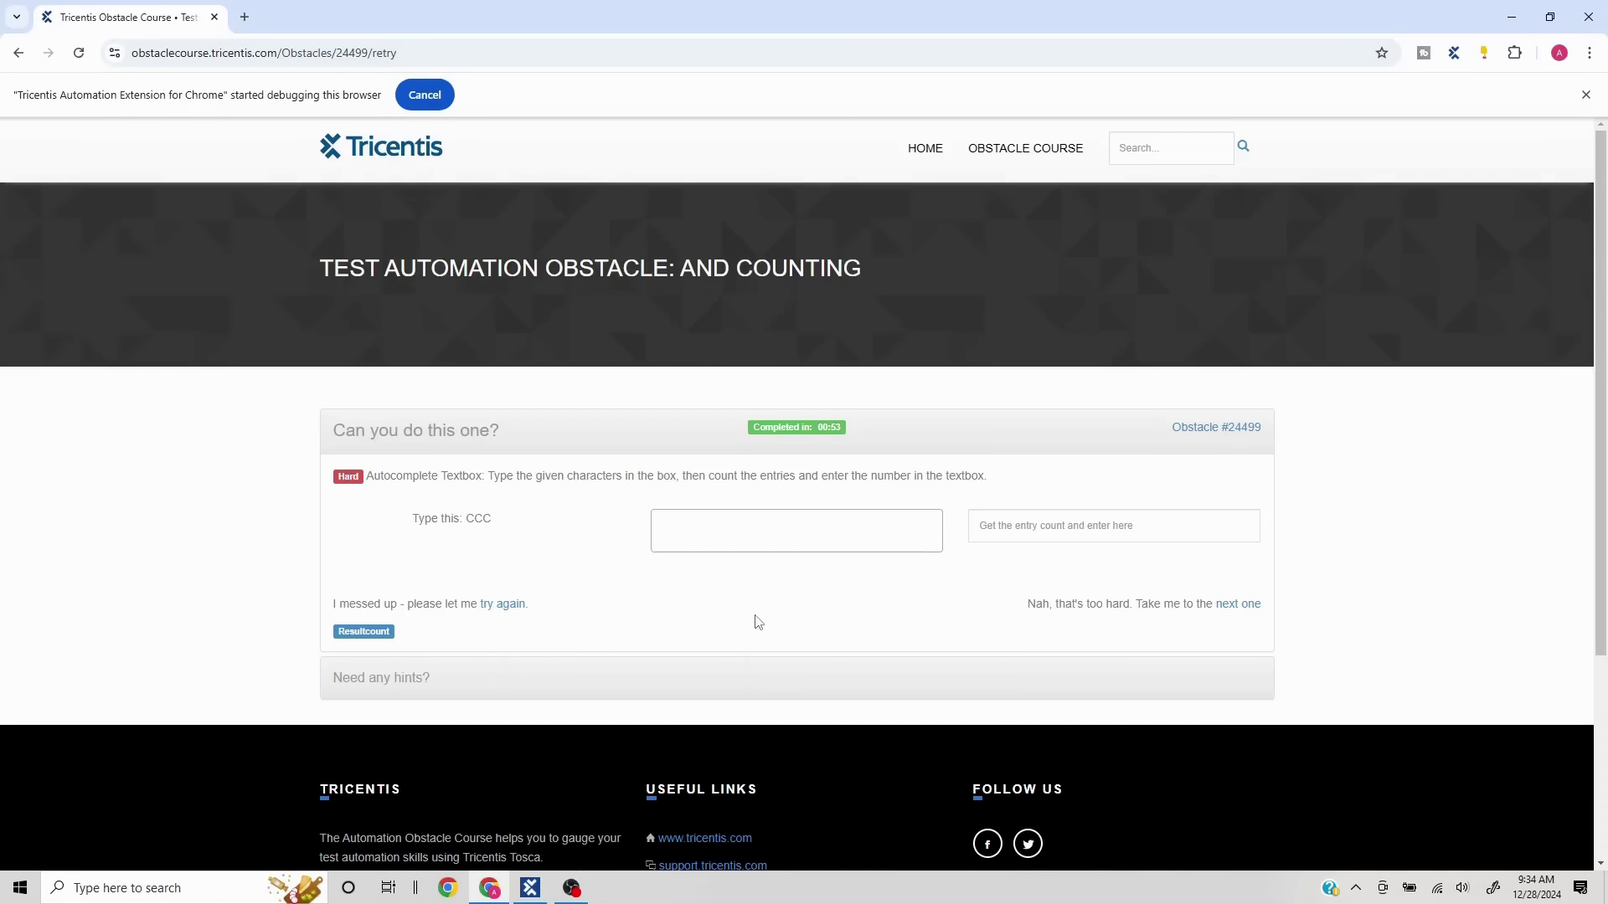
{"action": "left_click", "coordinate": [726, 540]}
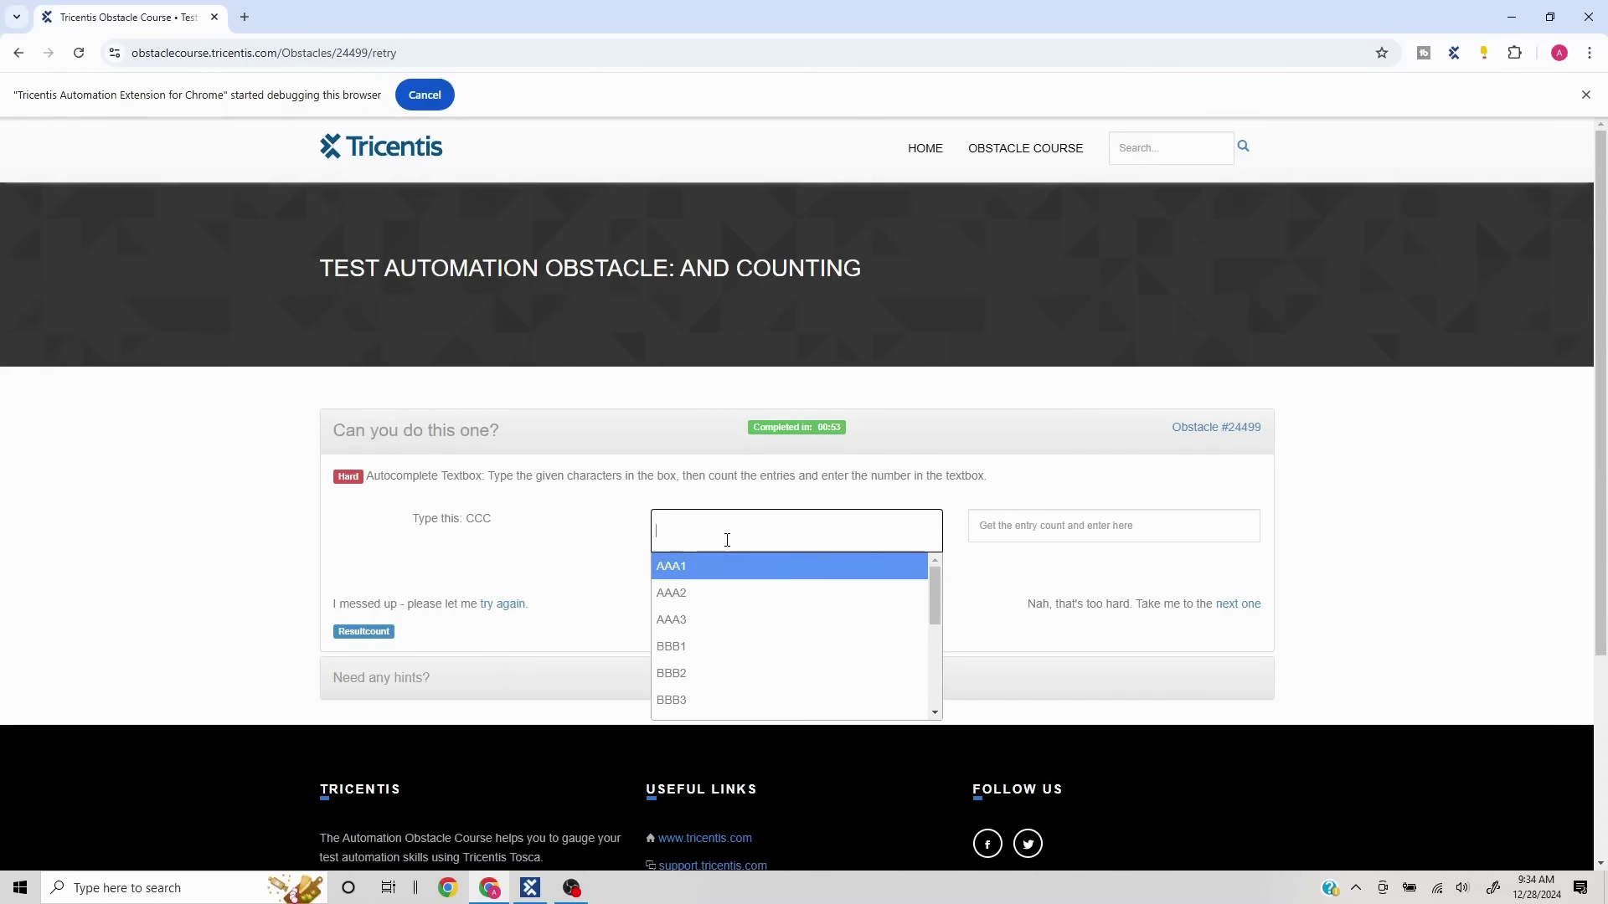
{"action": "type", "text": "CCC"}
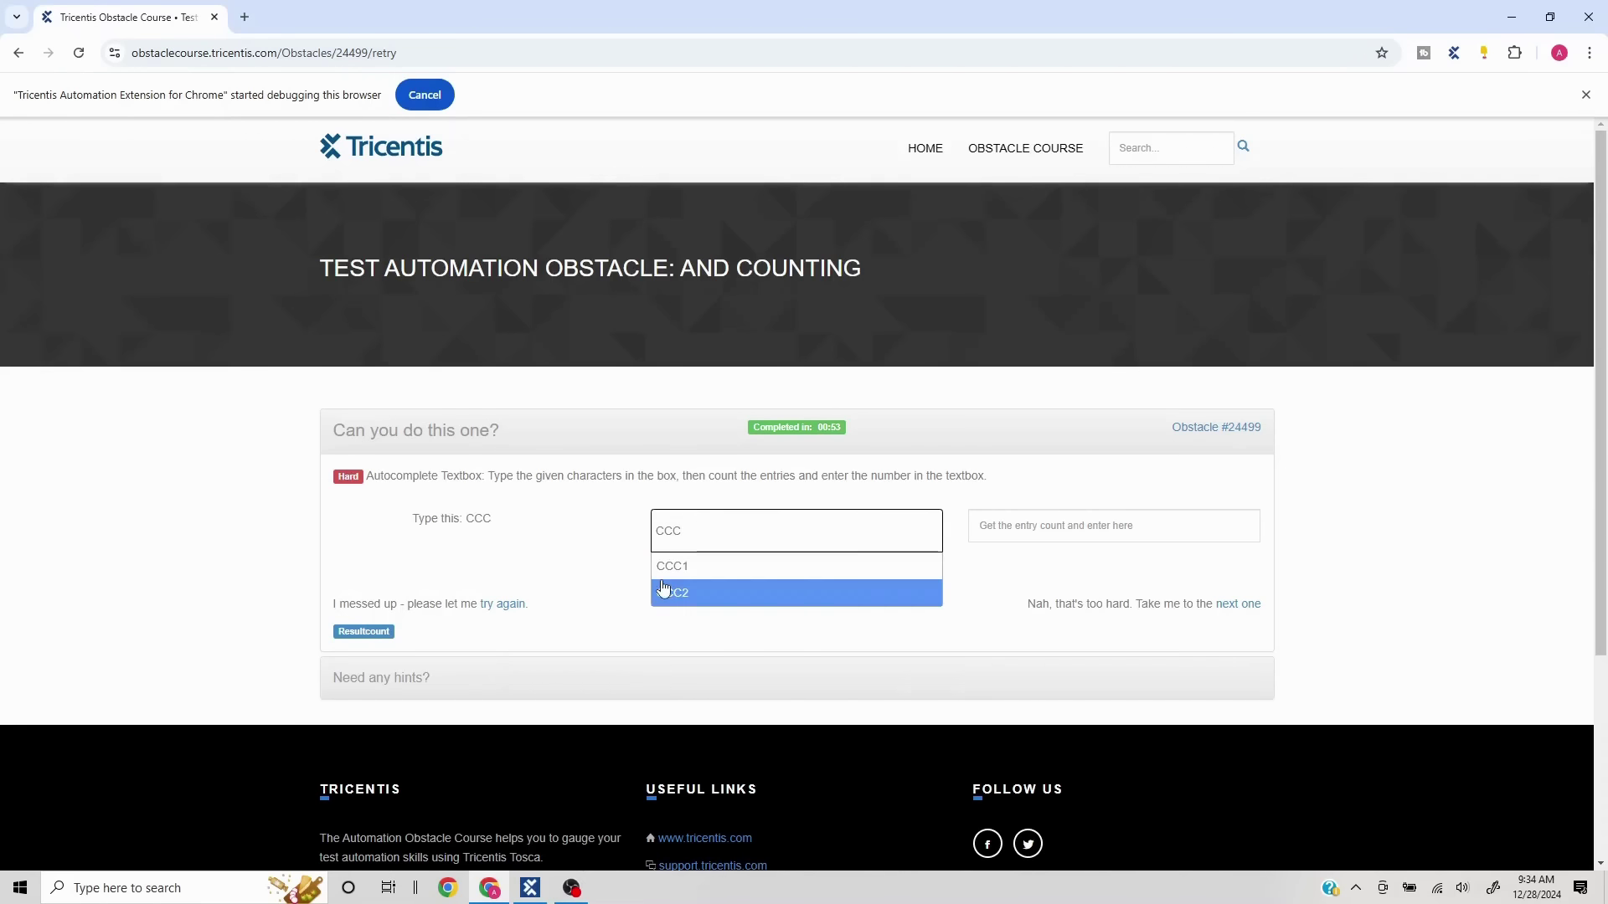
Switch to Tosca Commander and start an application scan of the Tricentis Obstacle Course page from the root Modules folder
{"action": "left_click", "coordinate": [530, 888]}
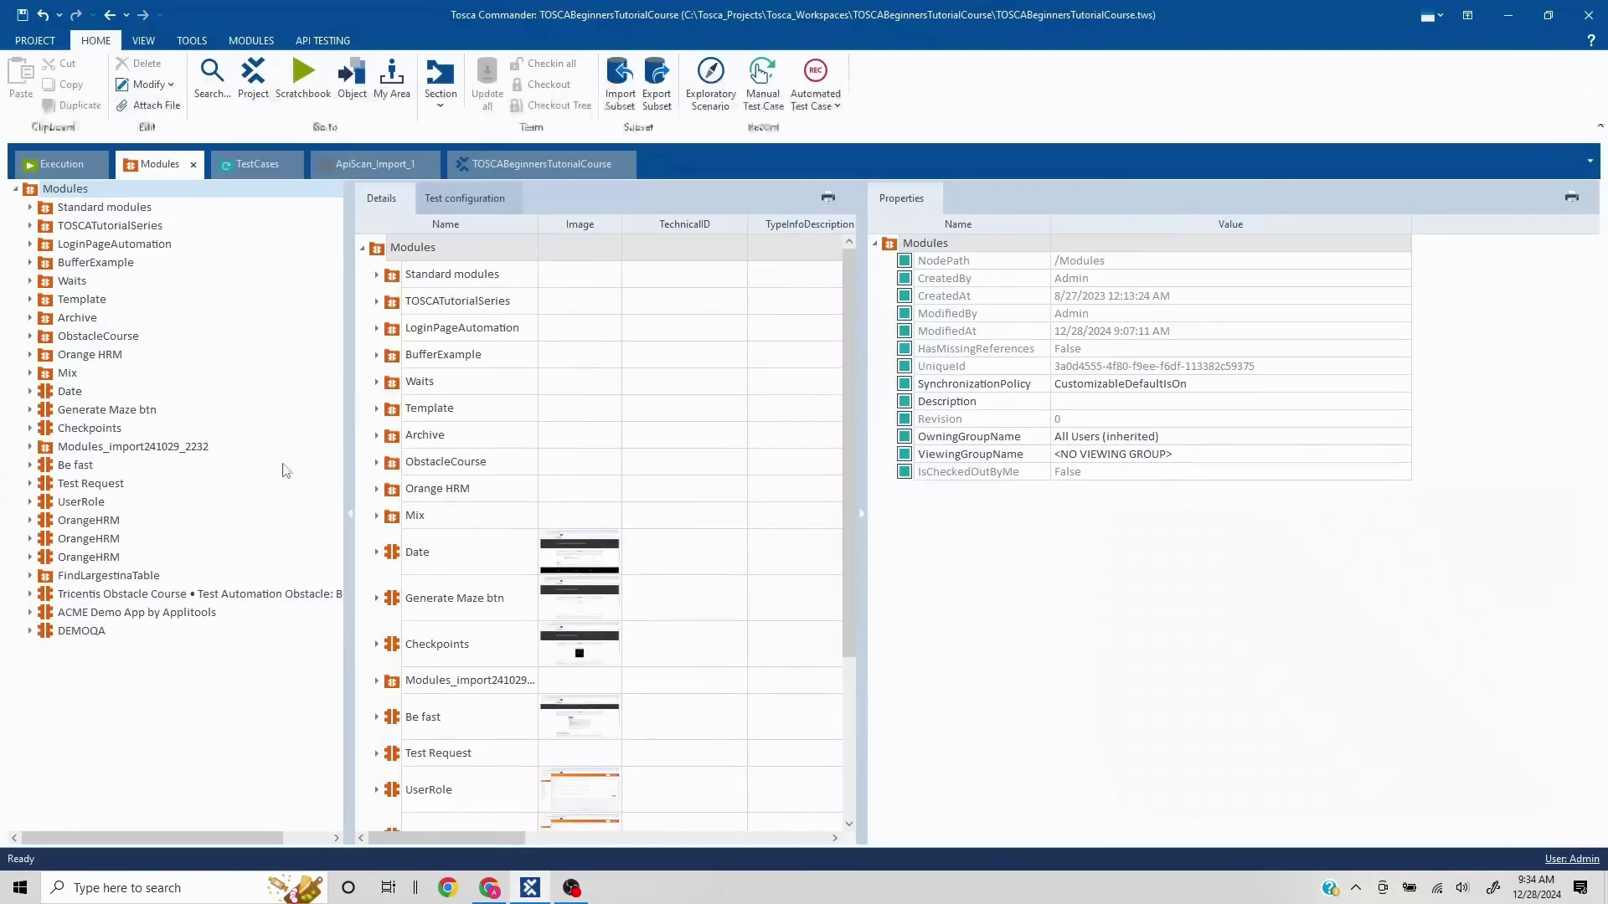
{"action": "left_click_drag", "start_coordinate": [144, 189], "coordinate": [151, 199]}
{"action": "mouse_move", "coordinate": [277, 247]}
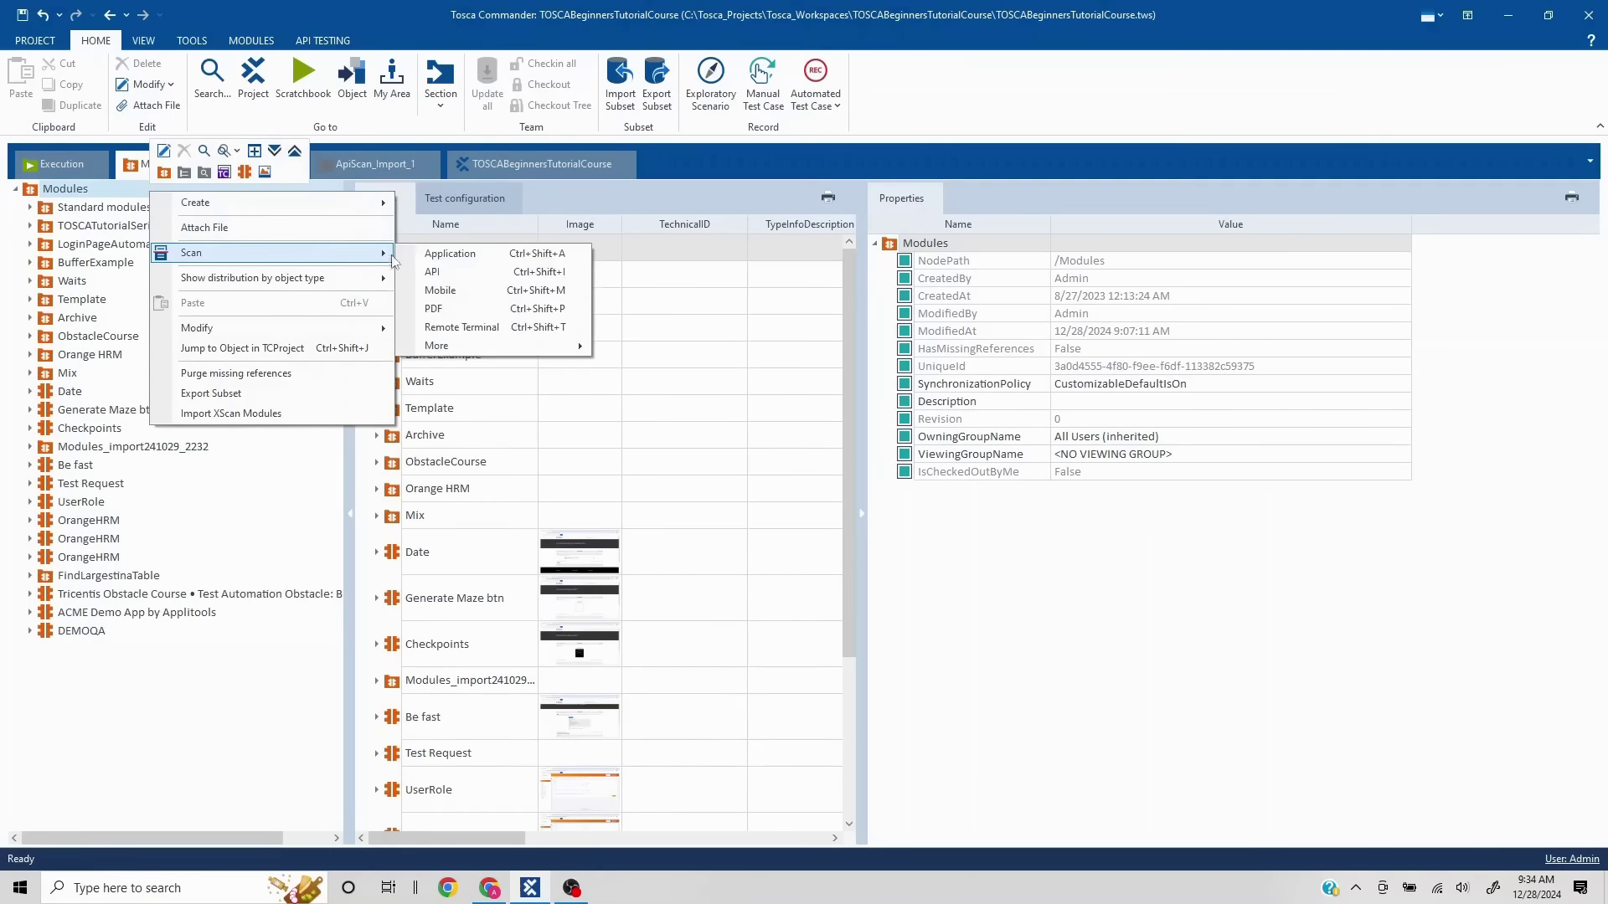
{"action": "left_click", "coordinate": [455, 255]}
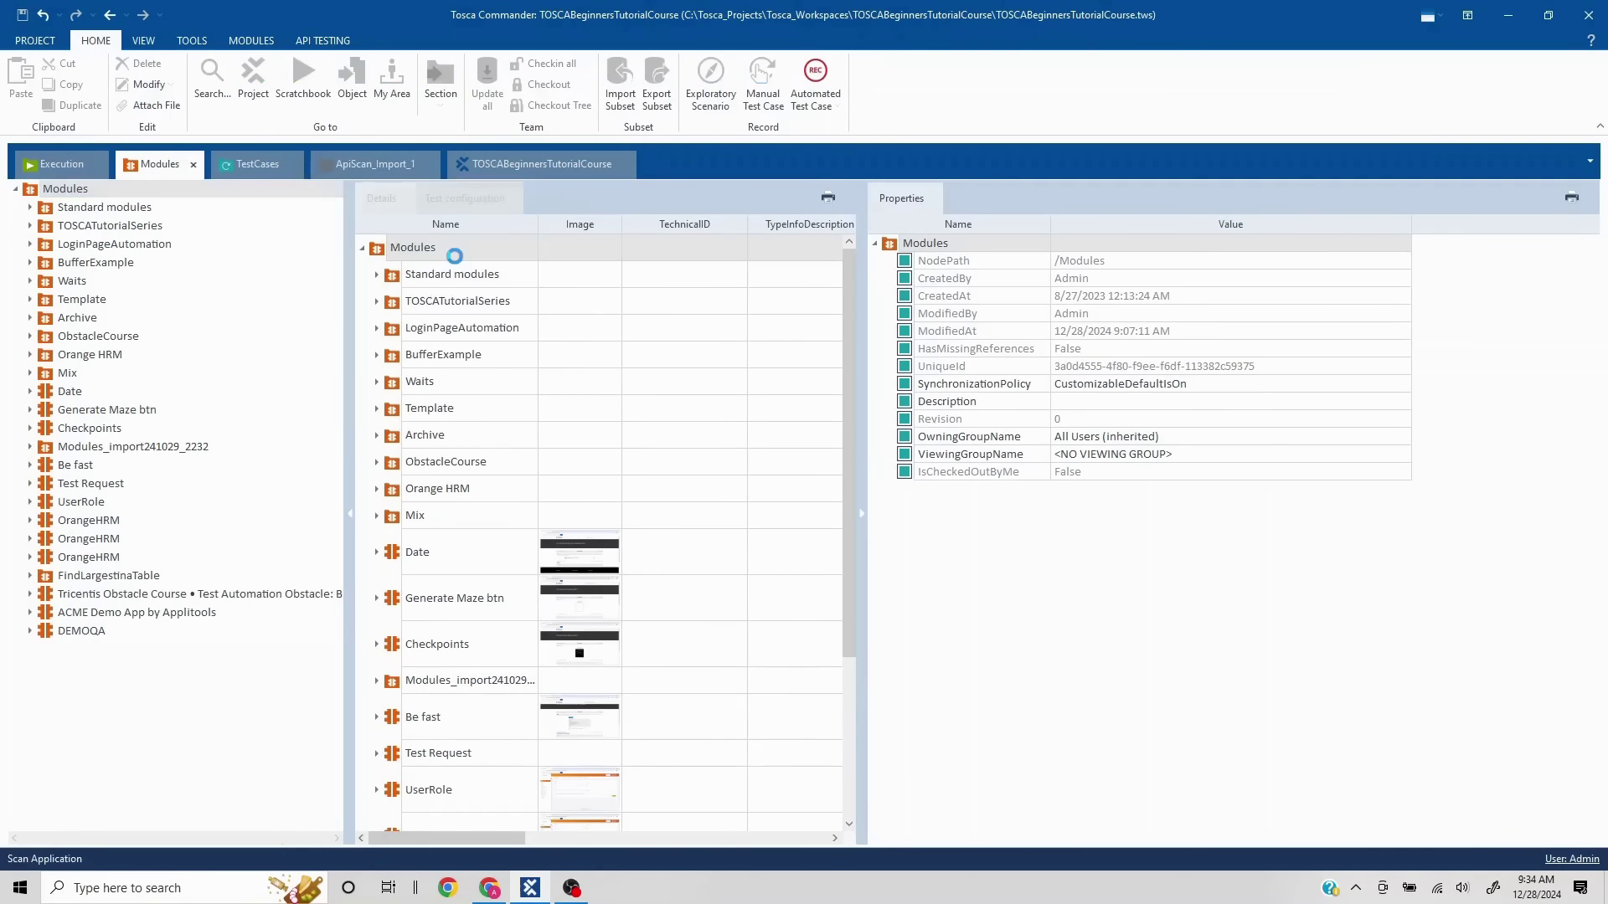
{"action": "left_click", "coordinate": [1511, 14]}
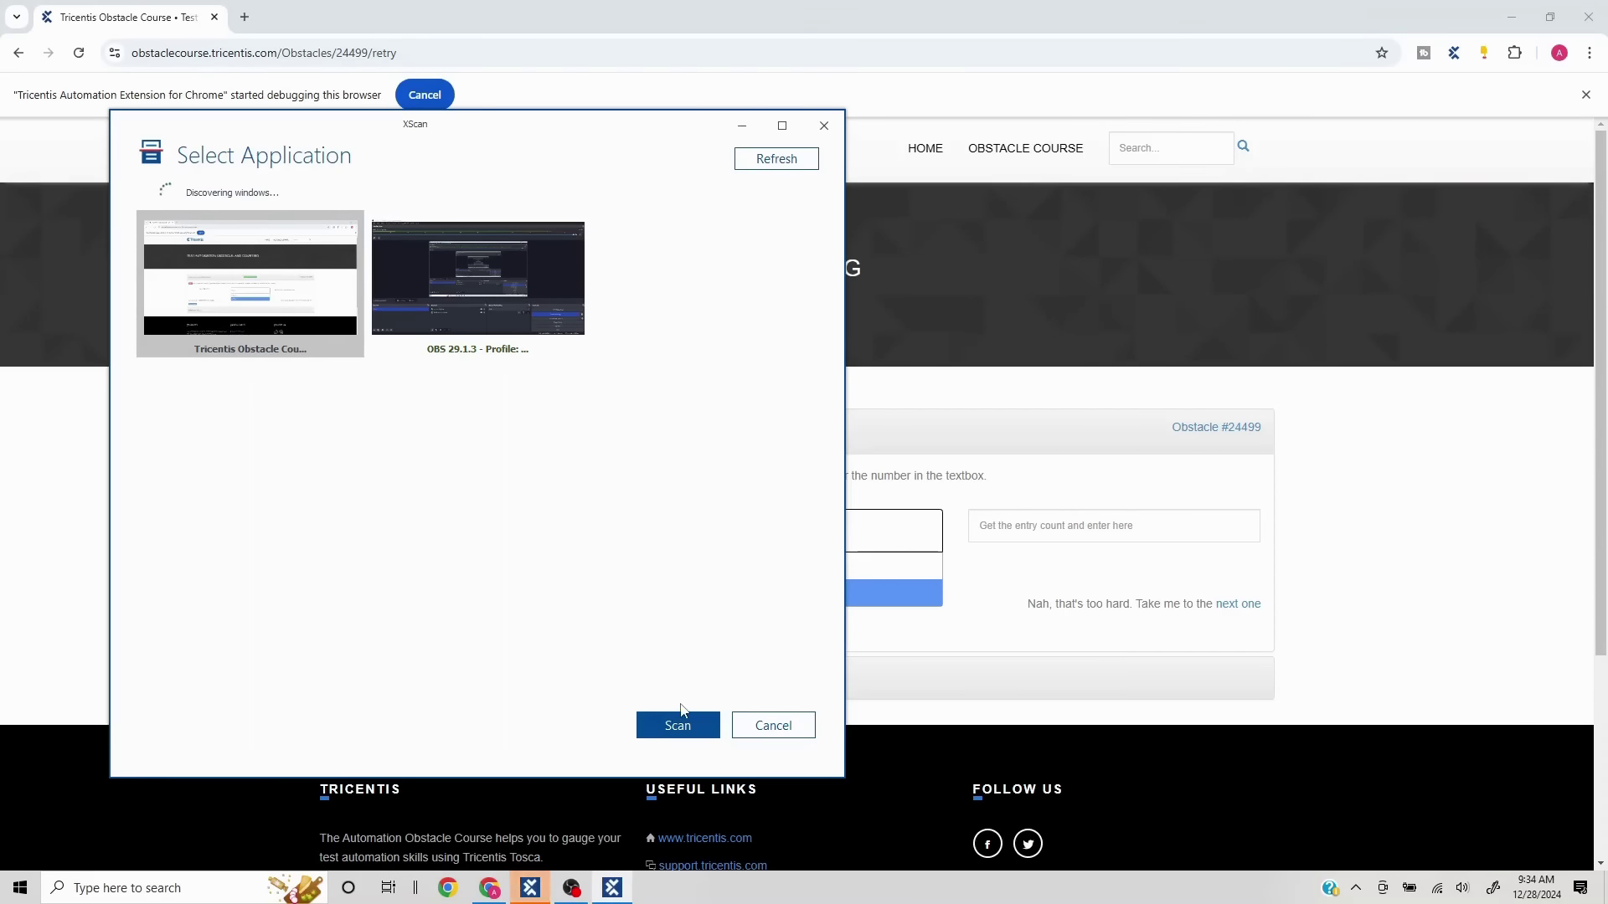
{"action": "left_click", "coordinate": [678, 726]}
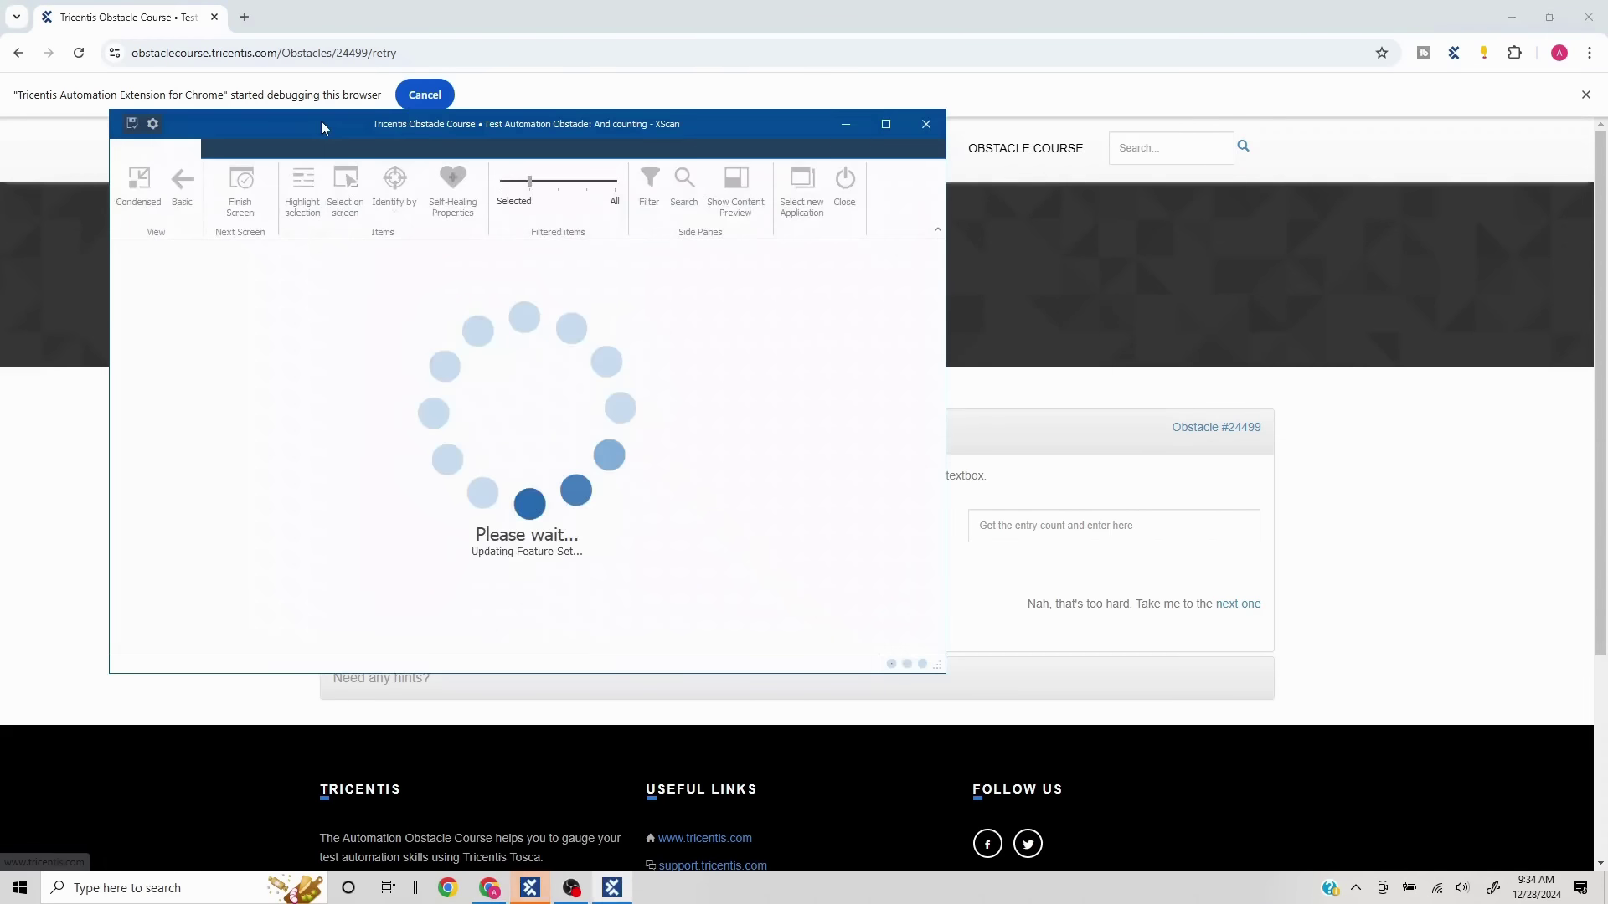
Pick the CCC text, the autocomplete input, the CCC1 and CCC2 list entries and the entry-count textbox on screen for the scan
{"action": "left_click_drag", "start_coordinate": [322, 124], "coordinate": [1132, 197]}
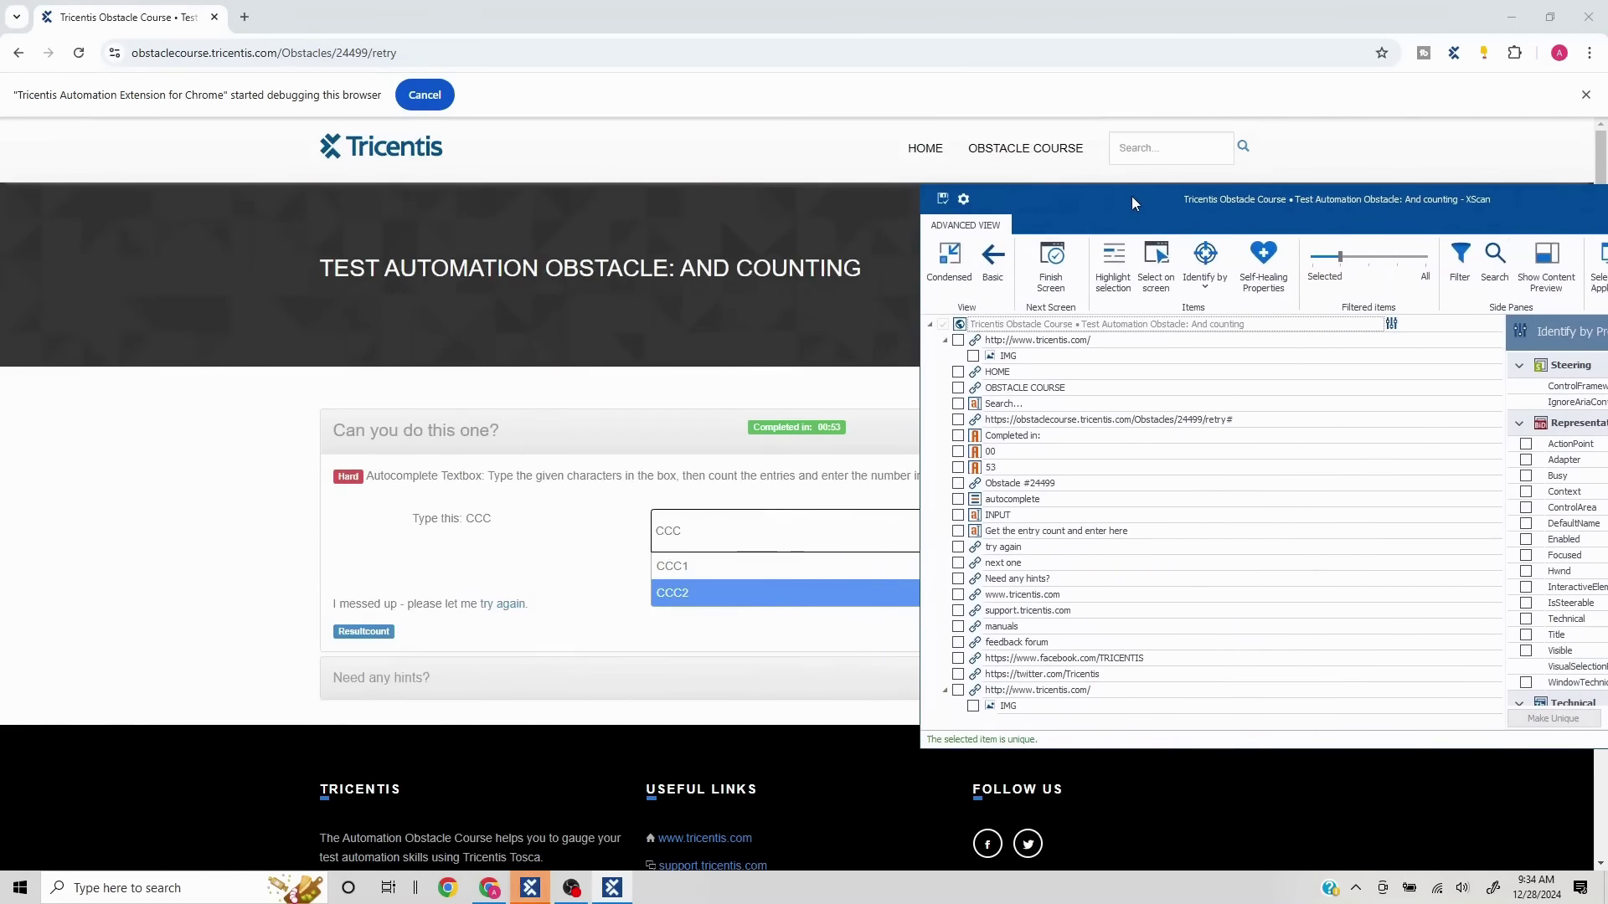
{"action": "left_click", "coordinate": [1162, 264]}
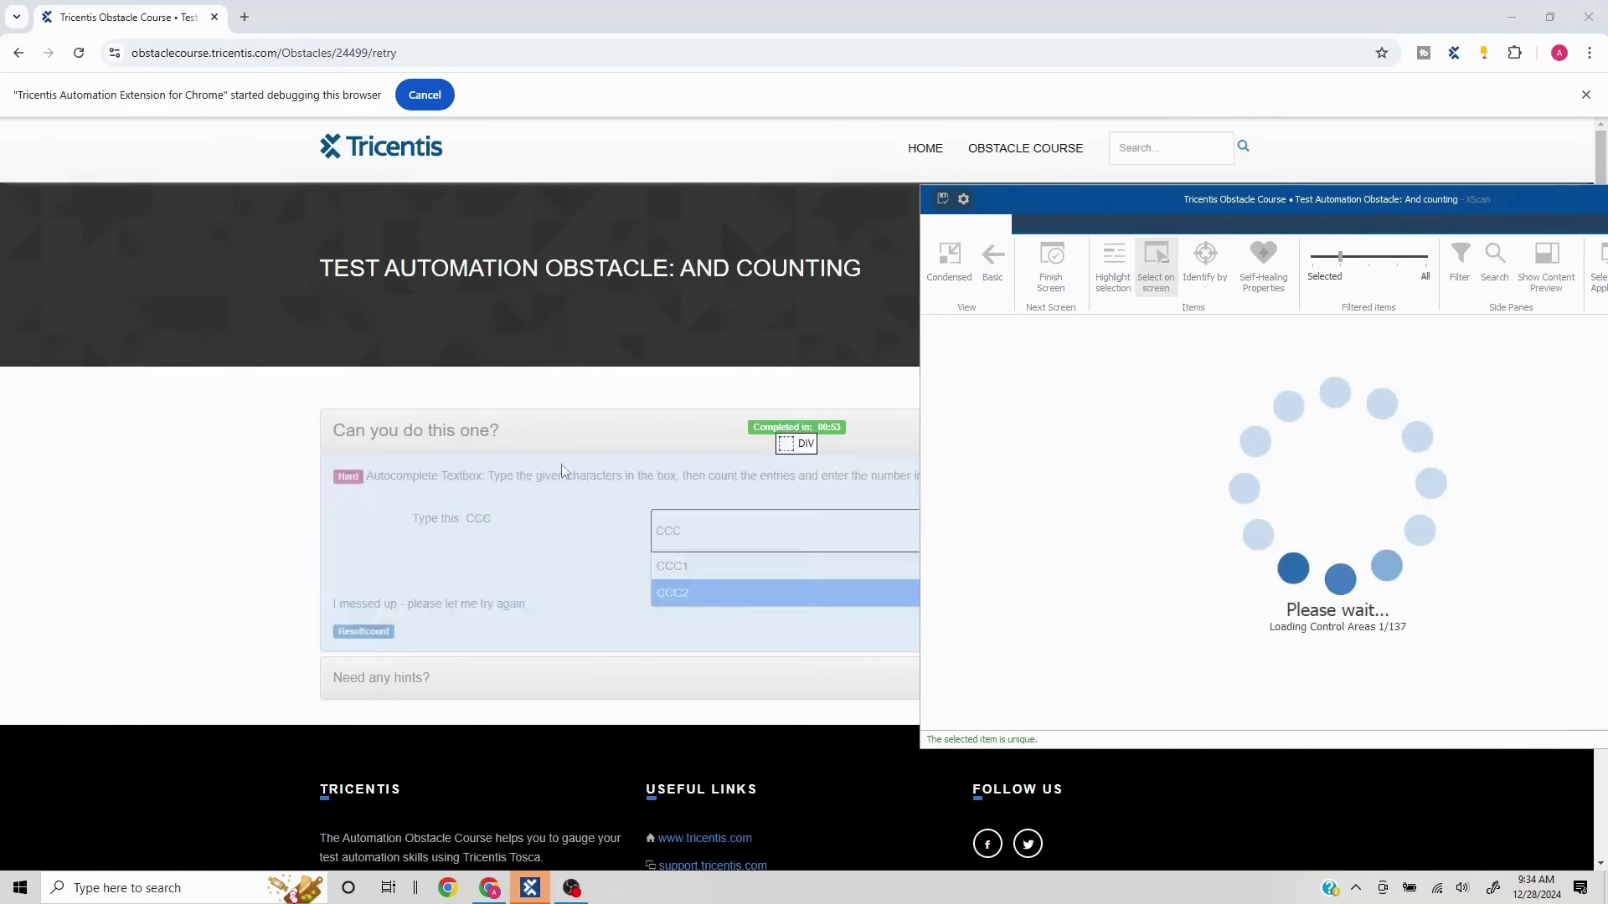
{"action": "left_click", "coordinate": [483, 523]}
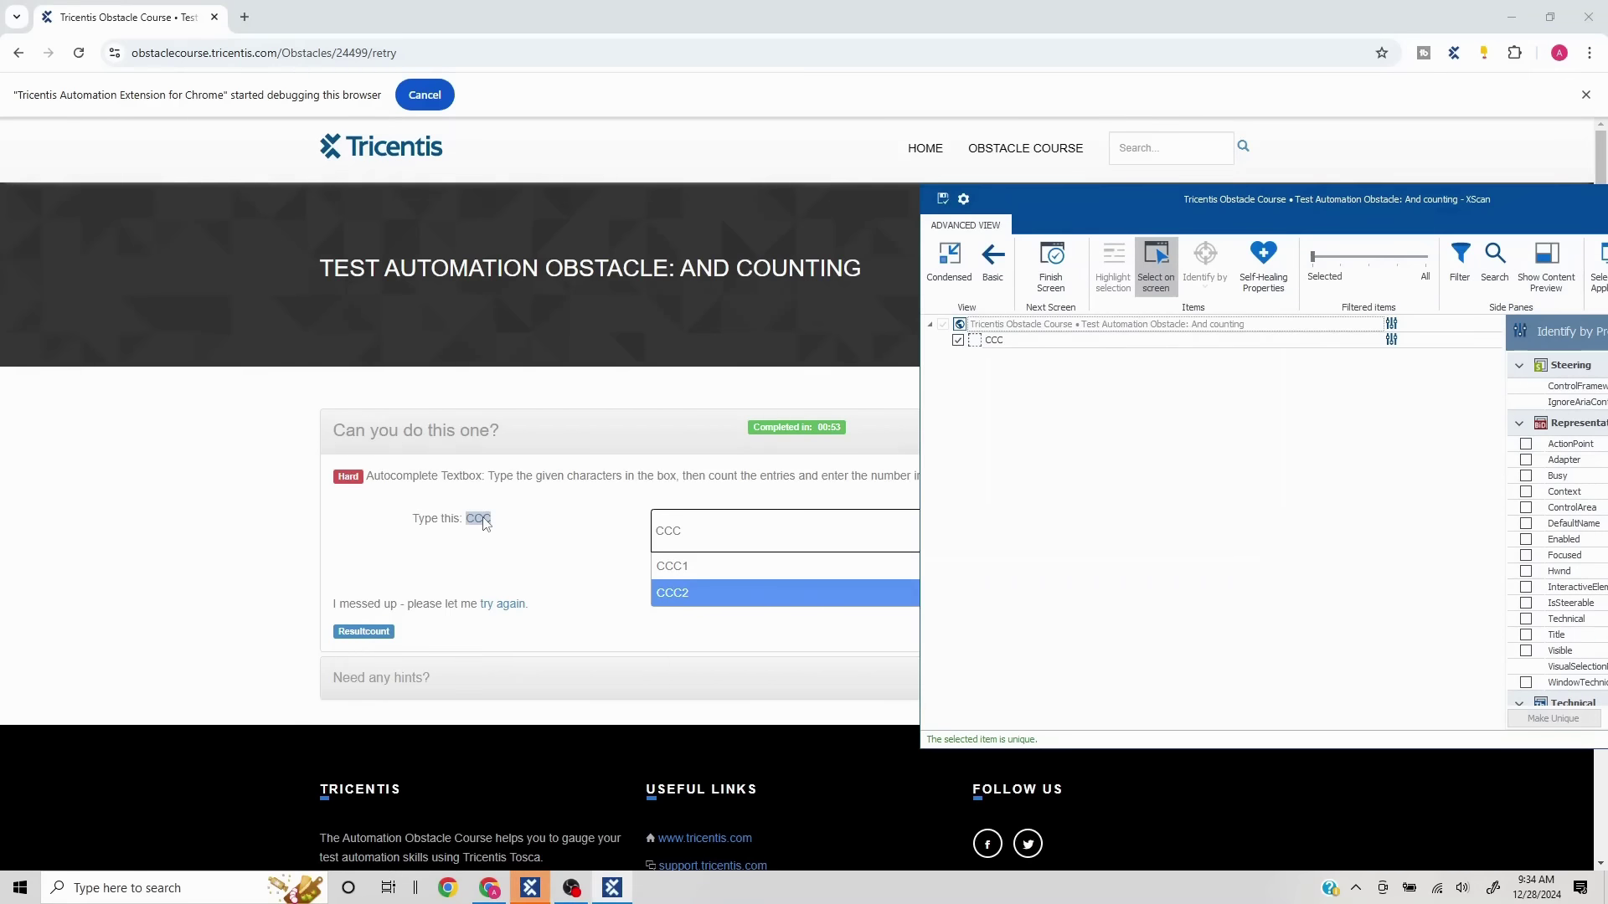
{"action": "left_click", "coordinate": [685, 544]}
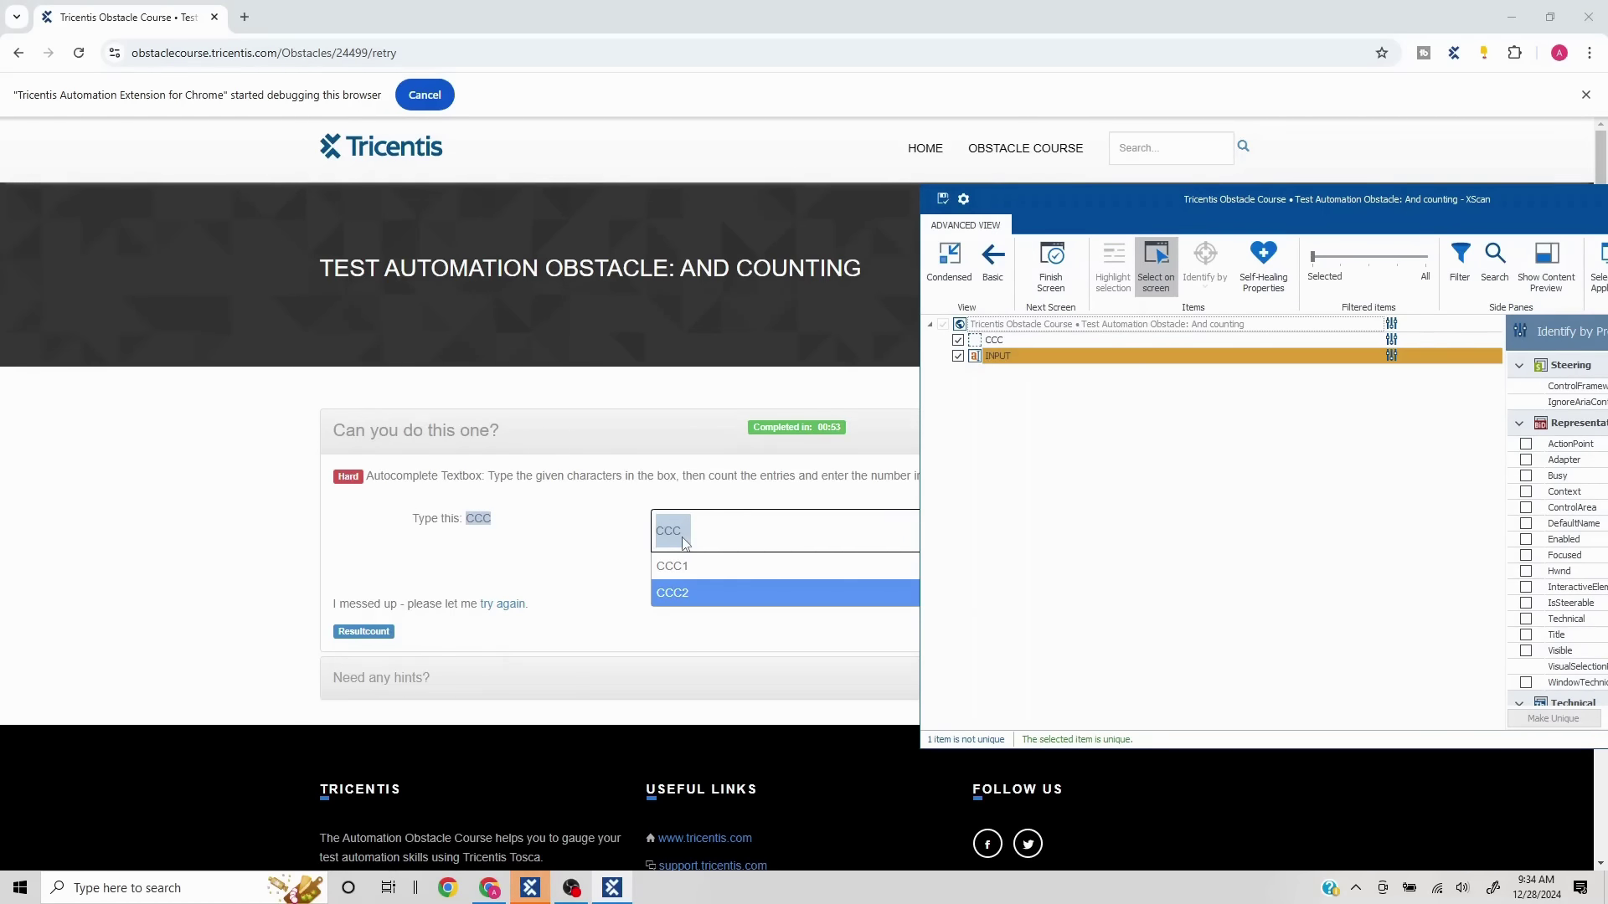
{"action": "left_click", "coordinate": [717, 569]}
{"action": "left_click", "coordinate": [719, 609]}
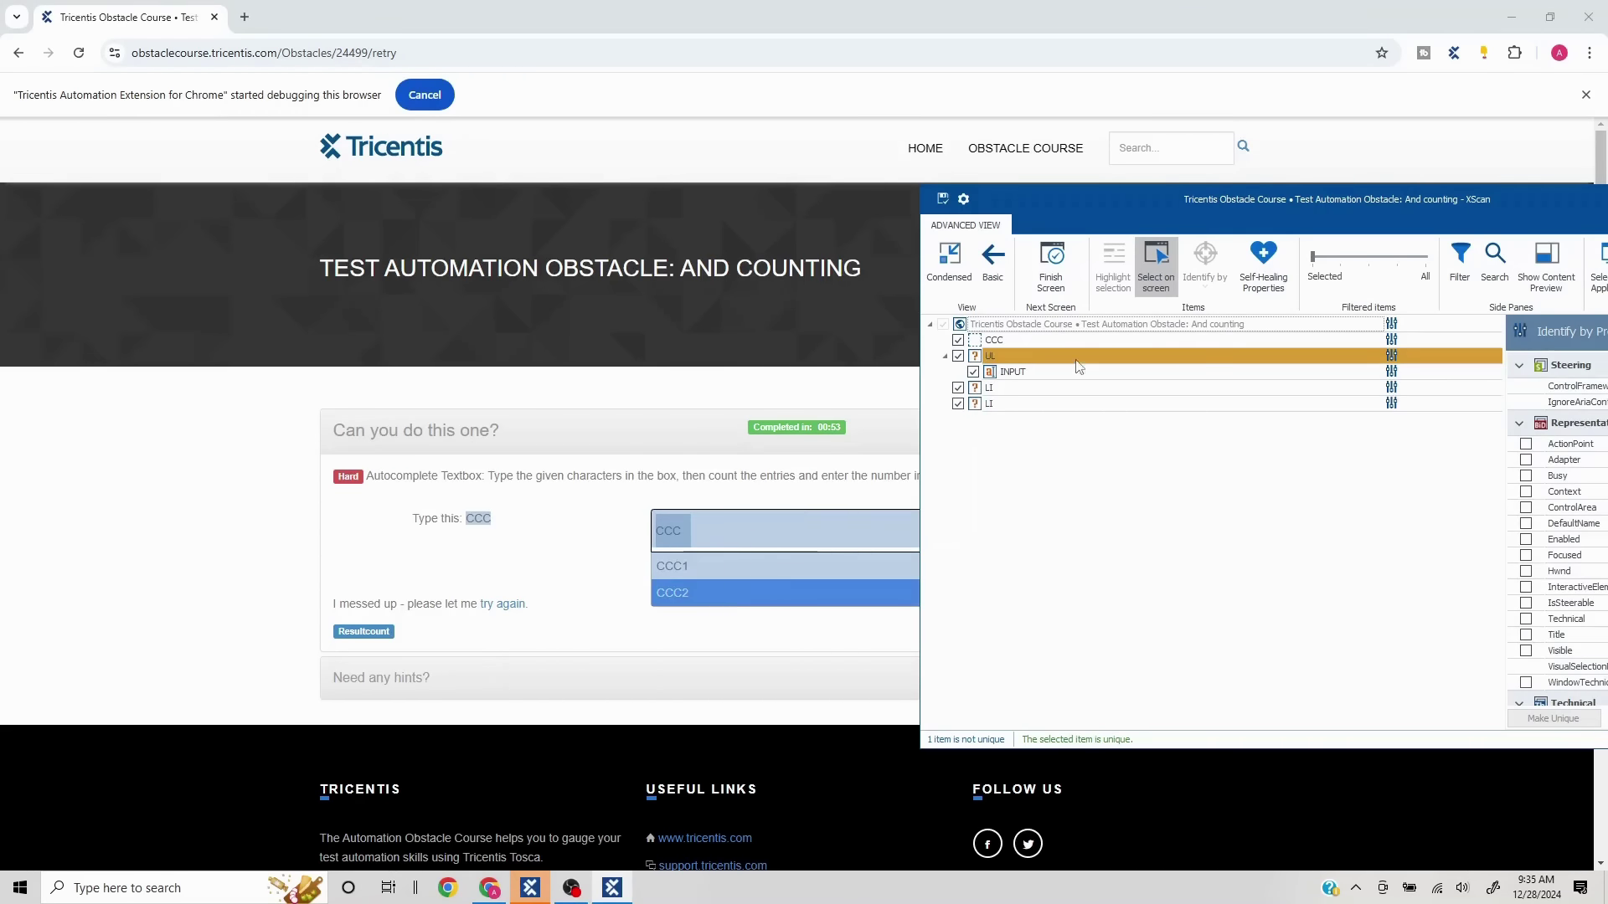
{"action": "left_click_drag", "start_coordinate": [1243, 204], "coordinate": [217, 316]}
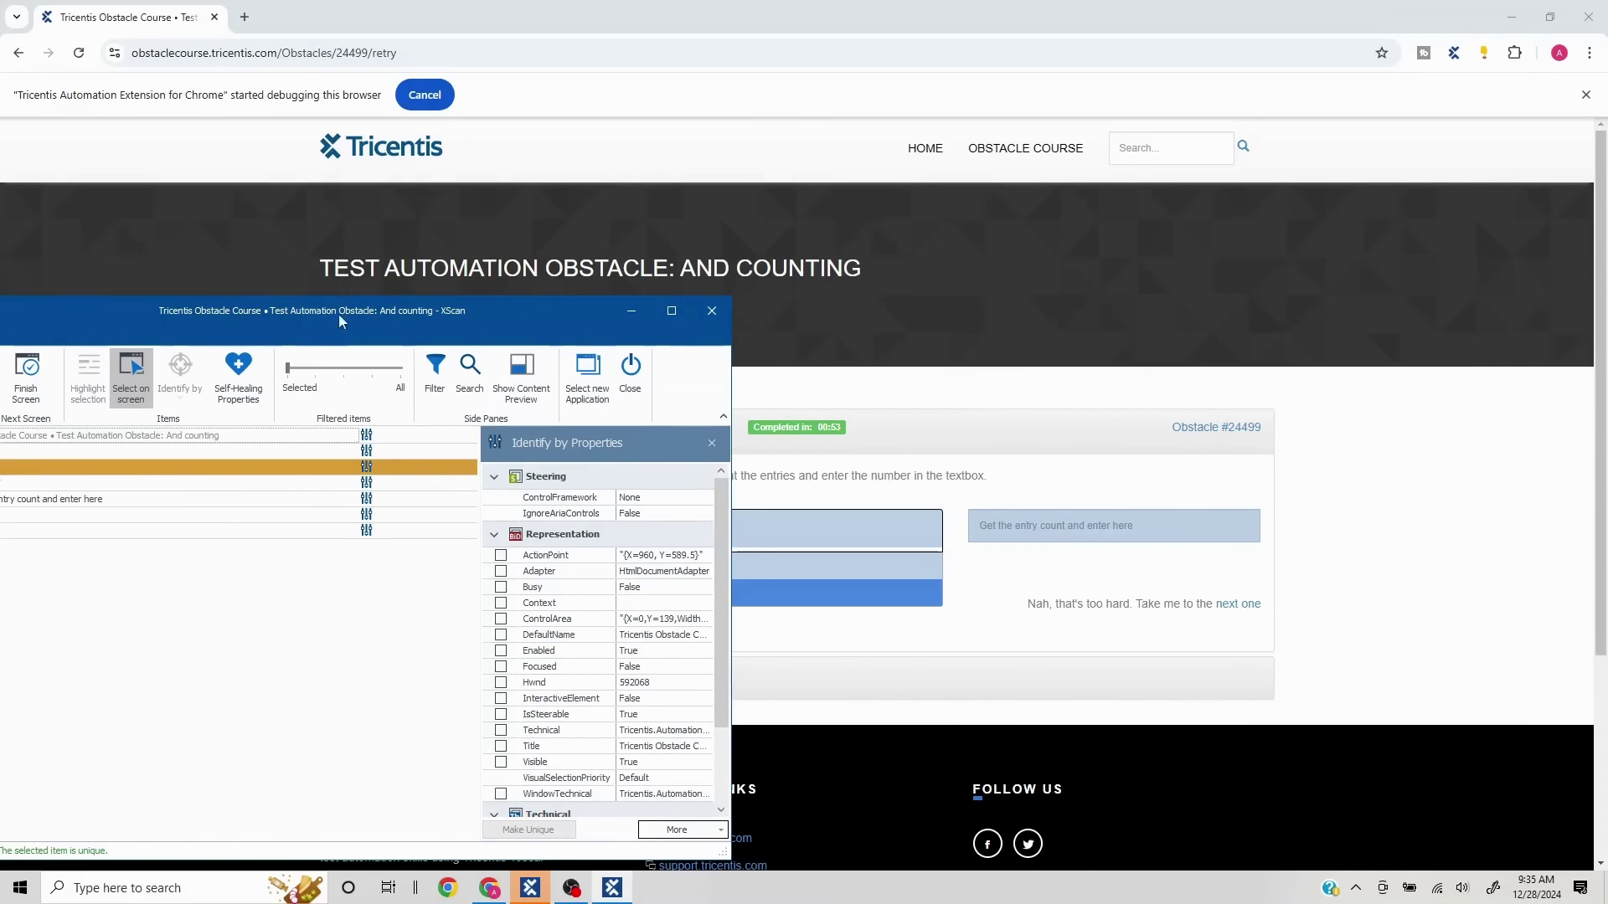
{"action": "left_click_drag", "start_coordinate": [303, 305], "coordinate": [897, 231]}
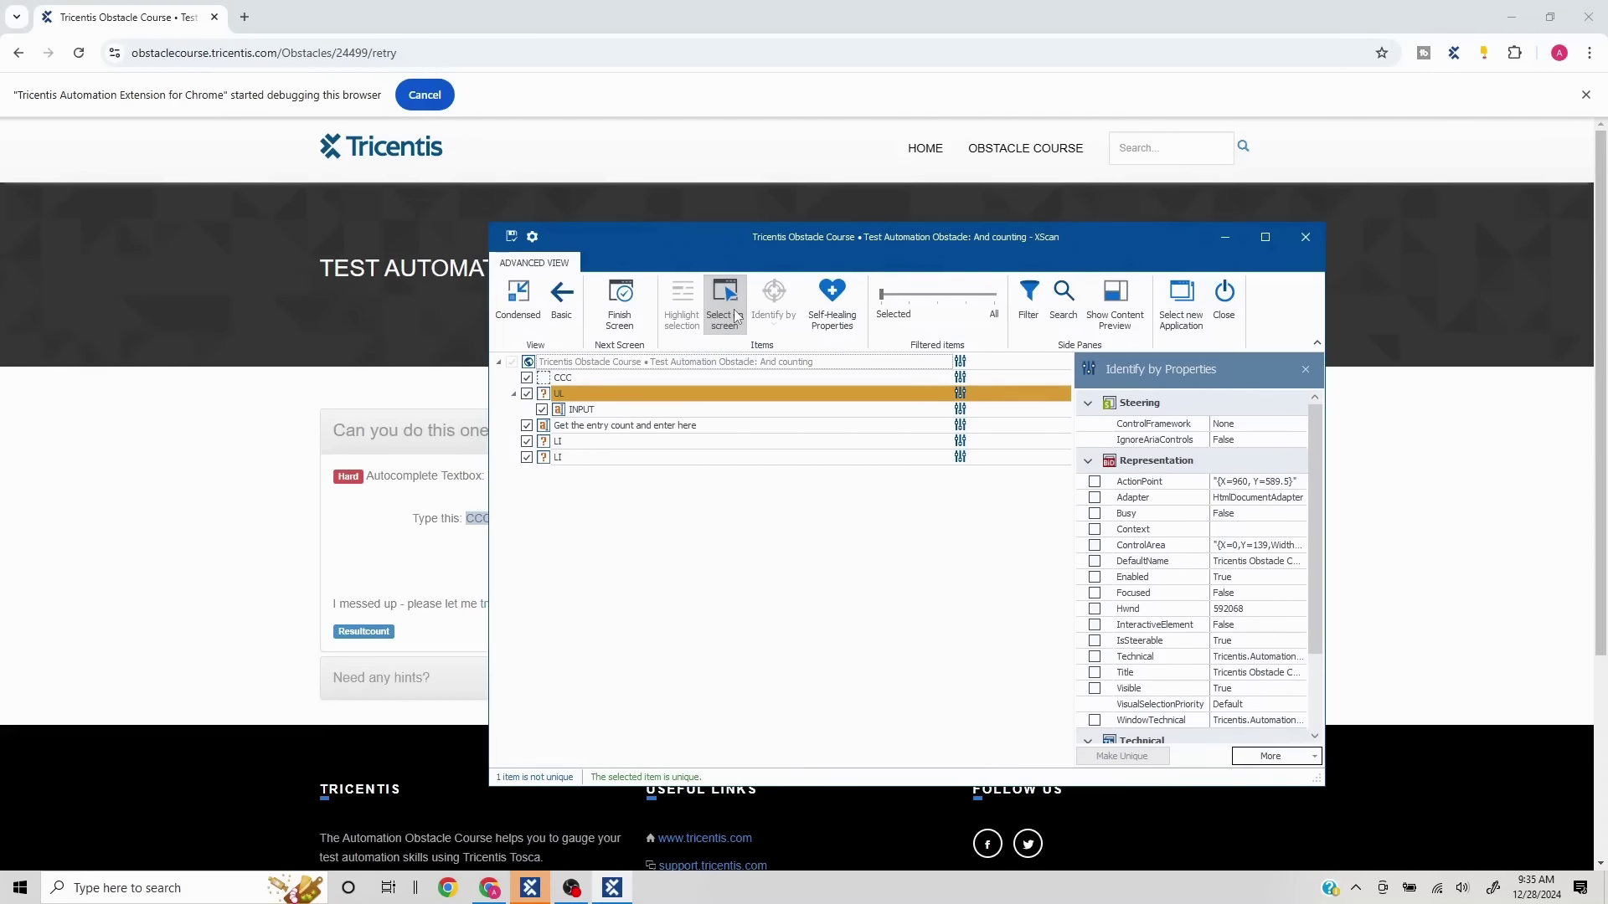
{"action": "left_click", "coordinate": [733, 309]}
Remove InnerText from the CCC item's identifying properties and rename the item as Capture Value
{"action": "left_click", "coordinate": [1265, 237]}
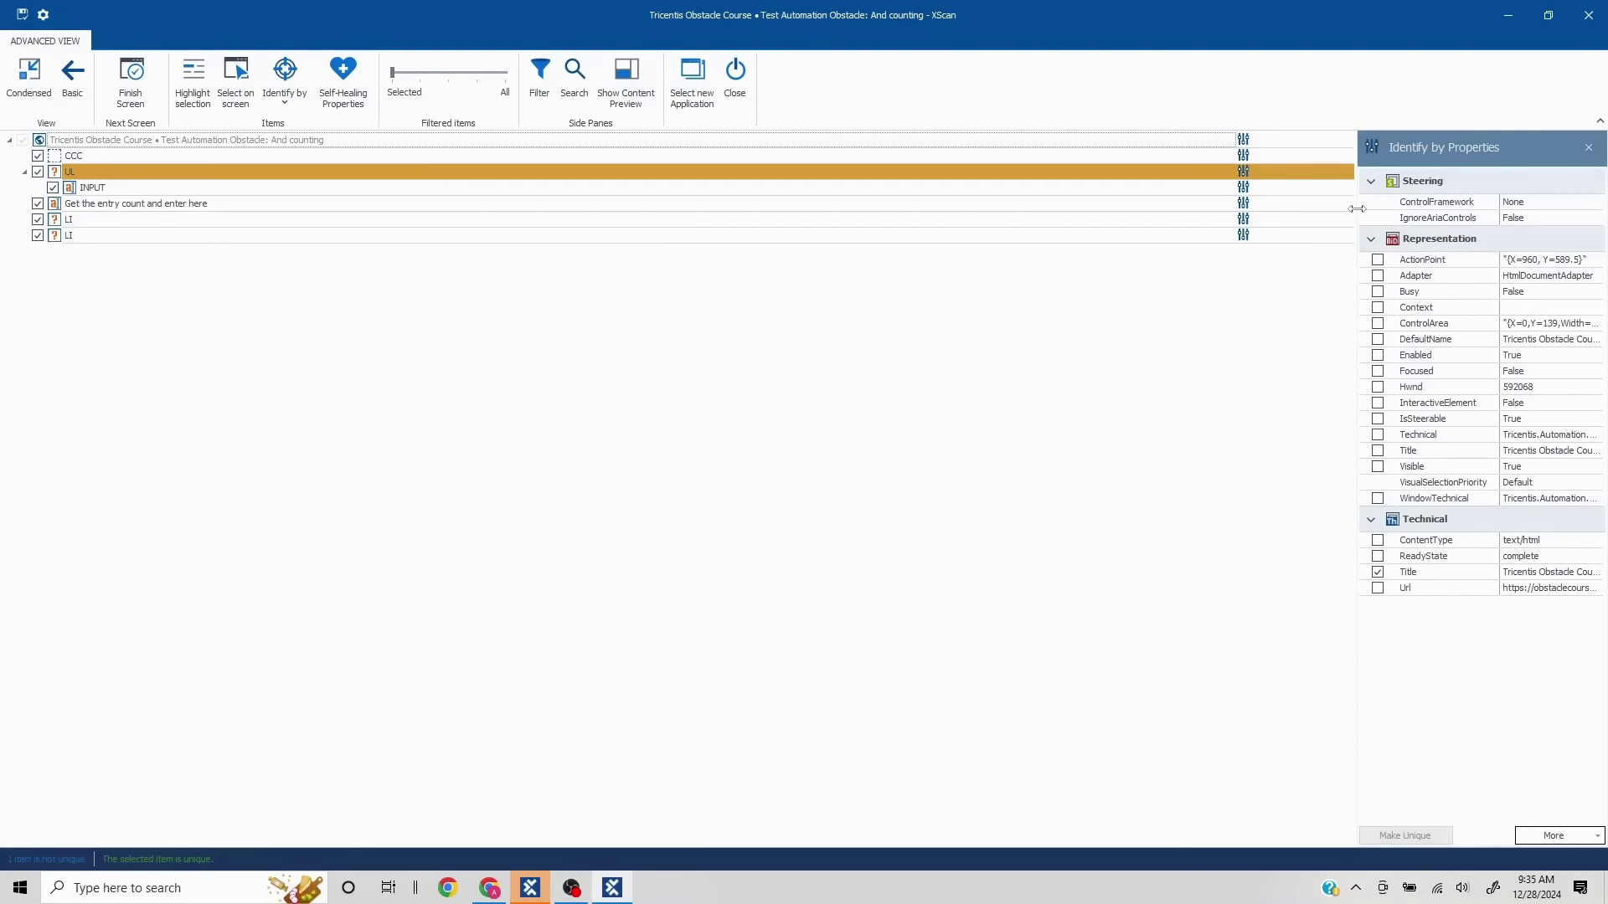
{"action": "left_click_drag", "start_coordinate": [1357, 216], "coordinate": [932, 216]}
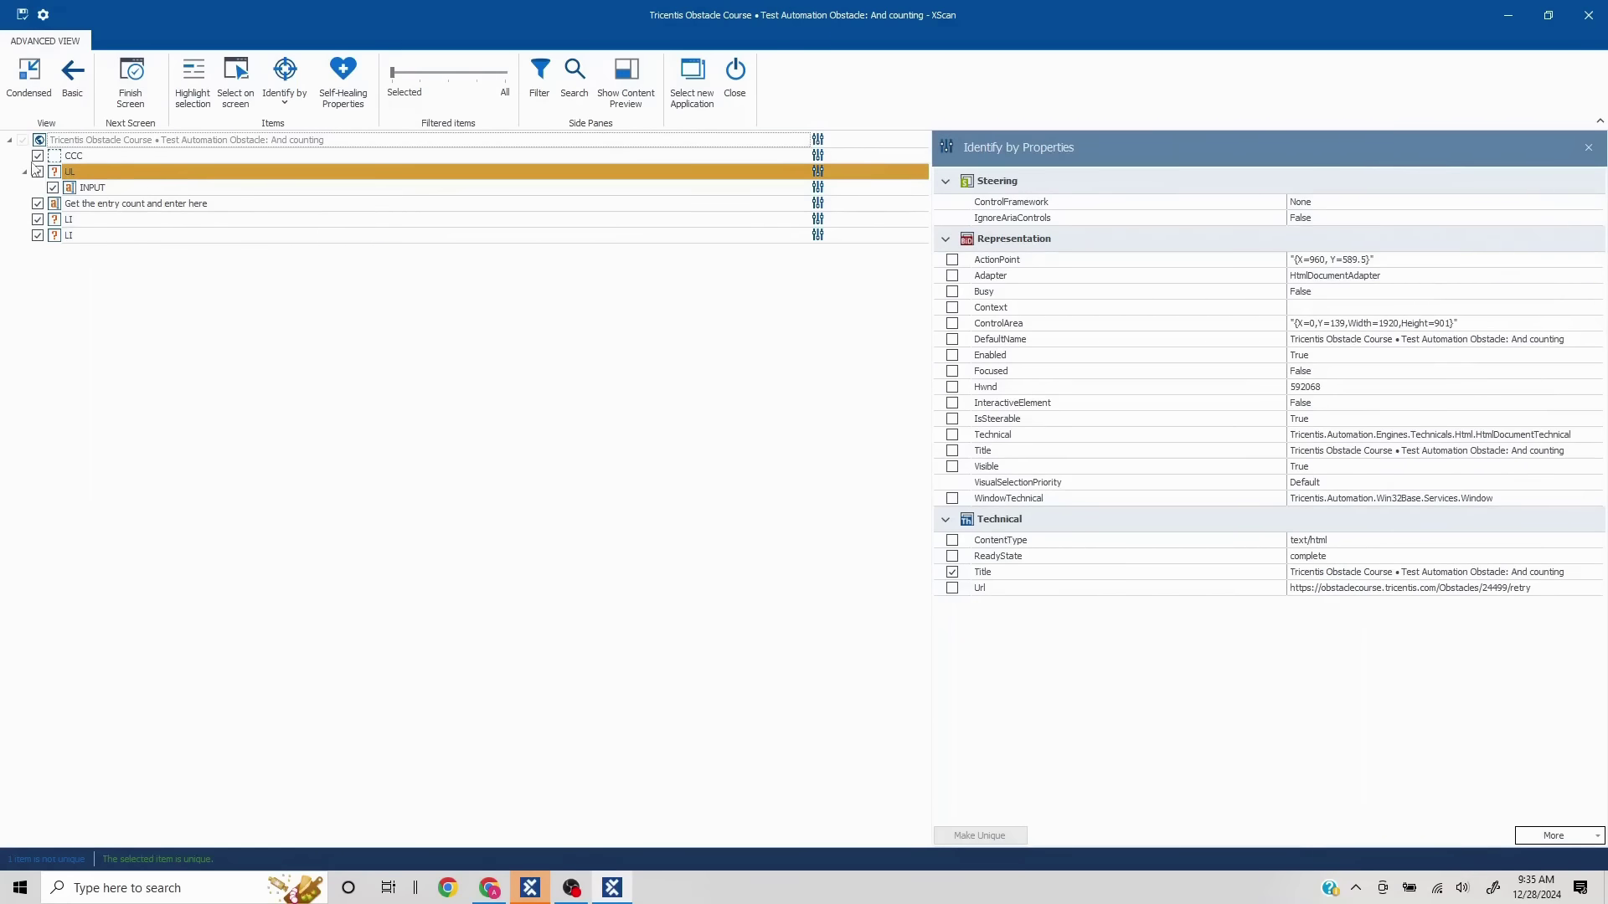
{"action": "left_click", "coordinate": [68, 159]}
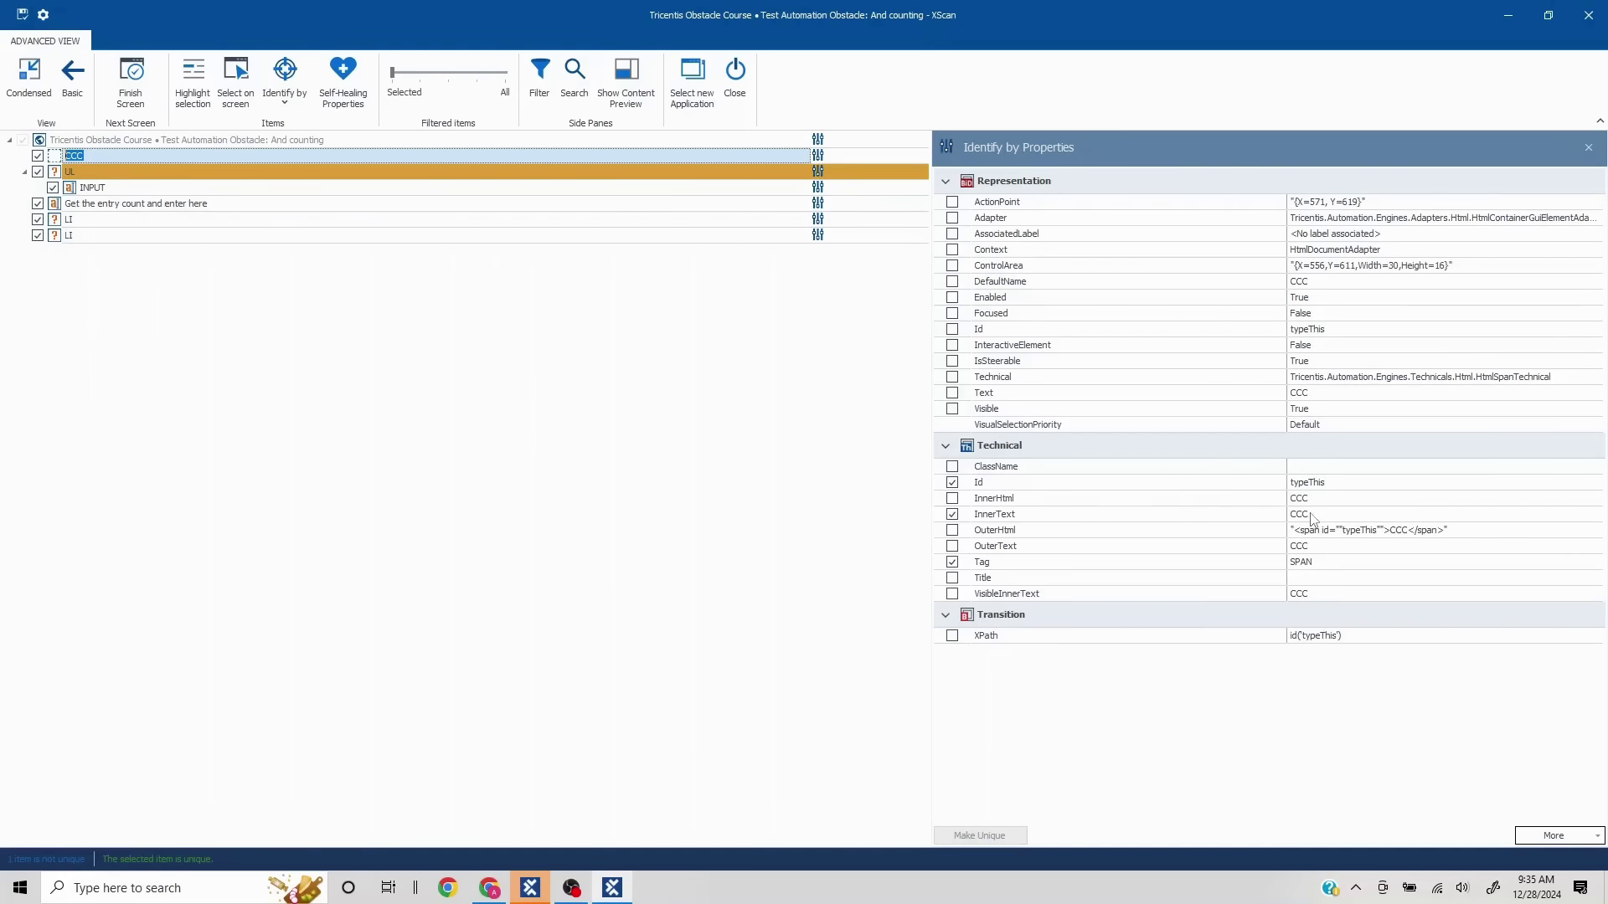
{"action": "left_click", "coordinate": [953, 515]}
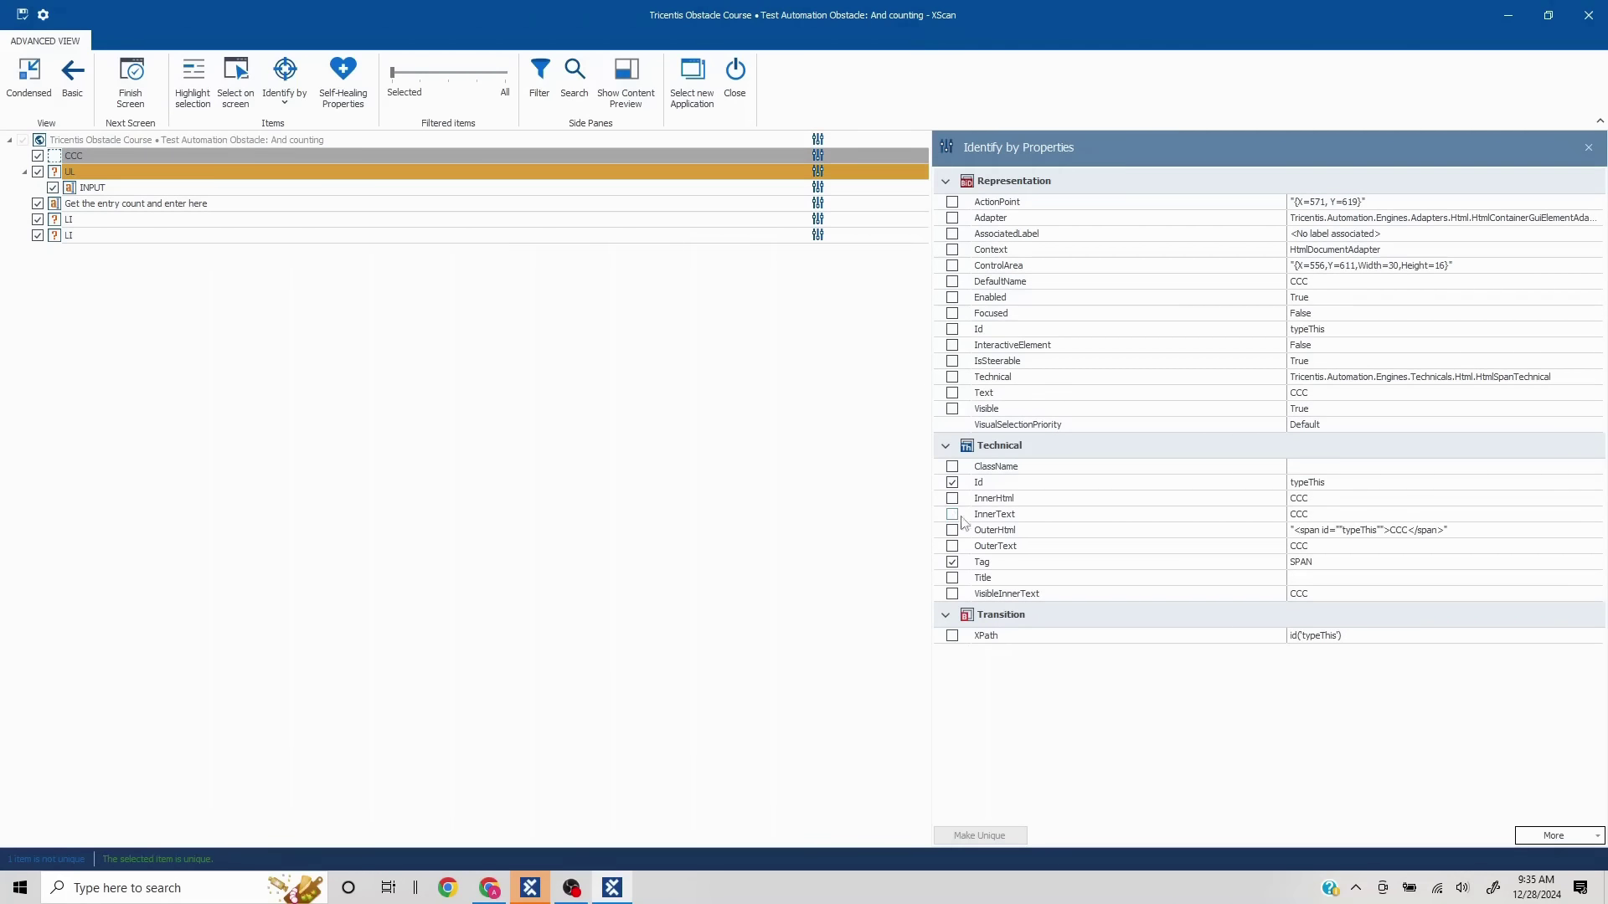
{"action": "left_click", "coordinate": [110, 158]}
{"action": "left_click", "coordinate": [110, 158]}
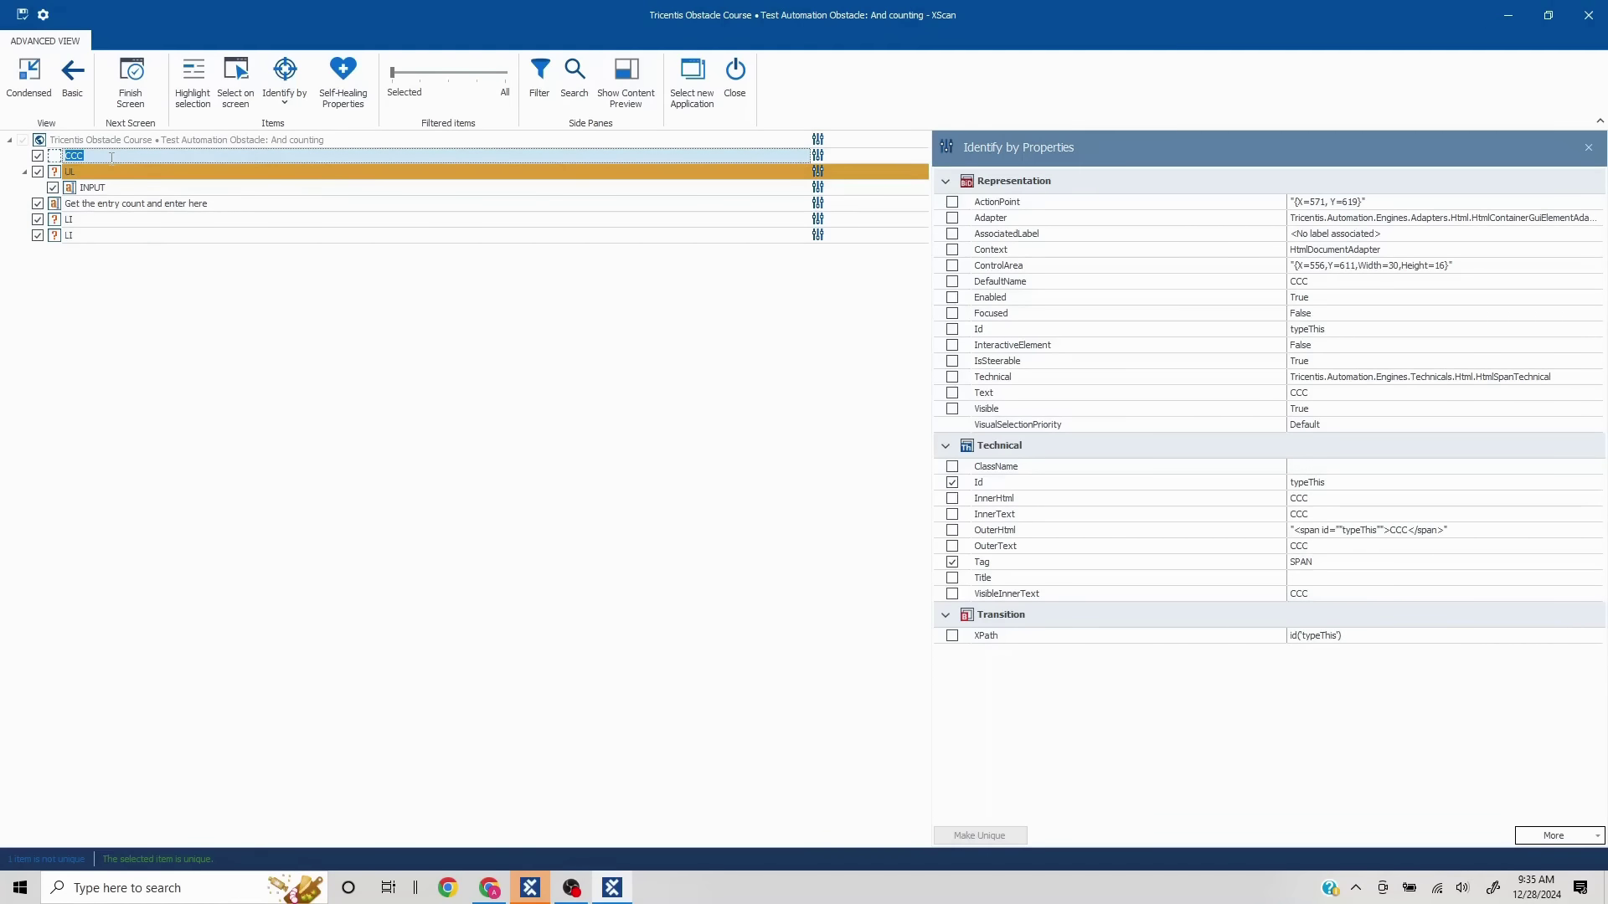
{"action": "type", "text": "Capture Value"}
{"action": "left_click", "coordinate": [101, 373]}
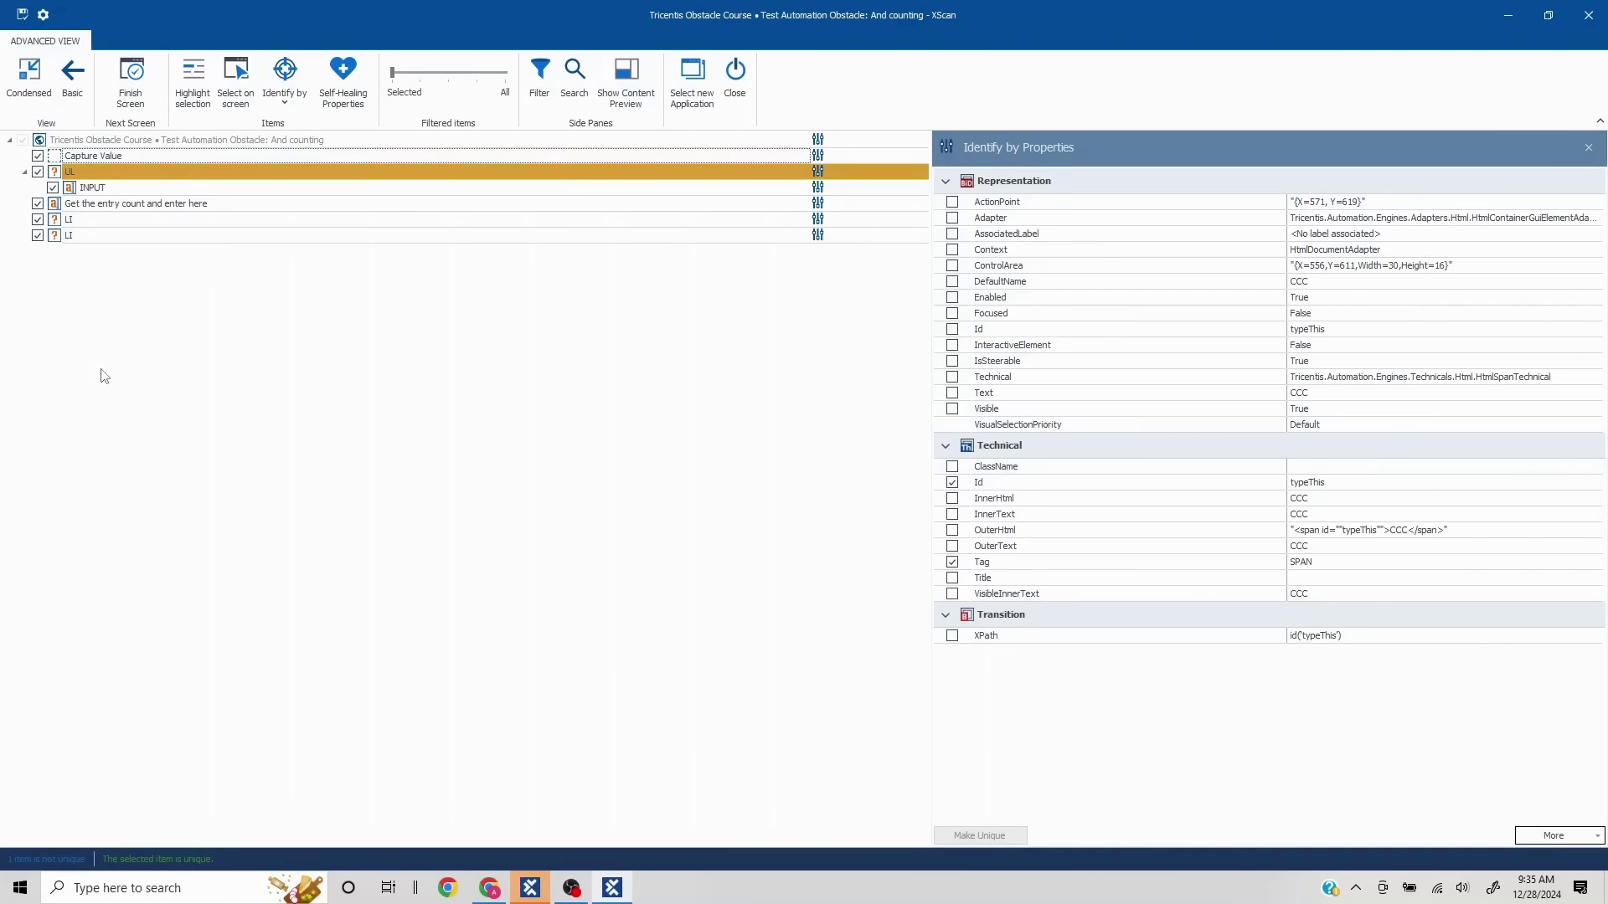
Exclude the UL element from the scan and add ClassName select2-search__field to the INPUT item's identifying properties
{"action": "left_click", "coordinate": [68, 189]}
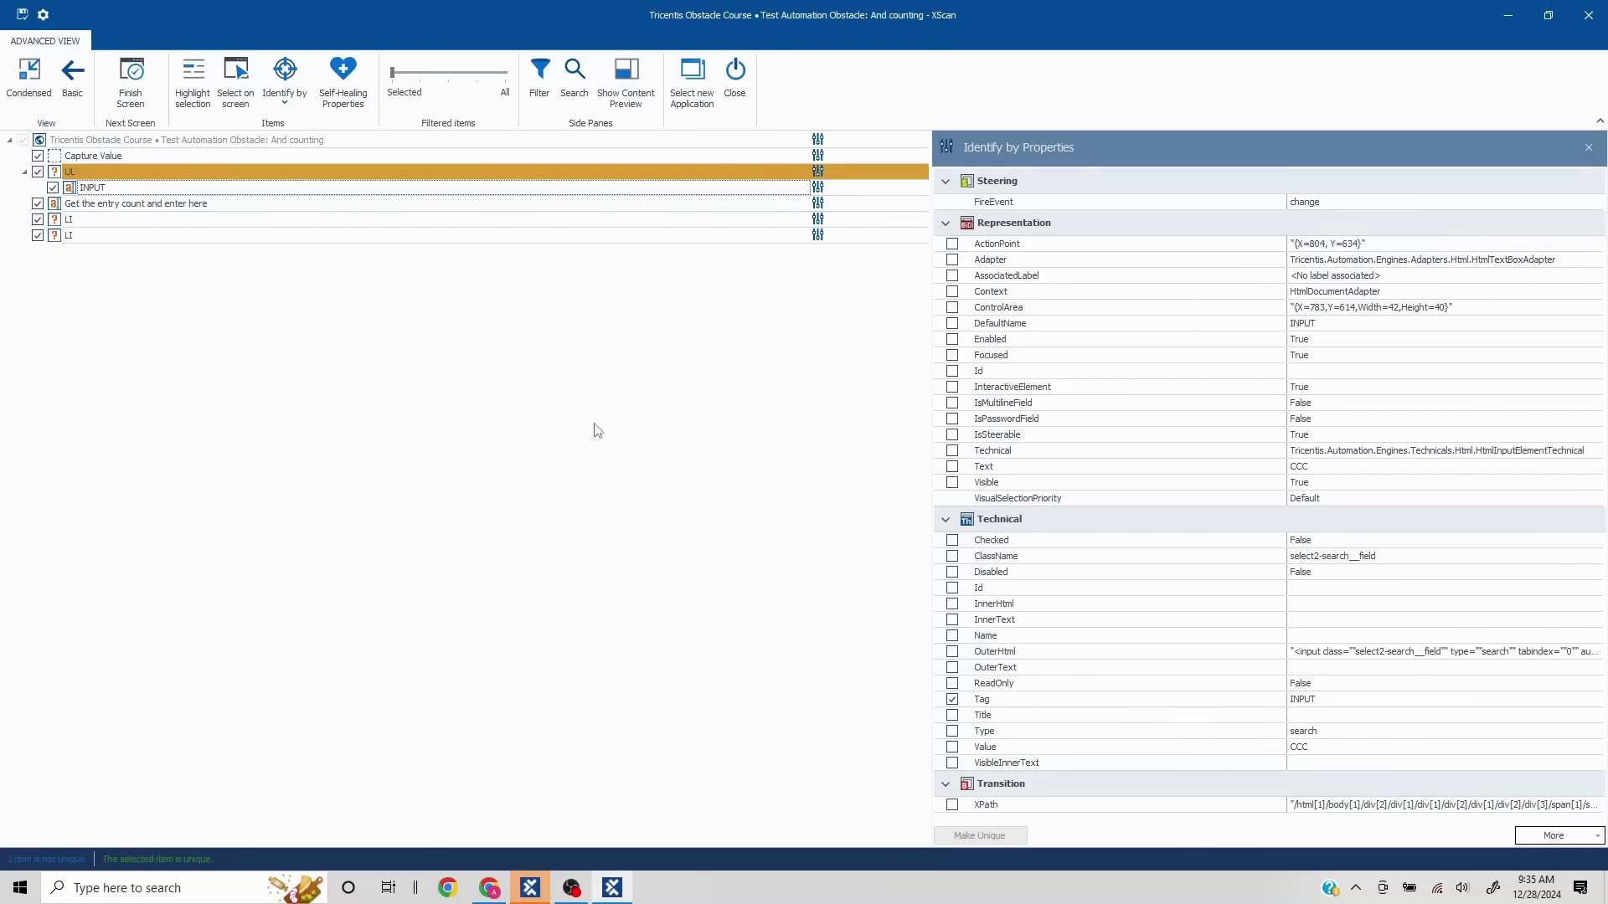
{"action": "left_click", "coordinate": [38, 173]}
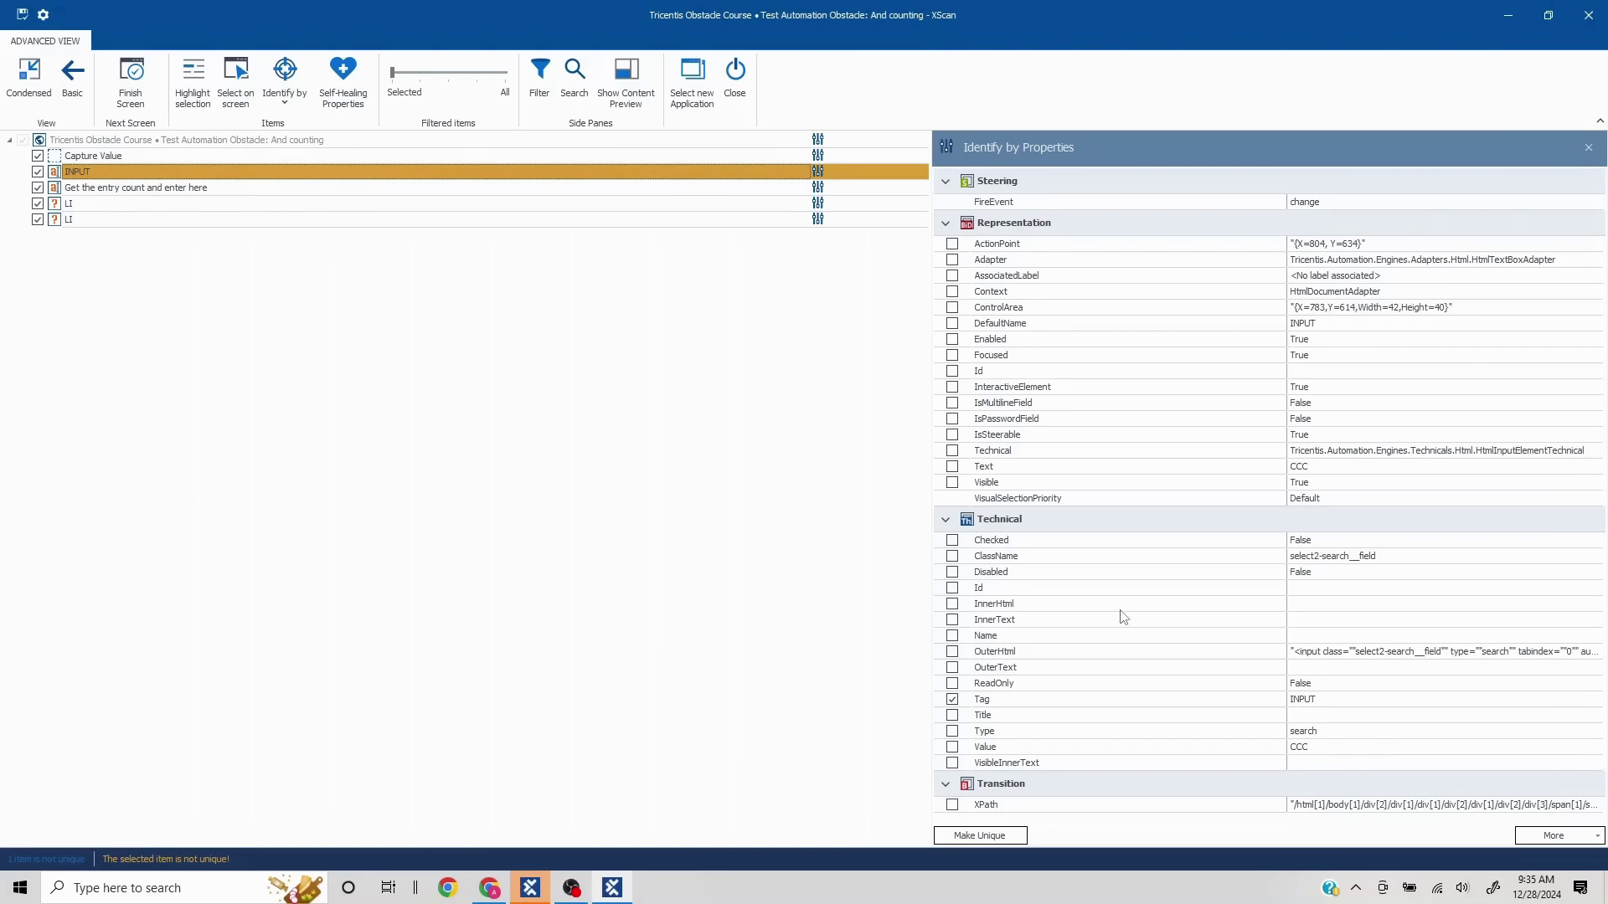
{"action": "left_click", "coordinate": [952, 556]}
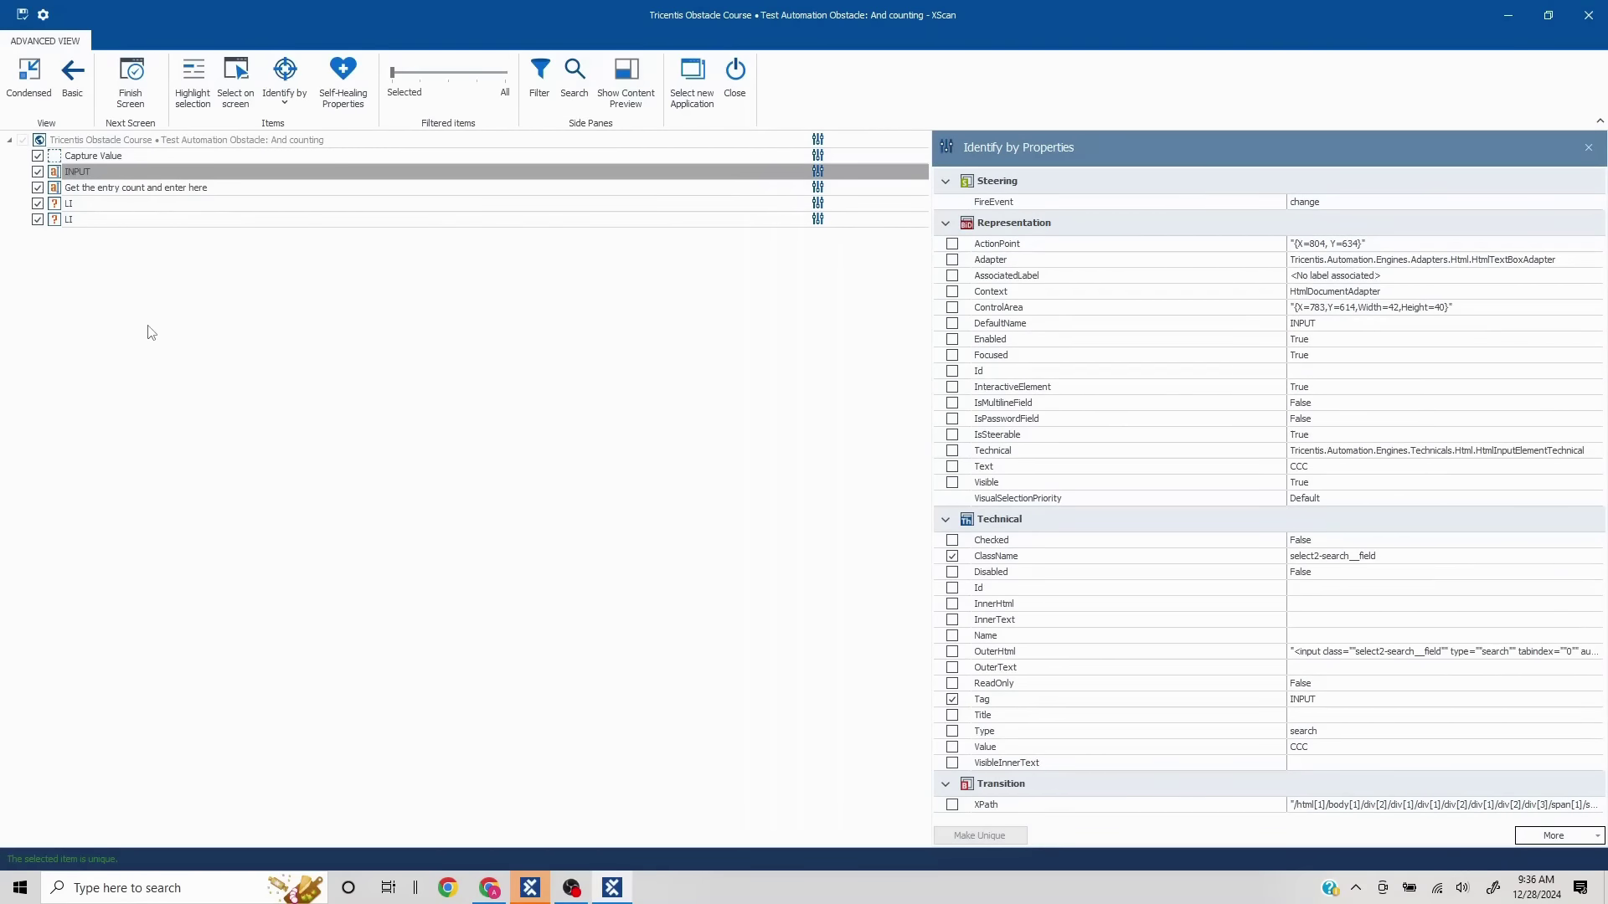
Inspect the identification properties of both LI items and copy the second one's technical Id value
{"action": "left_click", "coordinate": [60, 205]}
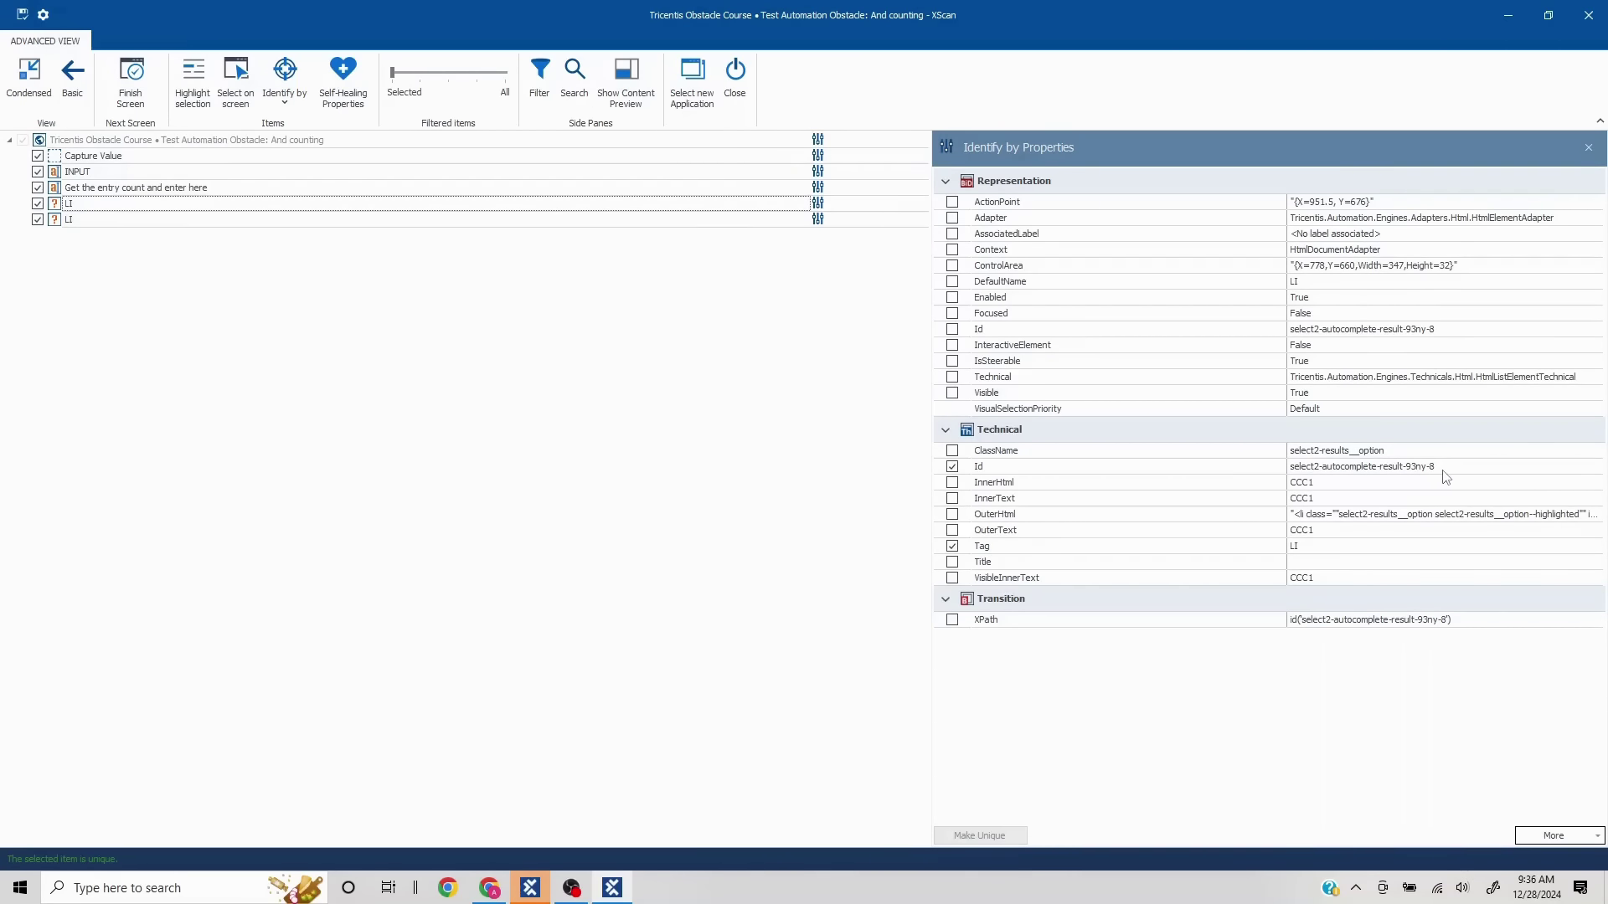
{"action": "left_click", "coordinate": [58, 219]}
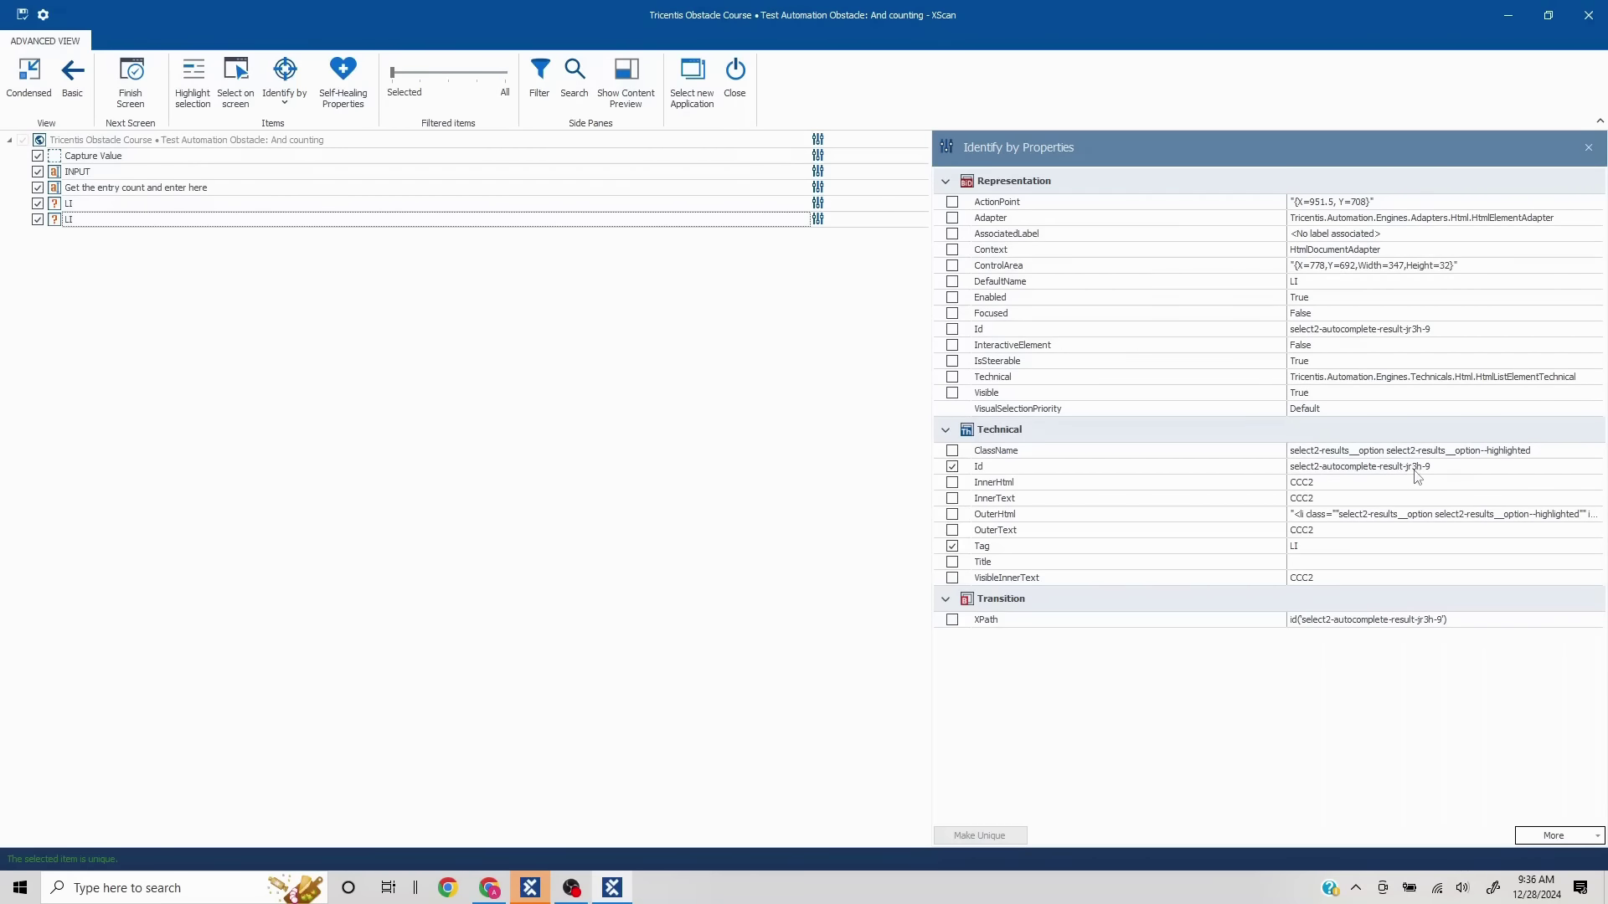
{"action": "left_click", "coordinate": [1448, 470]}
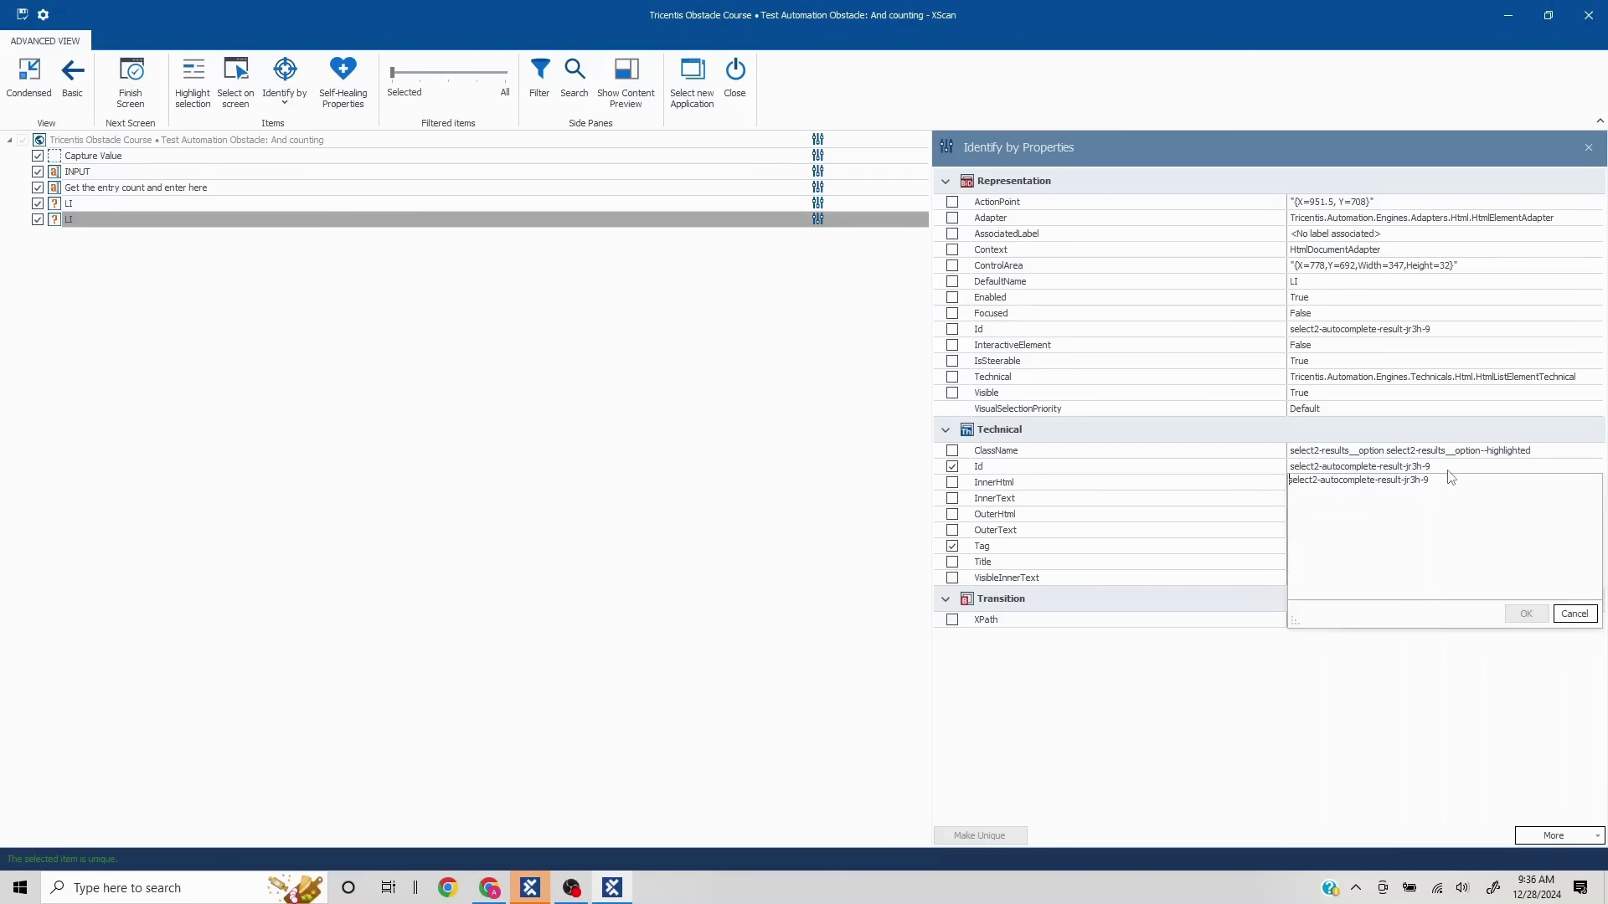
{"action": "left_click_drag", "start_coordinate": [1443, 488], "coordinate": [1169, 487]}
{"action": "key", "text": "ctrl+c"}
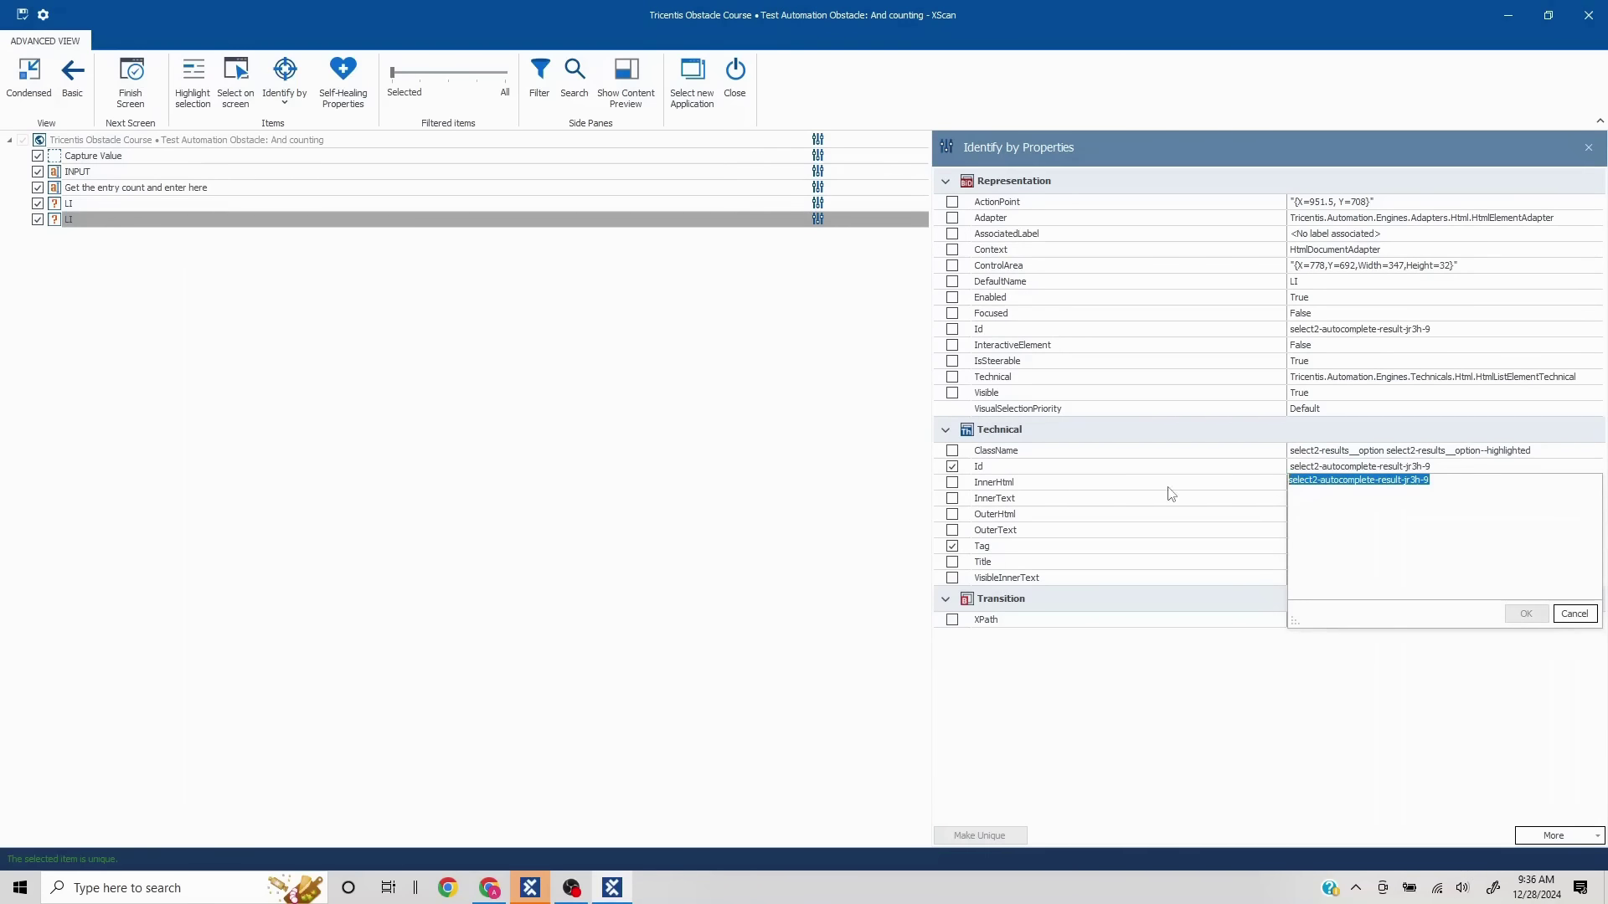
Open Notepad, paste the copied Id value and insert three blank lines above it
{"action": "left_click", "coordinate": [189, 887]}
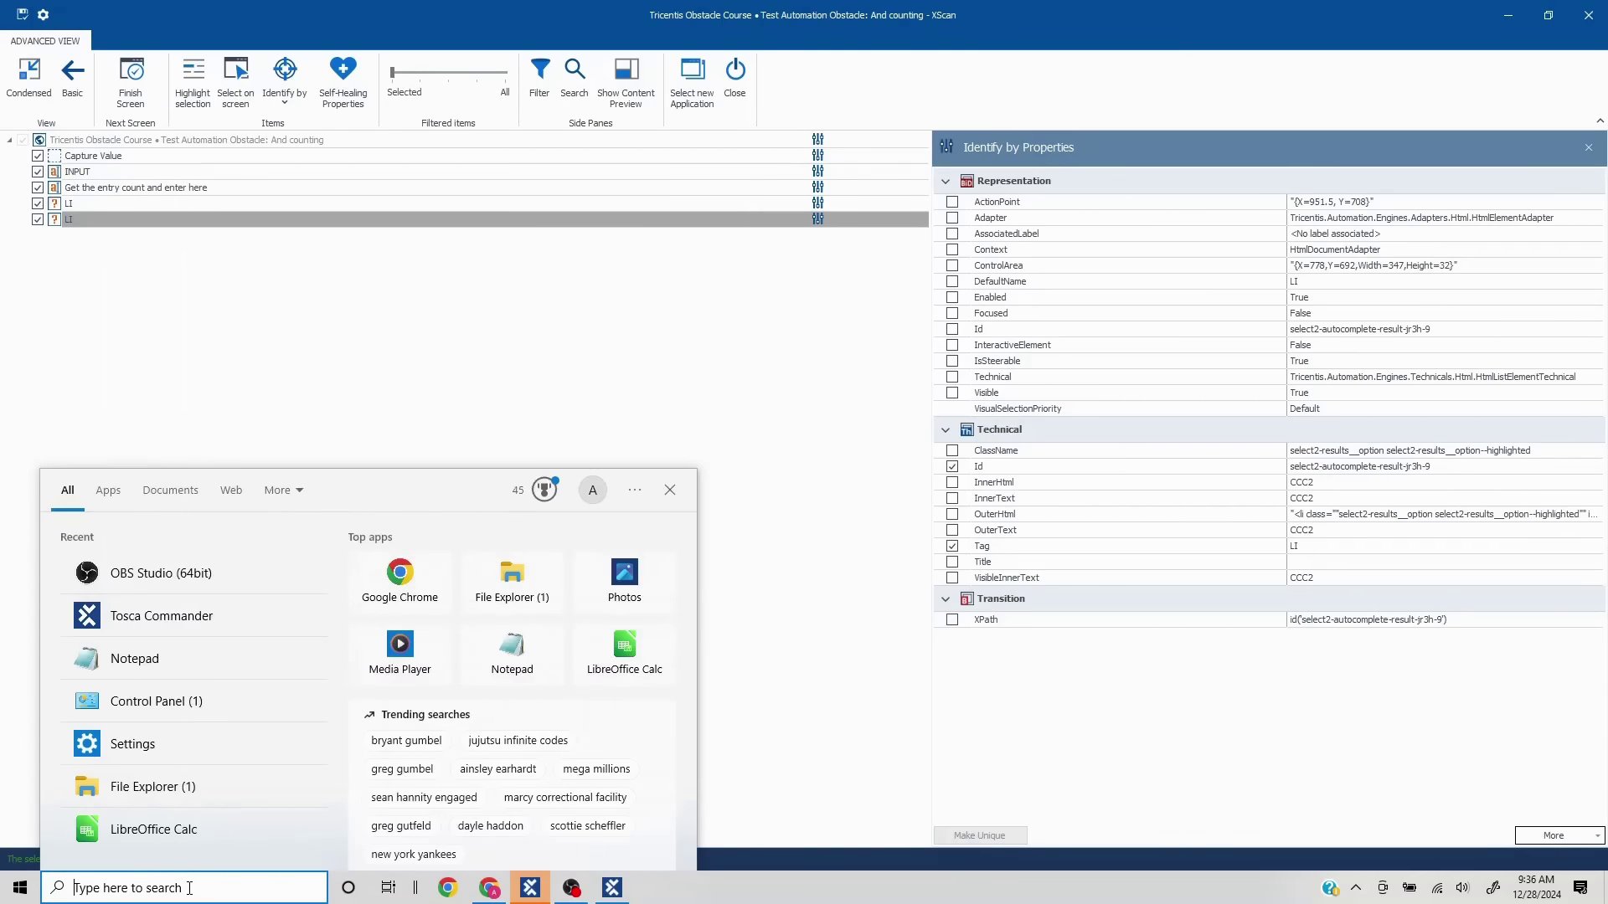
{"action": "type", "text": "notepad"}
{"action": "key", "text": "Return"}
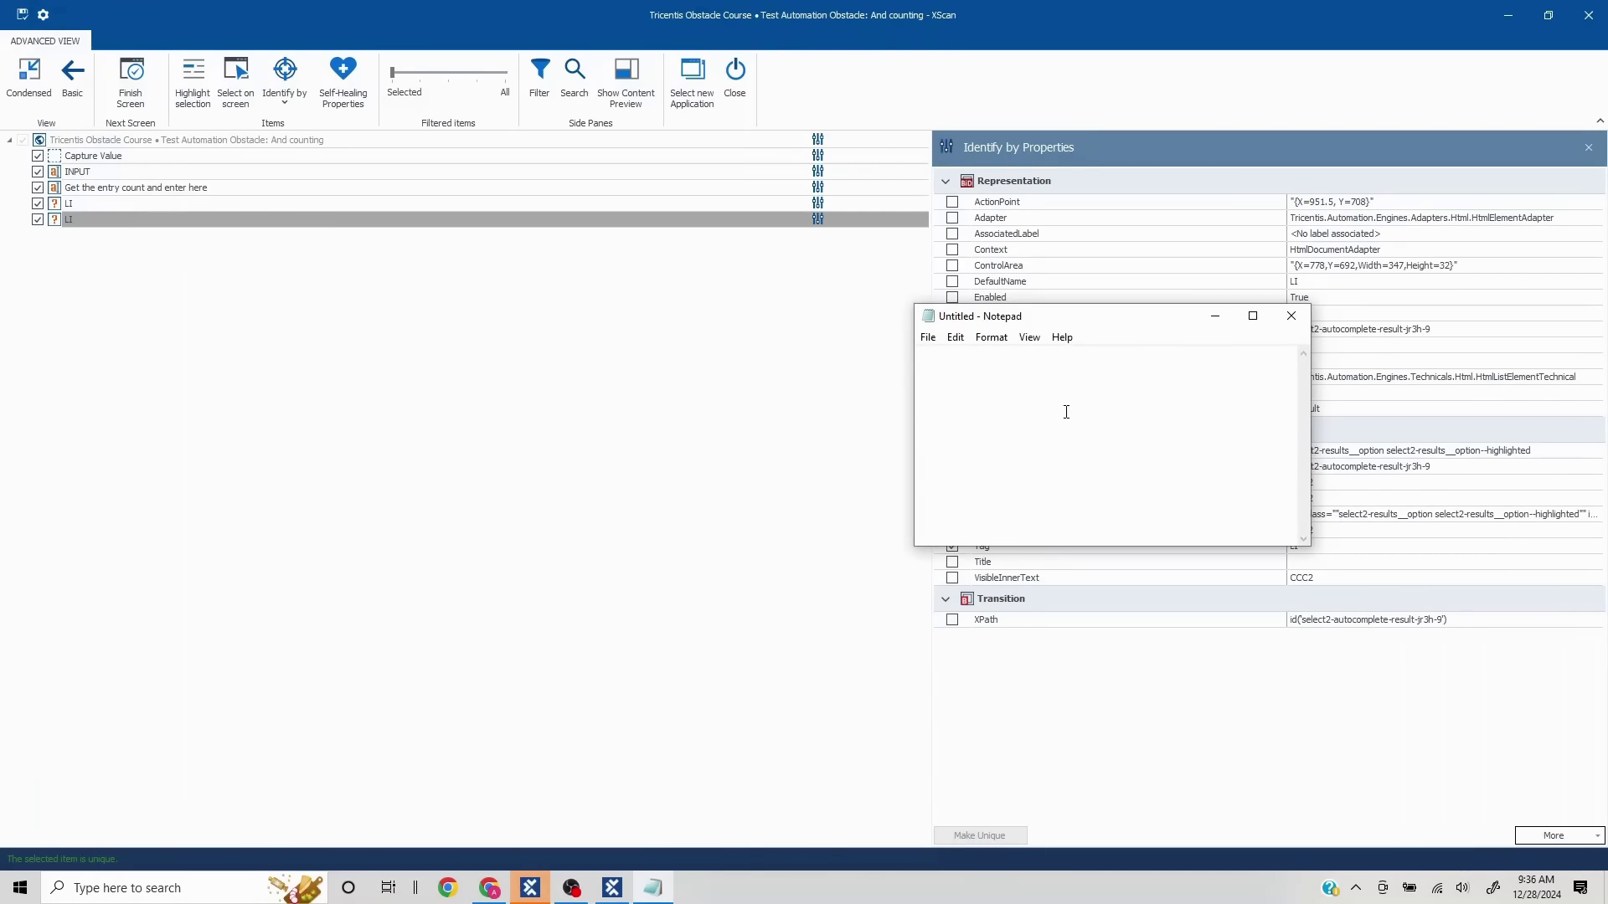
{"action": "key", "text": "ctrl+v"}
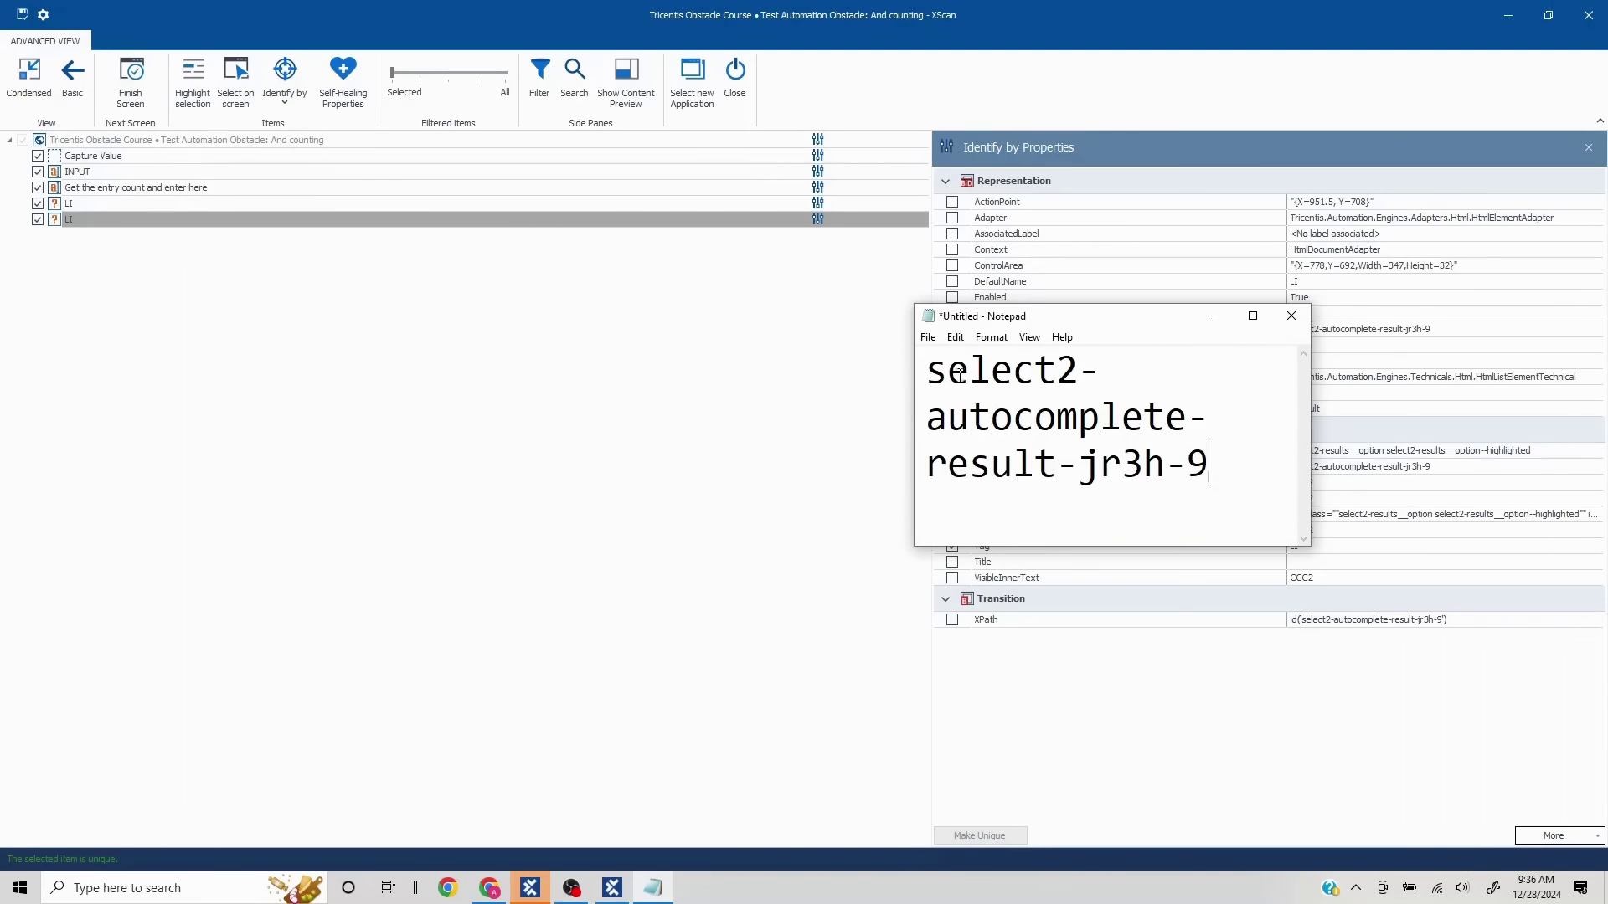
{"action": "key", "text": "Return"}
{"action": "key", "text": "Return"}
{"action": "key", "text": "Return"}
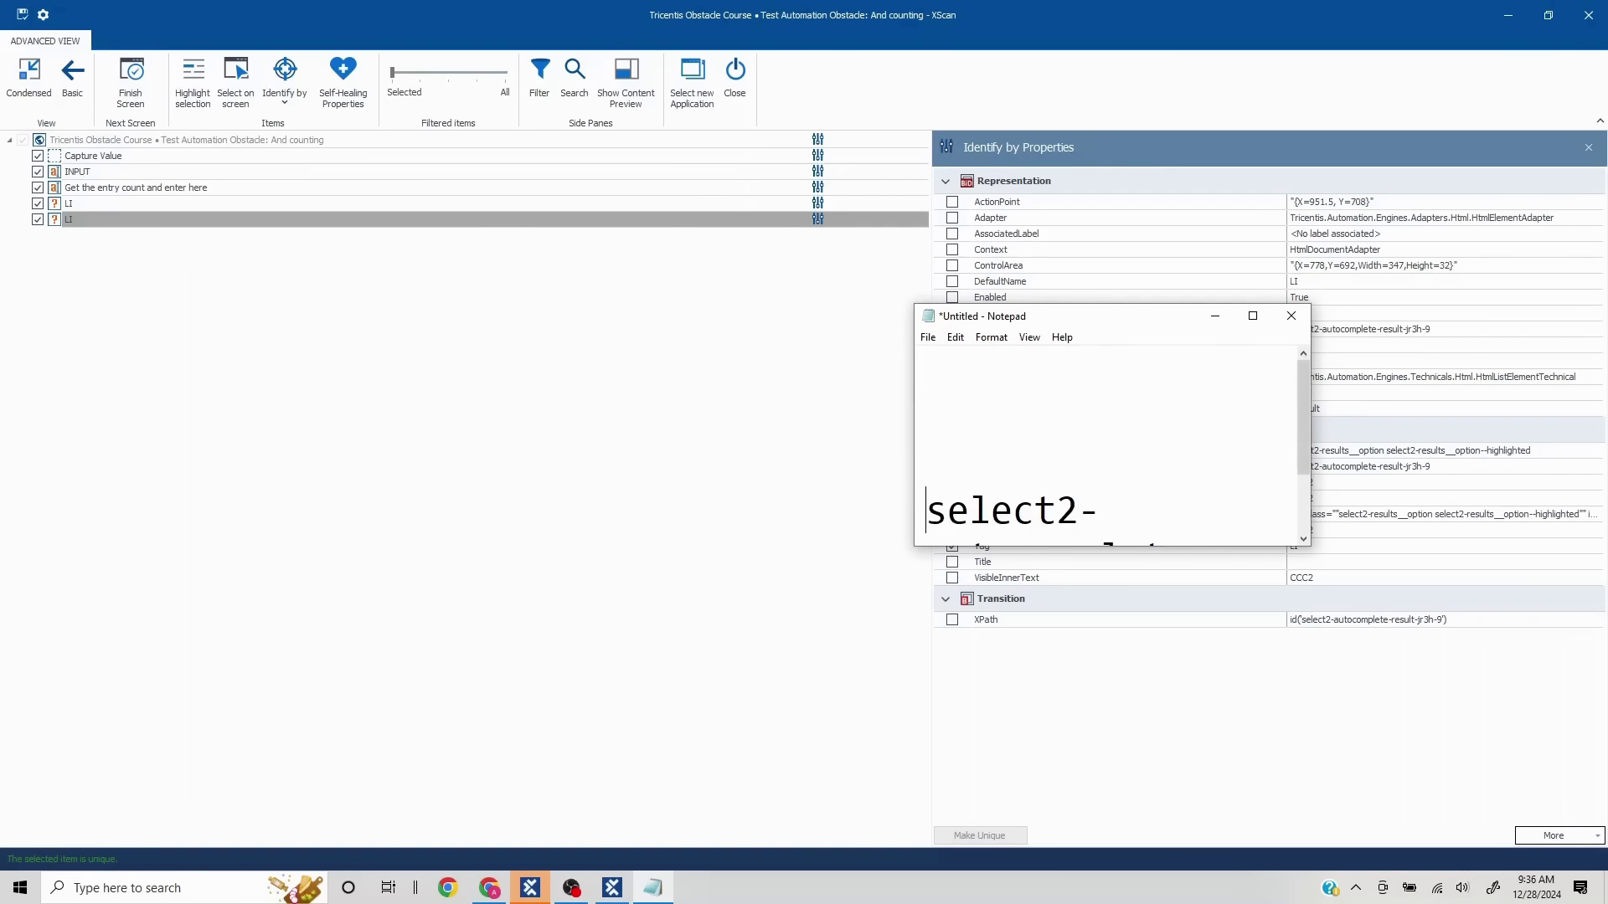
Copy the first LI item's technical Id value and paste it into Notepad's empty first line, with the Notepad window maximized
{"action": "key", "text": "Up"}
{"action": "key", "text": "Up"}
{"action": "key", "text": "Up"}
{"action": "left_click", "coordinate": [395, 202]}
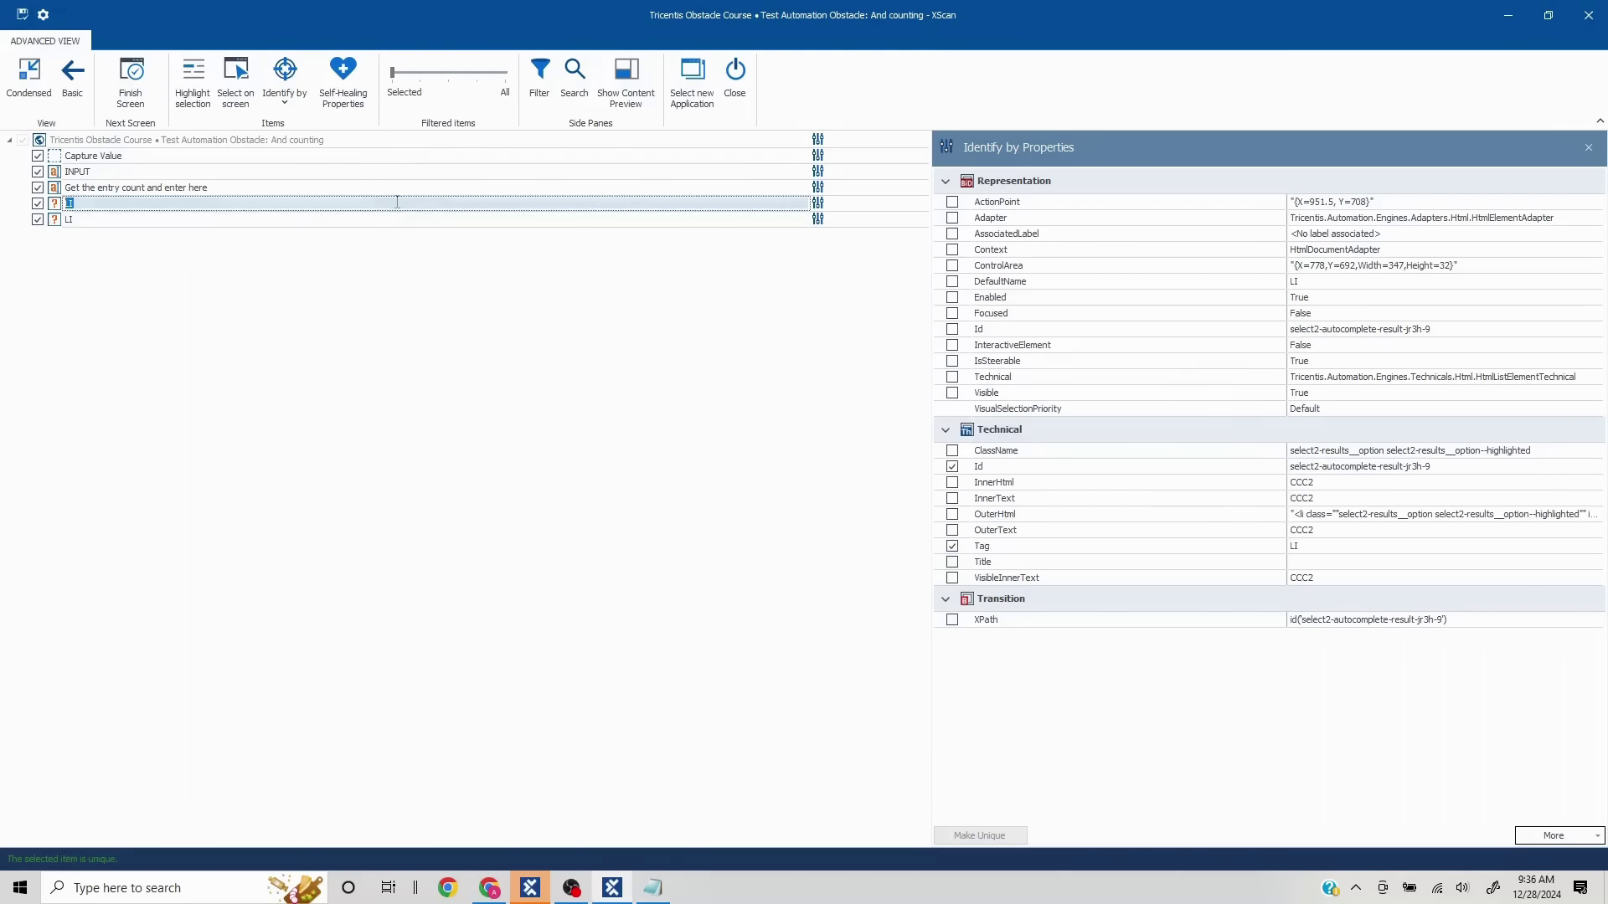
{"action": "left_click", "coordinate": [1458, 479]}
{"action": "left_click_drag", "start_coordinate": [1432, 480], "coordinate": [1212, 487]}
{"action": "key", "text": "ctrl+c"}
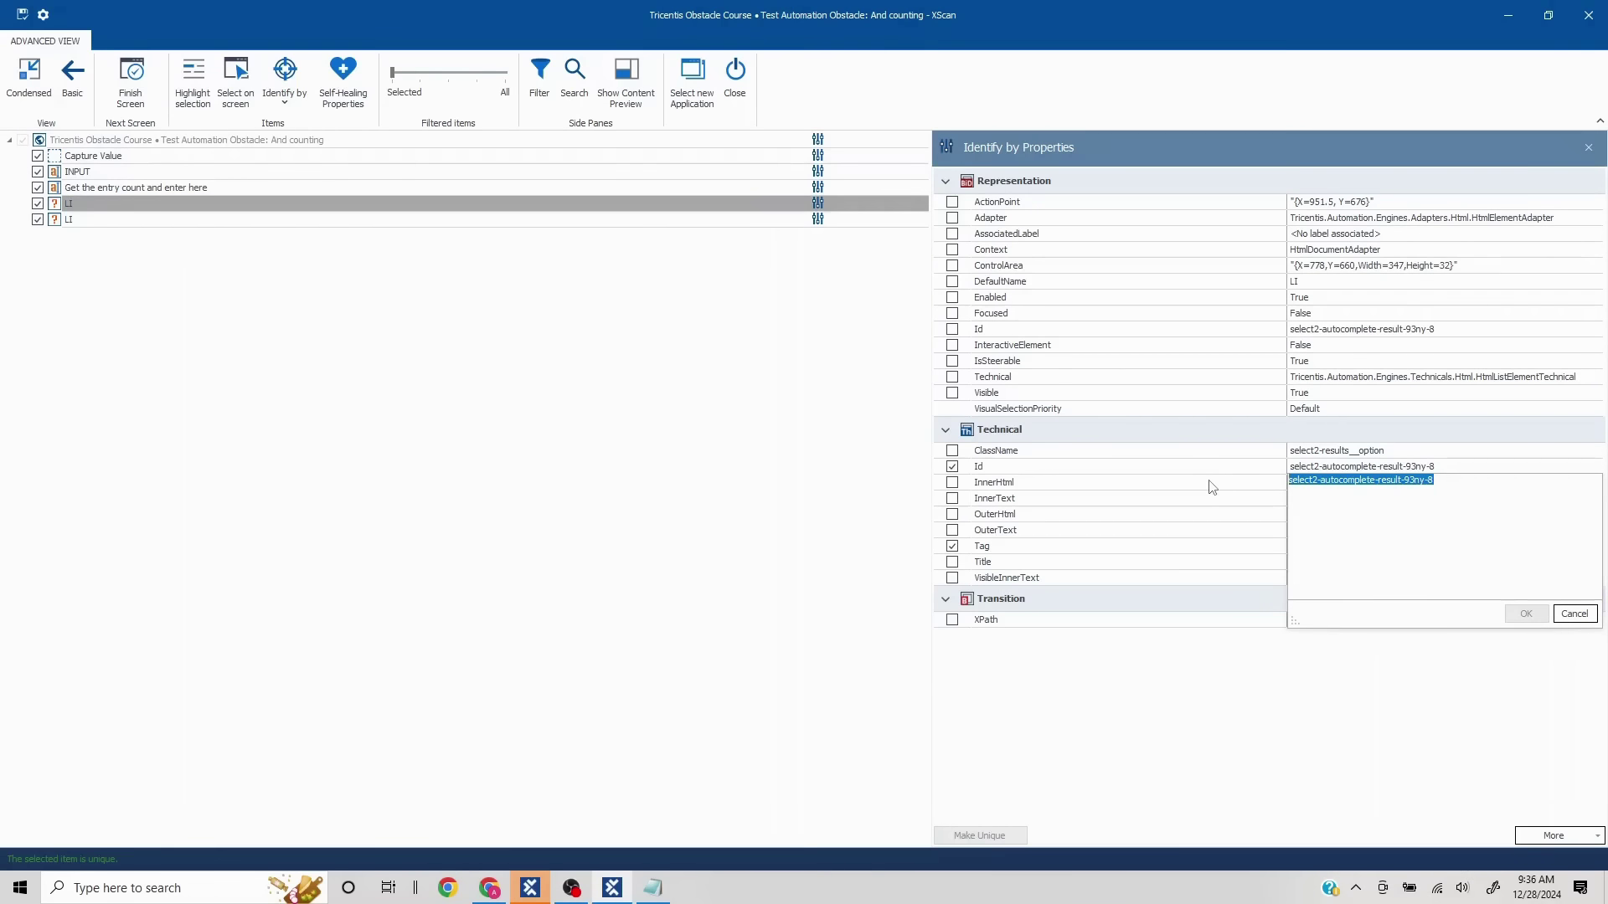
{"action": "left_click", "coordinate": [653, 887]}
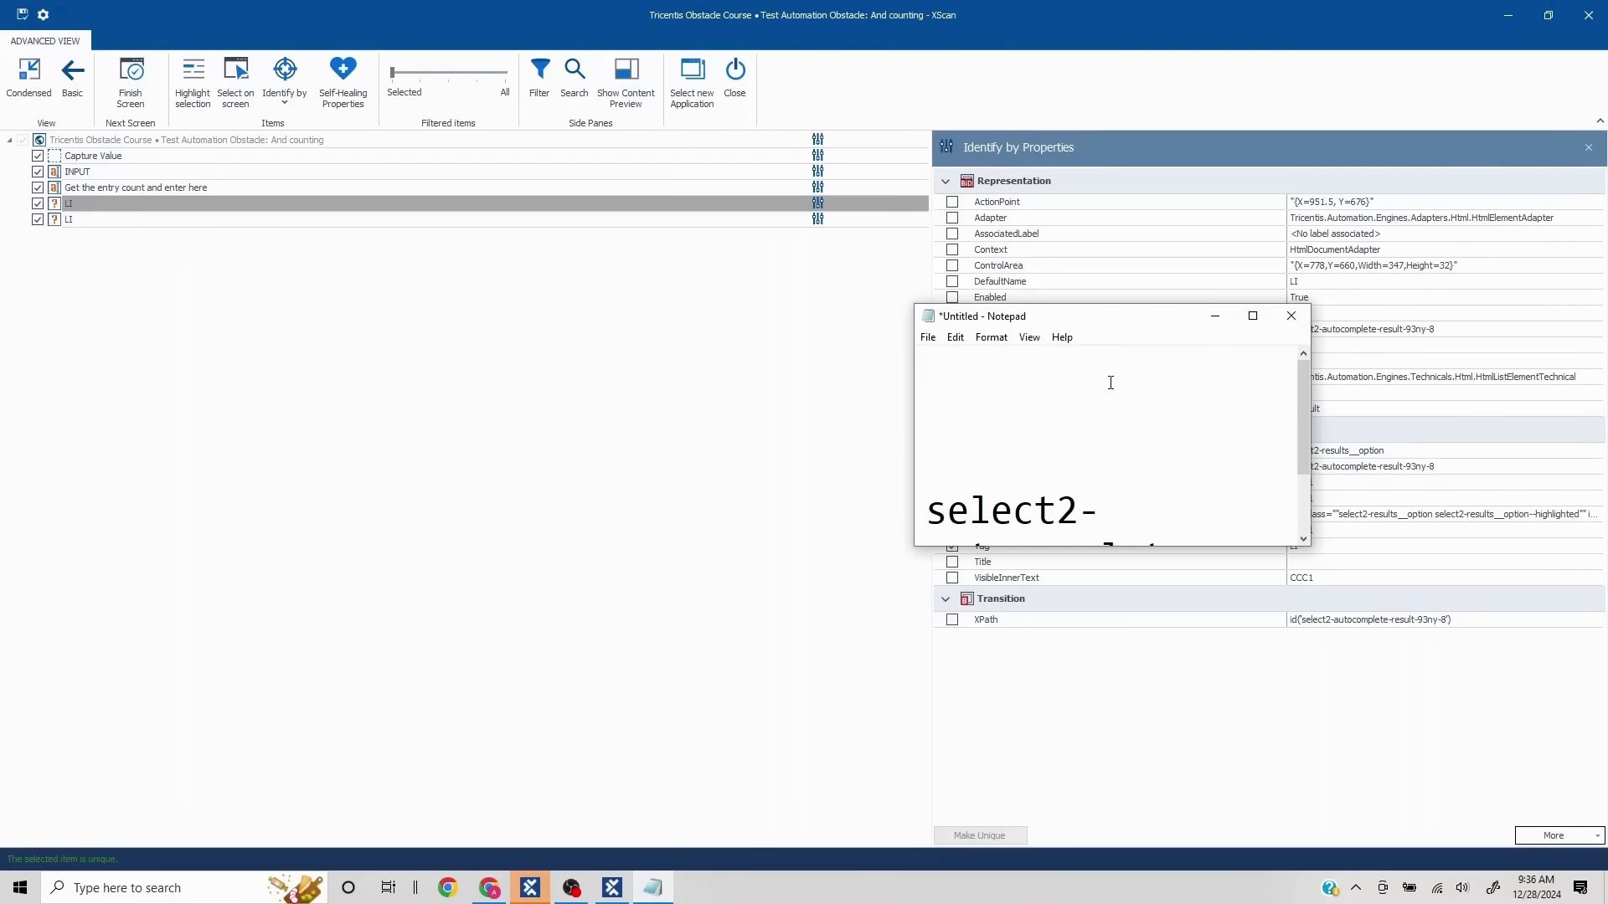
{"action": "key", "text": "ctrl+v"}
{"action": "left_click", "coordinate": [1252, 315]}
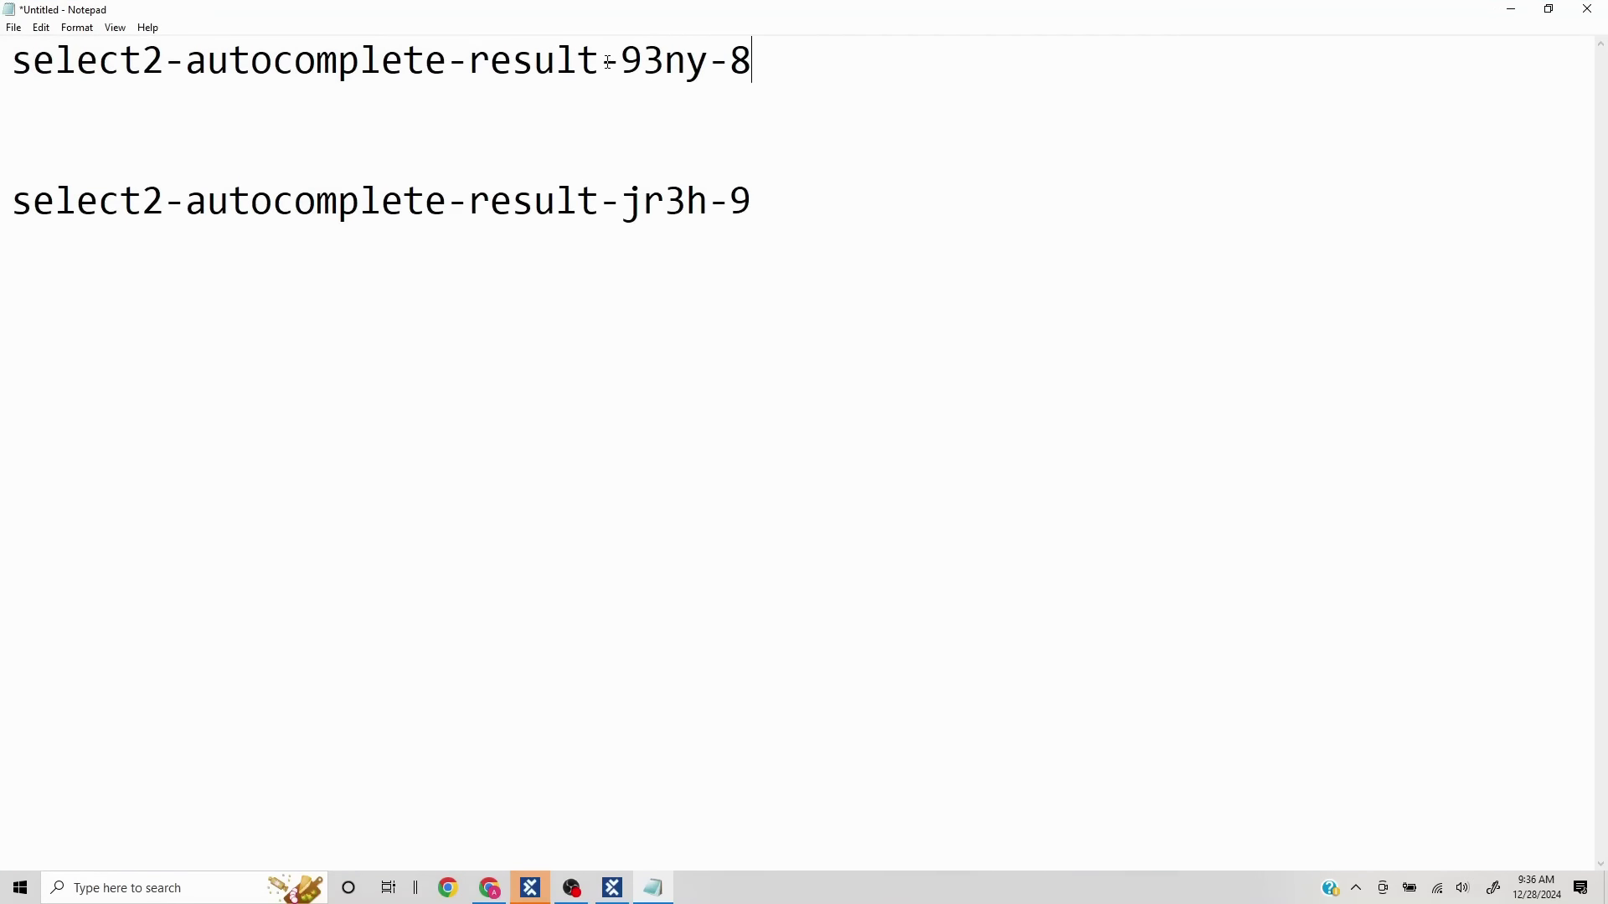
Replace the "-93ny-8" suffix of the first Id in Notepad with * and copy the line select2-autocomplete-result*
{"action": "left_click_drag", "start_coordinate": [609, 62], "coordinate": [758, 67]}
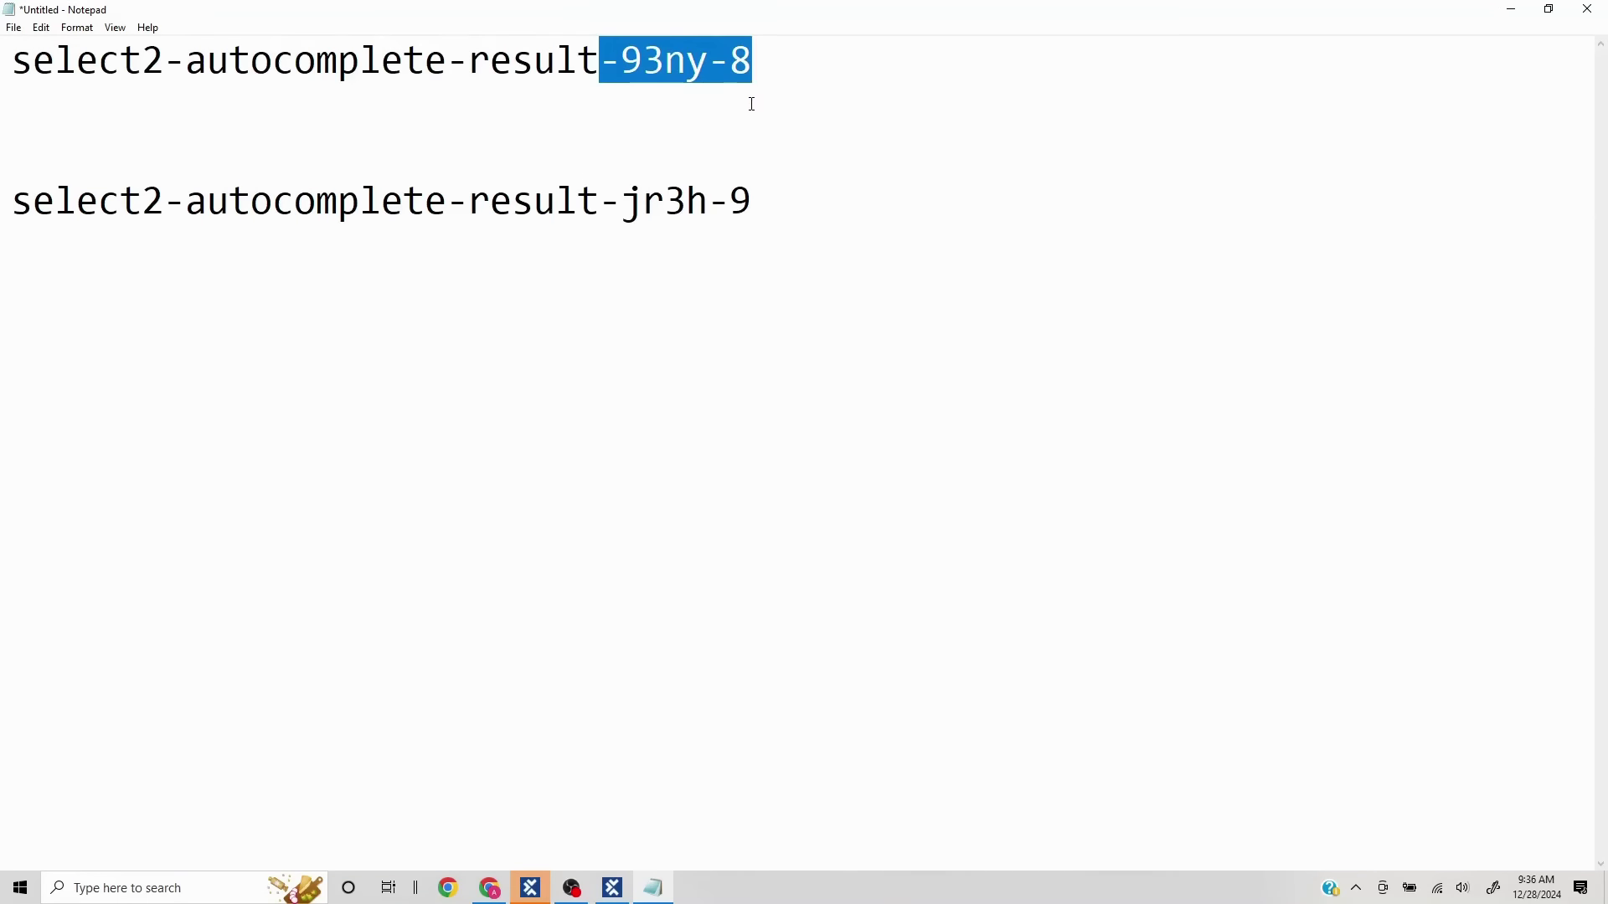
{"action": "key", "text": "BackSpace"}
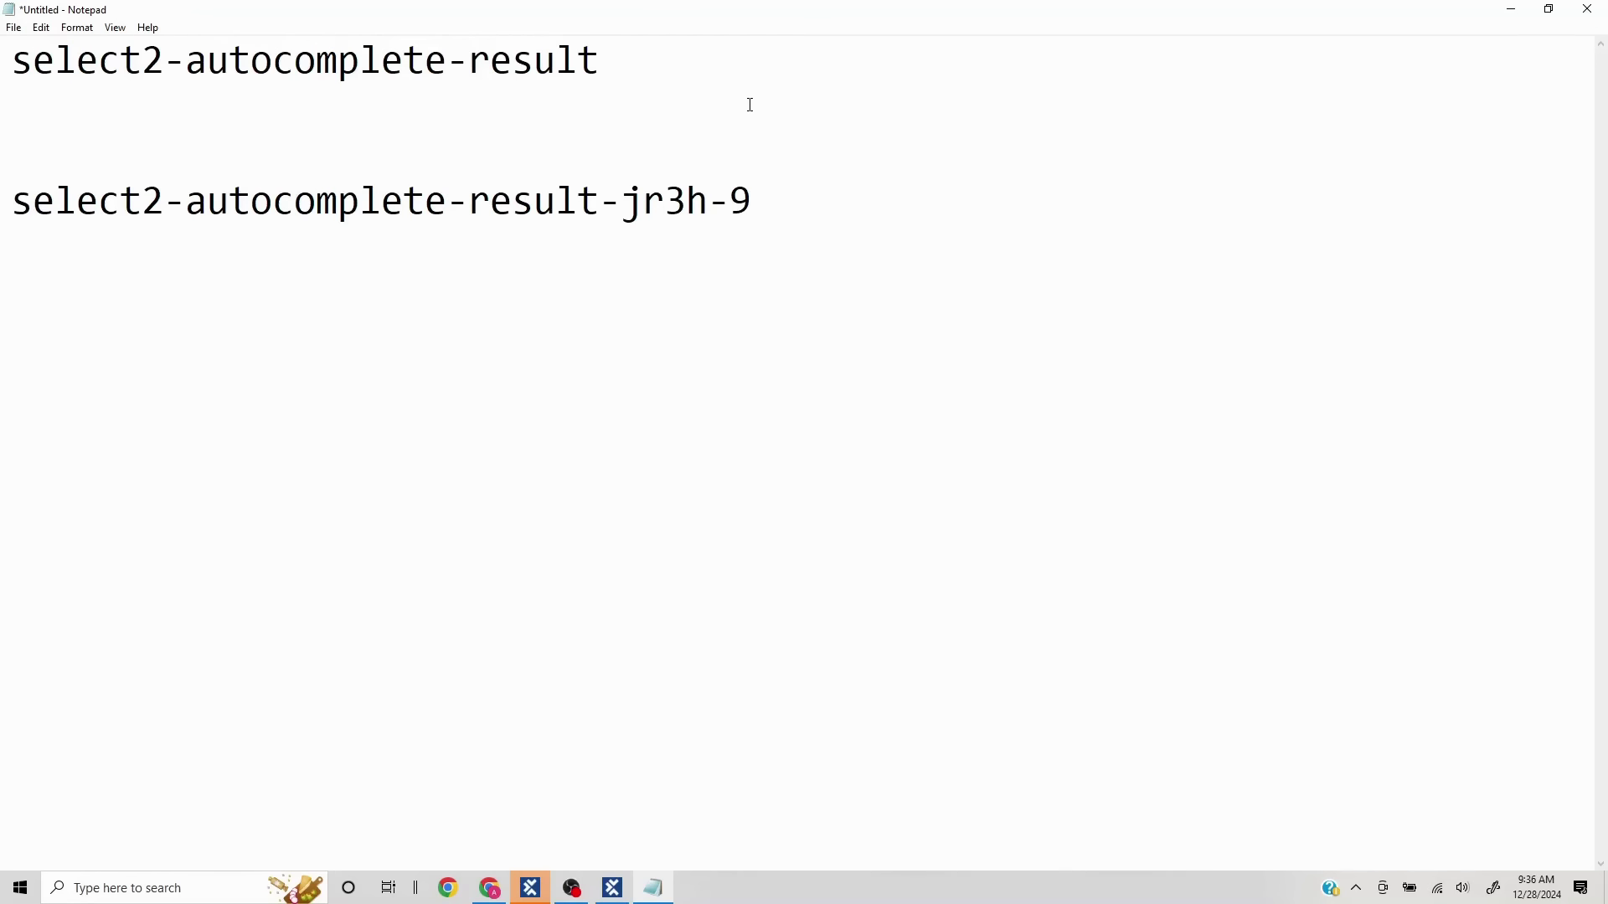
{"action": "type", "text": "*"}
{"action": "key", "text": "shift+Left"}
{"action": "key", "text": "shift+Left"}
{"action": "key", "text": "shift+Left"}
{"action": "key", "text": "shift+Left"}
{"action": "key", "text": "shift+Left"}
{"action": "key", "text": "shift+Left"}
{"action": "key", "text": "shift+Left"}
{"action": "key", "text": "shift+Left"}
{"action": "key", "text": "shift+Left"}
{"action": "key", "text": "shift+Left"}
{"action": "key", "text": "shift+Left"}
{"action": "key", "text": "shift+Left"}
{"action": "key", "text": "shift+Left"}
{"action": "key", "text": "shift+Left"}
{"action": "key", "text": "shift+Left"}
{"action": "key", "text": "shift+Left"}
{"action": "key", "text": "shift+Left"}
{"action": "key", "text": "shift+Left"}
{"action": "key", "text": "shift+Left"}
{"action": "key", "text": "shift+Left"}
{"action": "key", "text": "ctrl+c"}
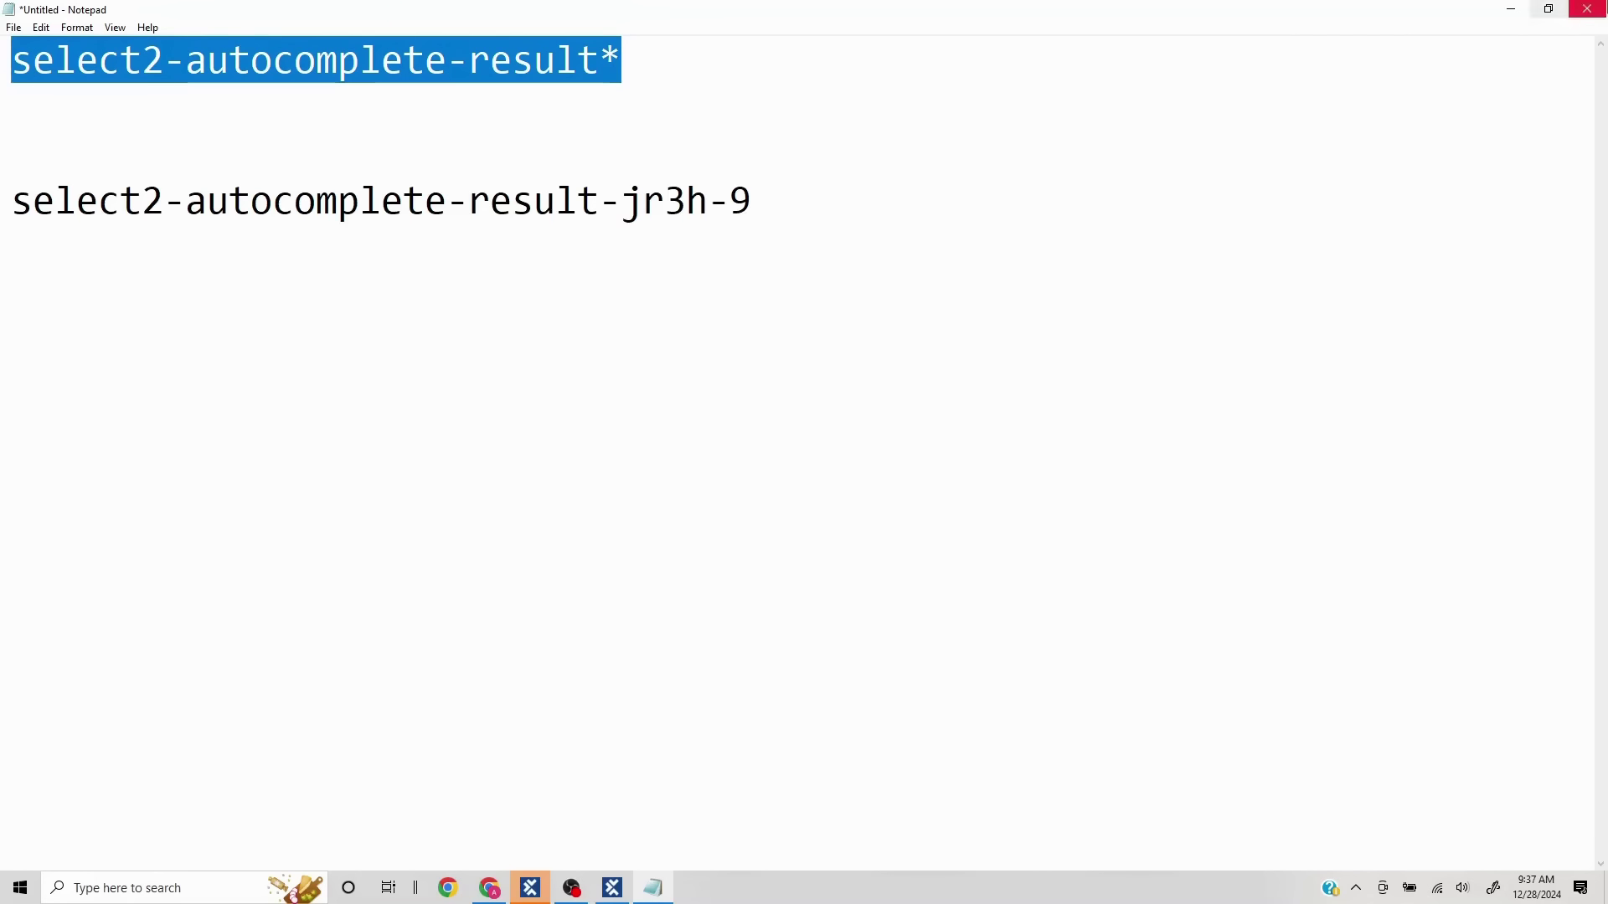
Close Notepad without saving and set the first LI item's technical Id to select2-autocomplete-result*
{"action": "left_click", "coordinate": [1591, 15]}
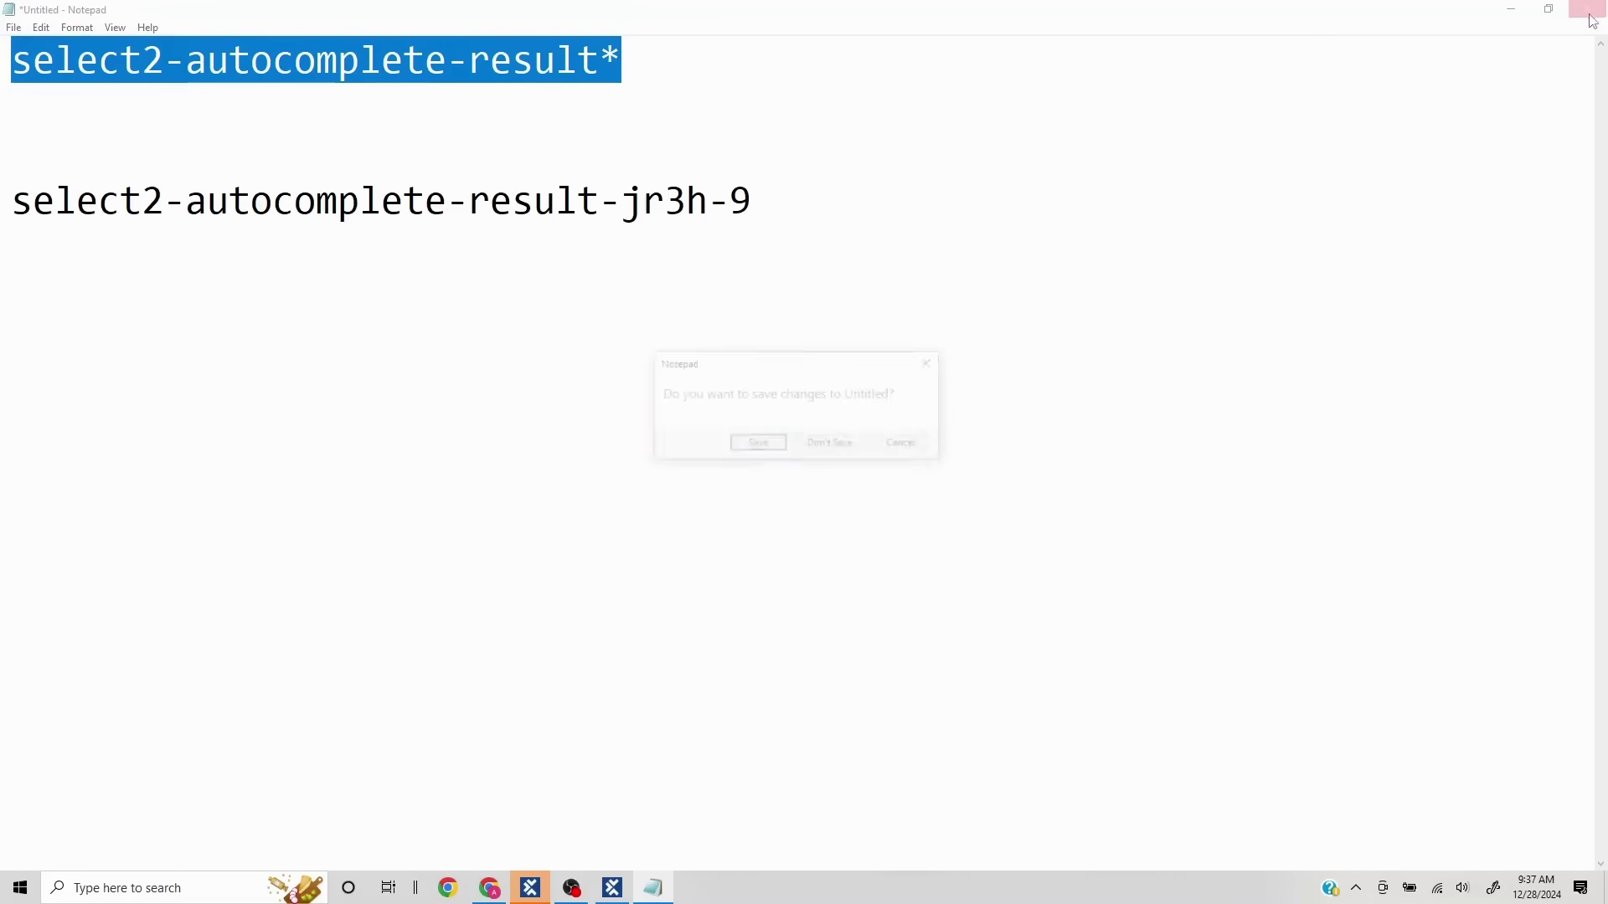
{"action": "left_click", "coordinate": [831, 446]}
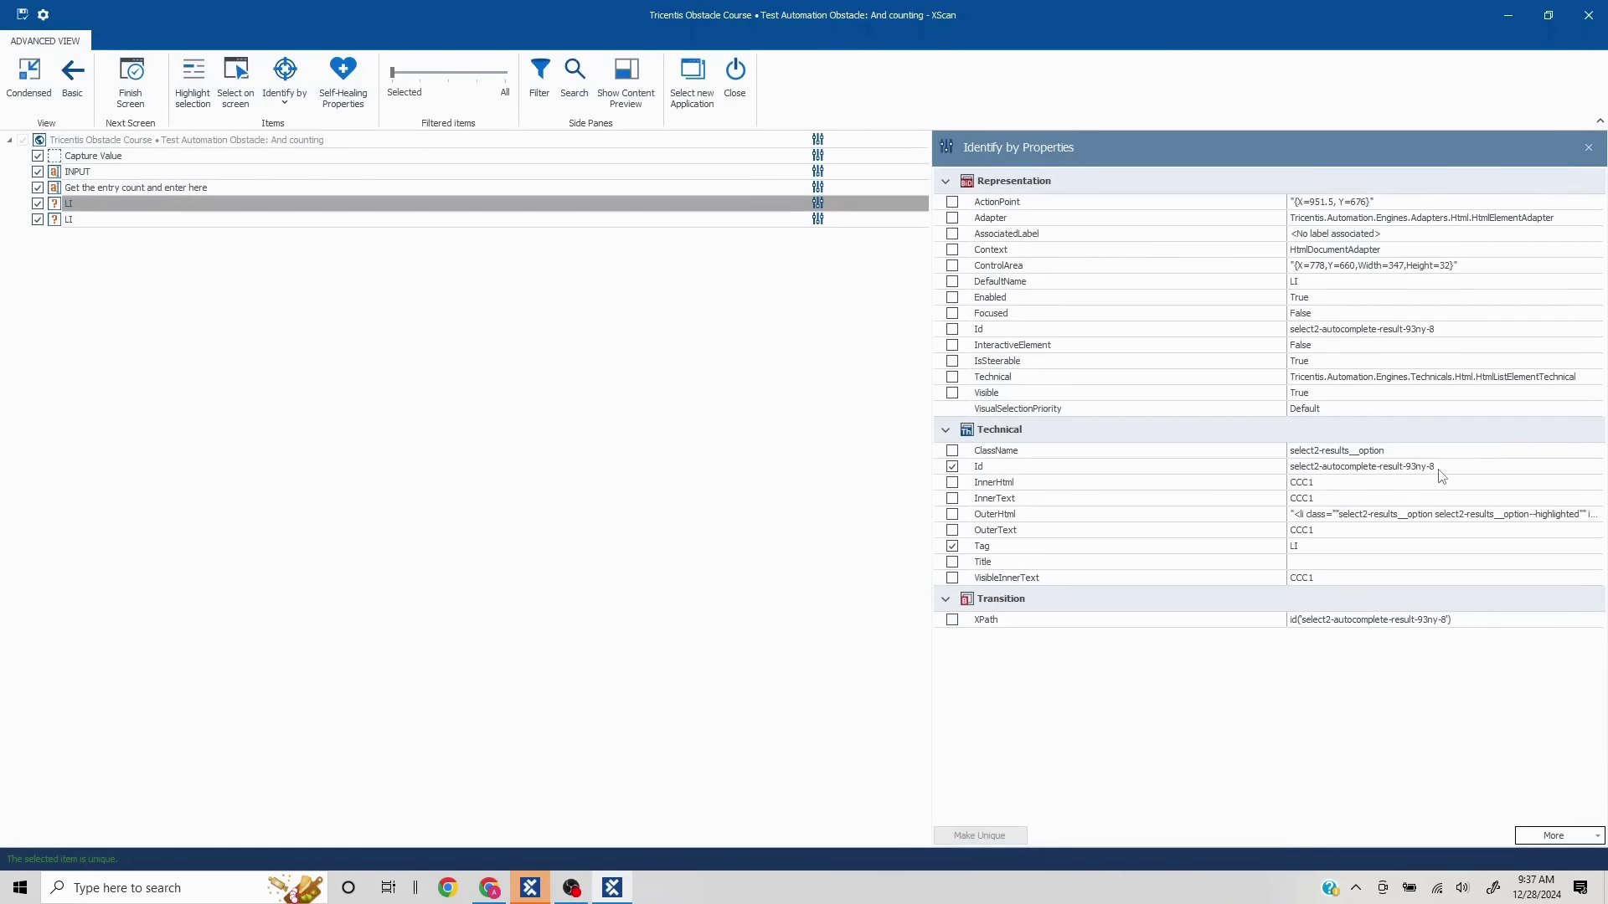
{"action": "left_click", "coordinate": [1439, 470]}
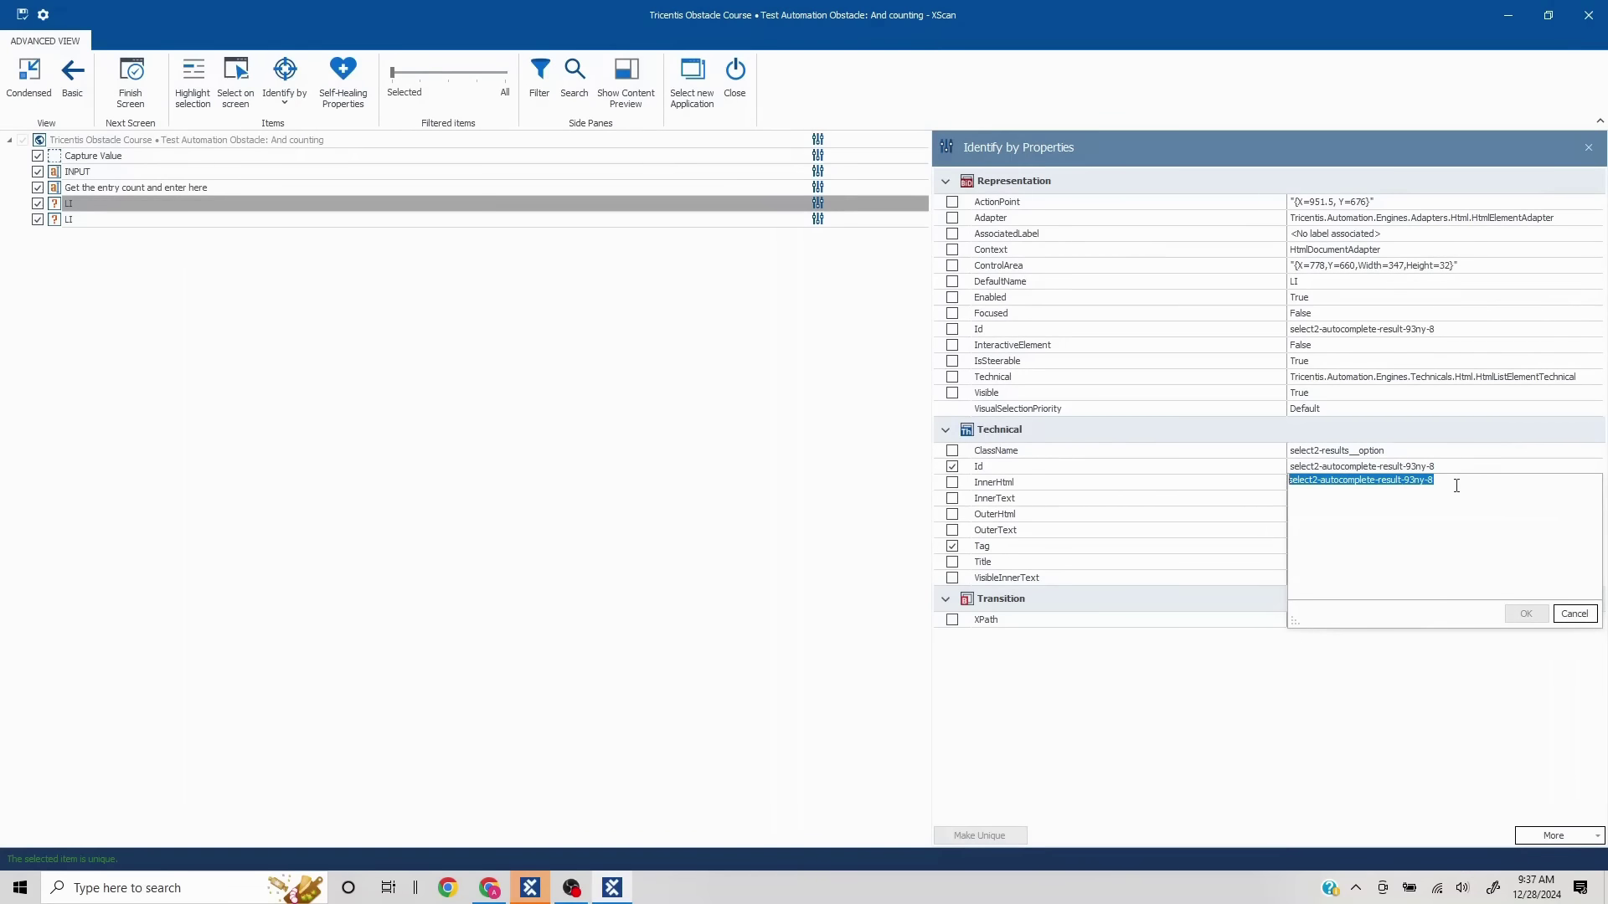
{"action": "key", "text": "ctrl+v"}
{"action": "left_click", "coordinate": [1524, 614]}
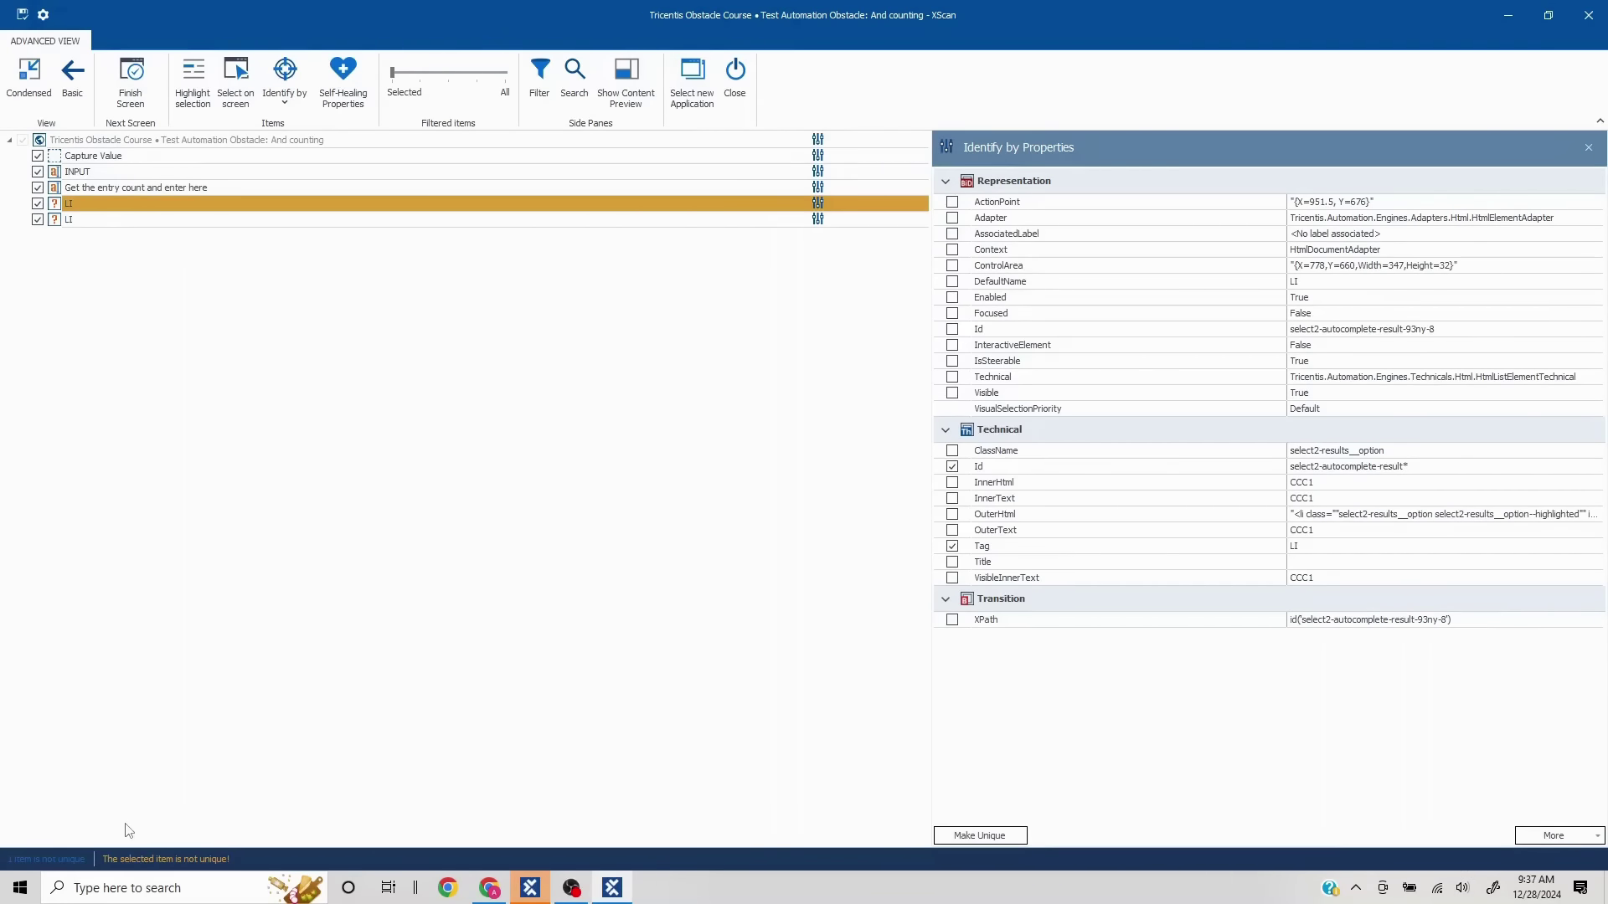
Exclude the second LI item from the scan, save the module and close XScan
{"action": "left_click", "coordinate": [38, 219]}
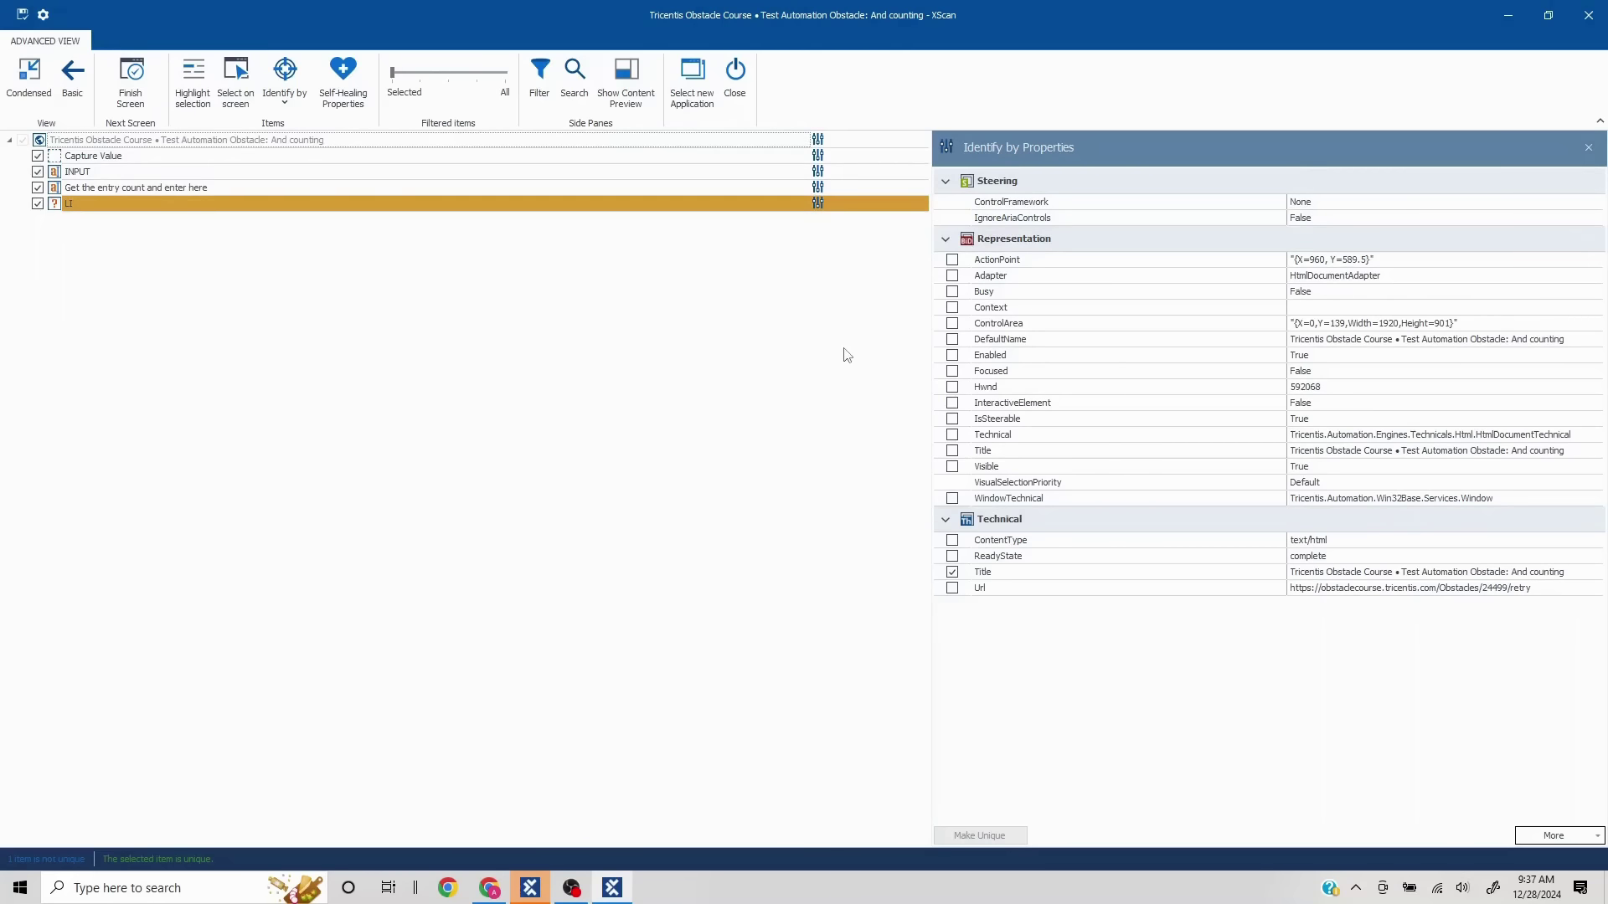
{"action": "left_click", "coordinate": [21, 15]}
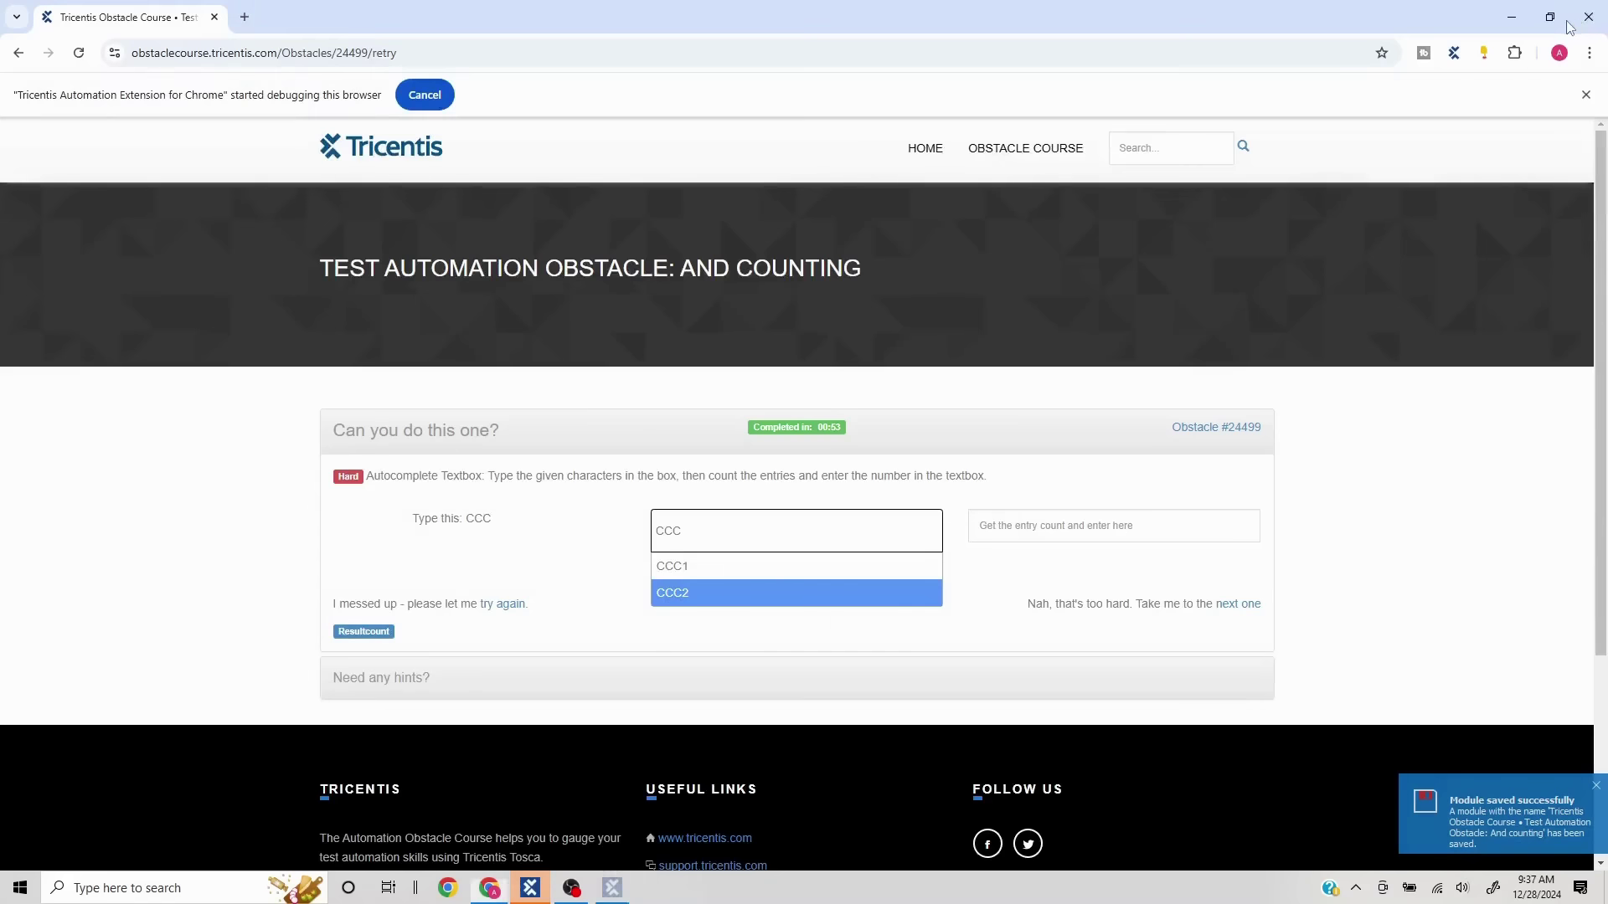
{"action": "left_click", "coordinate": [1588, 15]}
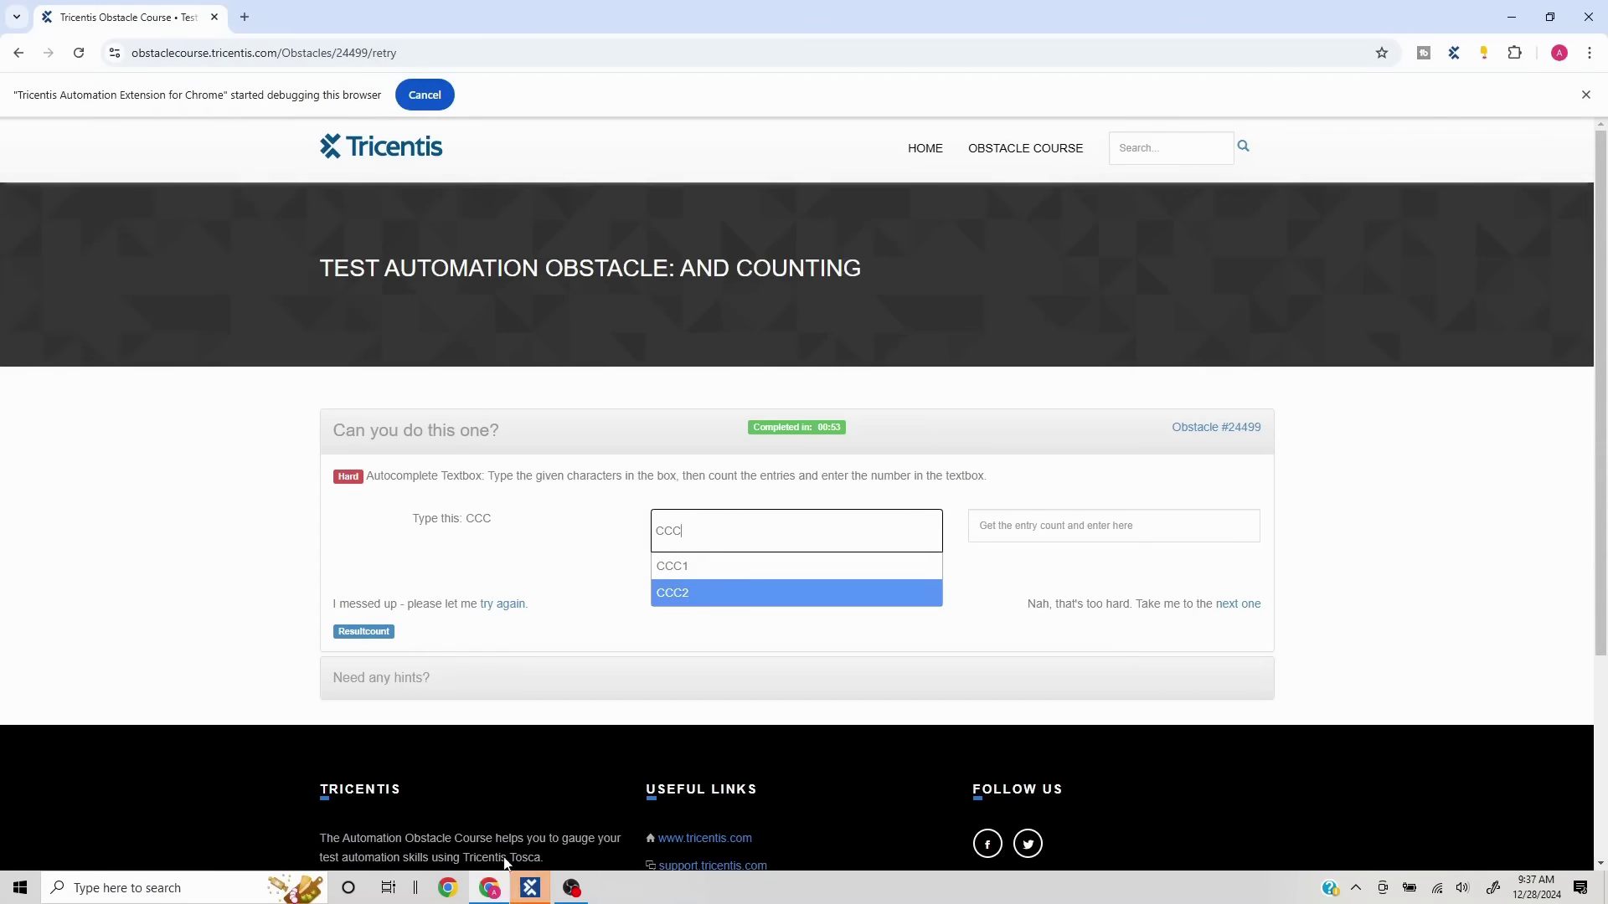
In Tosca Commander, create a test case from the scanned And counting module and expand its test step
{"action": "left_click", "coordinate": [530, 888]}
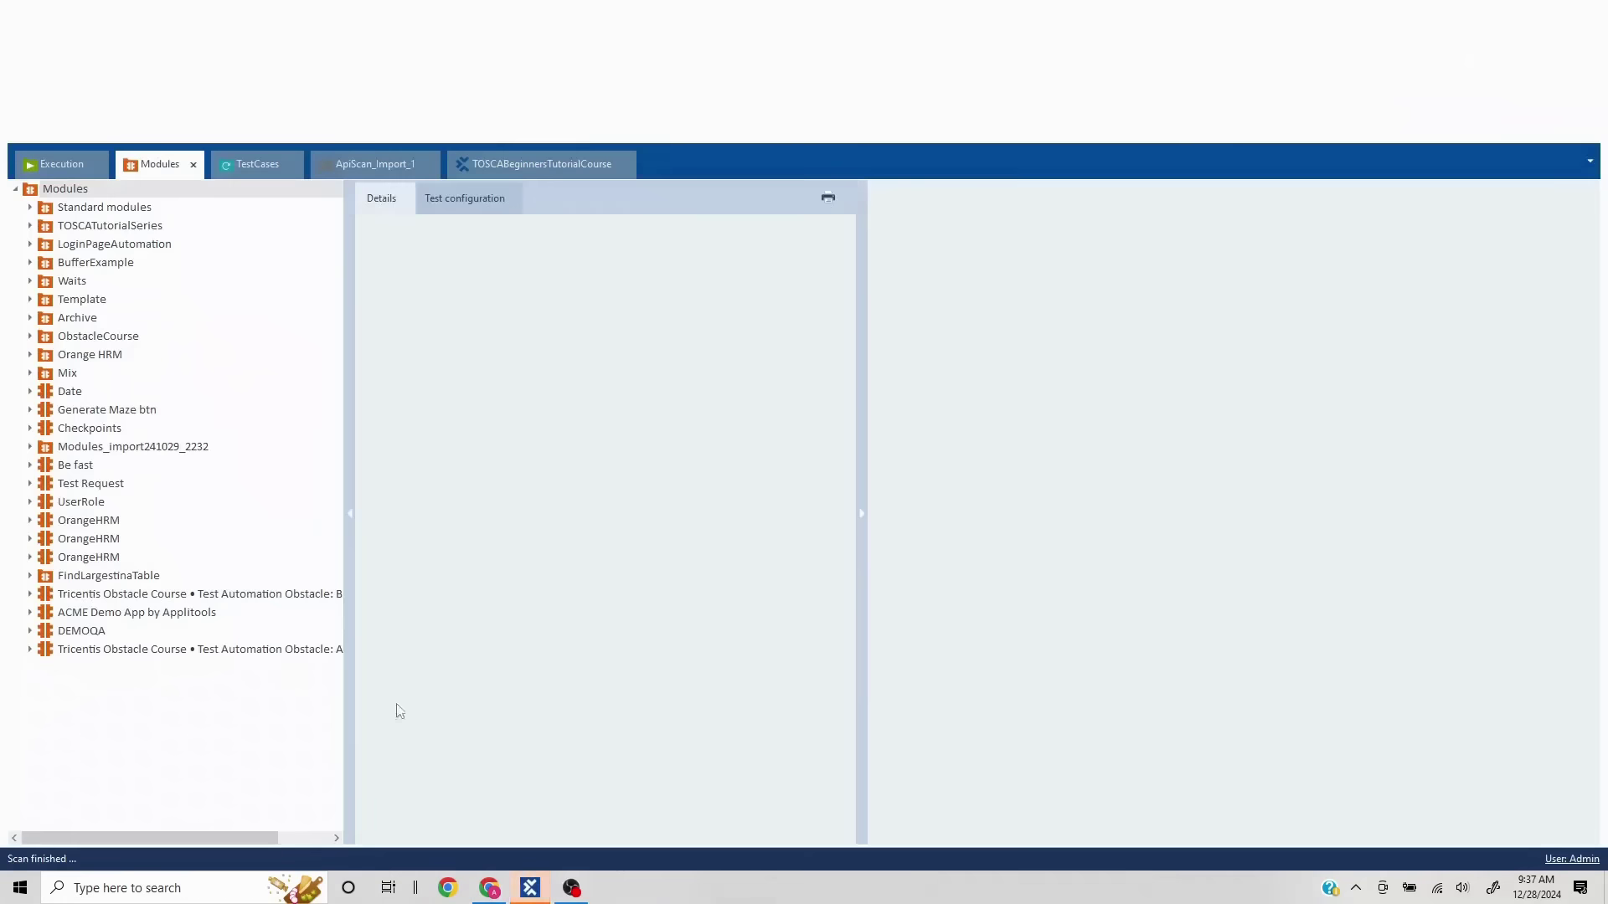
{"action": "left_click_drag", "start_coordinate": [138, 652], "coordinate": [89, 194]}
{"action": "left_click", "coordinate": [145, 834]}
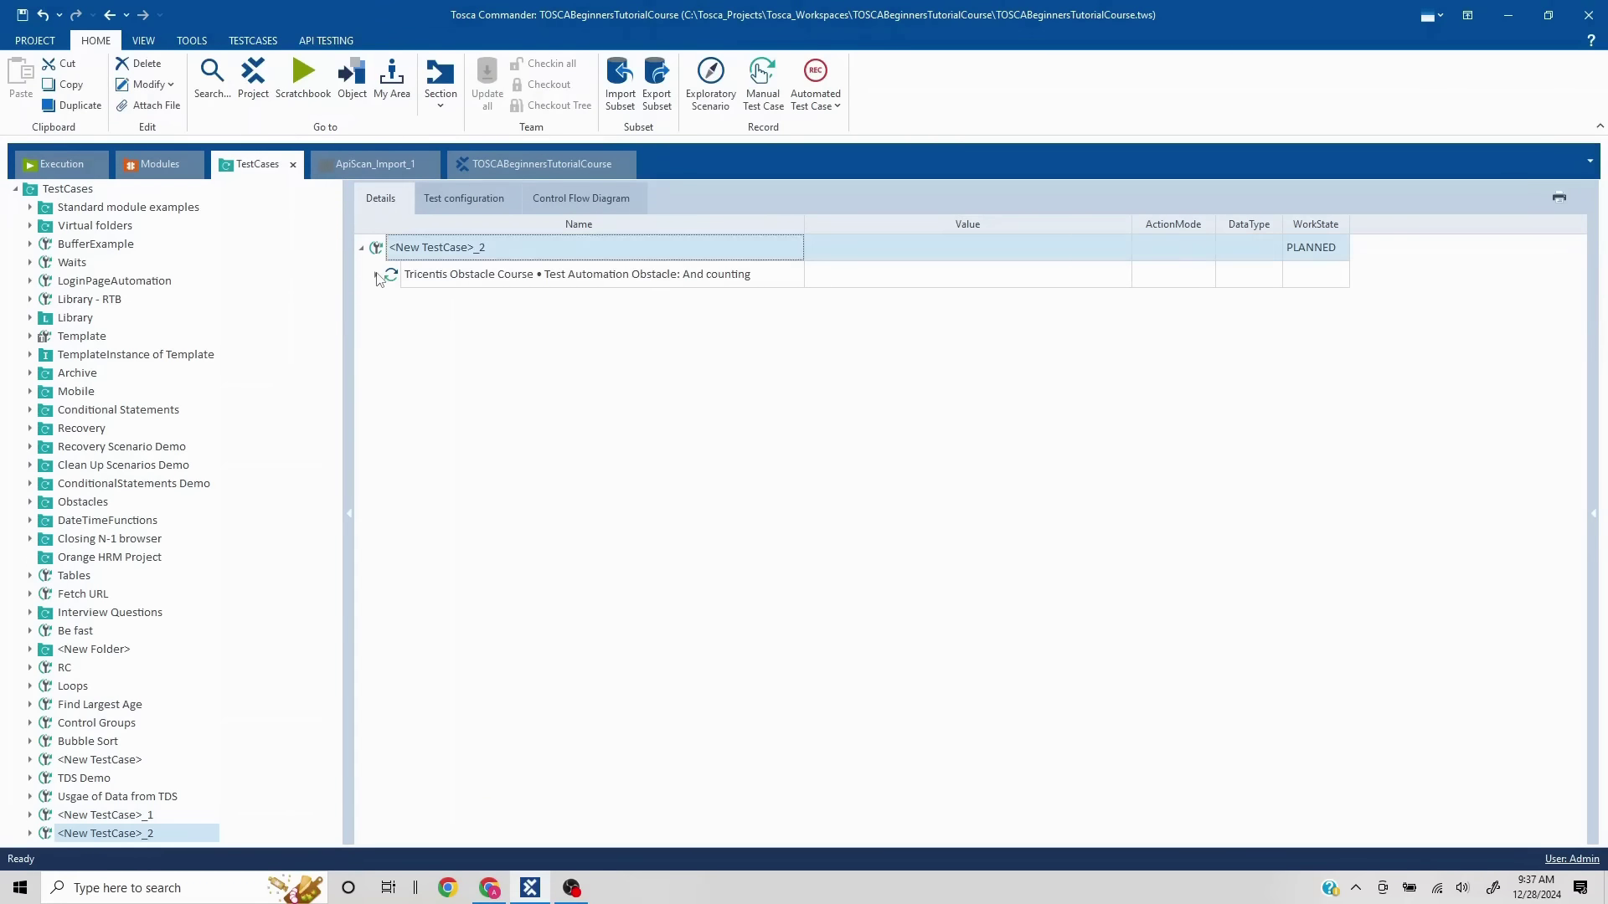
{"action": "left_click", "coordinate": [377, 276]}
{"action": "key", "text": "alt+Tab"}
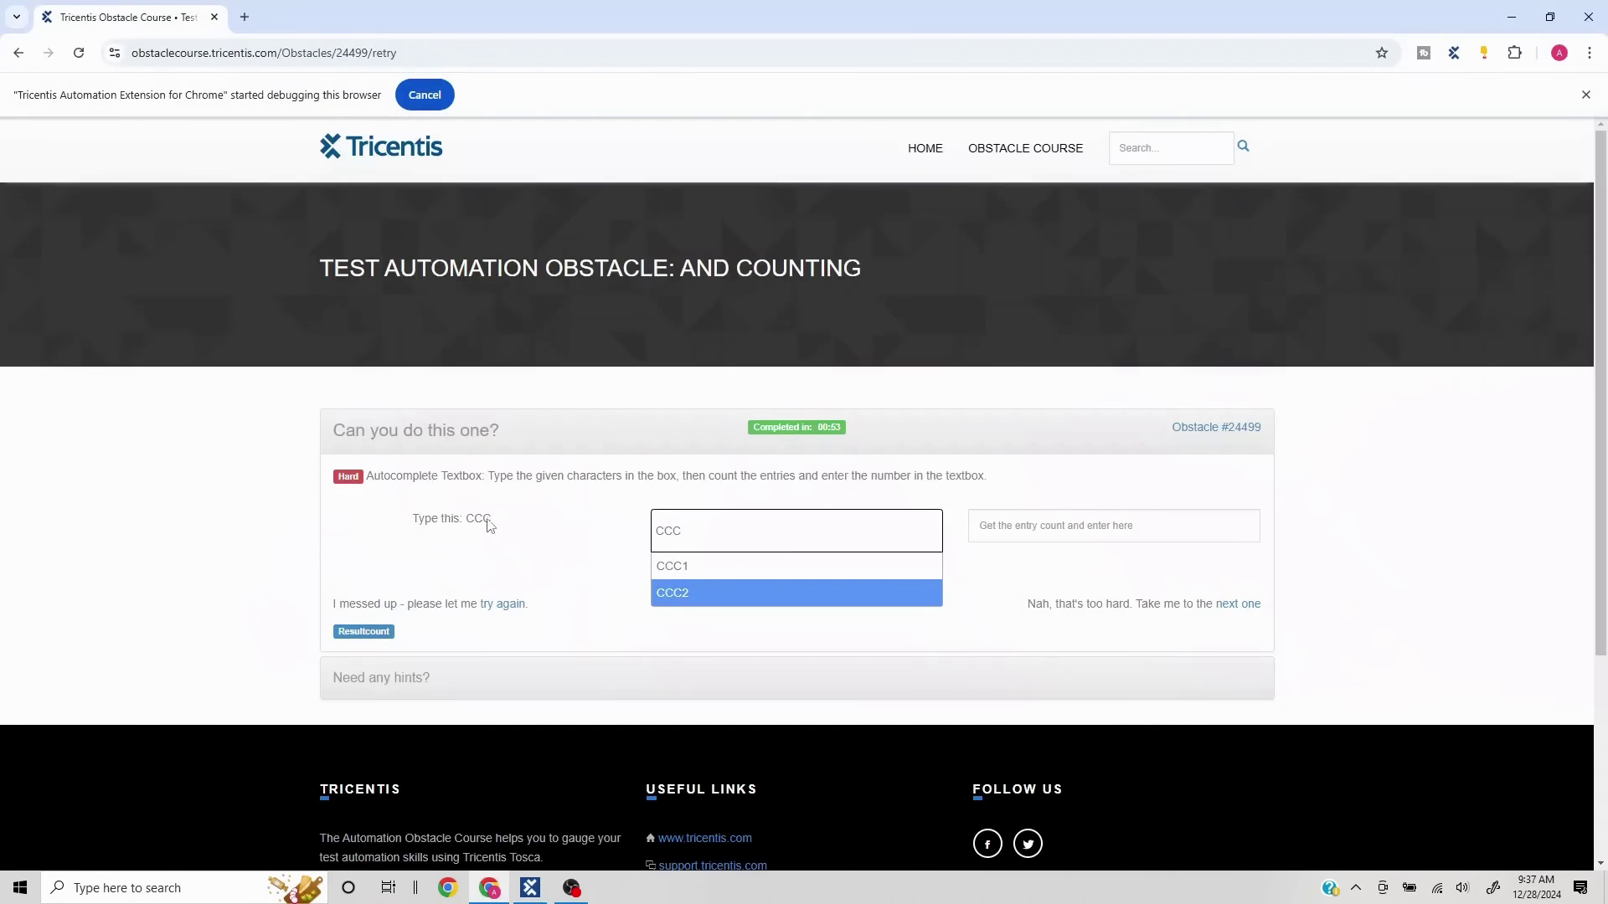
{"action": "key", "text": "alt+Tab"}
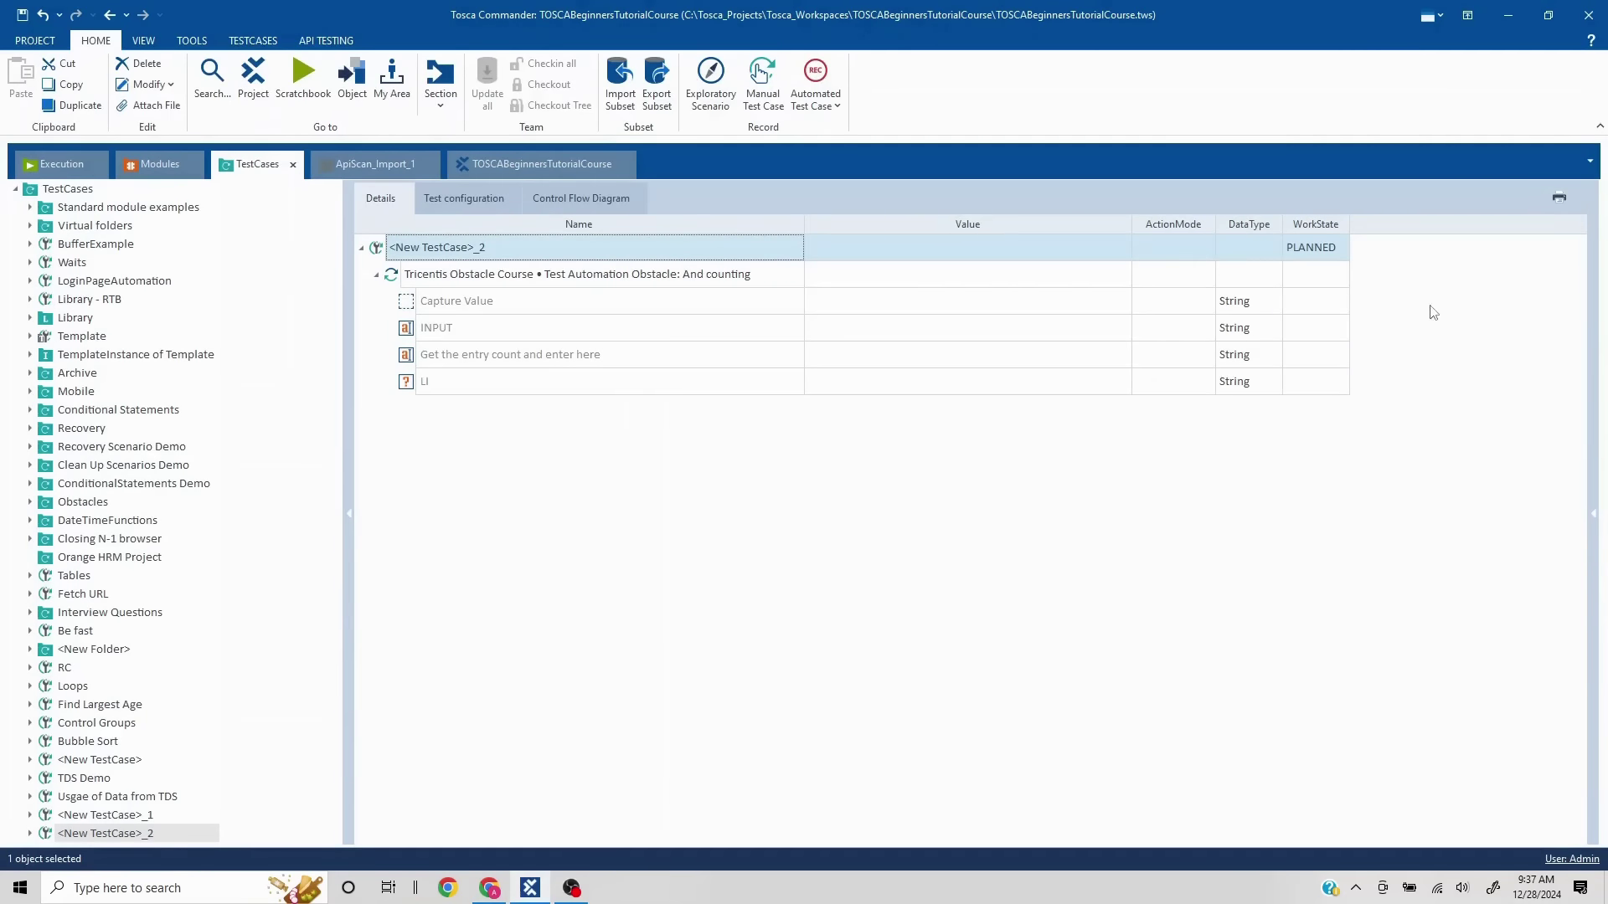
Set the Capture Value item's ActionMode to Buffer and its buffer name to Value
{"action": "left_click", "coordinate": [1206, 312]}
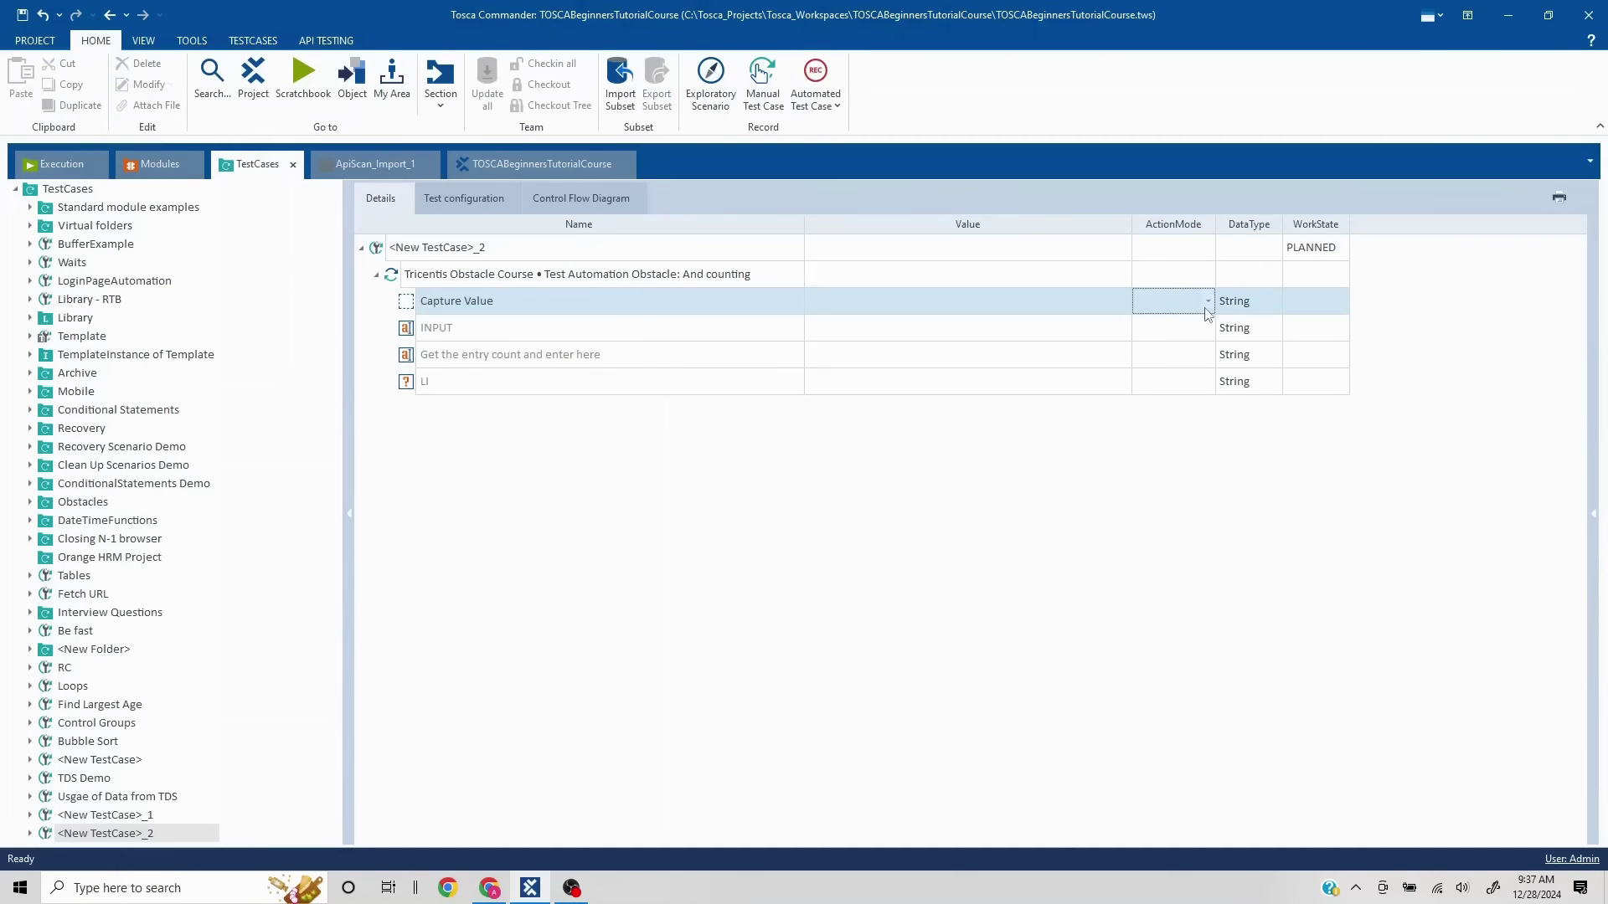
{"action": "left_click", "coordinate": [1208, 307]}
{"action": "left_click", "coordinate": [1180, 364]}
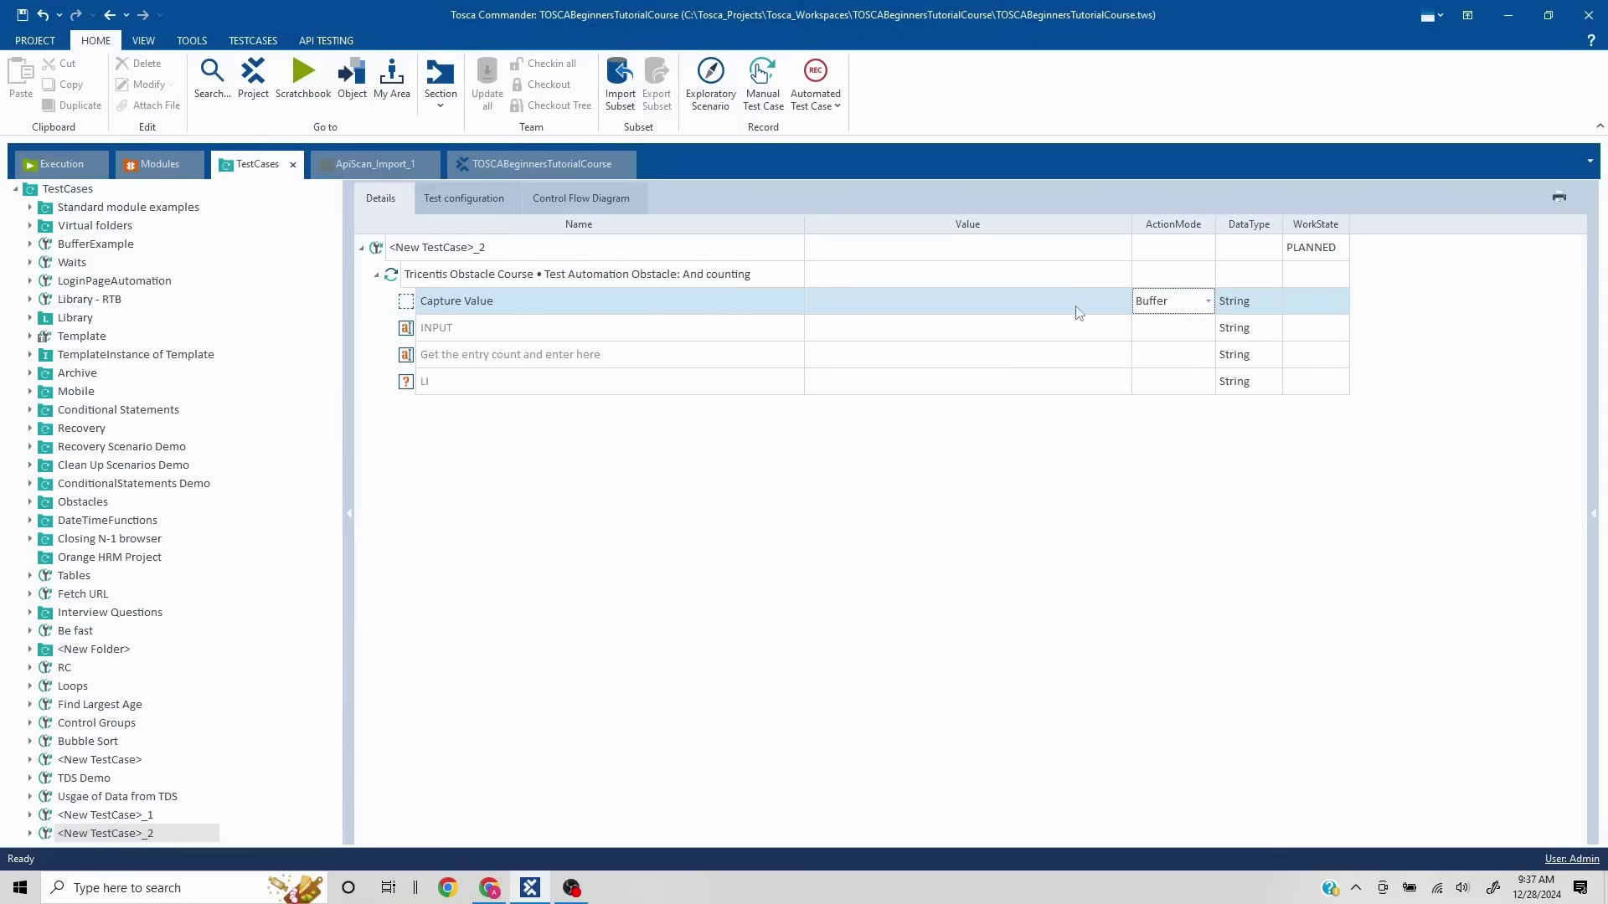
{"action": "right_click", "coordinate": [1062, 299]}
{"action": "left_click", "coordinate": [957, 310]}
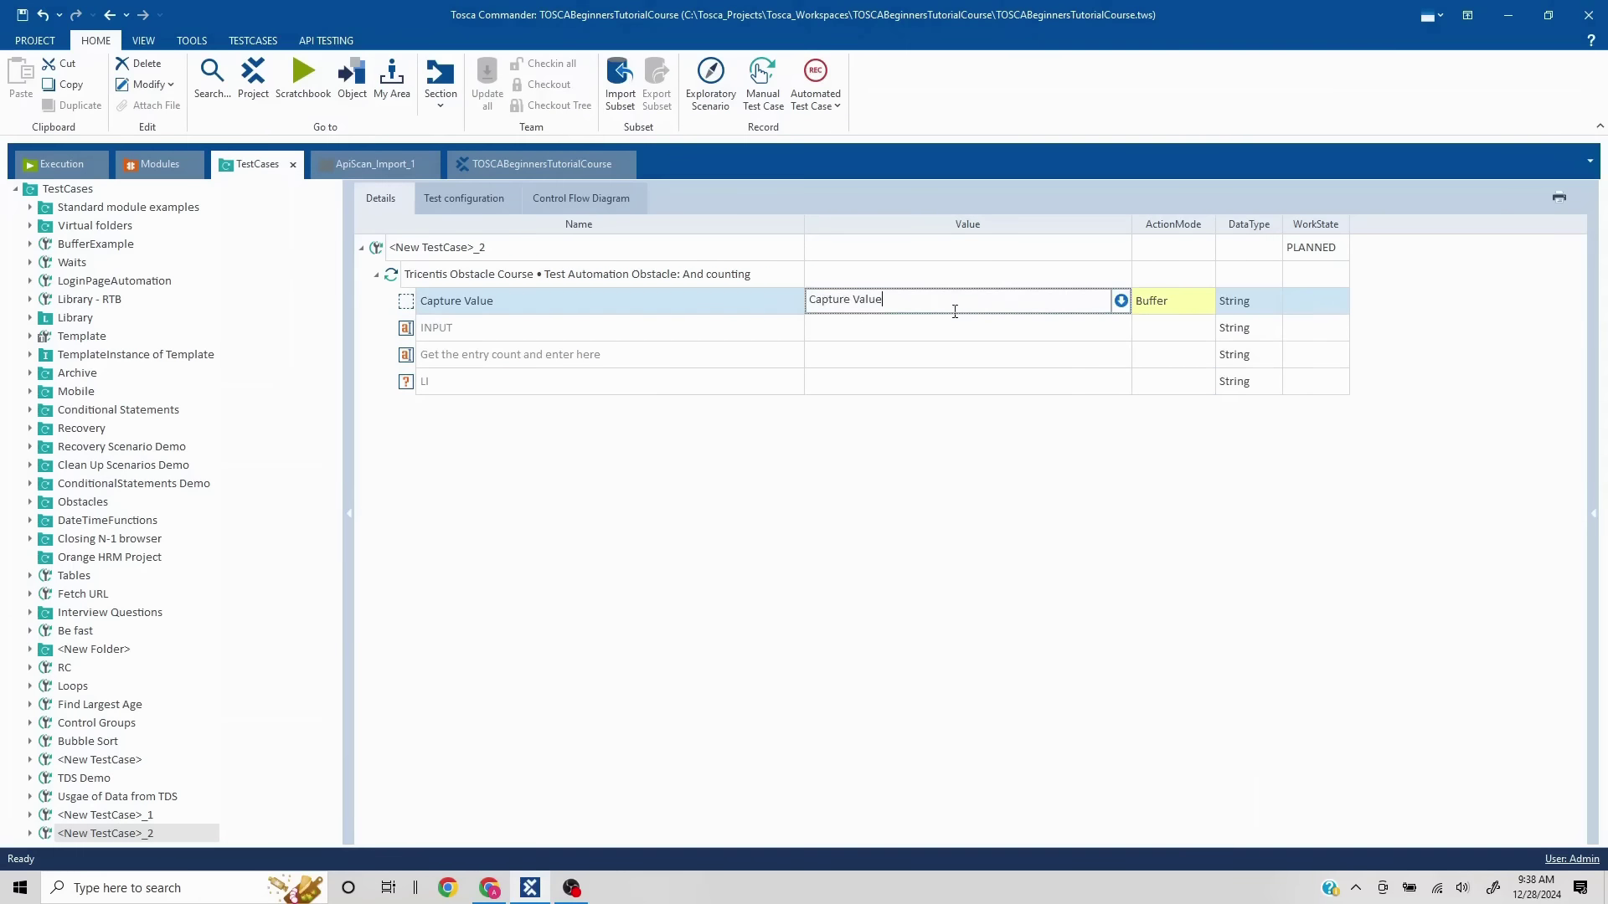
{"action": "left_click_drag", "start_coordinate": [887, 302], "coordinate": [724, 296]}
{"action": "type", "text": "Value"}
{"action": "left_click", "coordinate": [831, 491]}
Run the And counting test step in ScratchBook
{"action": "left_click", "coordinate": [603, 283]}
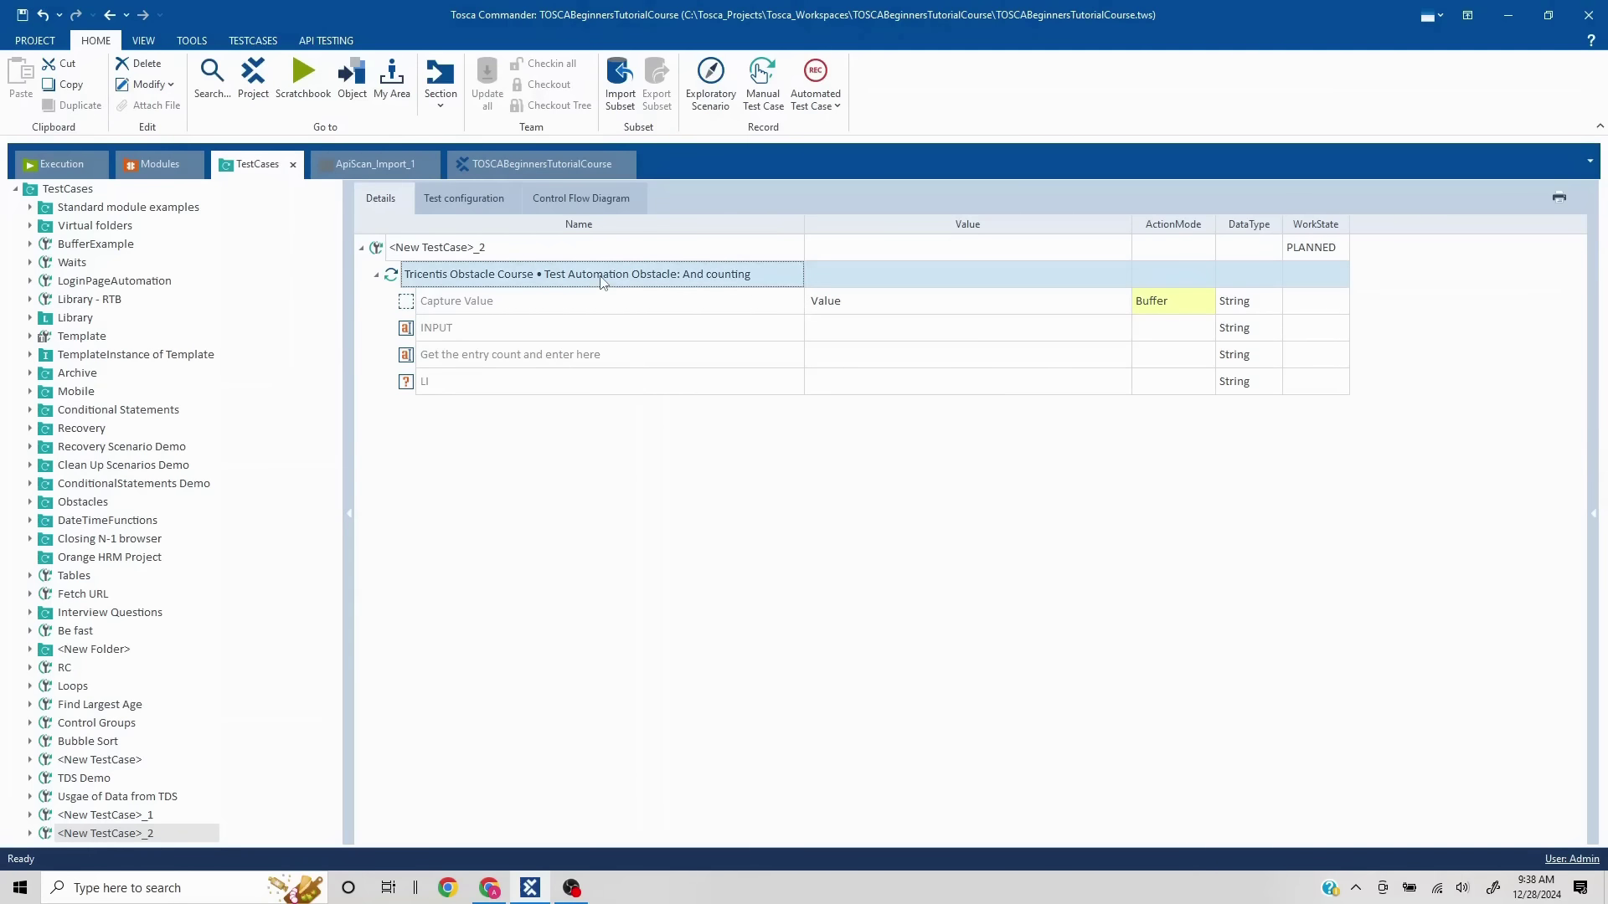
{"action": "right_click", "coordinate": [610, 283]}
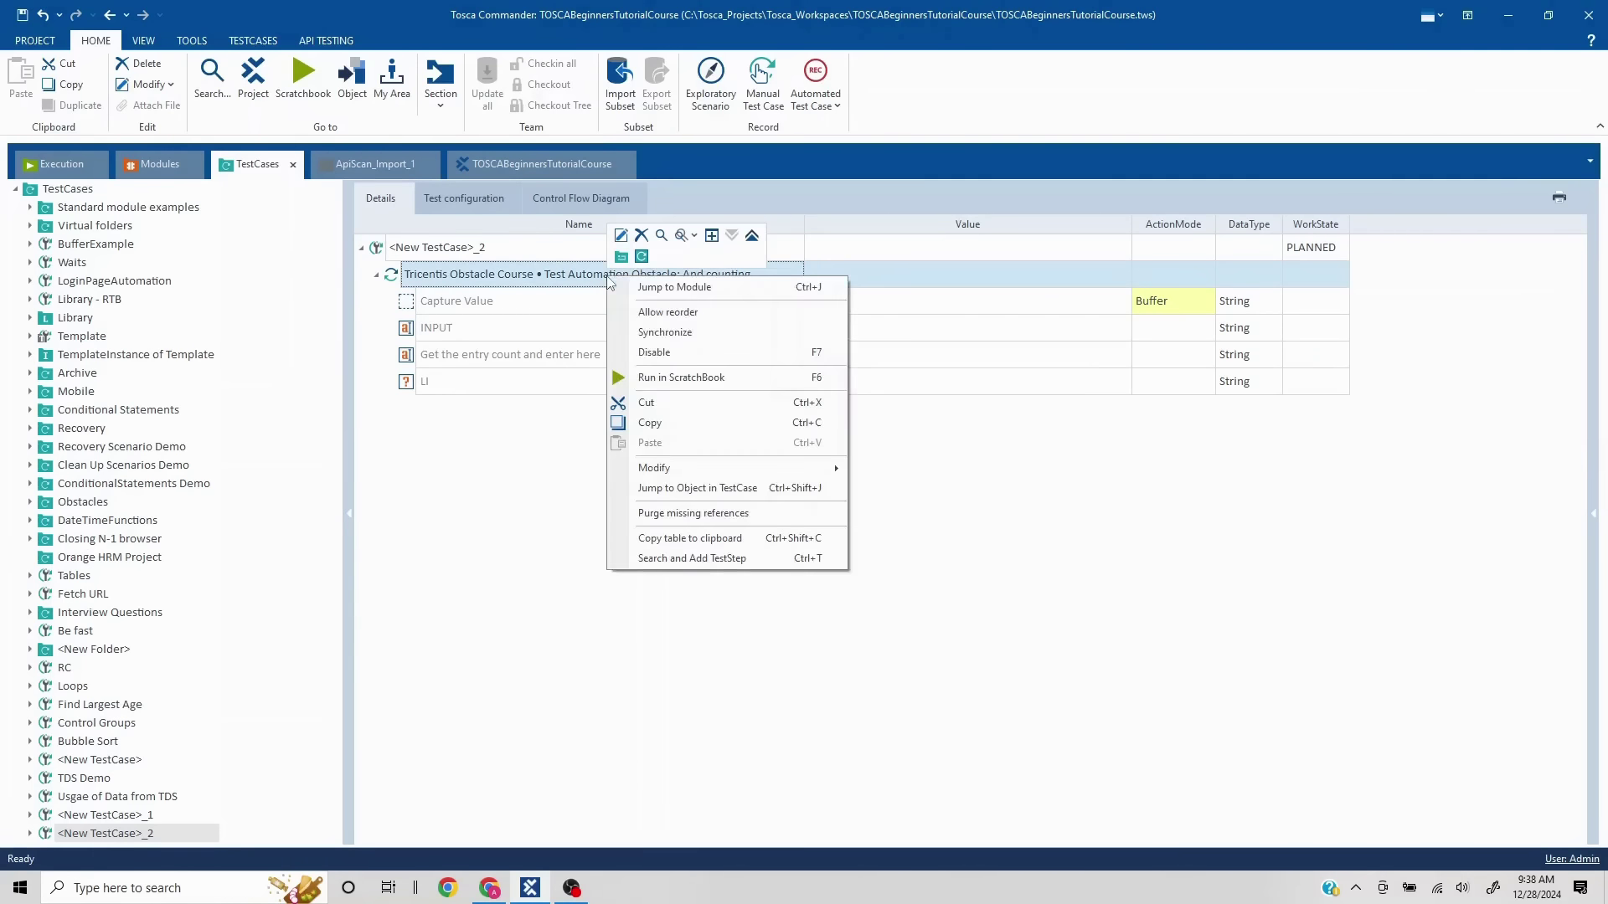
{"action": "left_click", "coordinate": [708, 378]}
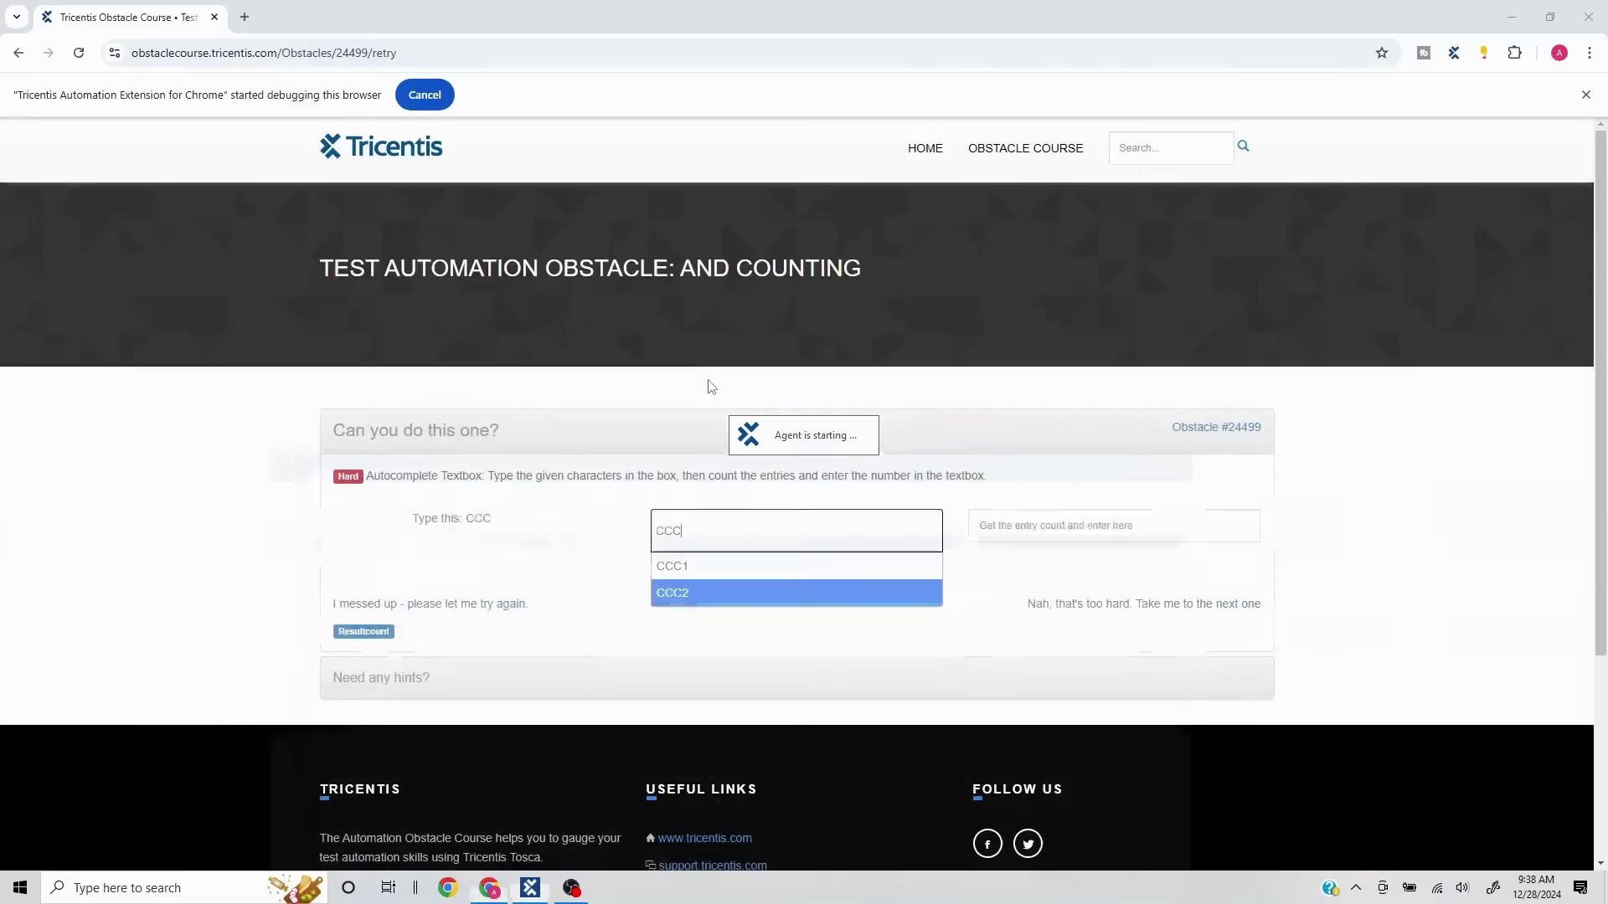
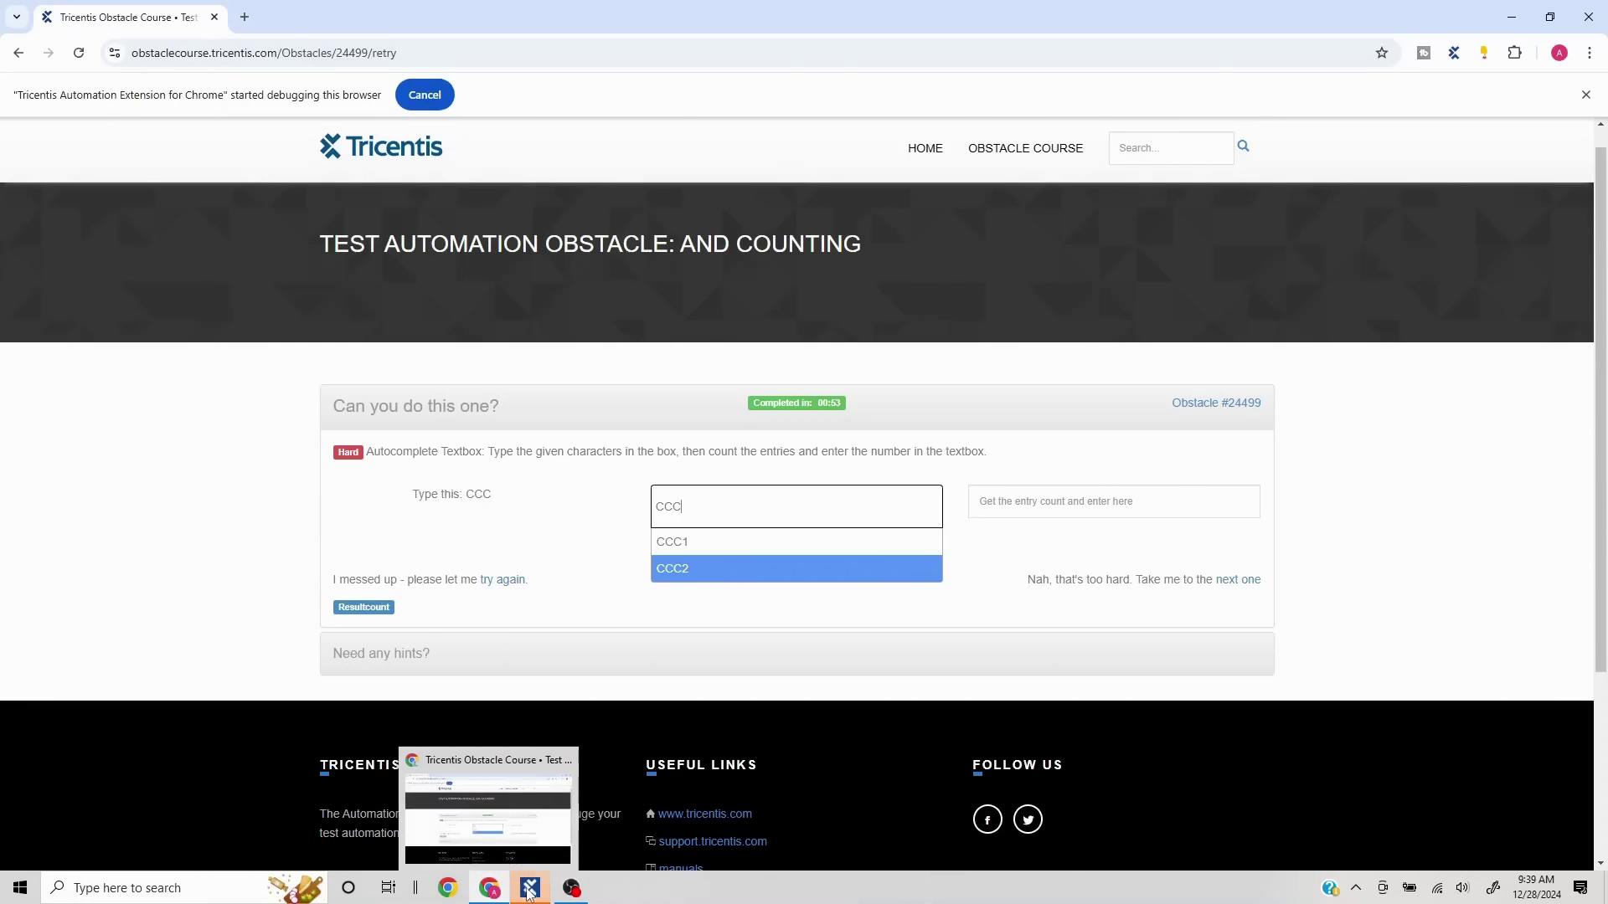
Return to Tosca Commander, read the full log info for Capture Value in the ScratchBook results and close them
{"action": "right_click", "coordinate": [530, 889]}
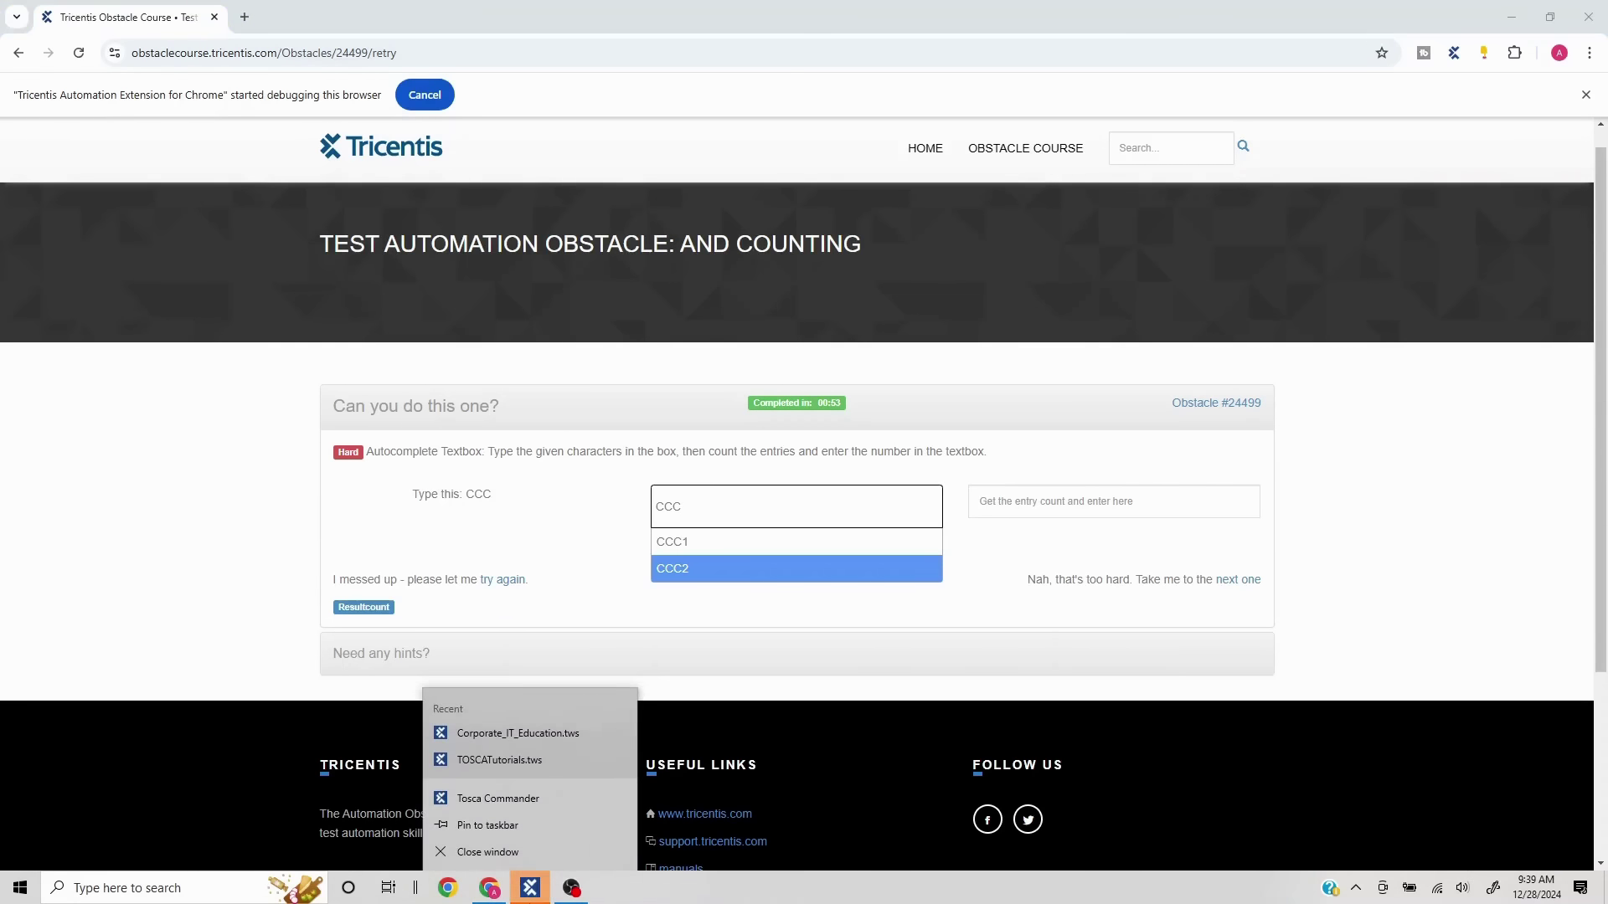
{"action": "left_click", "coordinate": [494, 798]}
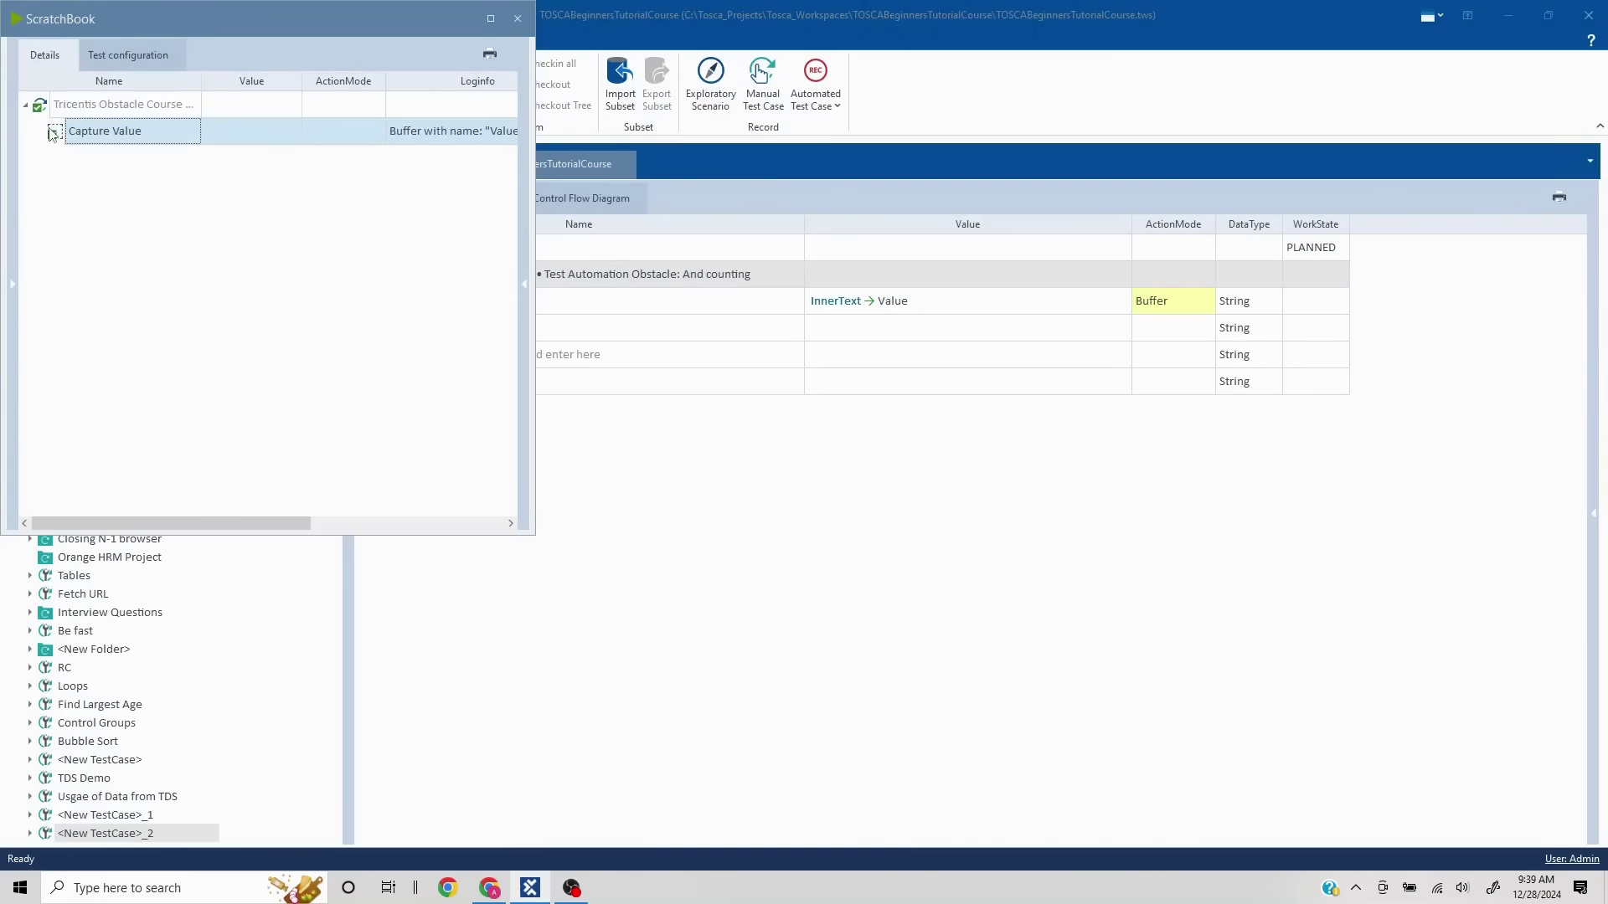
{"action": "right_click", "coordinate": [508, 132]}
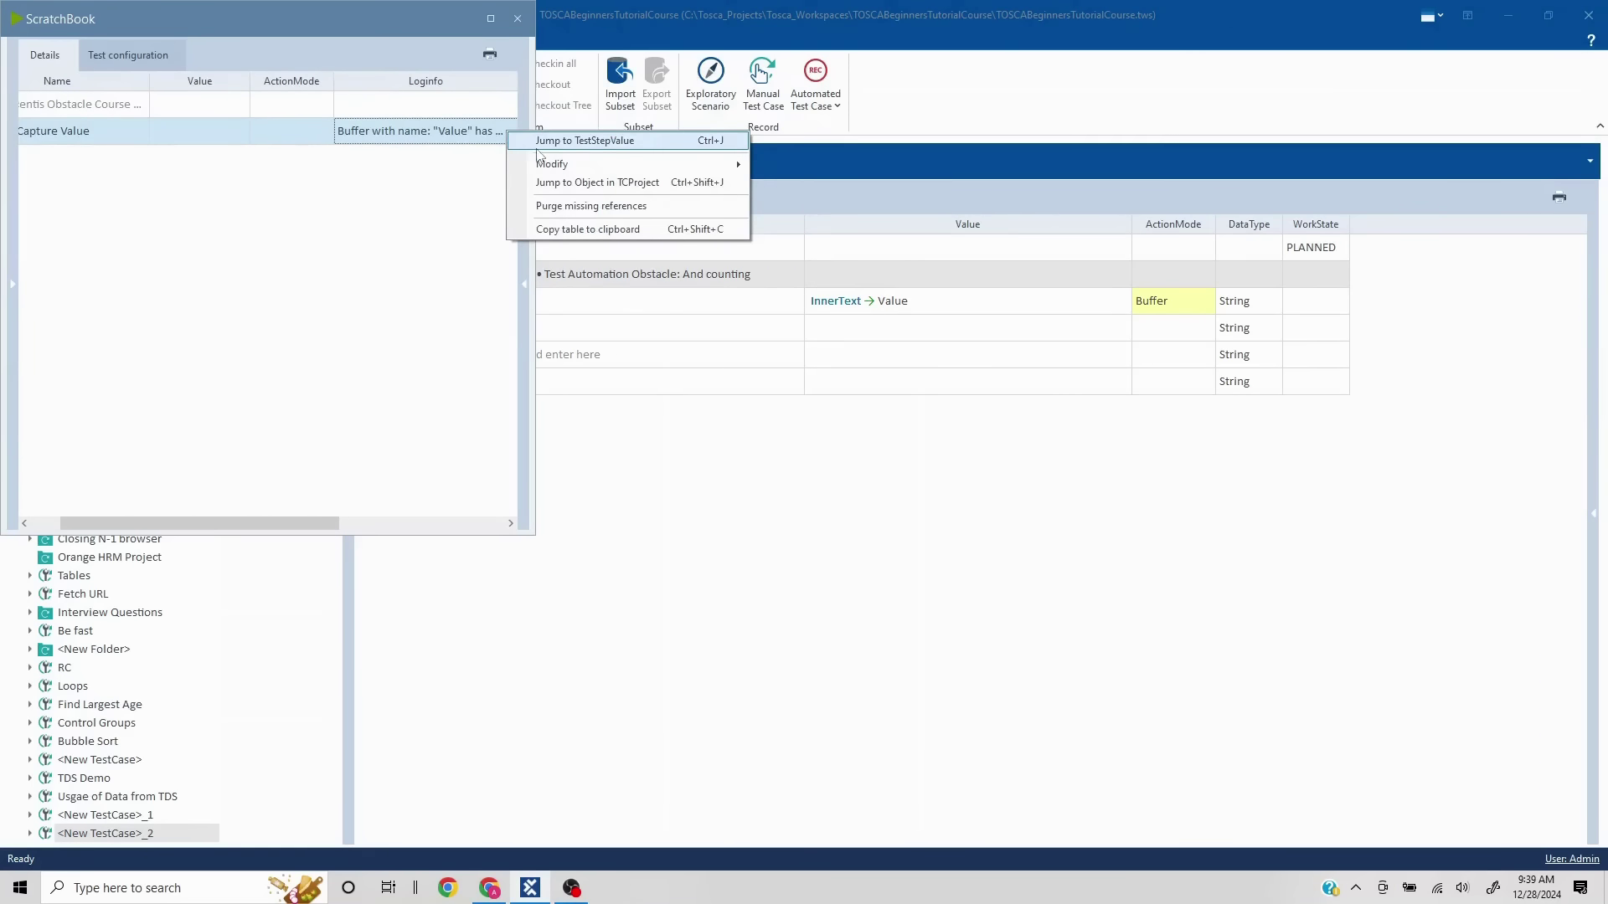
{"action": "left_click", "coordinate": [494, 131]}
{"action": "left_click", "coordinate": [512, 132]}
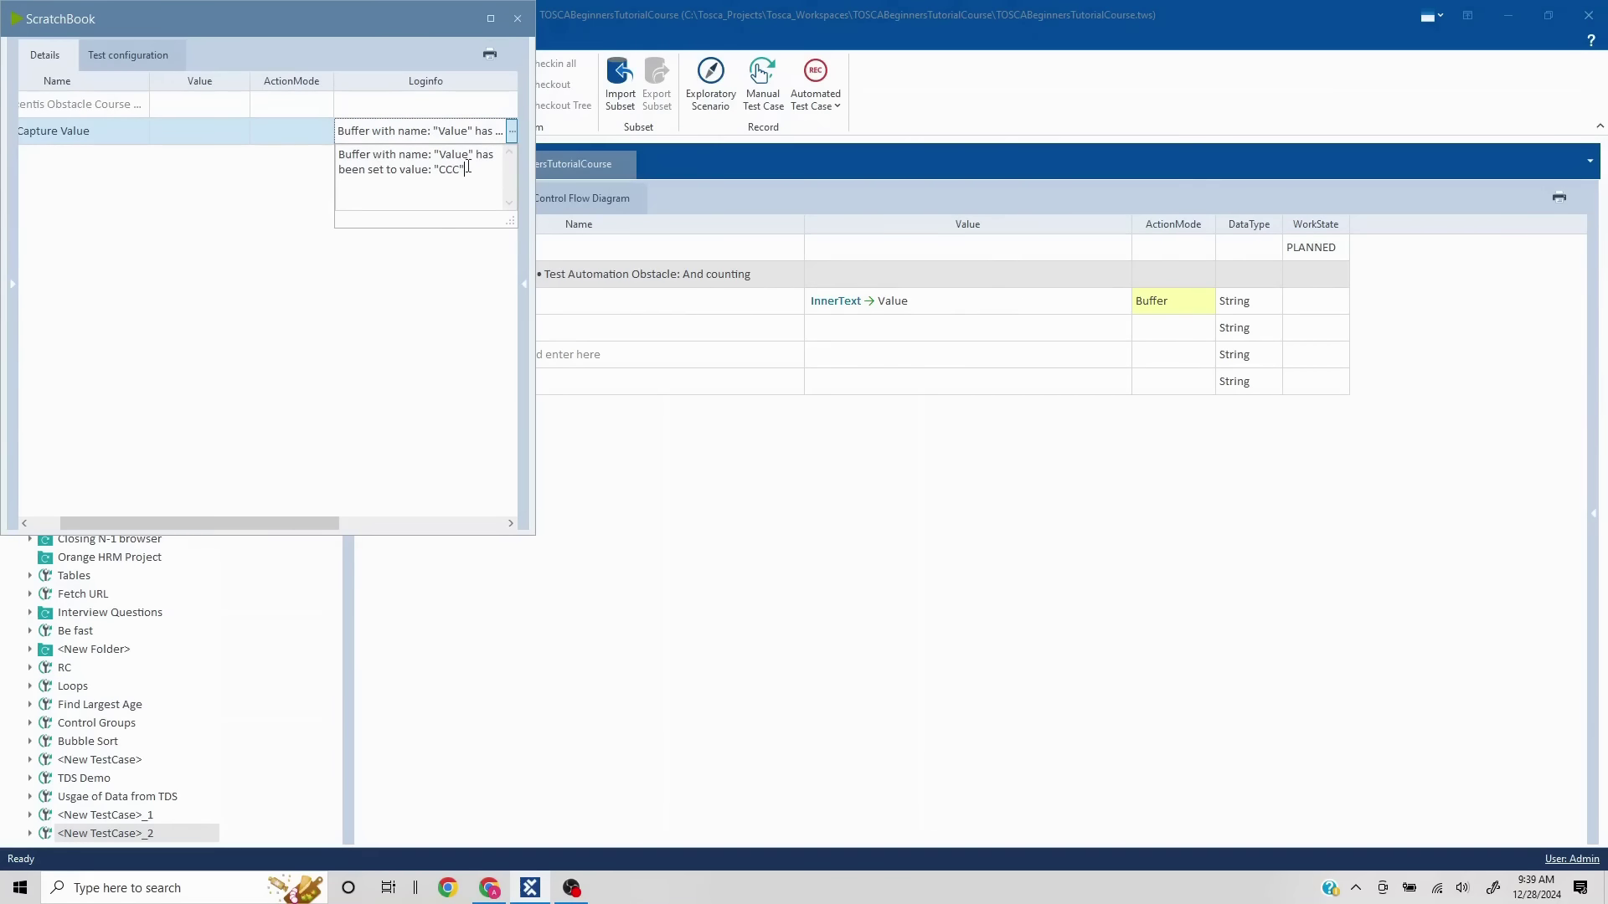
{"action": "left_click", "coordinate": [517, 19]}
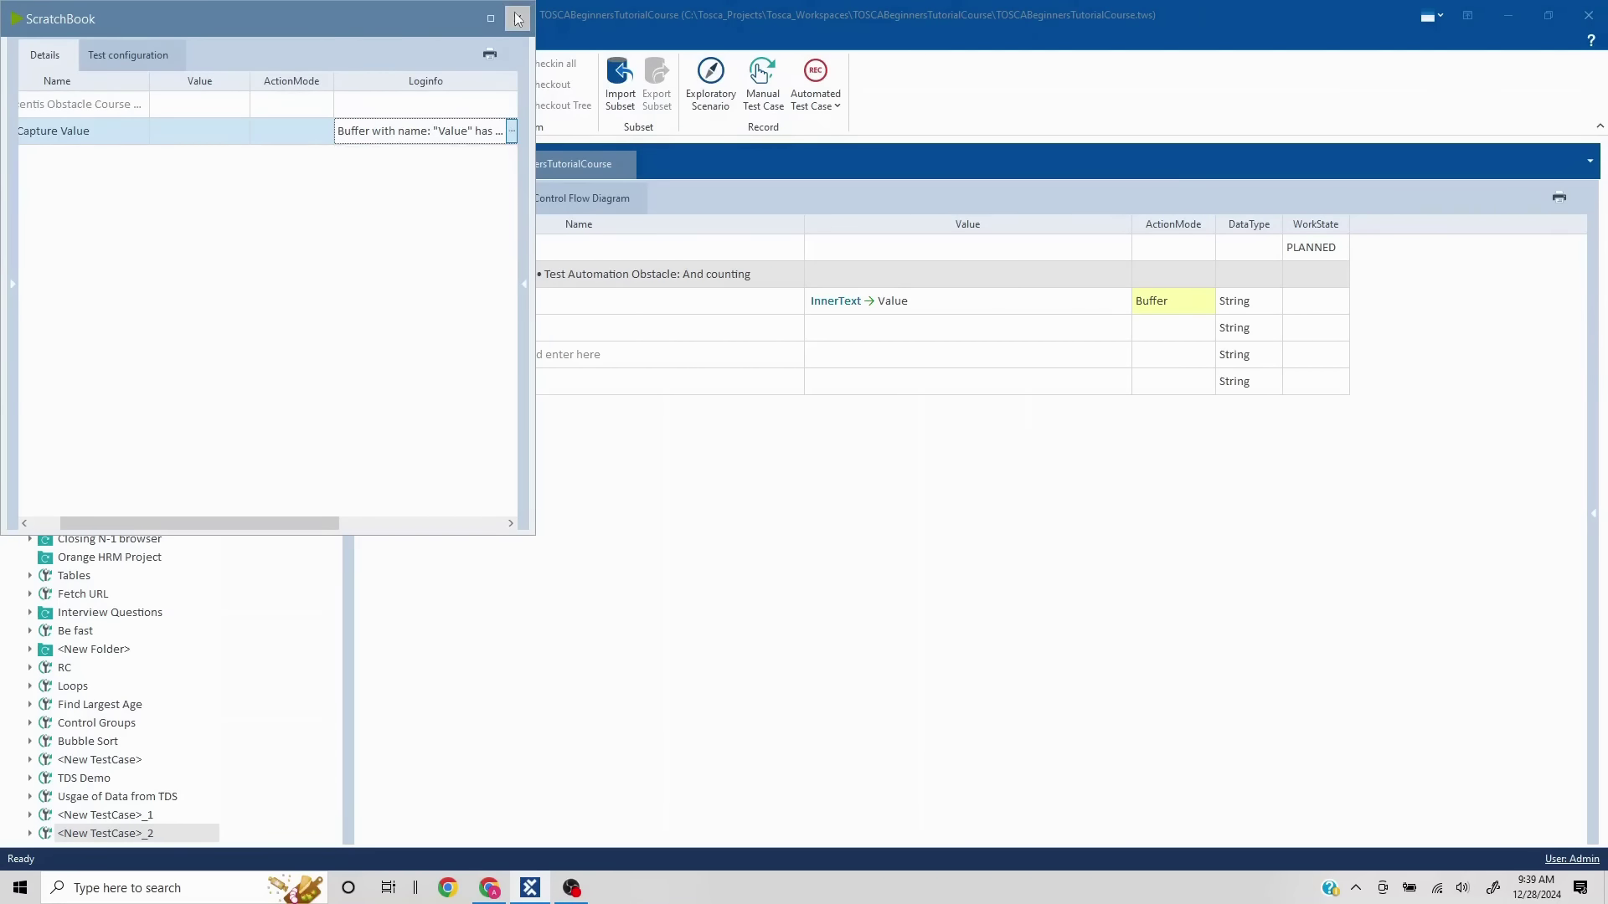
{"action": "left_click", "coordinate": [518, 18]}
Set the INPUT item's value to the buffer reference {B[Value]} in the And counting test step
{"action": "key", "text": "alt+Tab"}
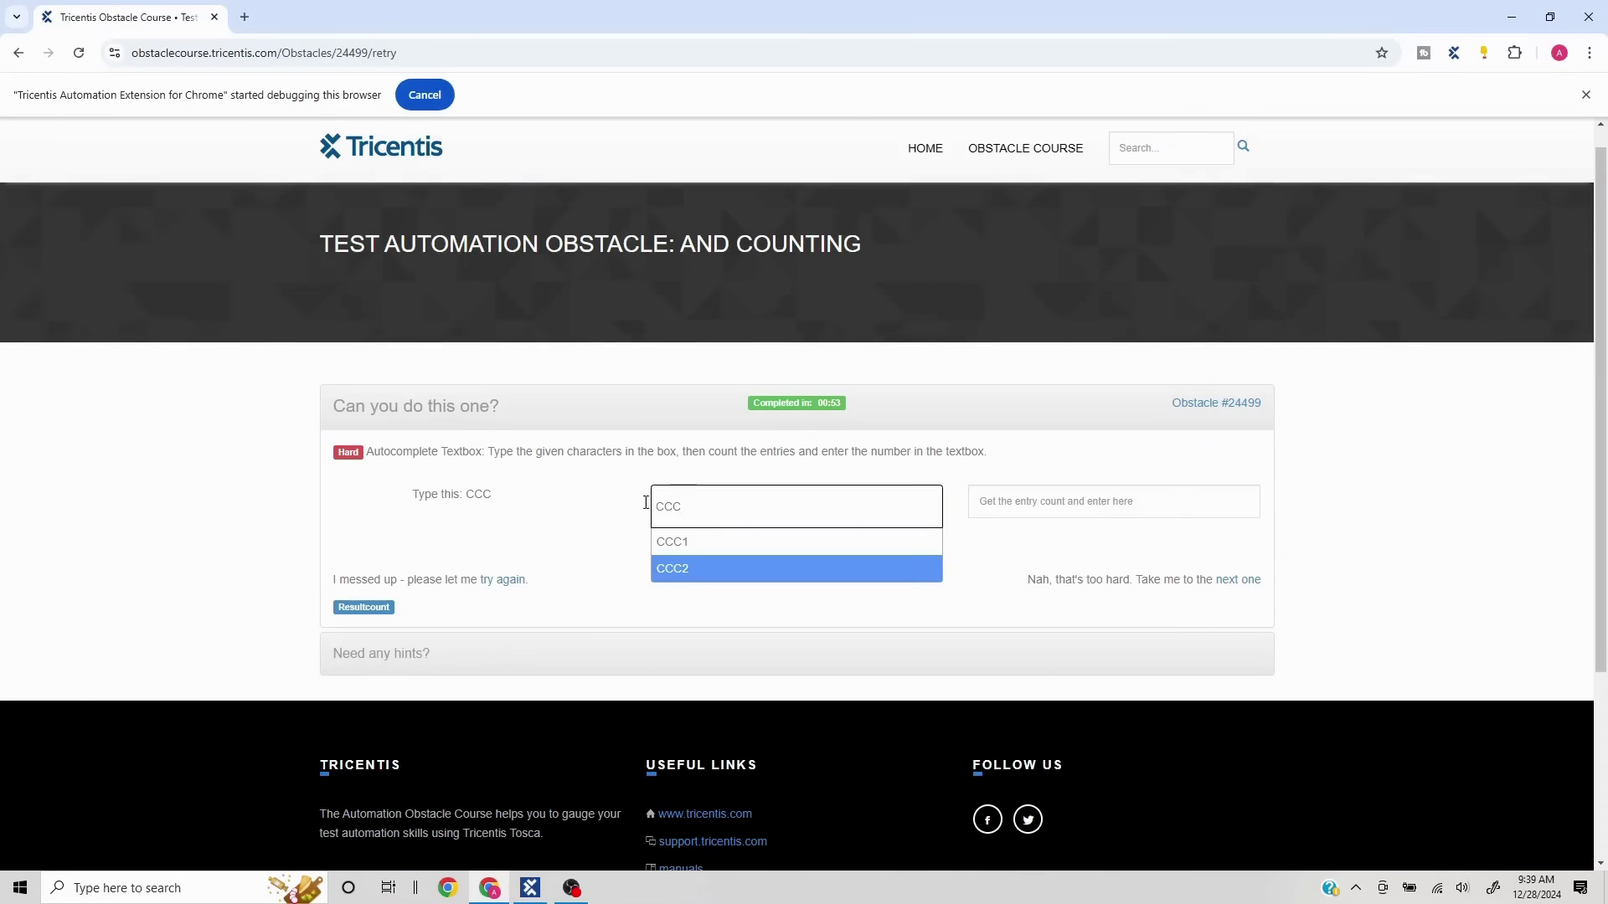
{"action": "key", "text": "alt+Tab"}
{"action": "left_click", "coordinate": [477, 333]}
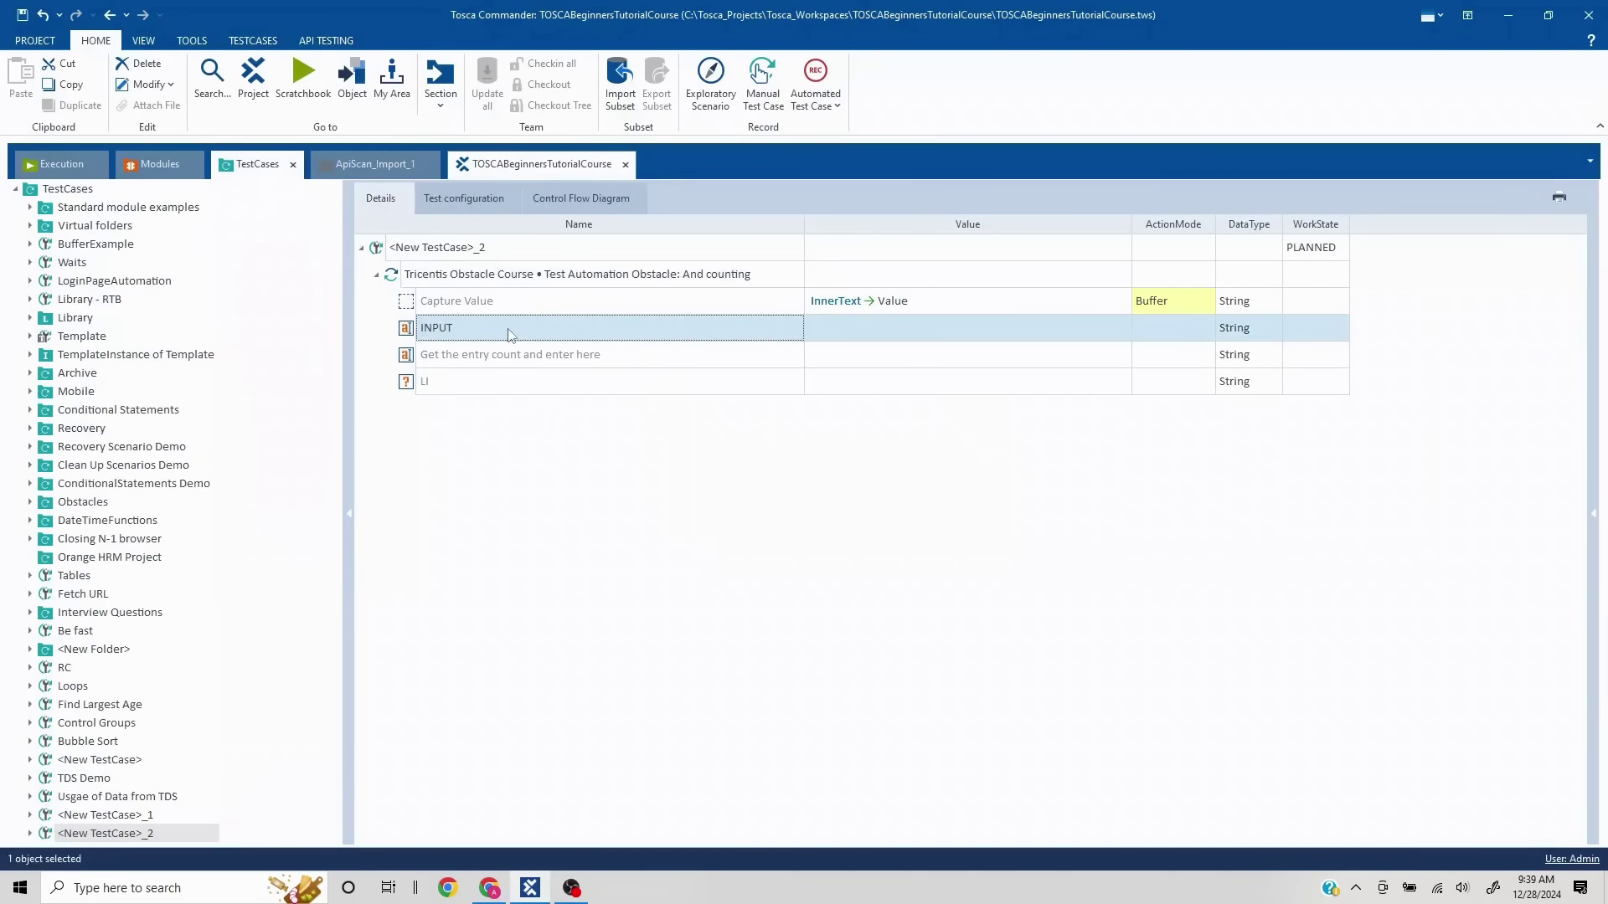
{"action": "left_click", "coordinate": [832, 338]}
{"action": "left_click", "coordinate": [839, 338]}
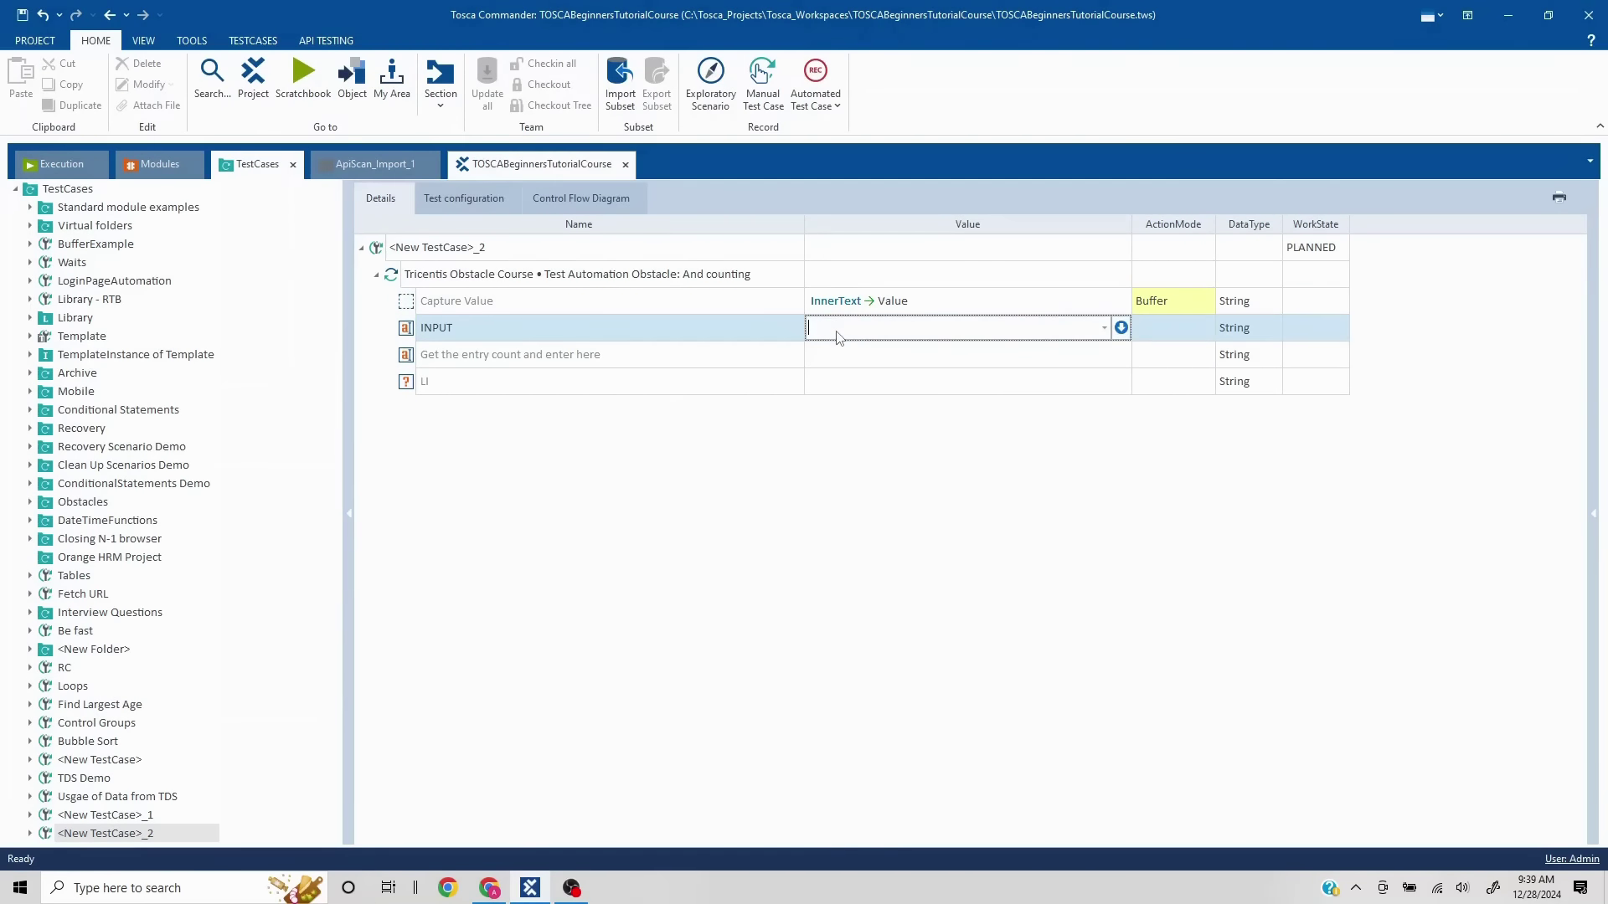
{"action": "type", "text": "{B"}
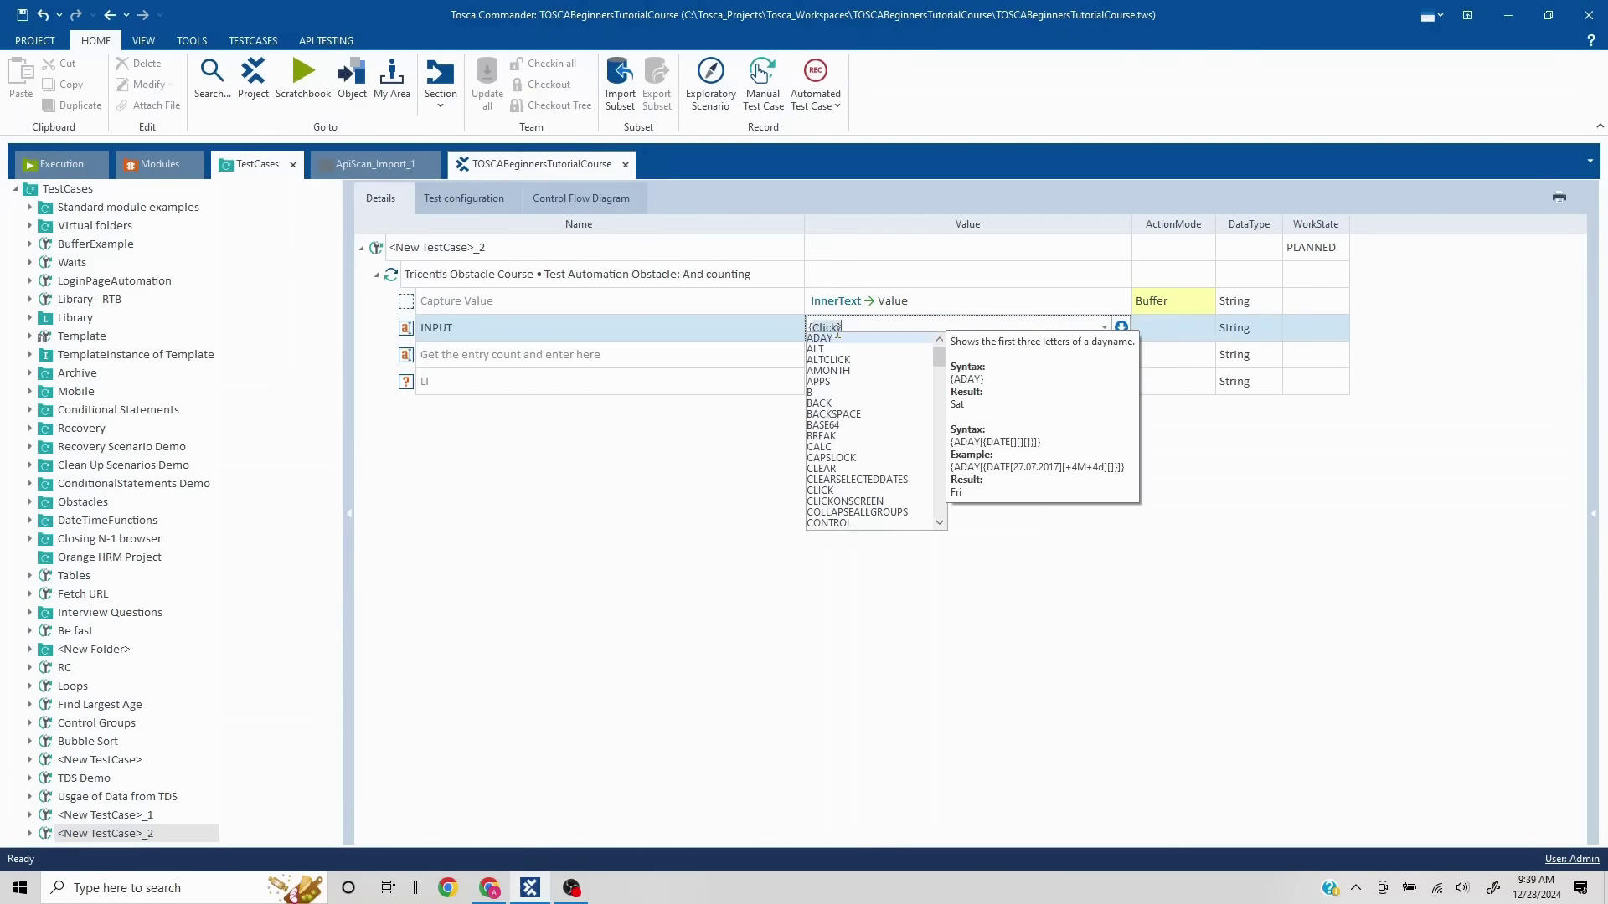
{"action": "type", "text": "["}
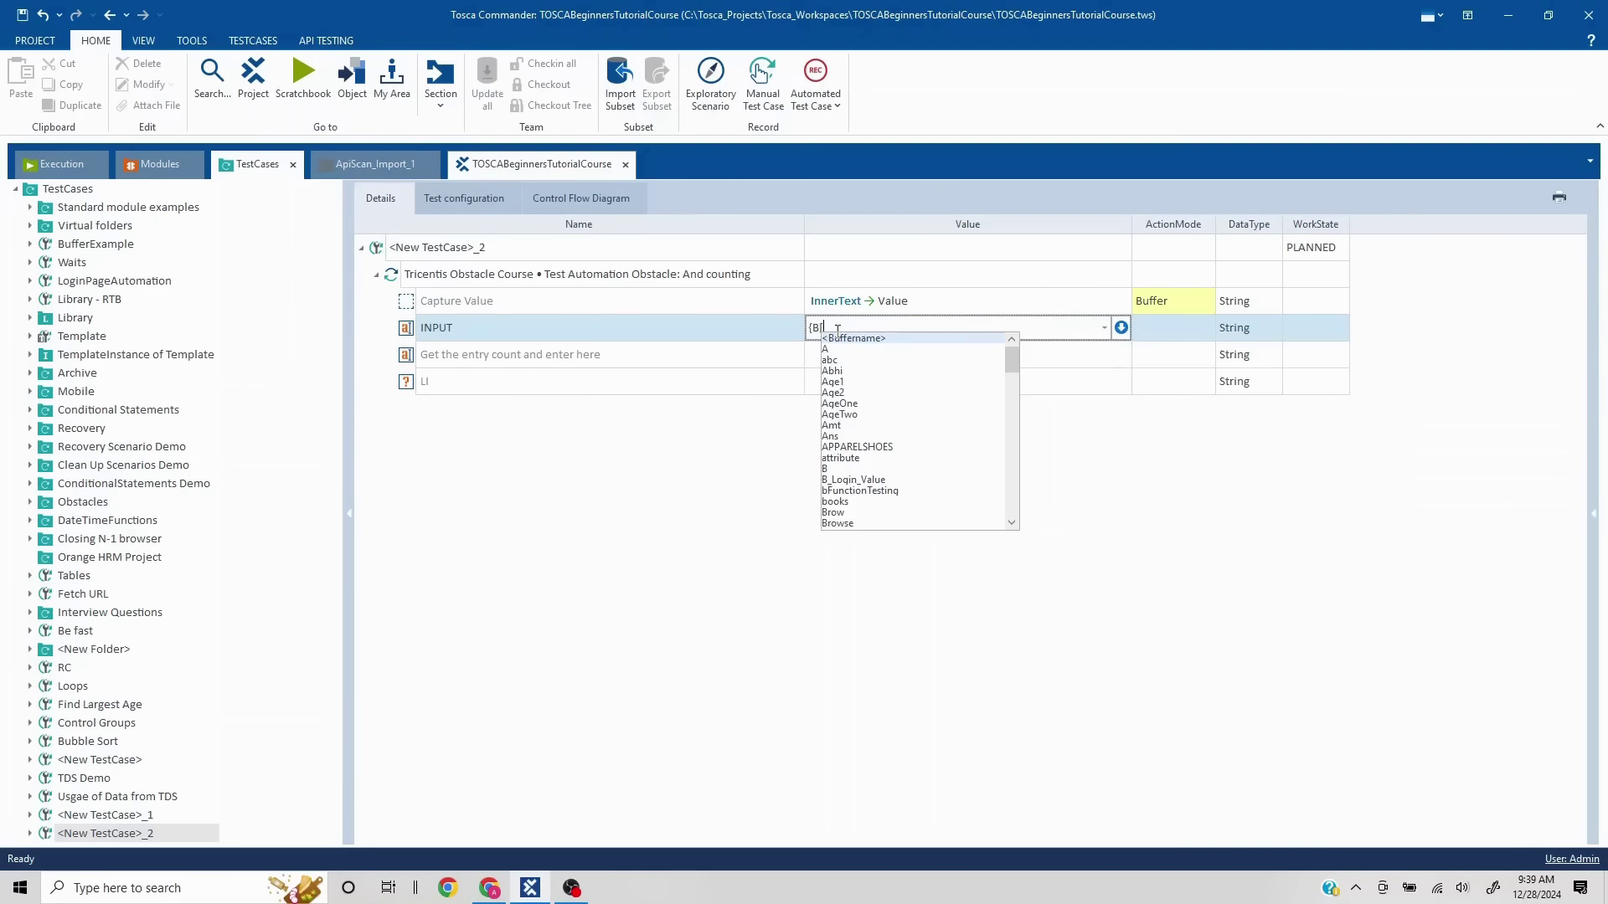
{"action": "type", "text": "Value"}
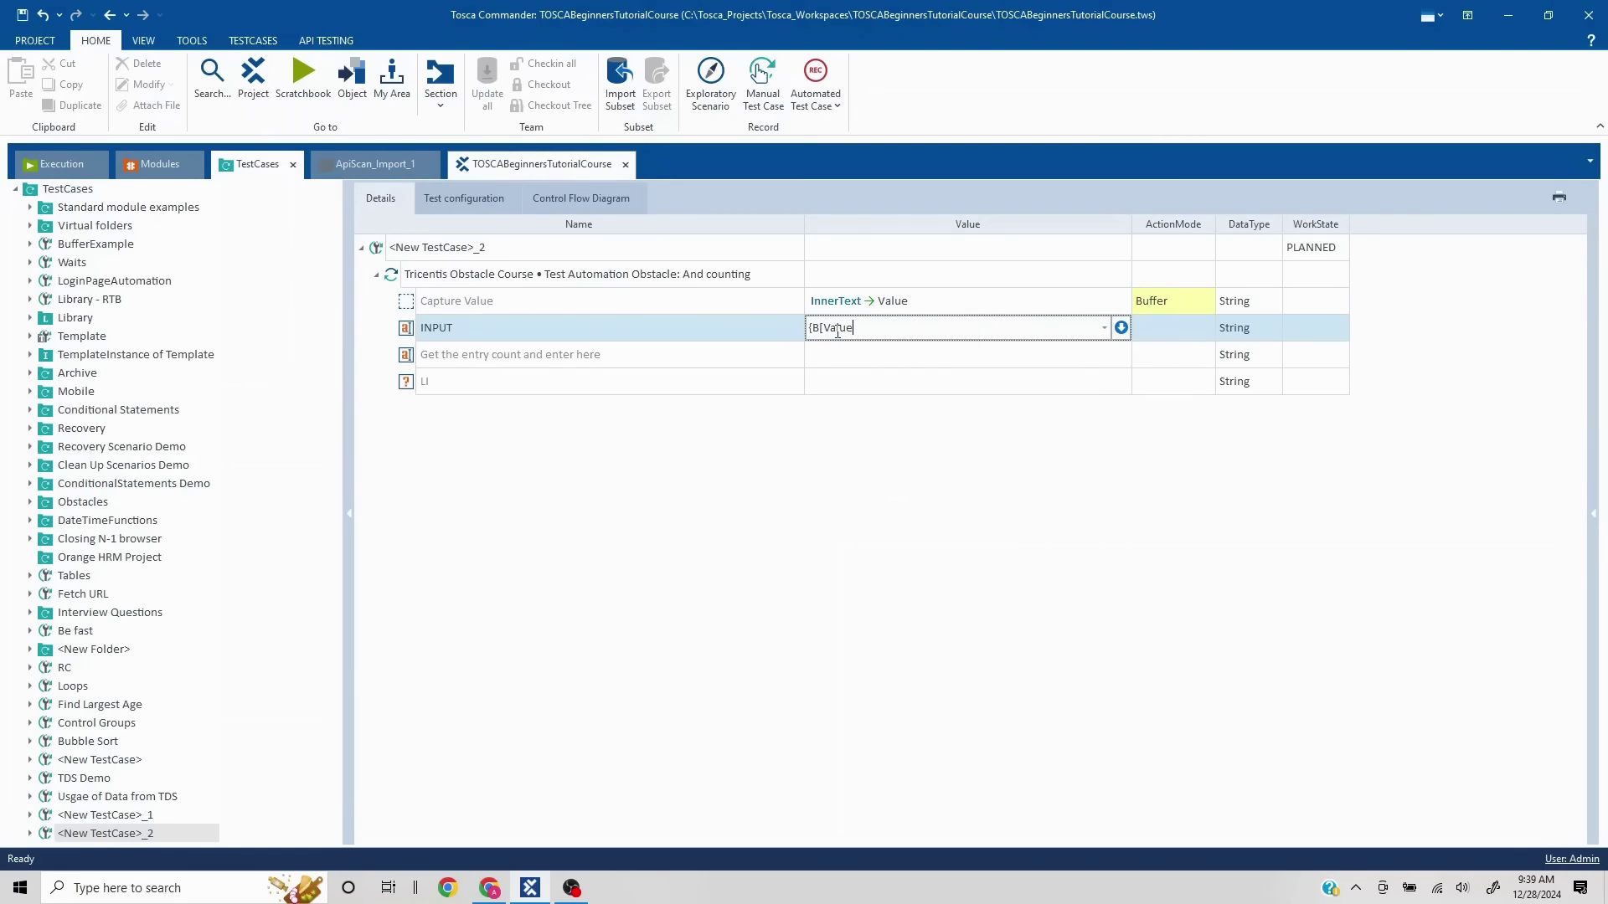
{"action": "type", "text": "]}"}
{"action": "key", "text": "Return"}
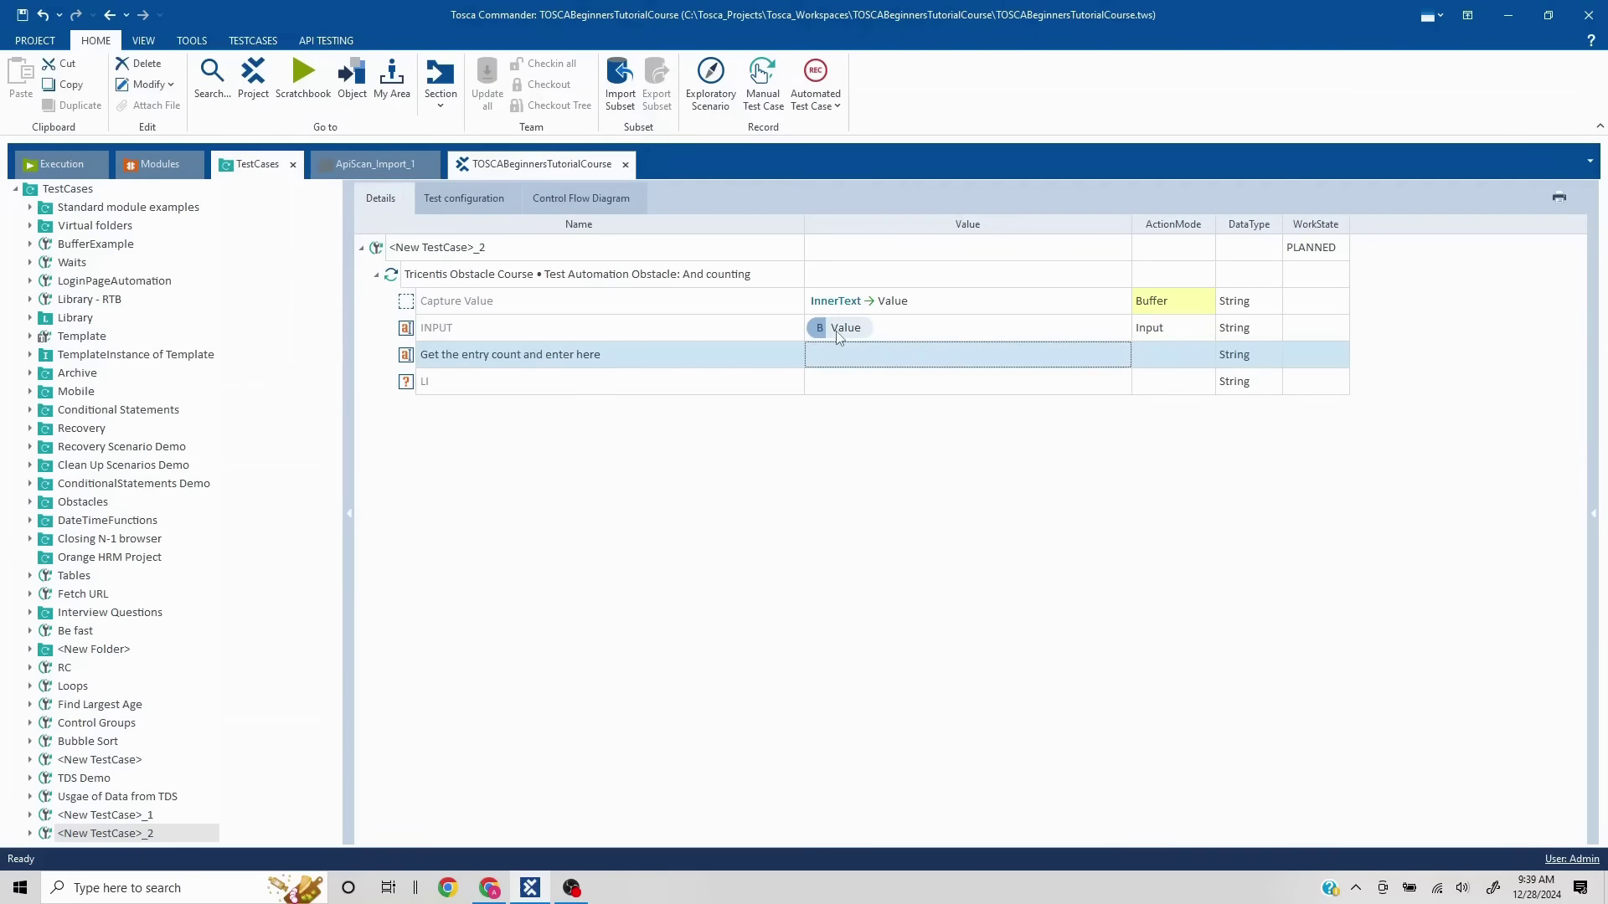
Restart the obstacle in Chrome, then return to Tosca Commander and run the And counting test step in ScratchBook
{"action": "key", "text": "alt+Tab"}
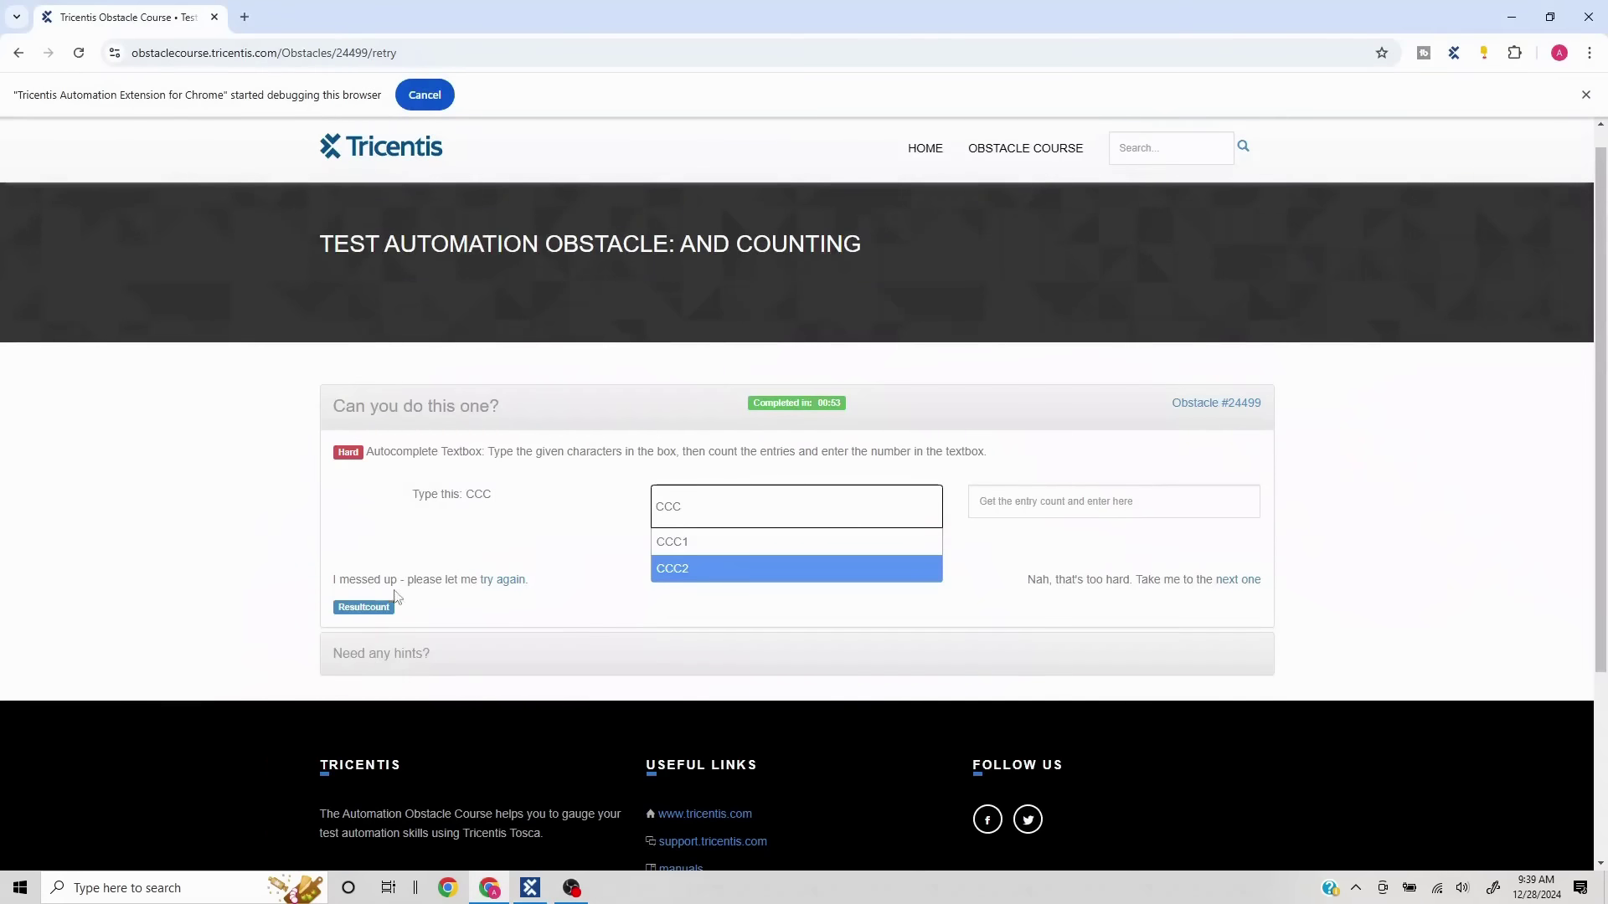
{"action": "left_click", "coordinate": [506, 579]}
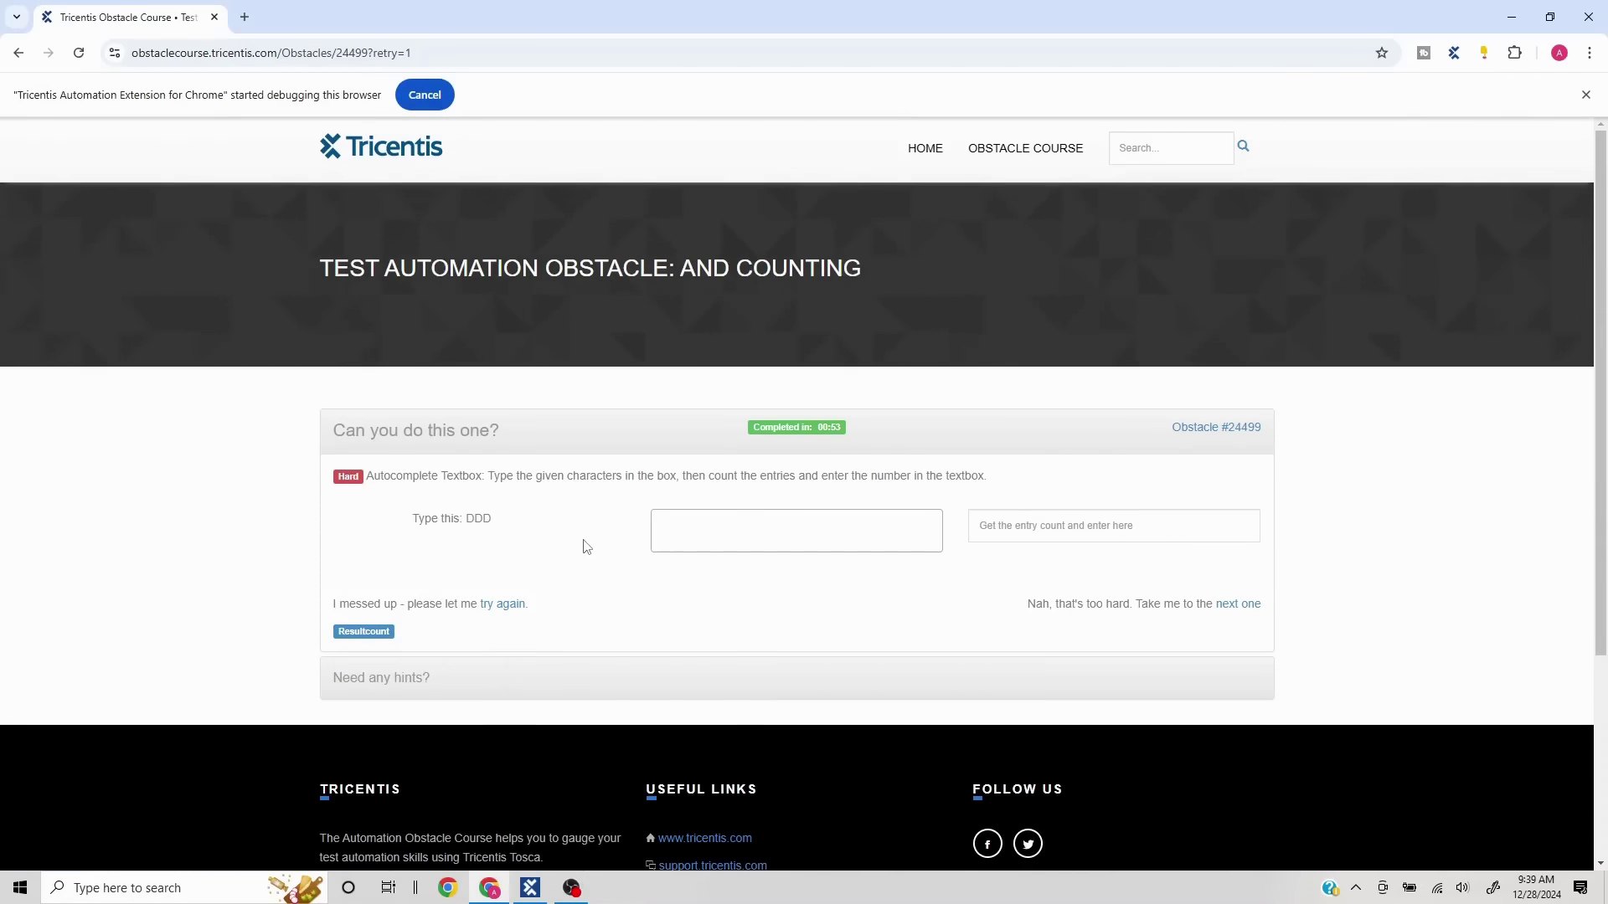
{"action": "key", "text": "alt+Tab"}
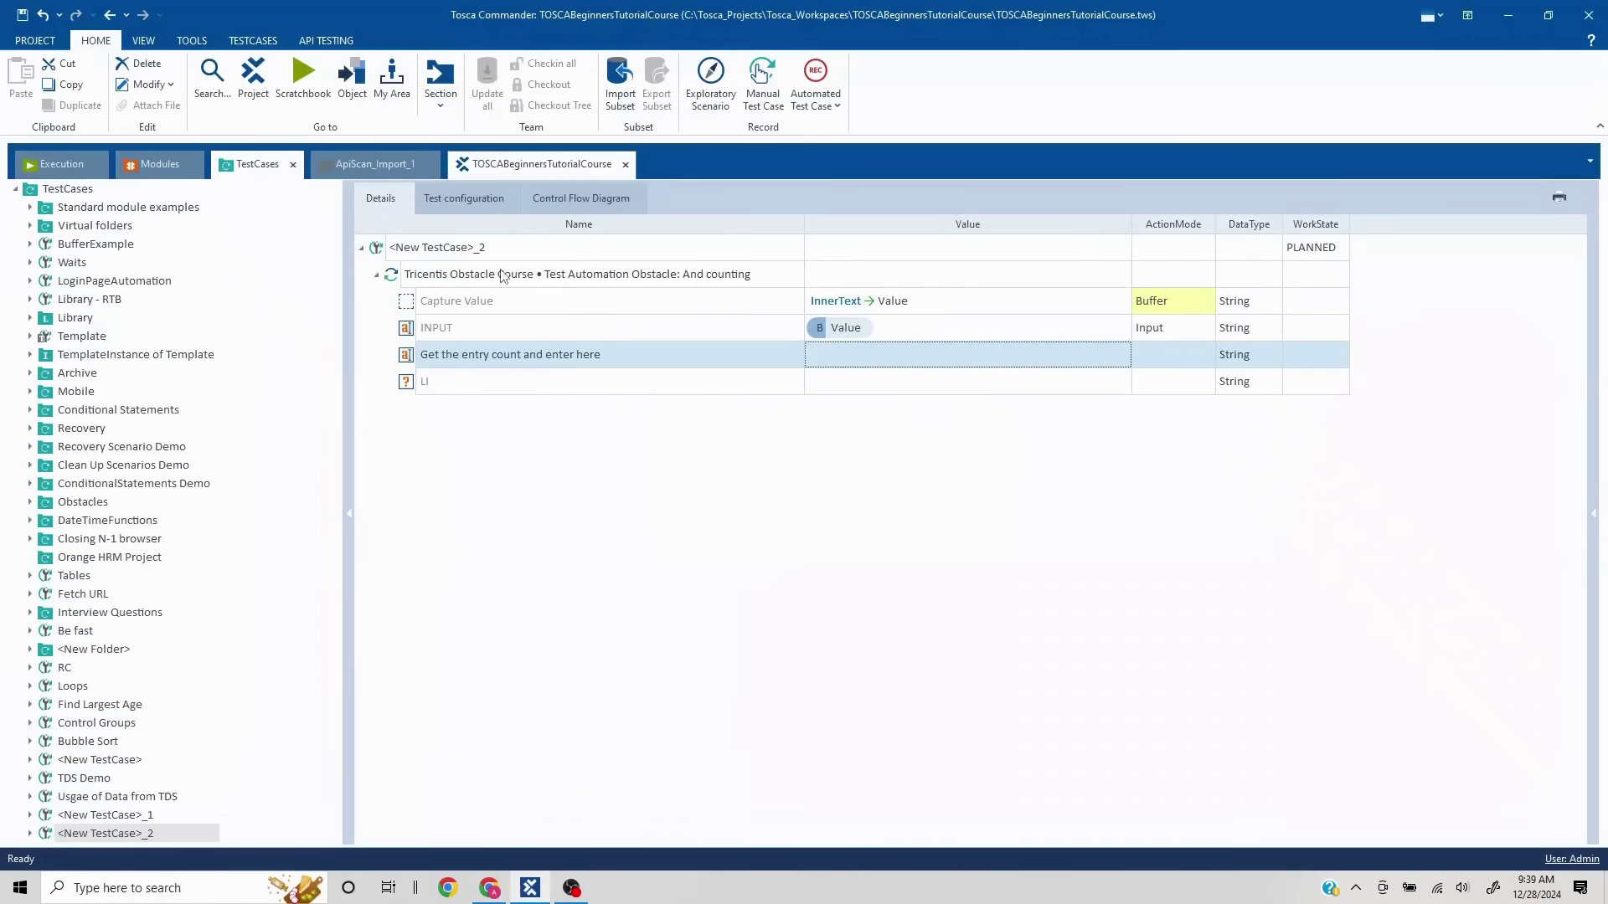
{"action": "left_click", "coordinate": [503, 276]}
{"action": "right_click", "coordinate": [503, 277]}
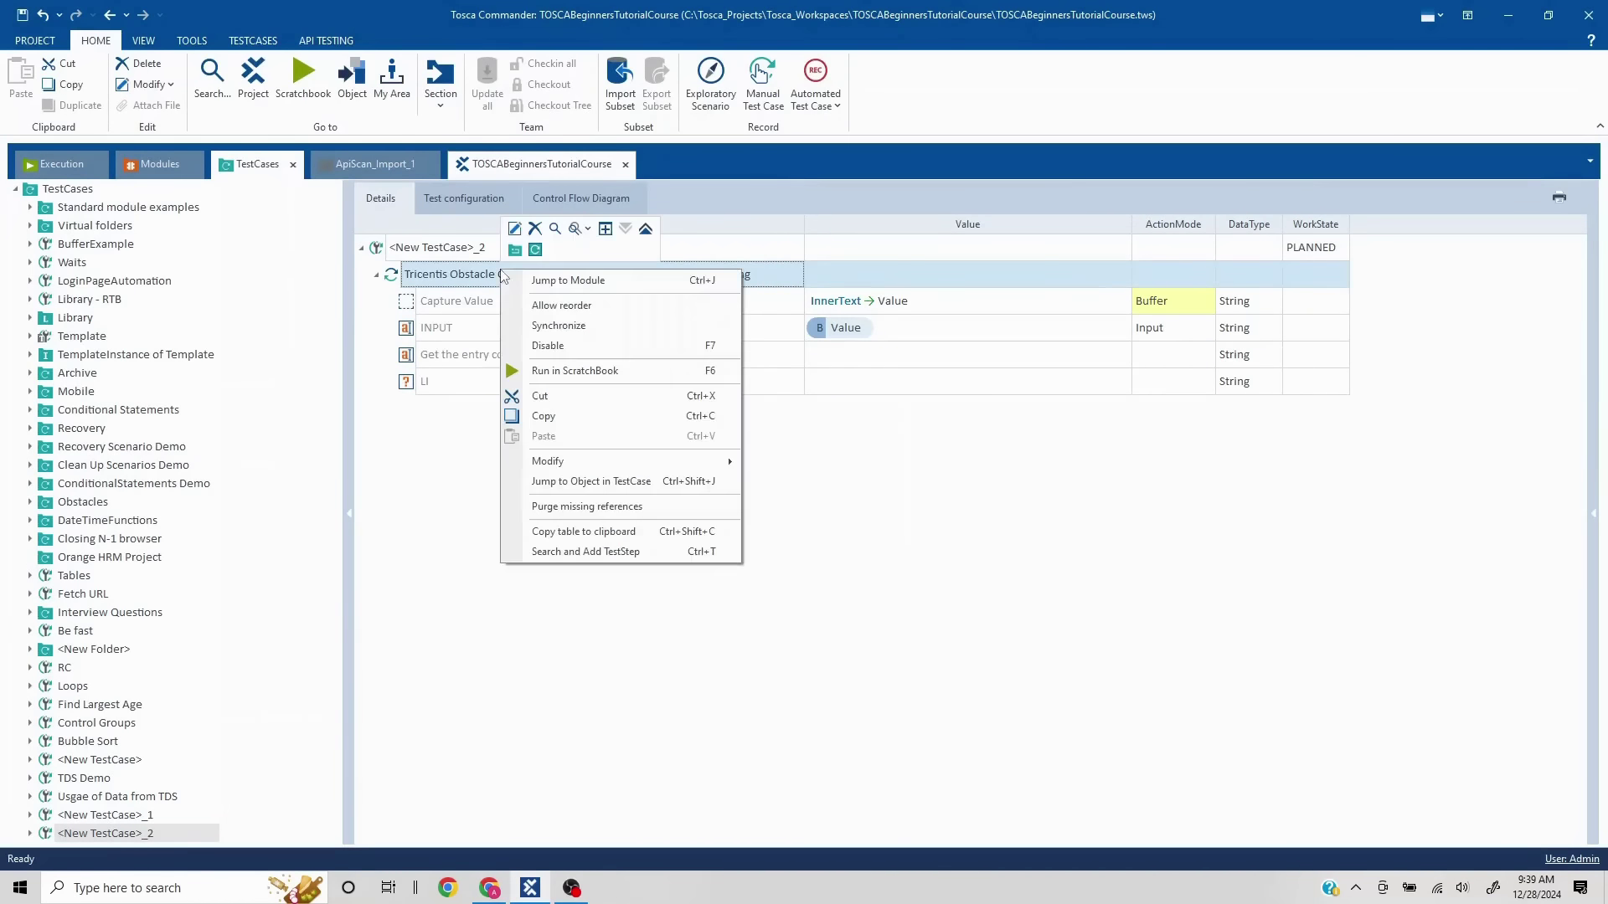
{"action": "left_click", "coordinate": [606, 369]}
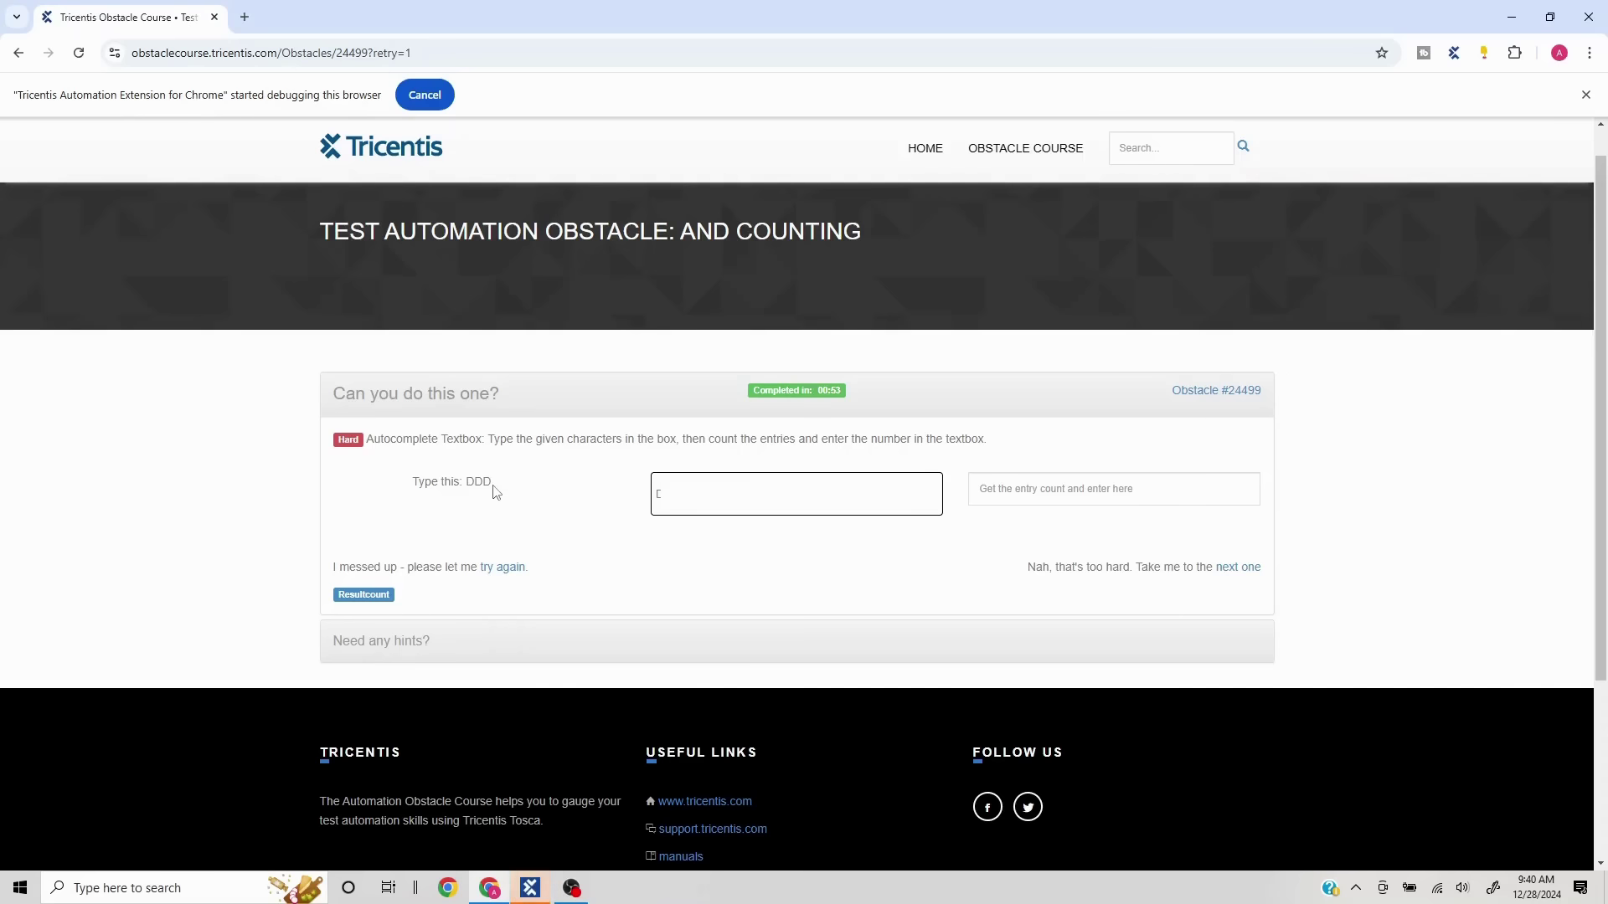
Try entering DDD by hand in the obstacle's autocomplete box, and close the ScratchBook results in Tosca Commander
{"action": "left_click", "coordinate": [693, 494]}
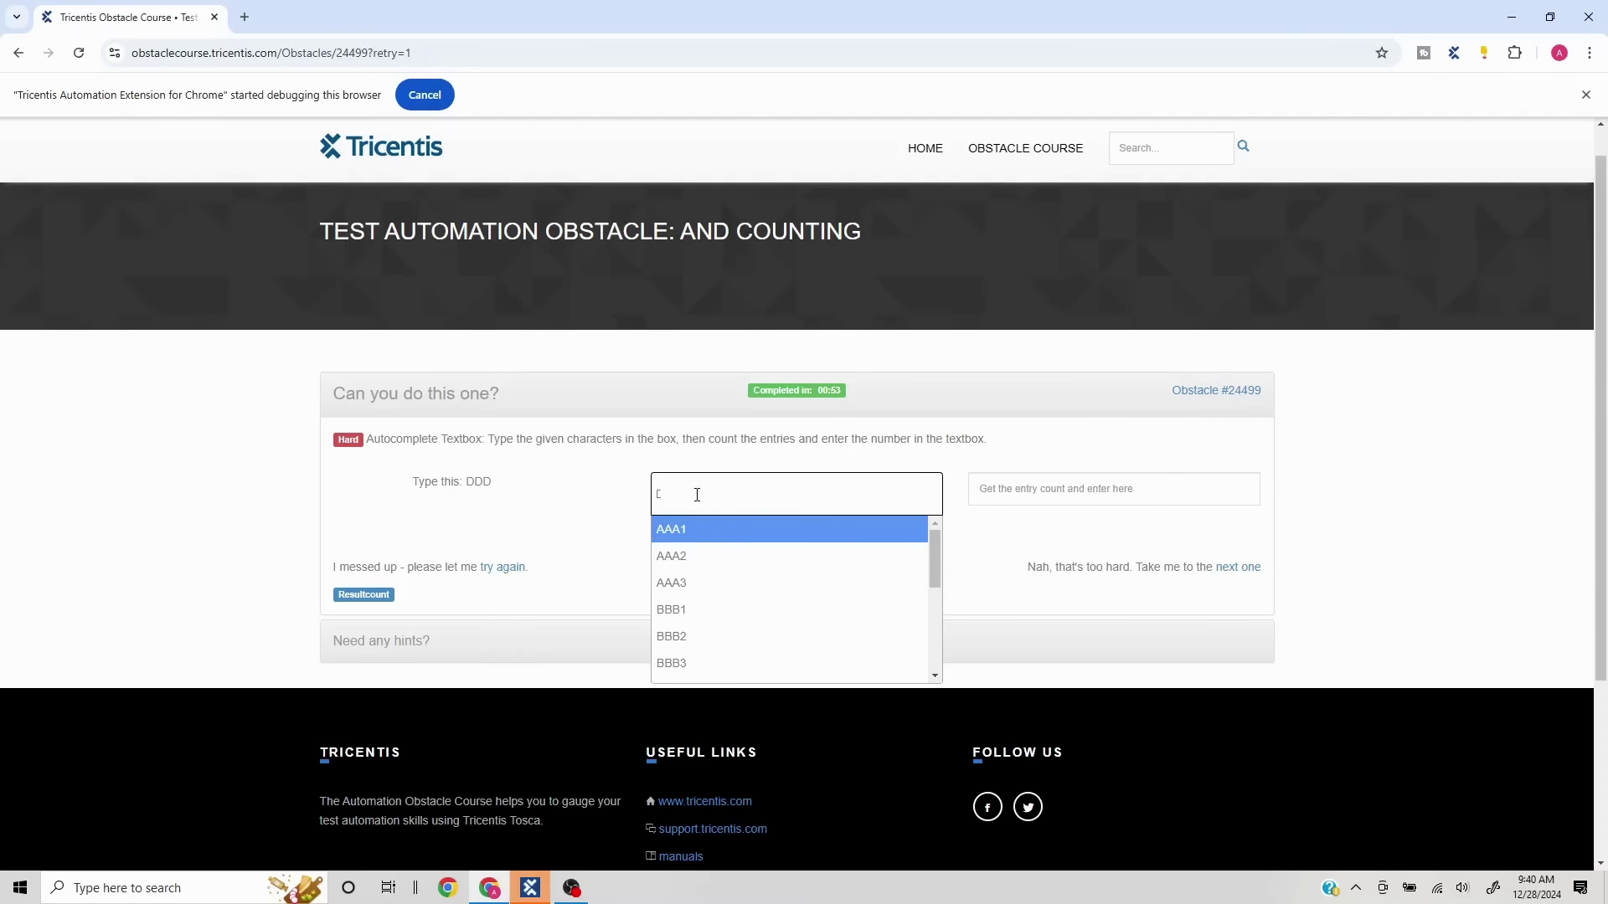
{"action": "key", "text": "Escape"}
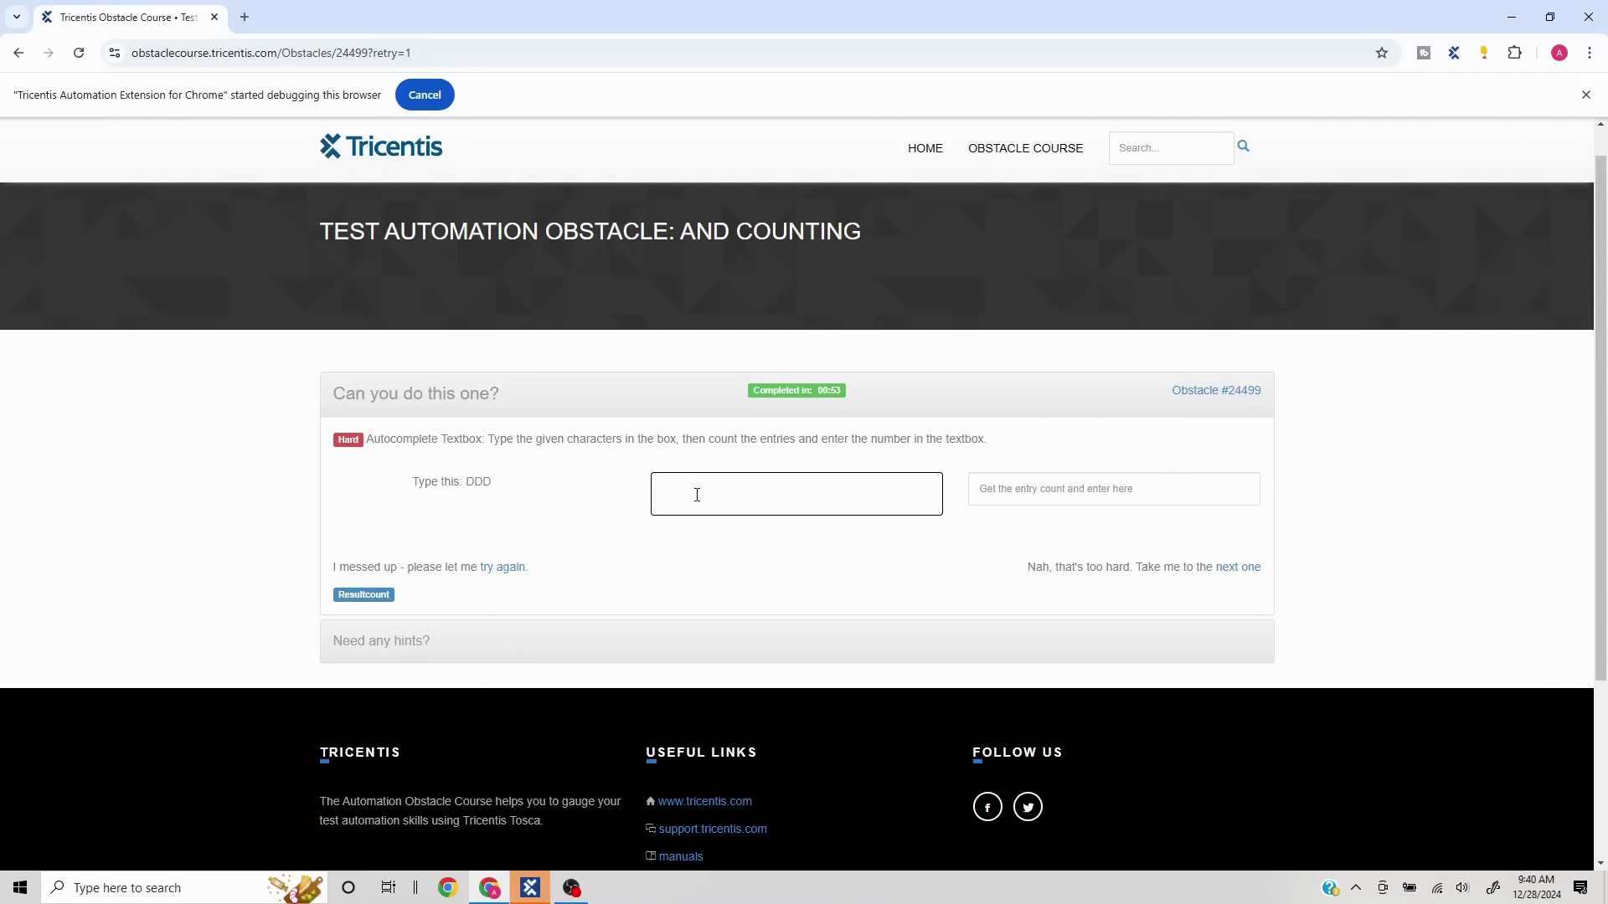
{"action": "type", "text": "DDD"}
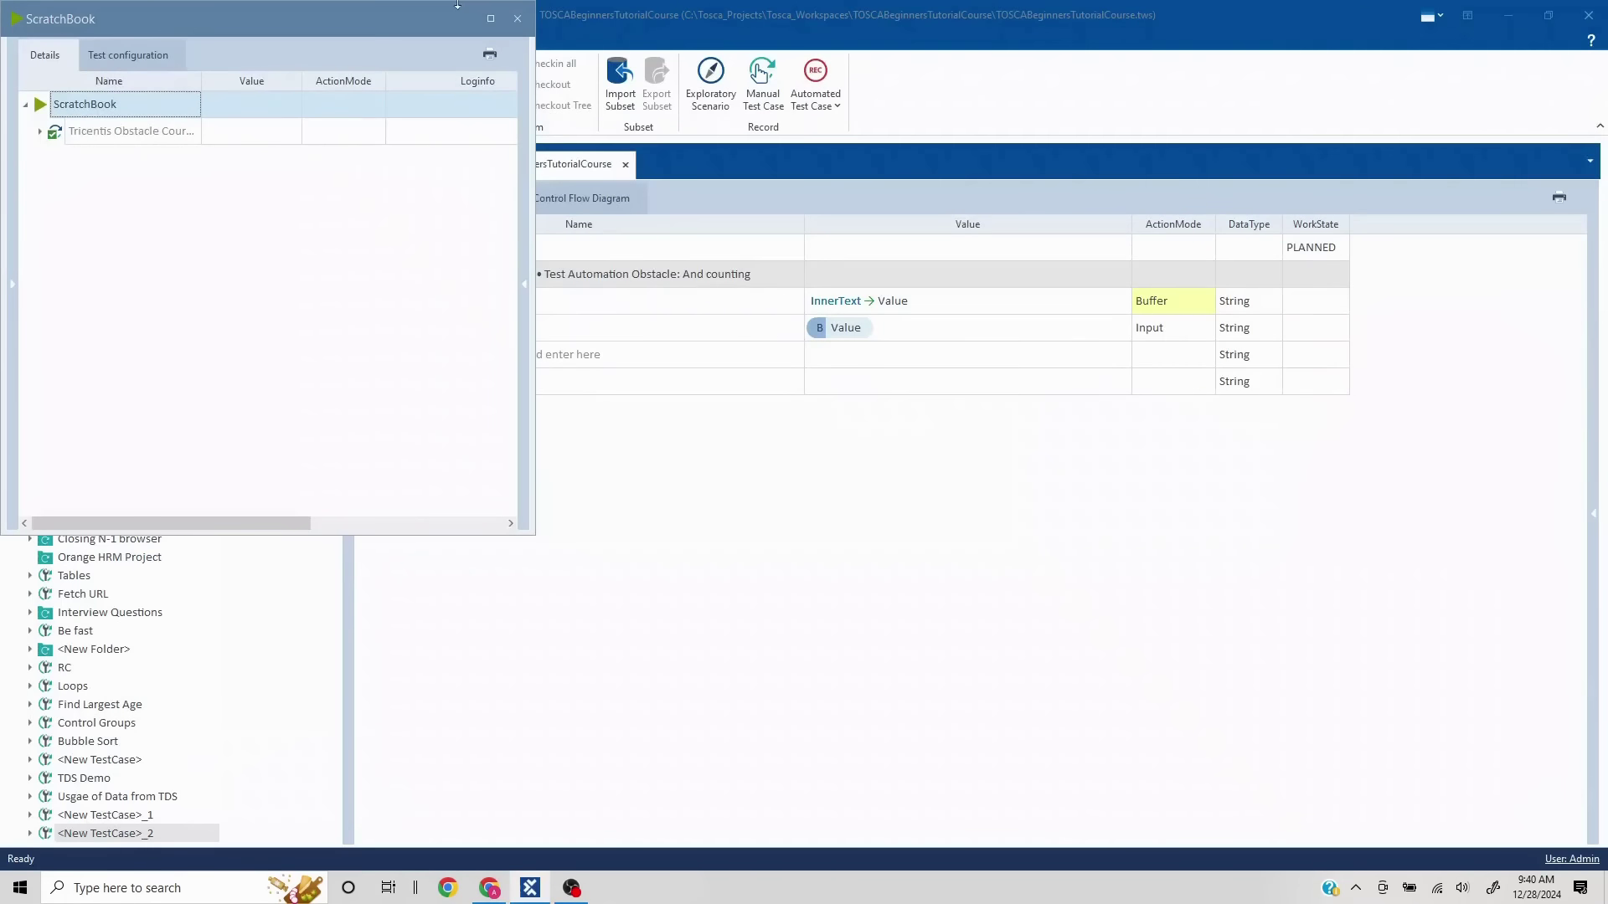
{"action": "left_click", "coordinate": [519, 19]}
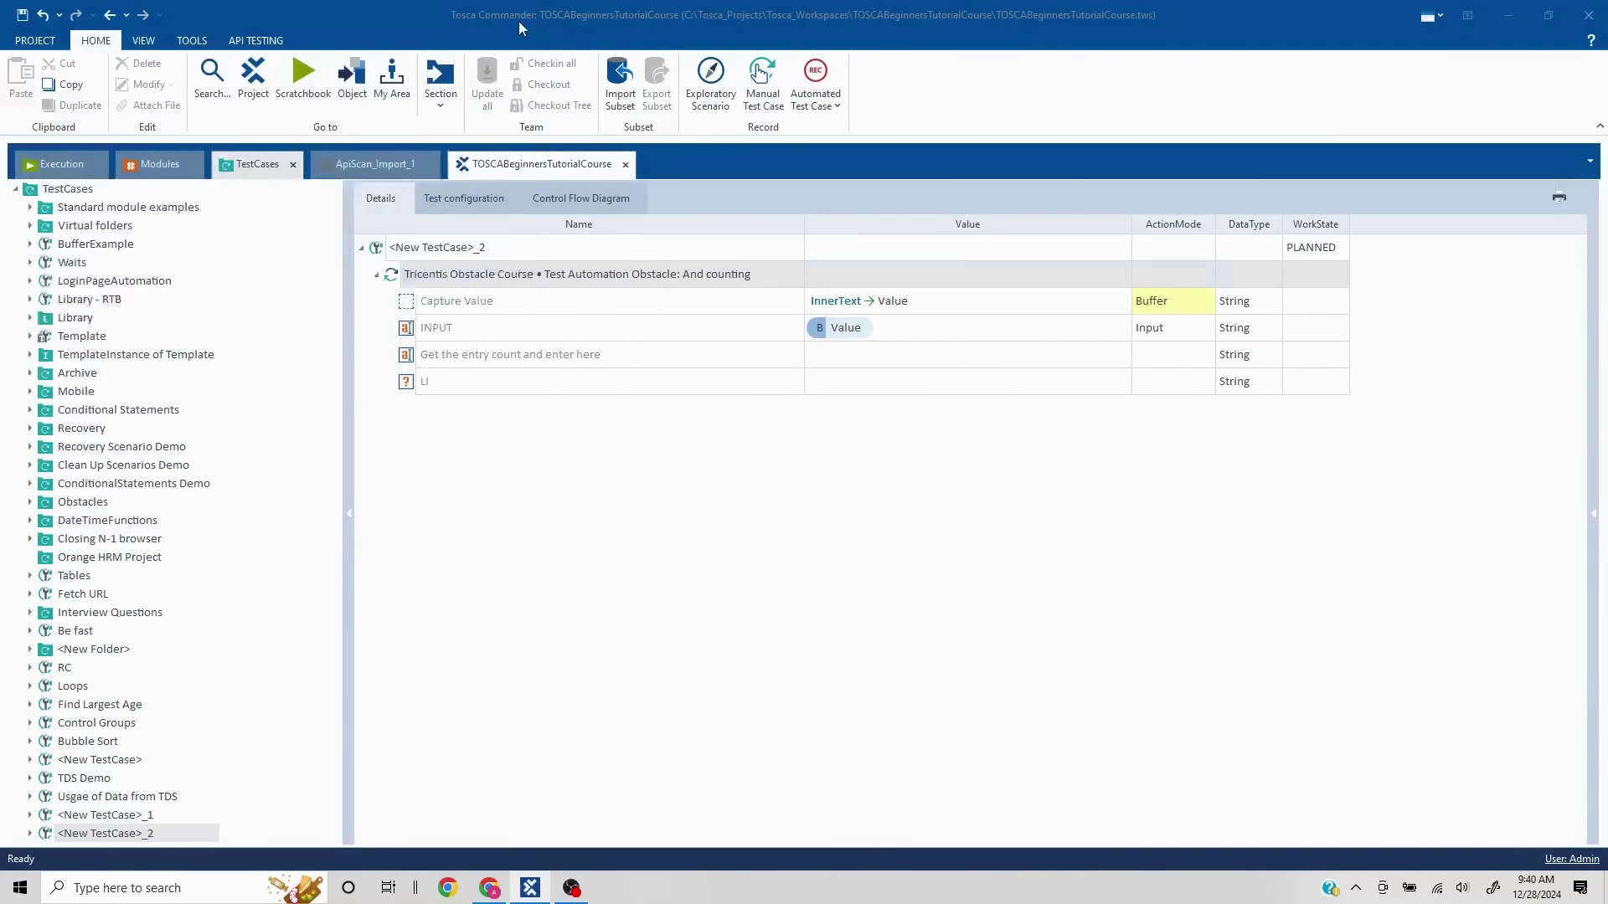
Wrap the INPUT item's buffer reference in a SENDKEYS expression, giving {SENDKEYS[{B[Value]}]}
{"action": "left_click", "coordinate": [925, 332]}
{"action": "left_click", "coordinate": [926, 330]}
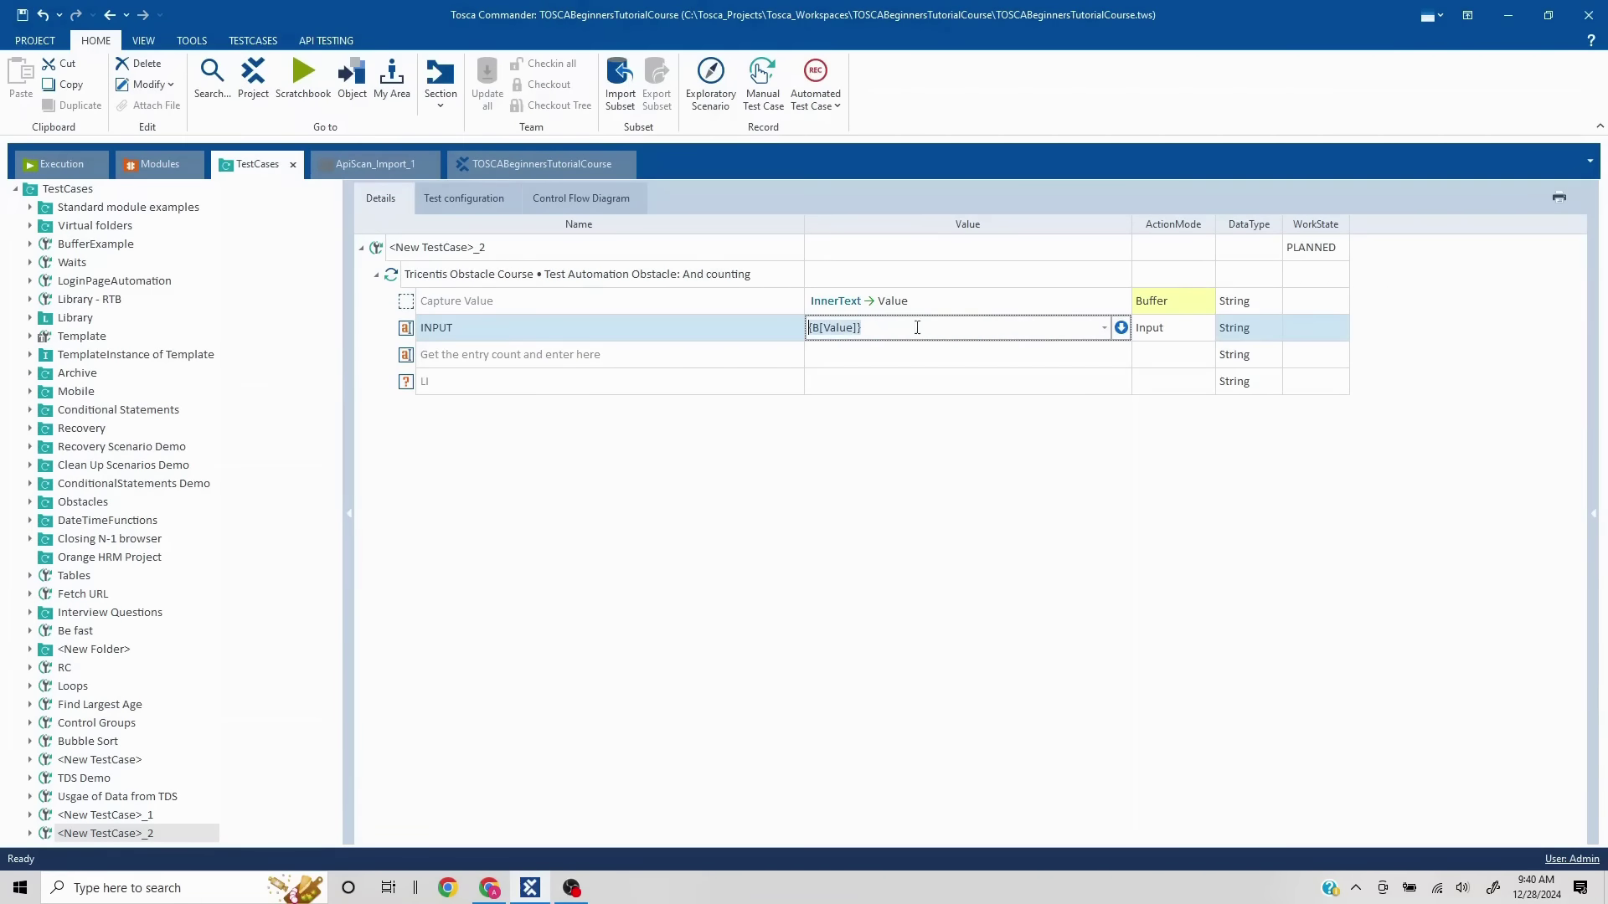
{"action": "left_click", "coordinate": [818, 329]}
{"action": "type", "text": "SENDKEY"}
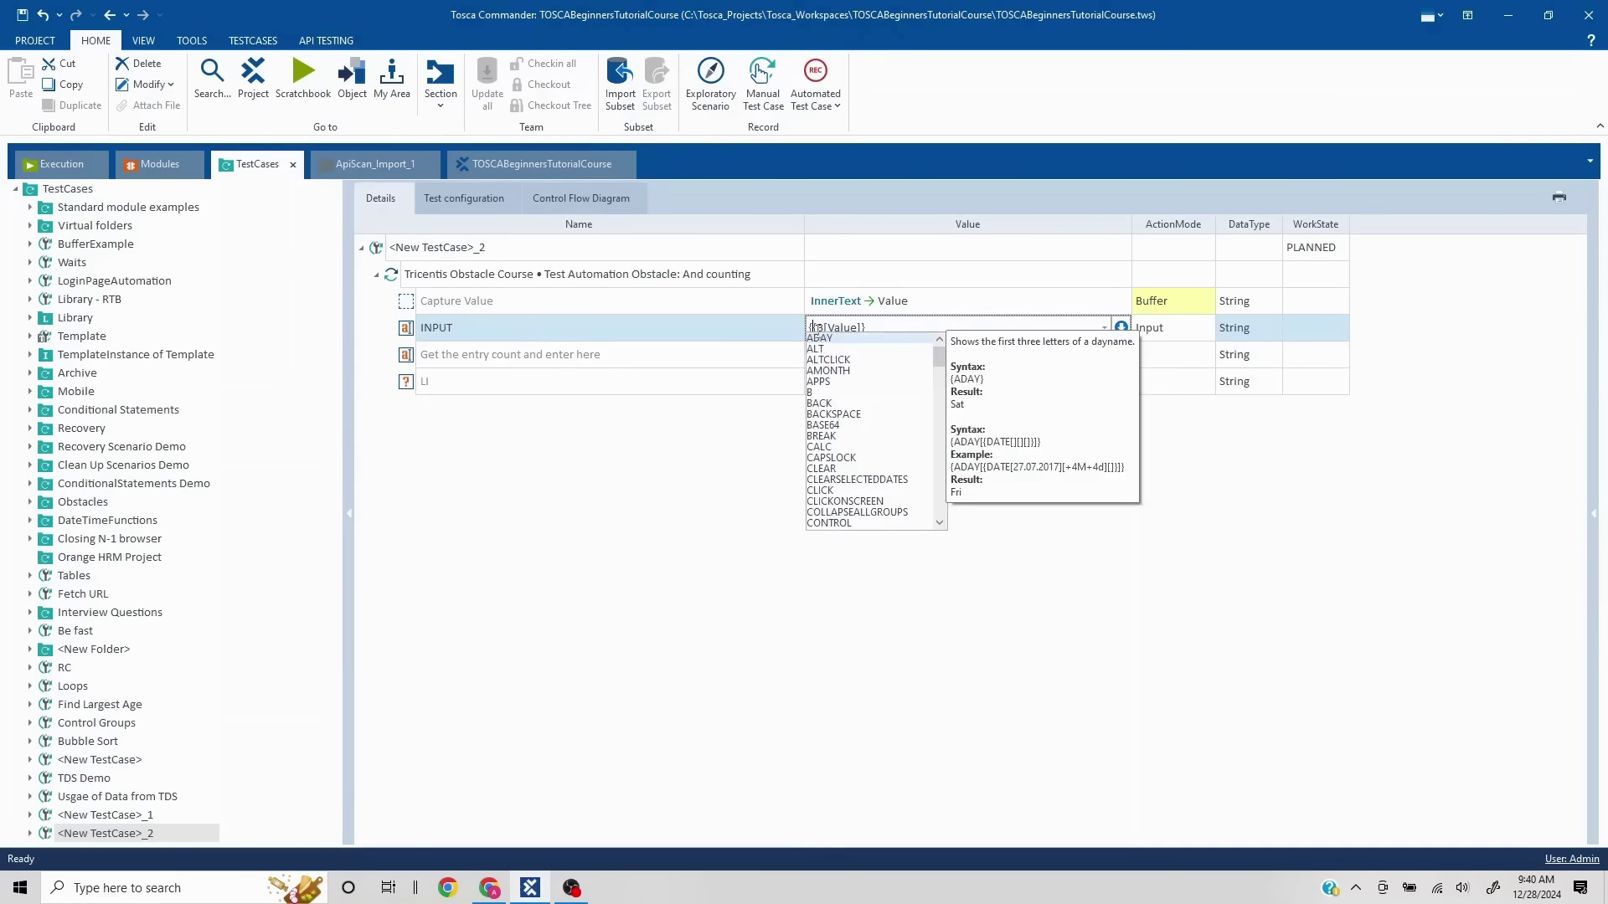
{"action": "type", "text": "S["}
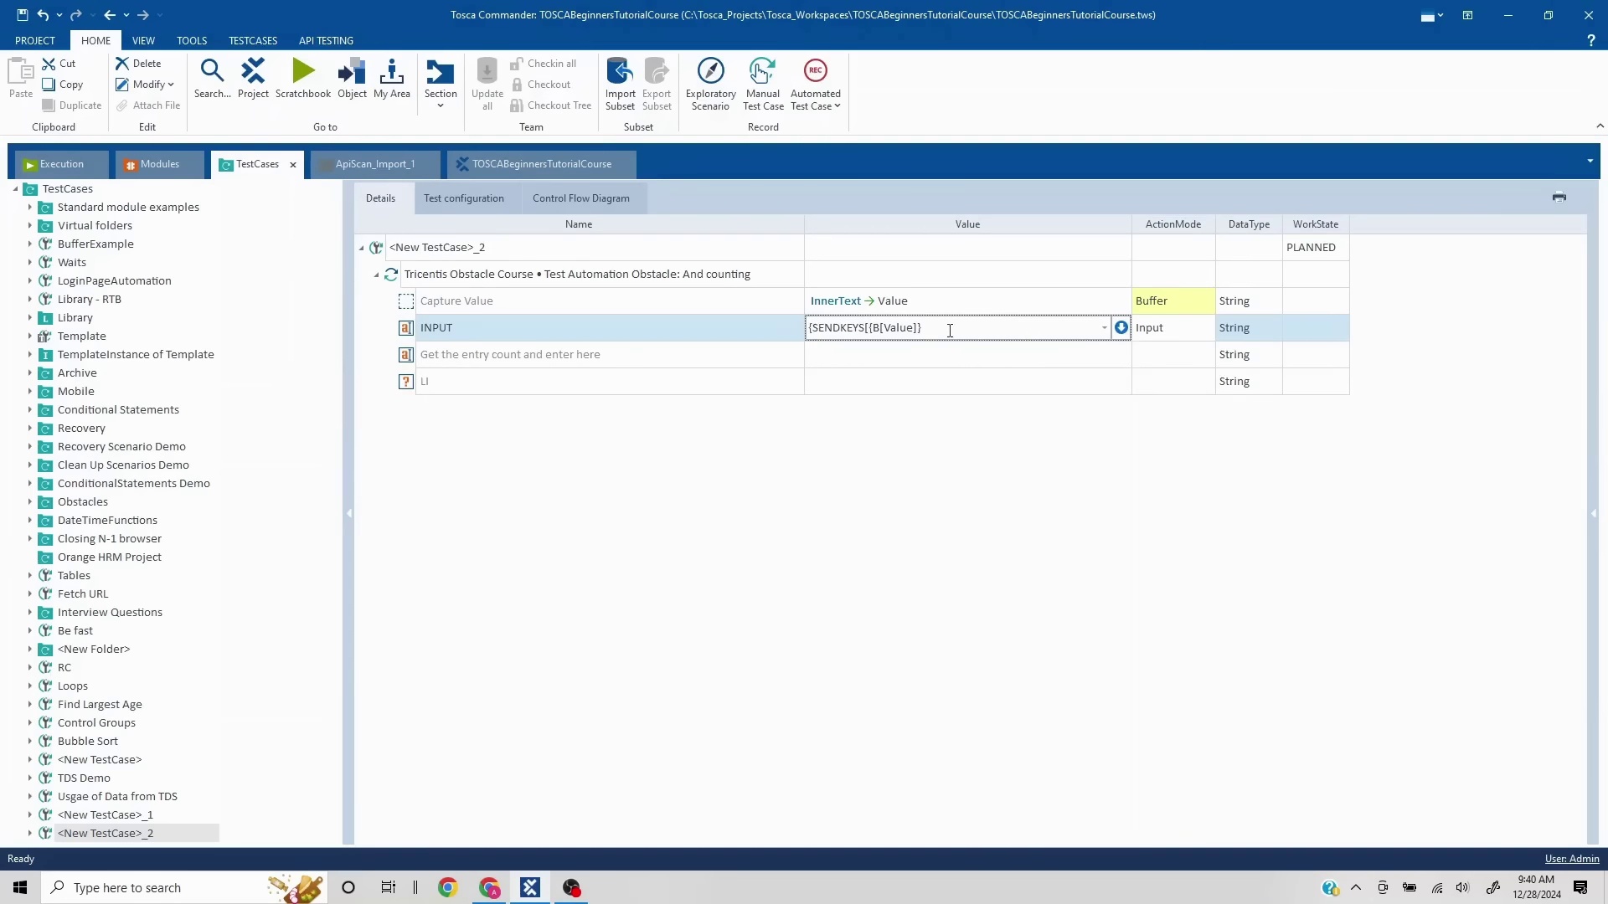
{"action": "type", "text": "]}"}
{"action": "key", "text": "F6"}
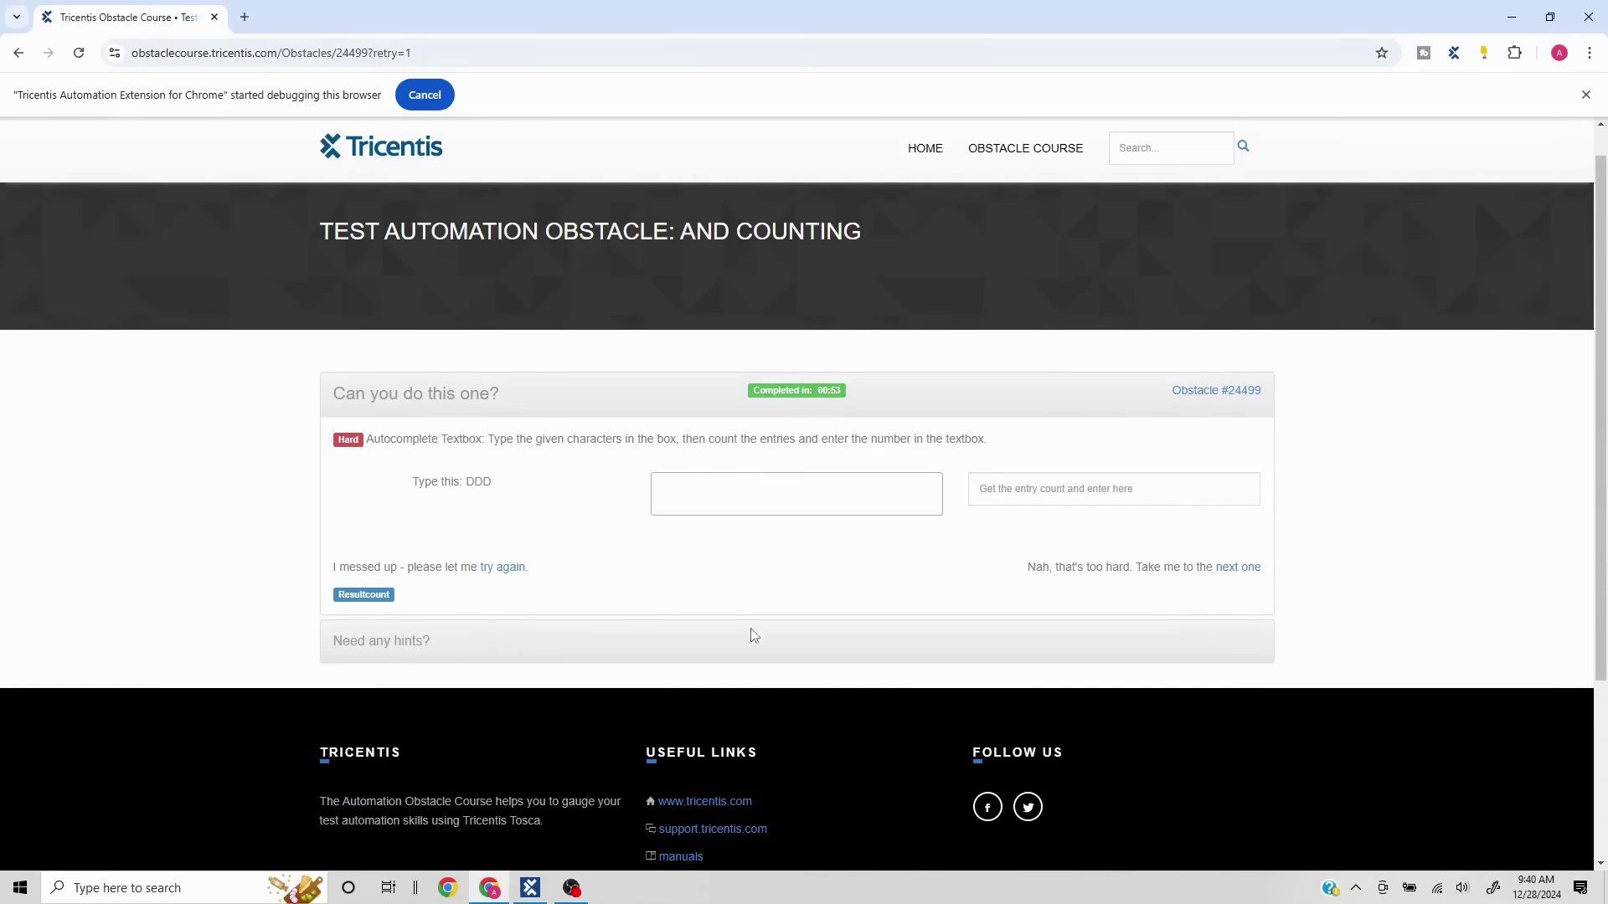
Run the And counting test step with the SENDKEYS input in ScratchBook from Tosca Commander and close the results
{"action": "key", "text": "alt+Tab"}
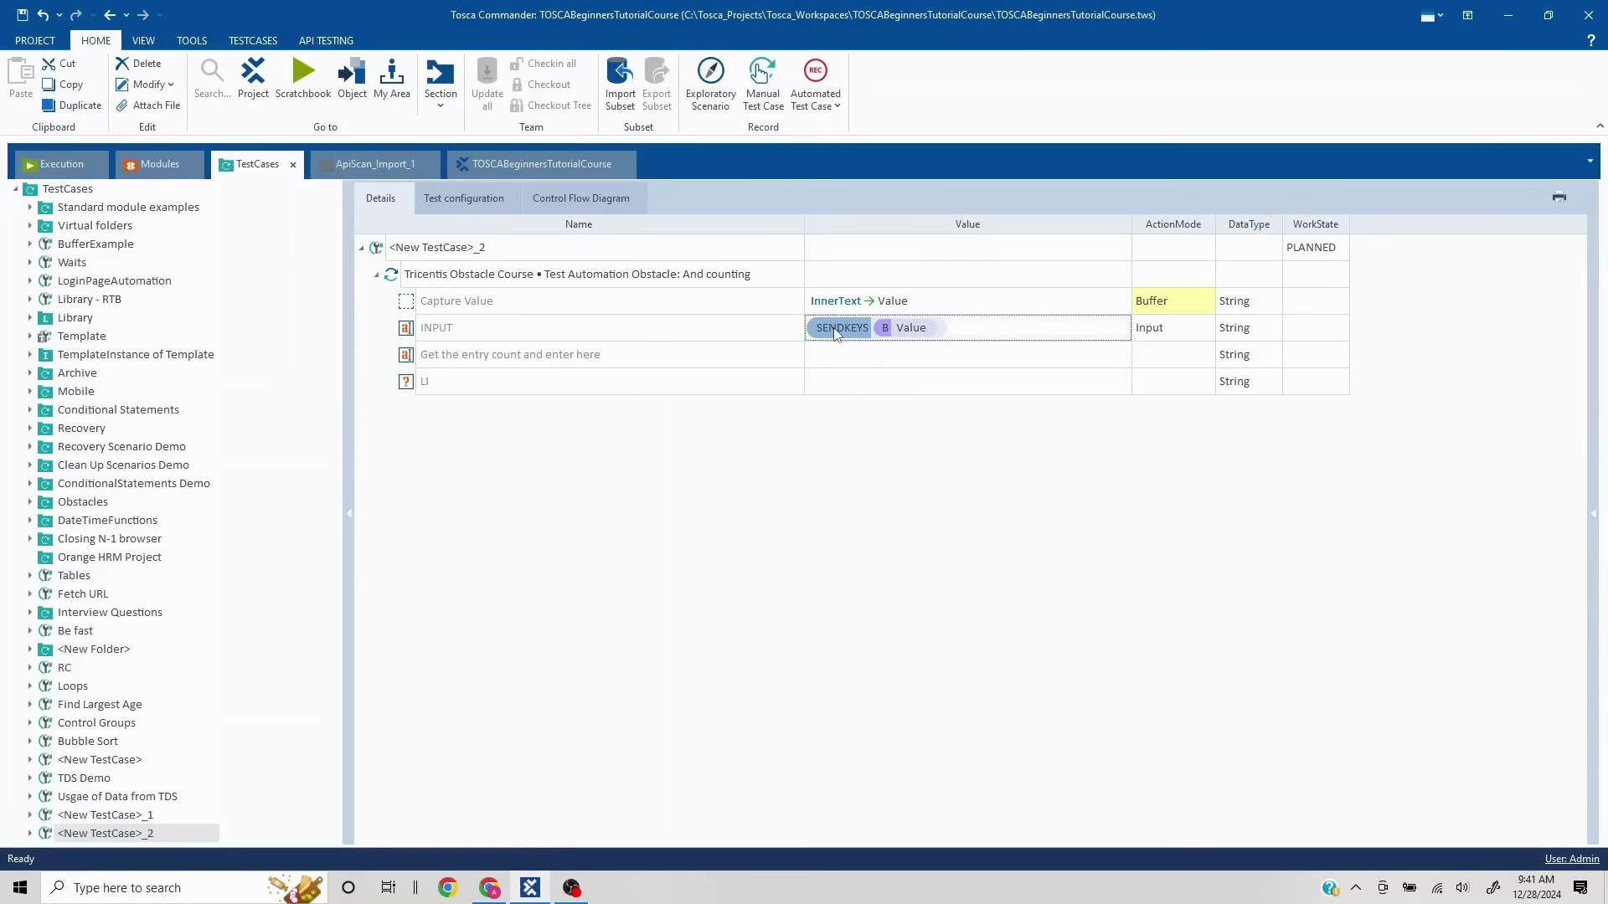
{"action": "left_click", "coordinate": [466, 282]}
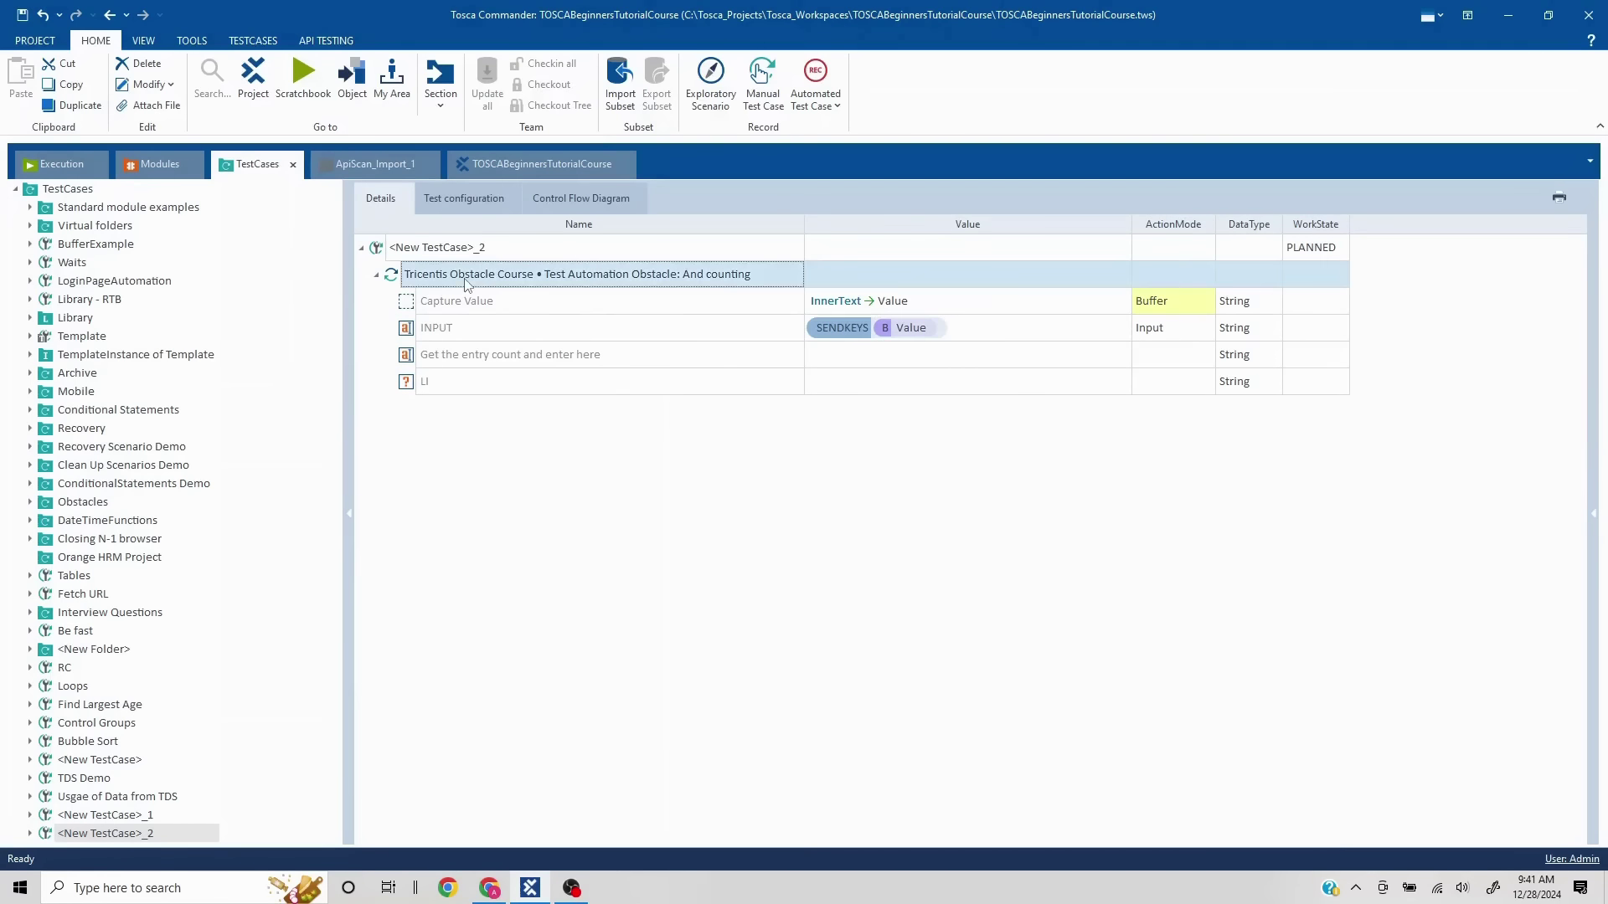
{"action": "right_click", "coordinate": [466, 279]}
{"action": "left_click", "coordinate": [537, 381]}
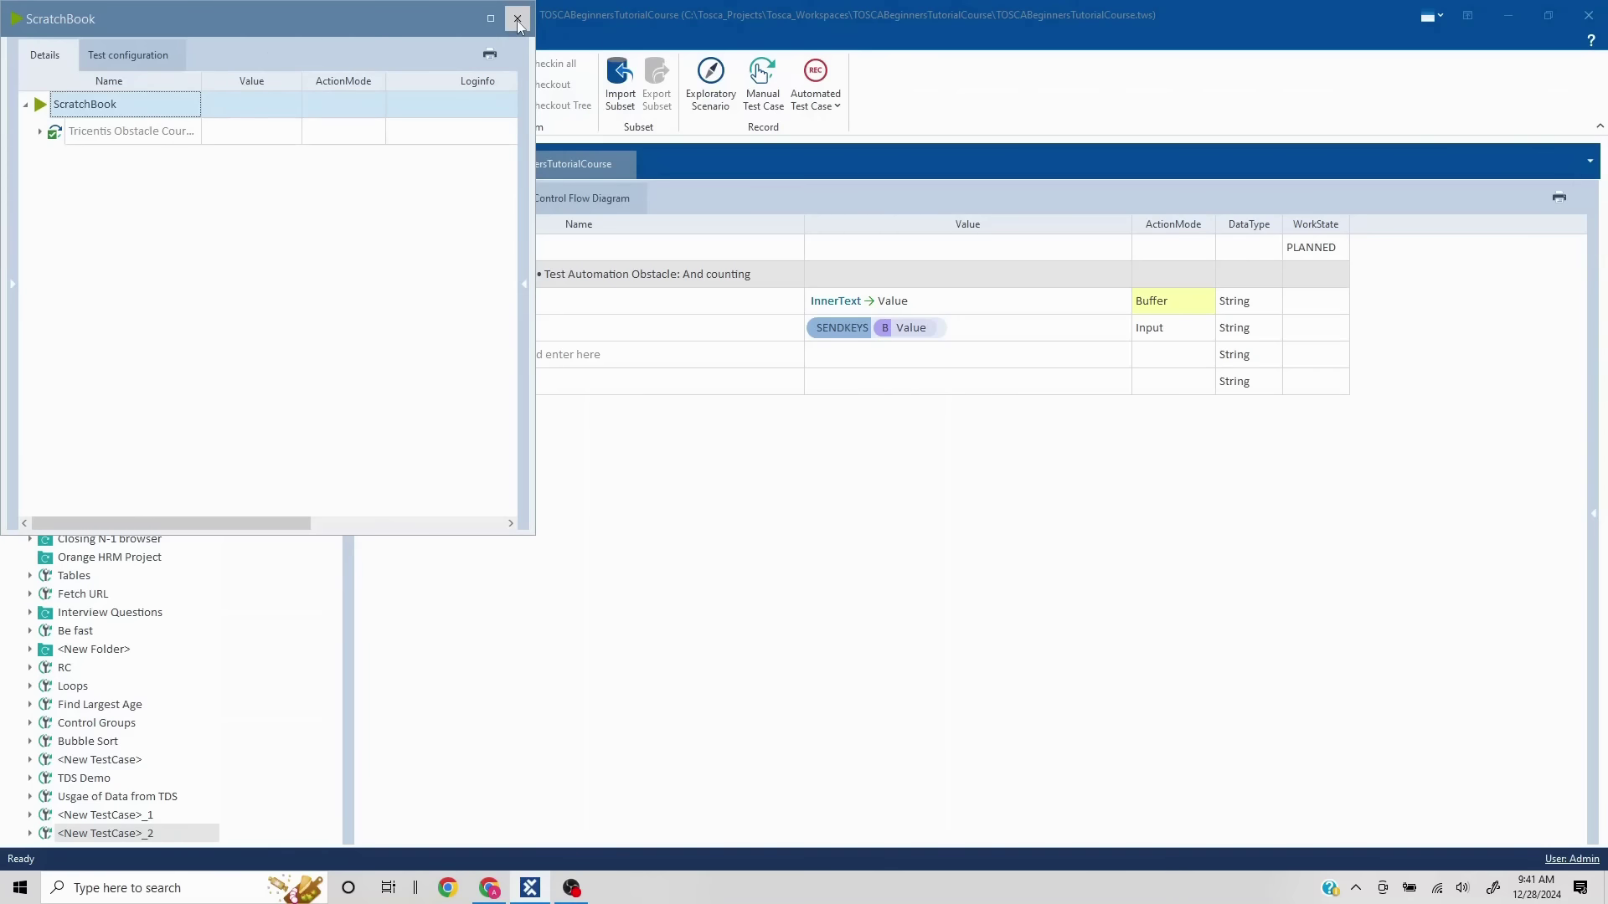
{"action": "left_click", "coordinate": [516, 19]}
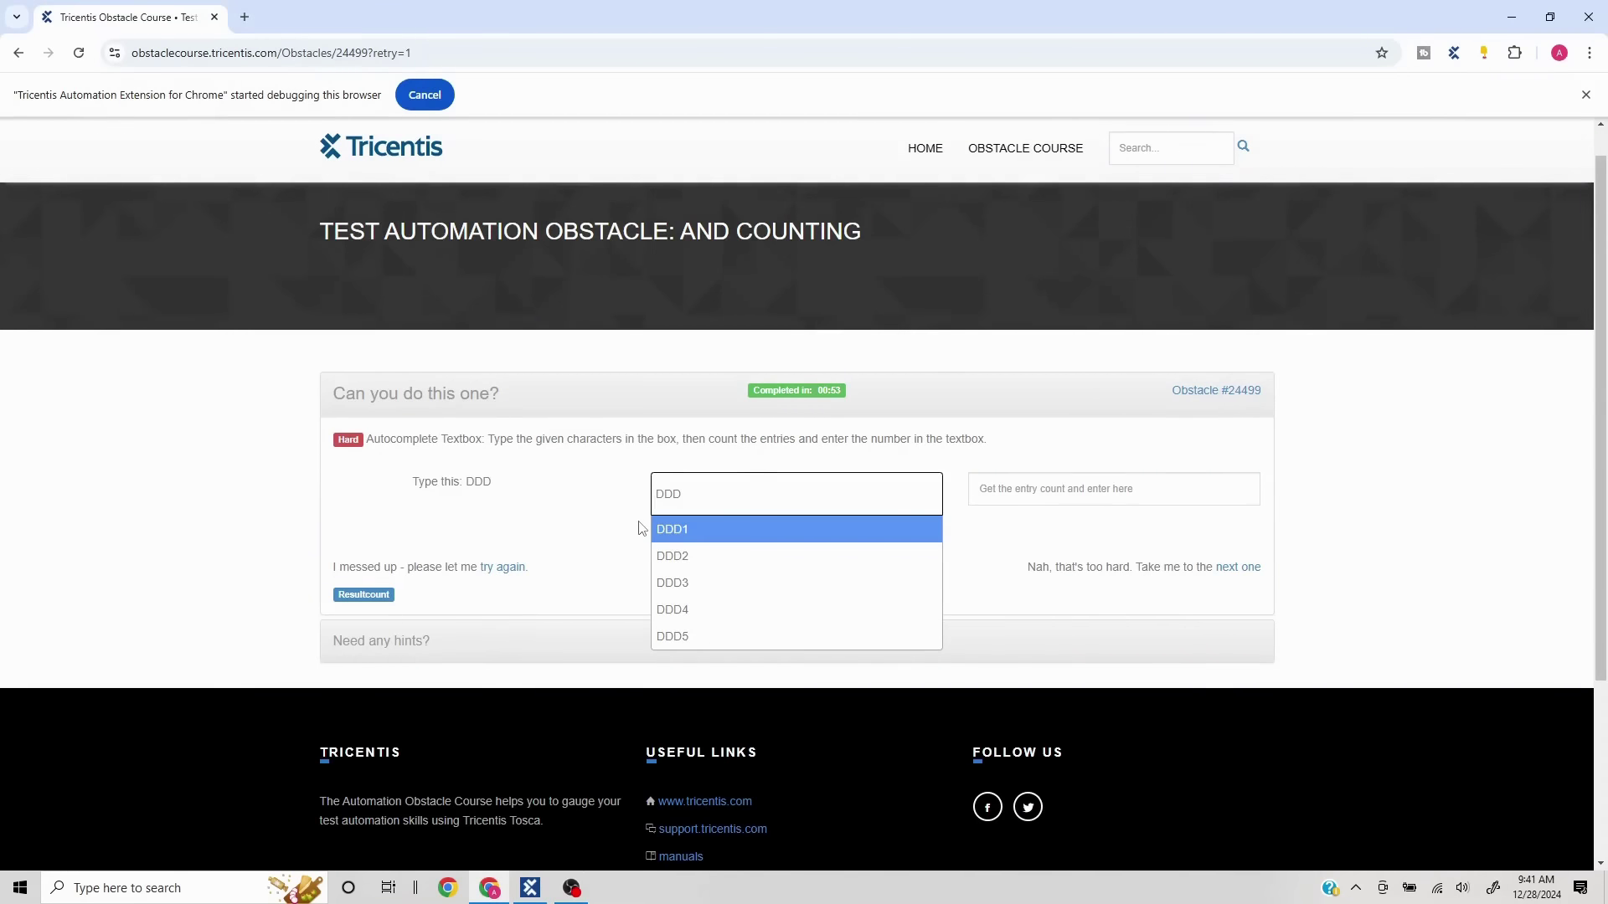
In Tosca Commander, set the LI item's ActionMode to Buffer and store its ResultCount property in the buffer LI
{"action": "key", "text": "alt+Tab"}
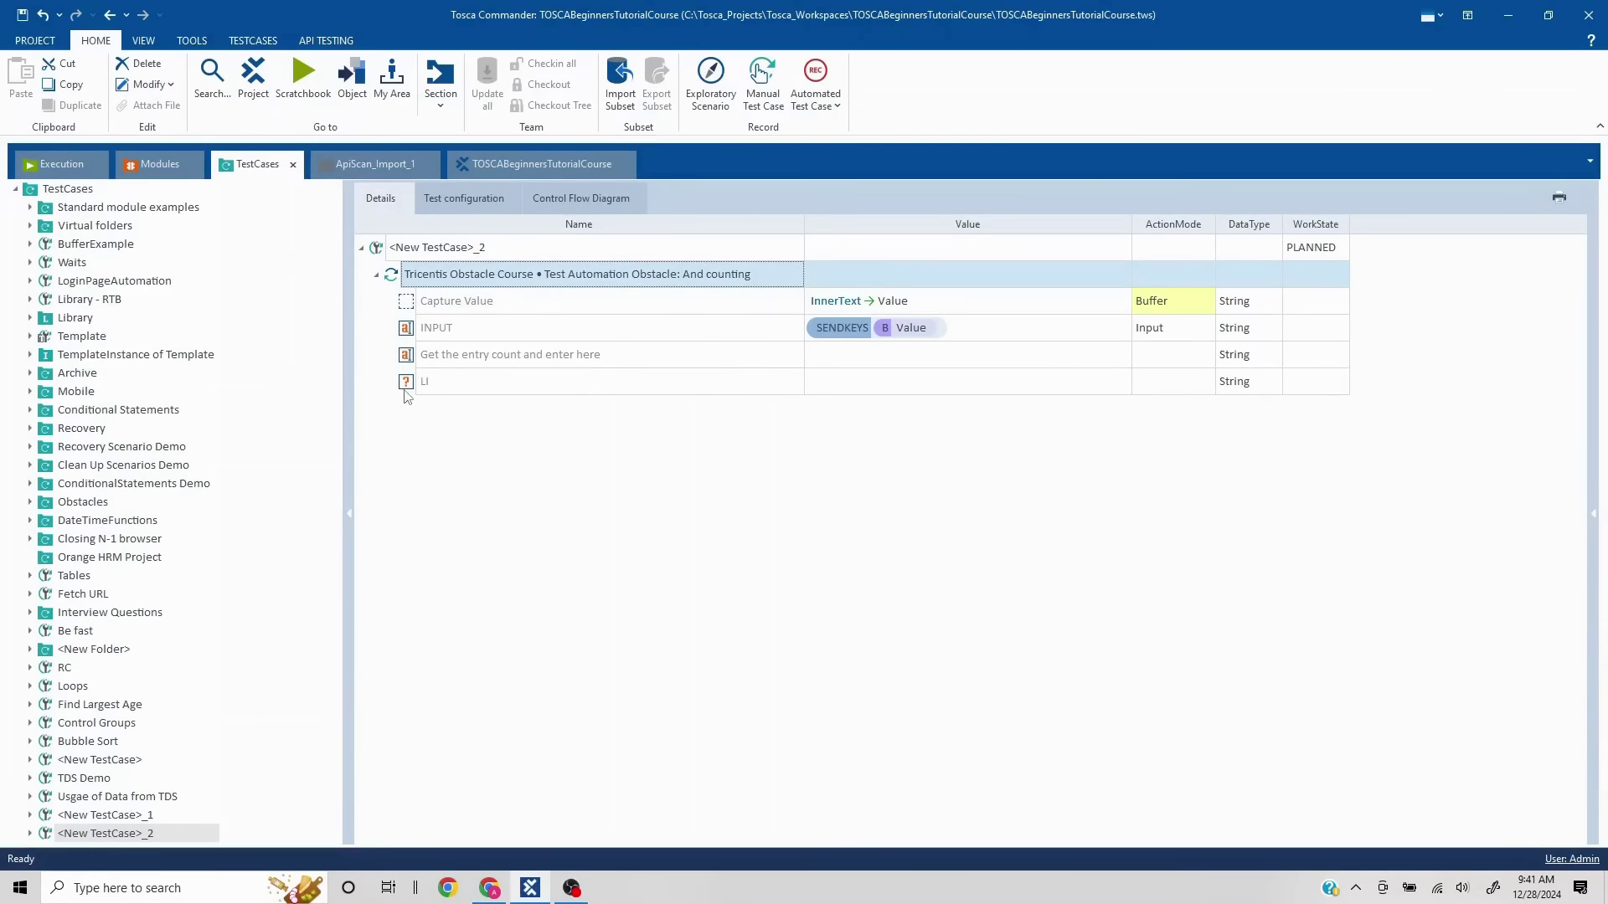
{"action": "right_click", "coordinate": [408, 392]}
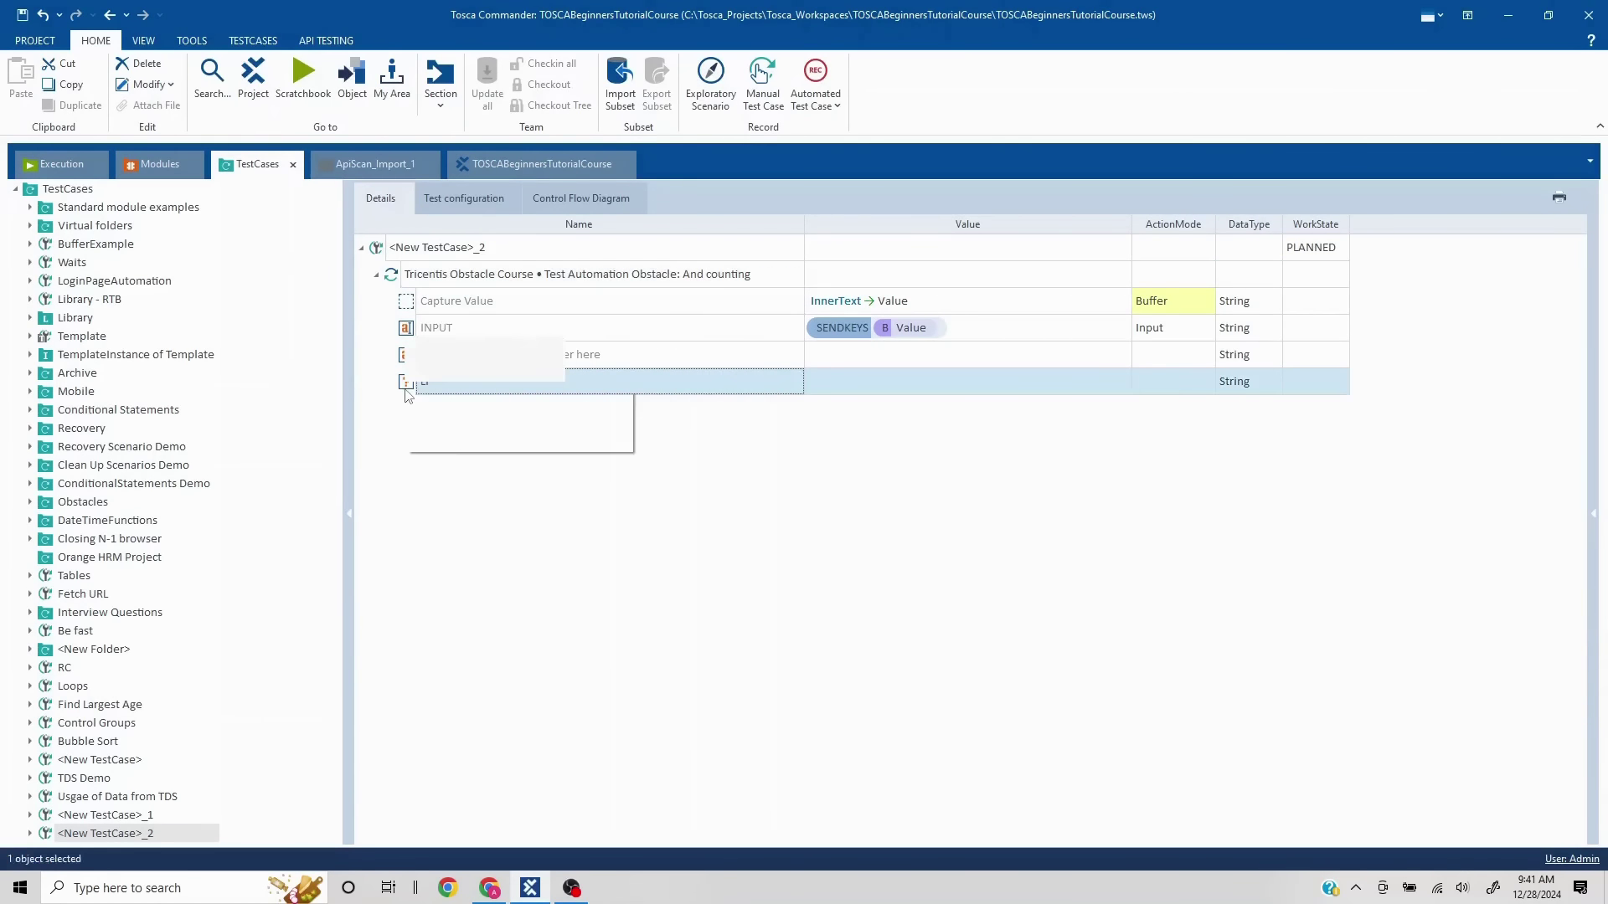
{"action": "left_click", "coordinate": [1197, 390]}
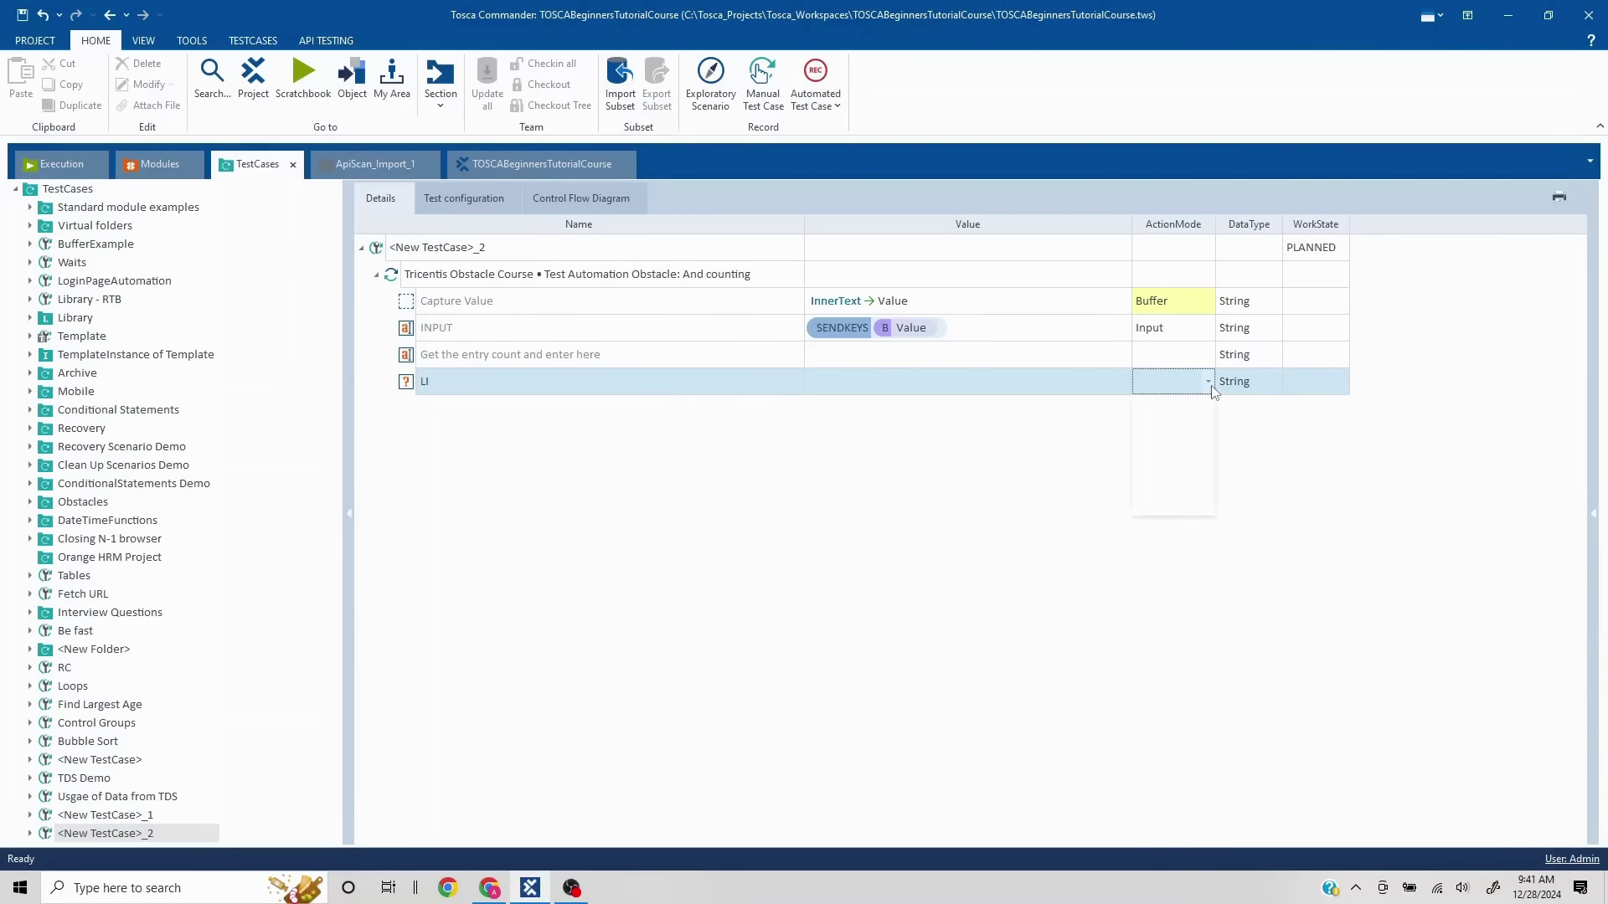
{"action": "left_click", "coordinate": [1197, 381]}
{"action": "left_click", "coordinate": [1191, 453]}
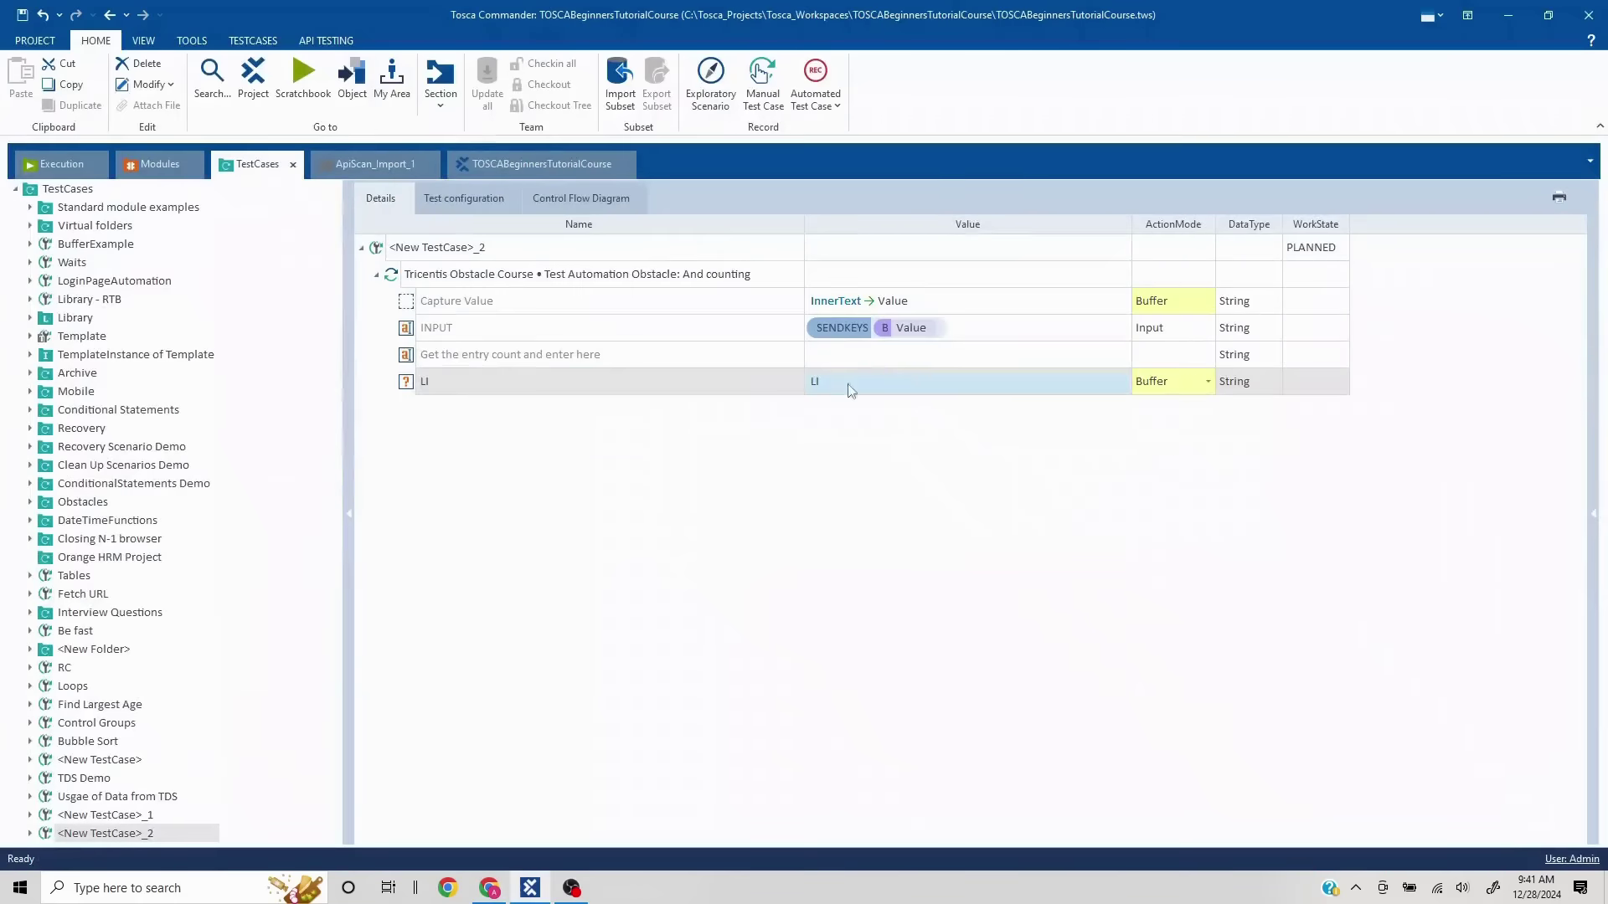
{"action": "left_click", "coordinate": [1076, 387]}
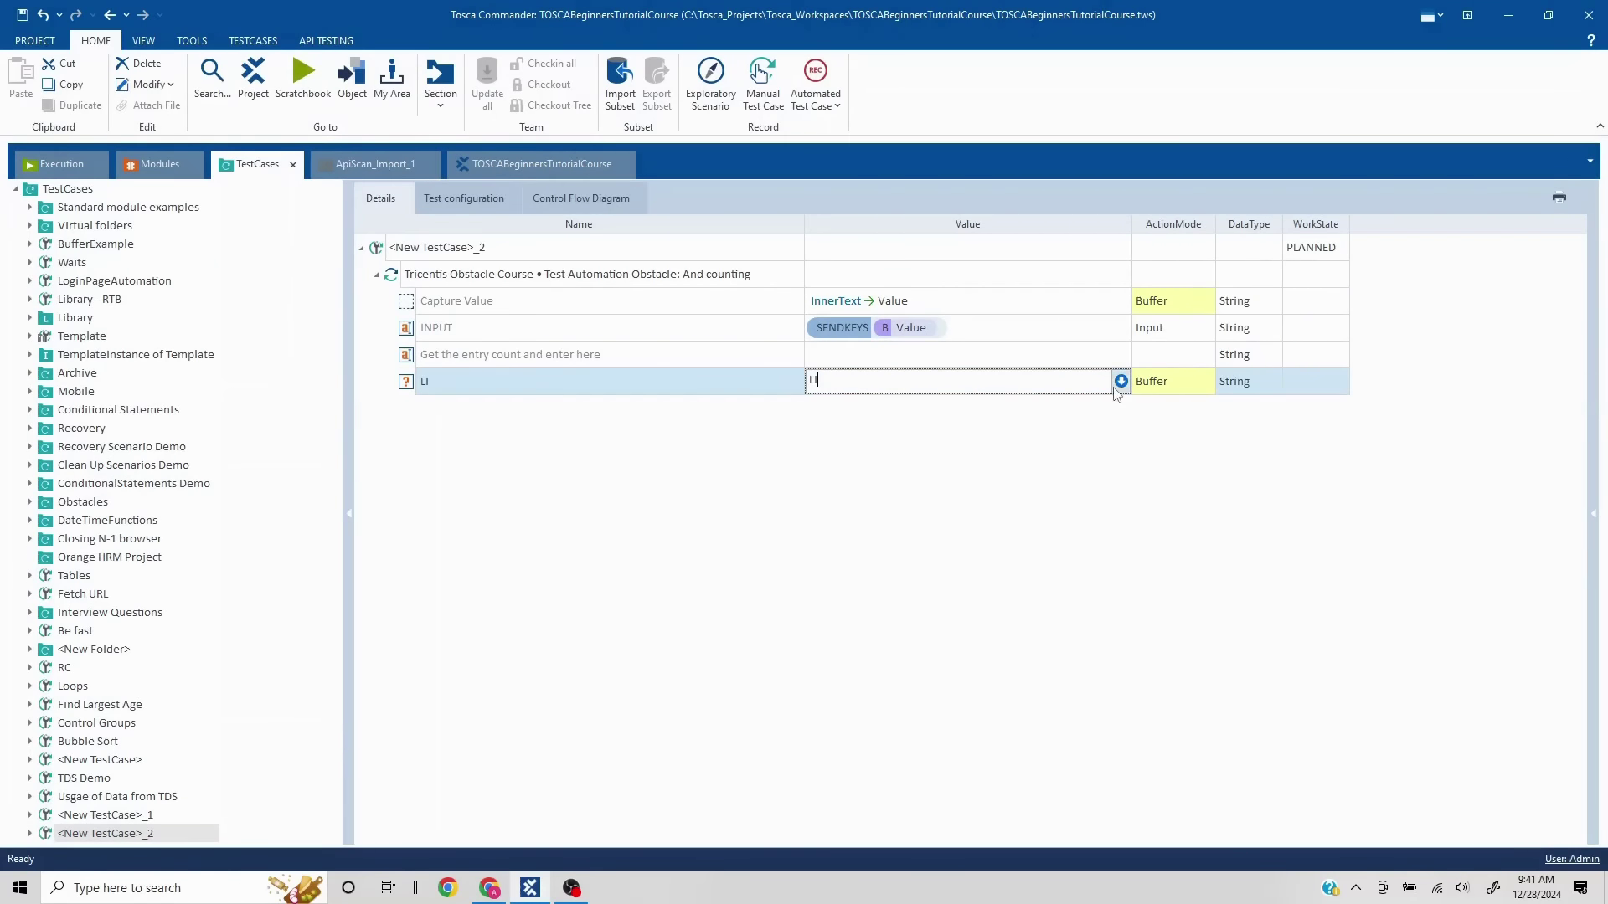
{"action": "left_click", "coordinate": [1120, 381]}
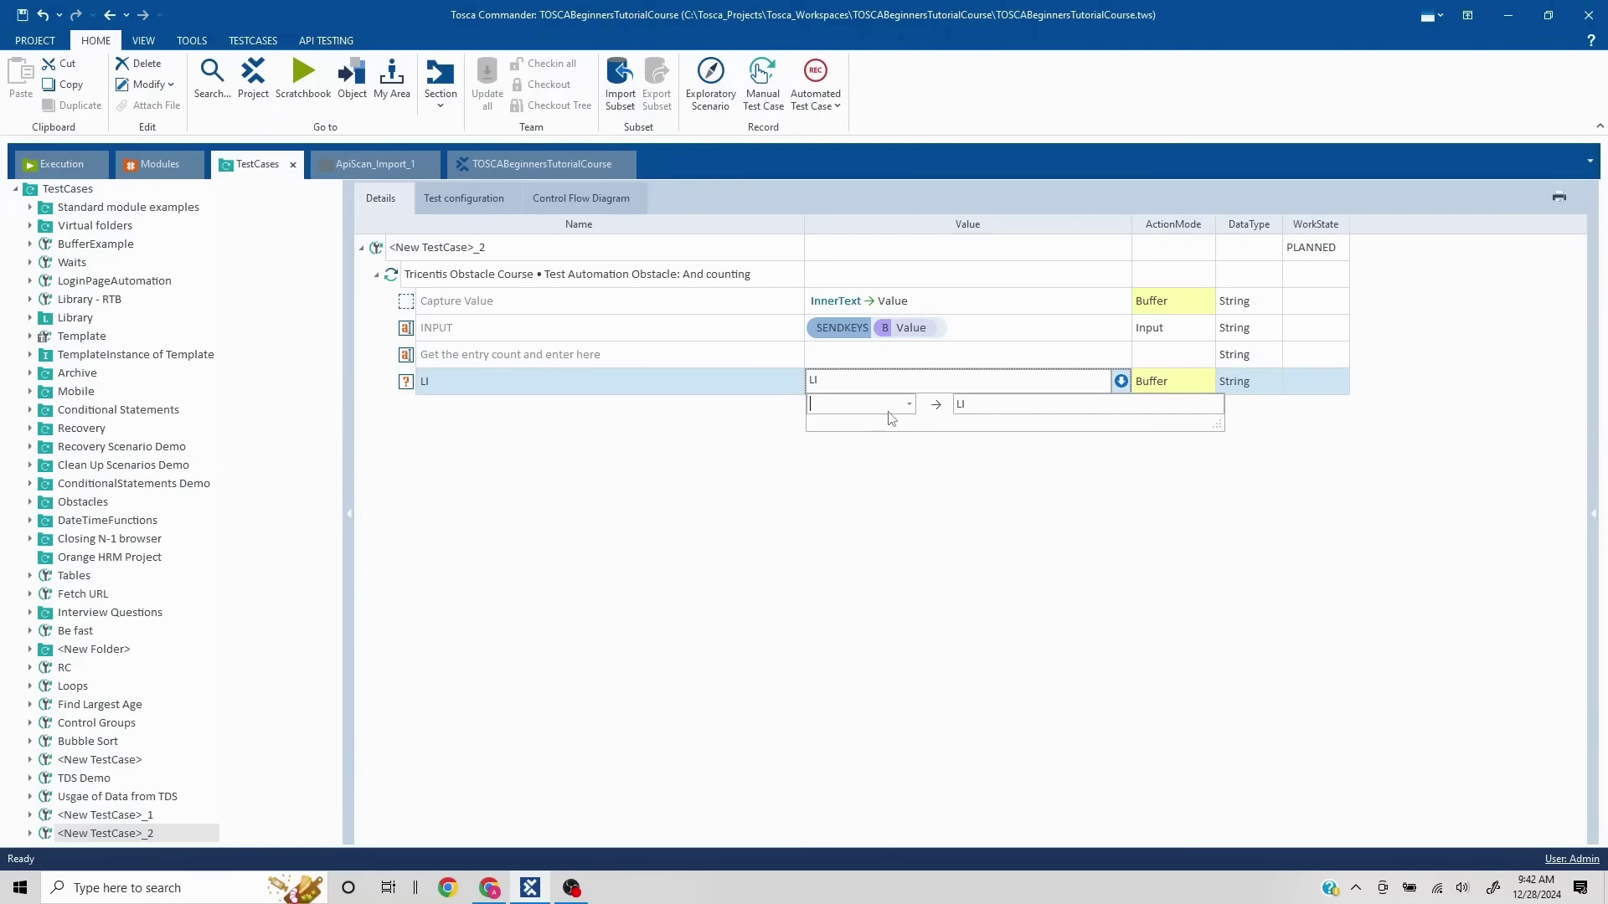
{"action": "type", "text": "ResultCo"}
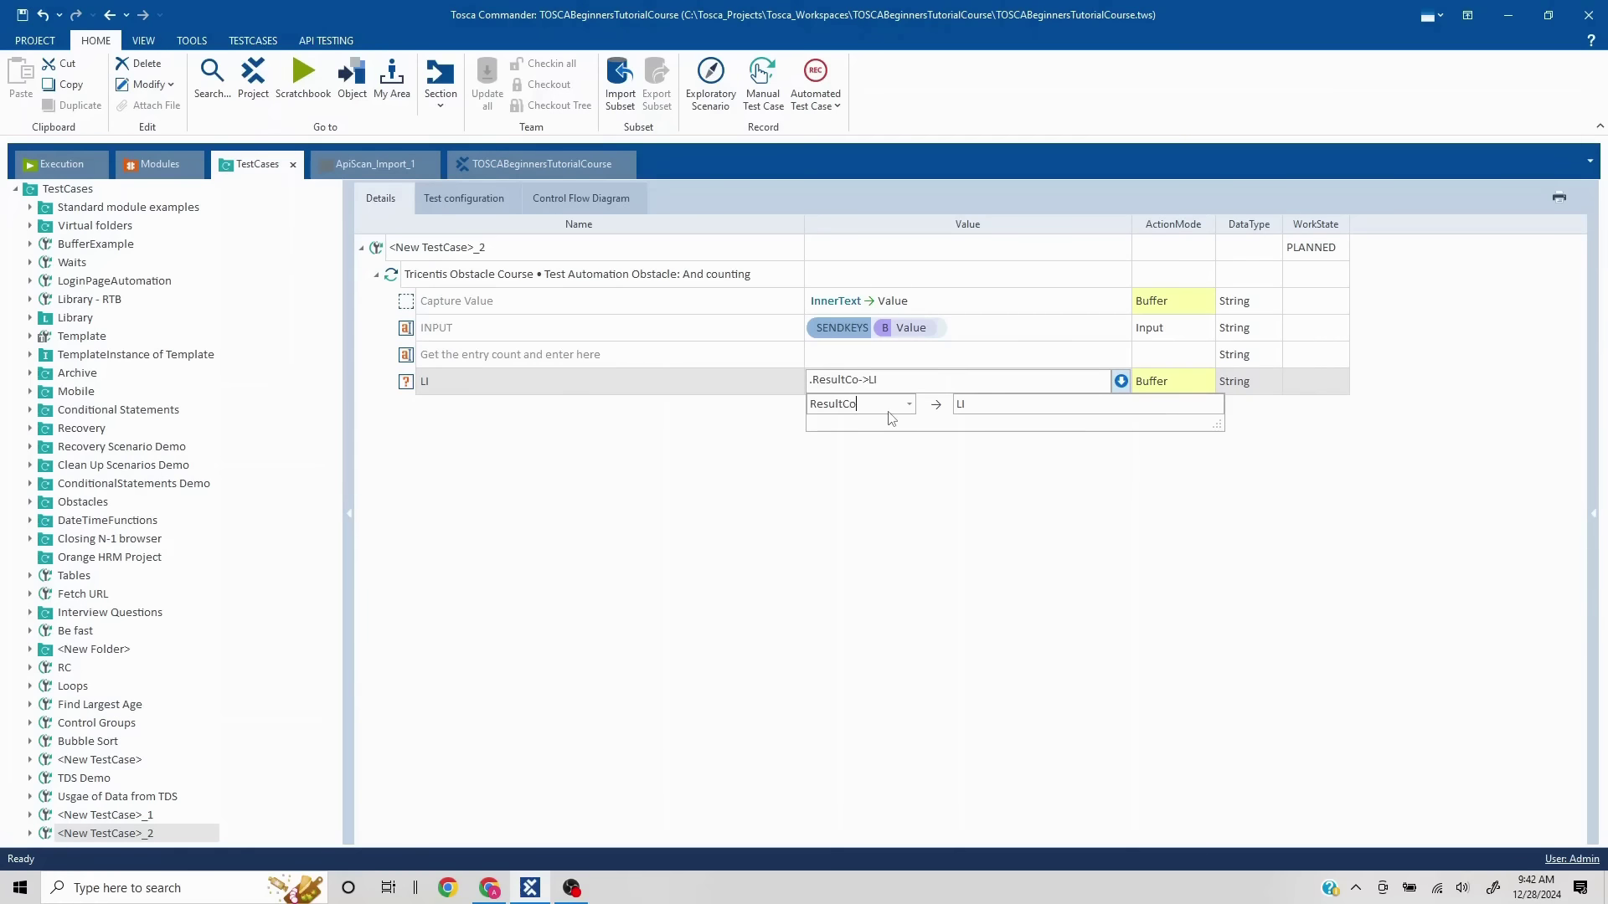
{"action": "type", "text": "unt"}
{"action": "left_click", "coordinate": [884, 494]}
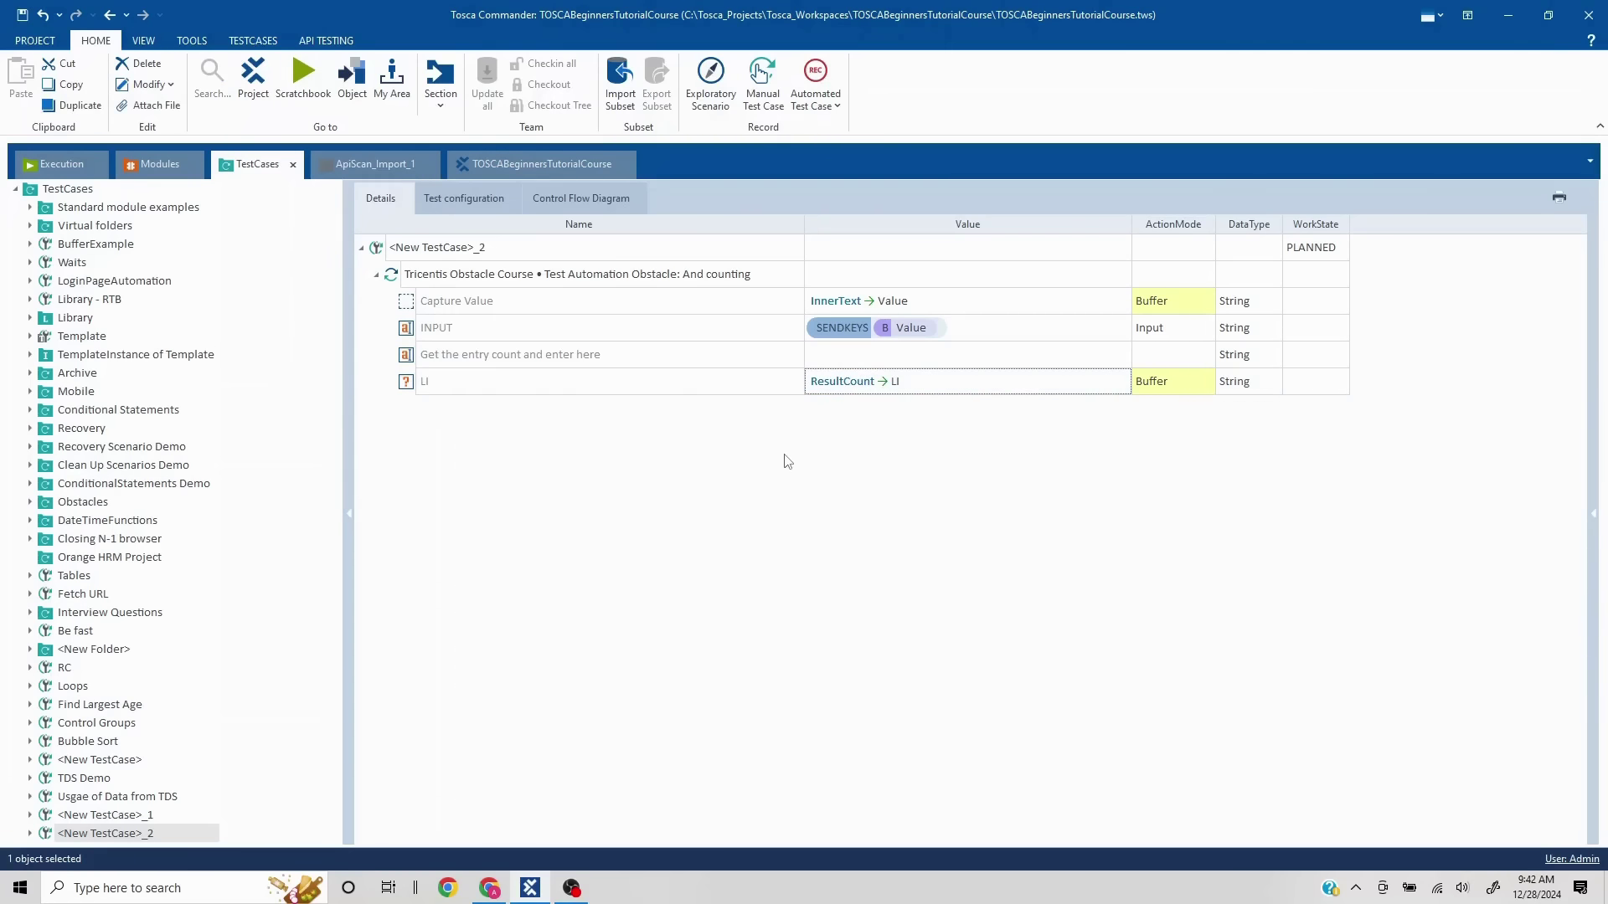
Disable the Capture Value and INPUT items of the And counting test step
{"action": "left_click", "coordinate": [474, 307]}
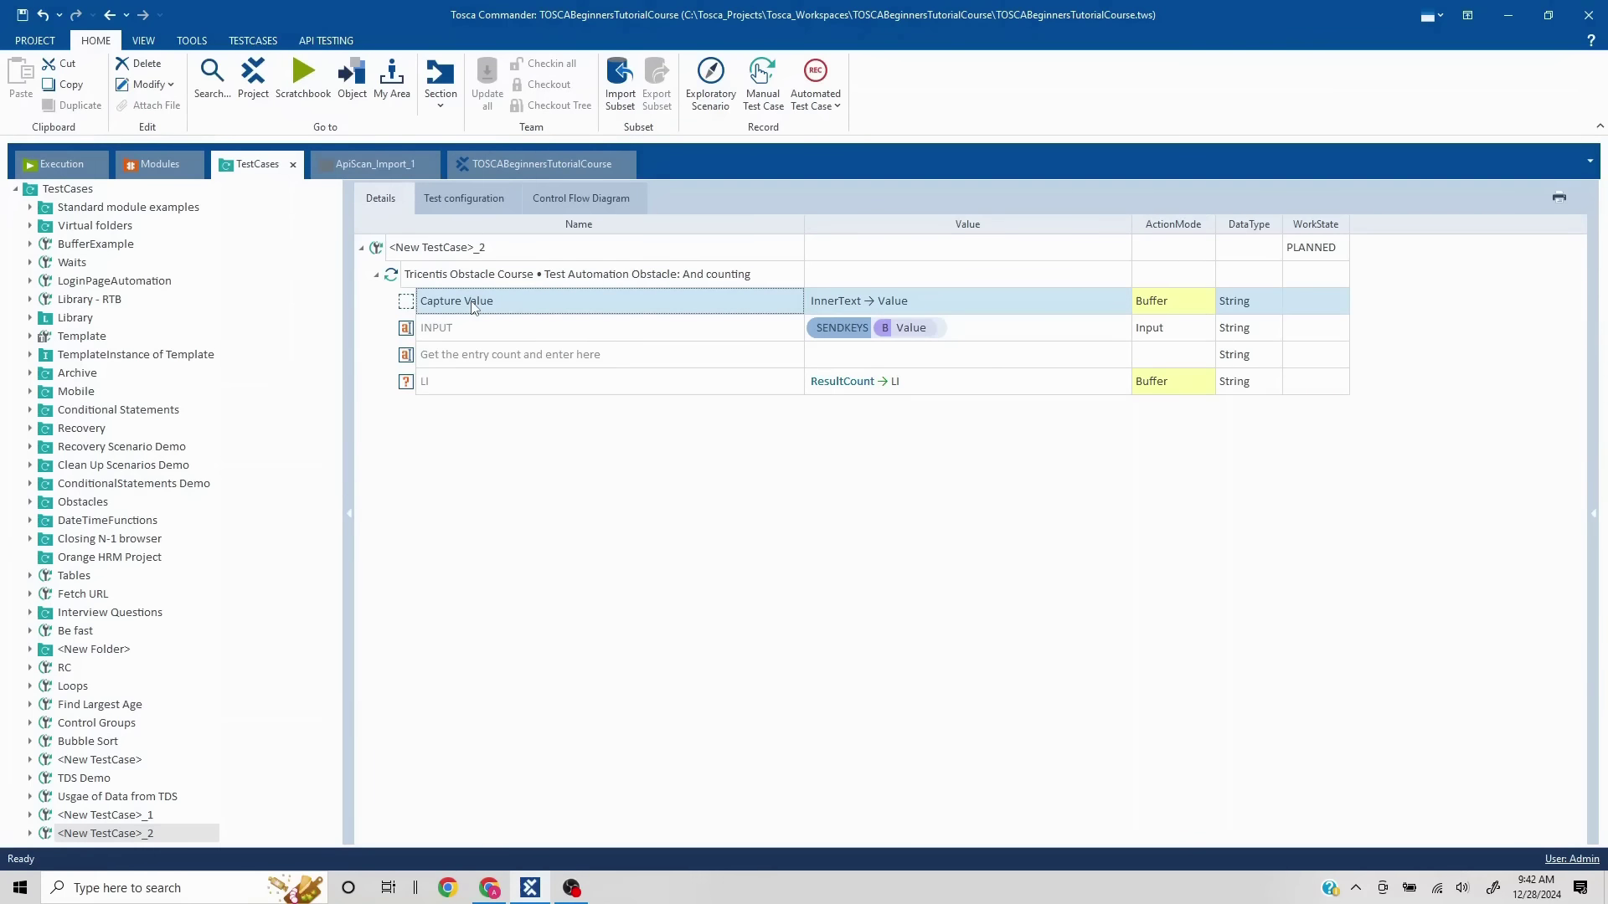
{"action": "key", "text": "shift+Down"}
{"action": "right_click", "coordinate": [474, 306]}
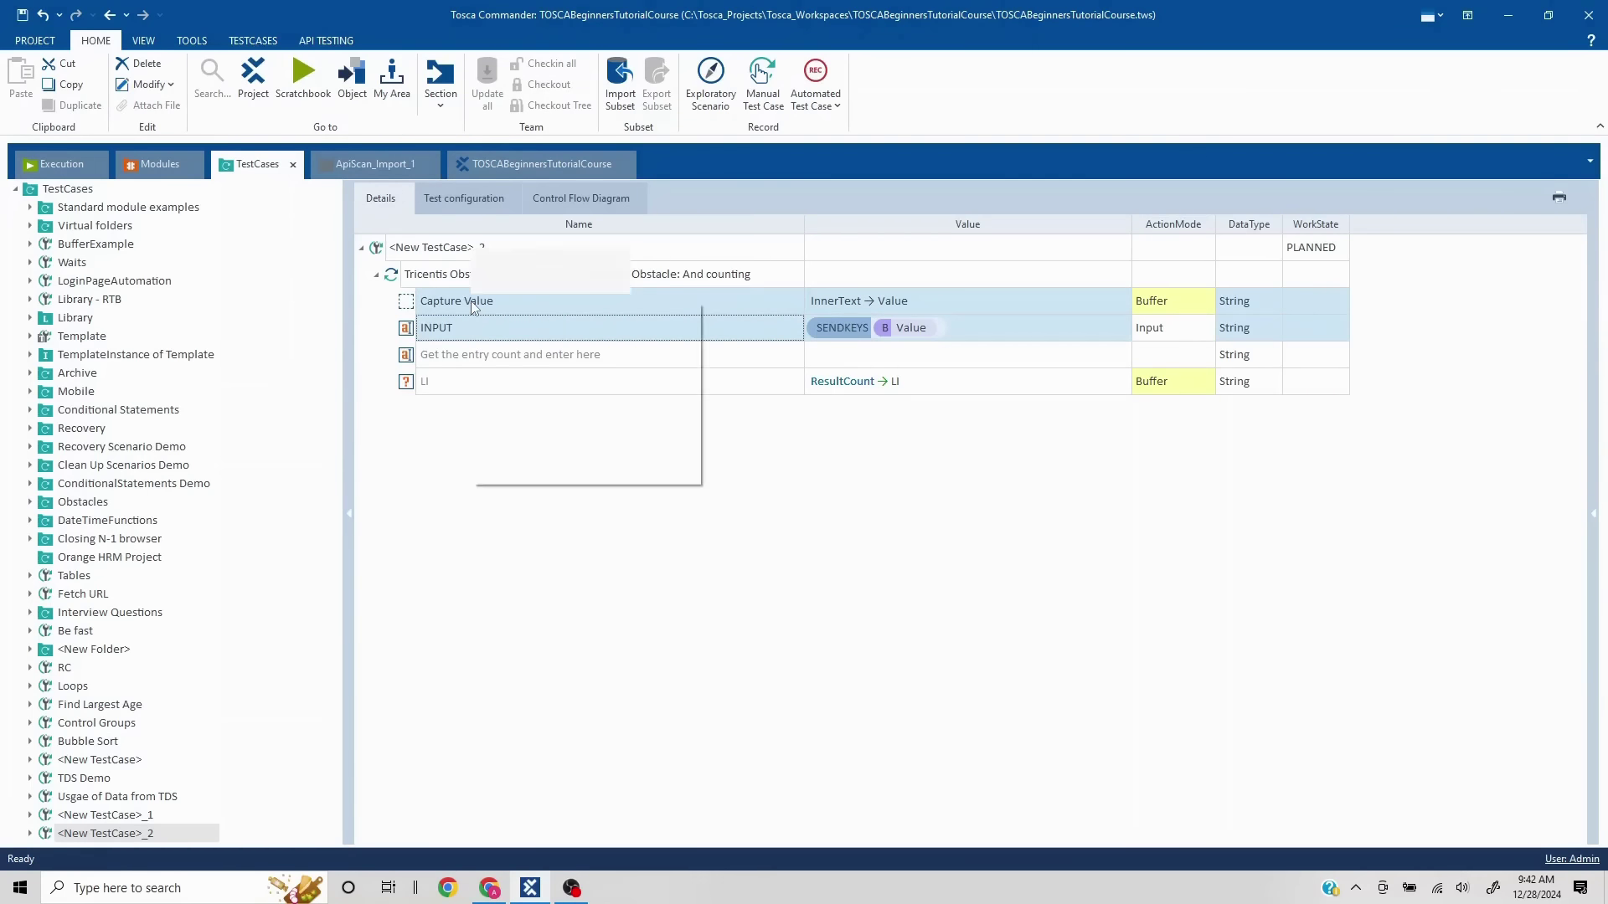
{"action": "left_click", "coordinate": [518, 311]}
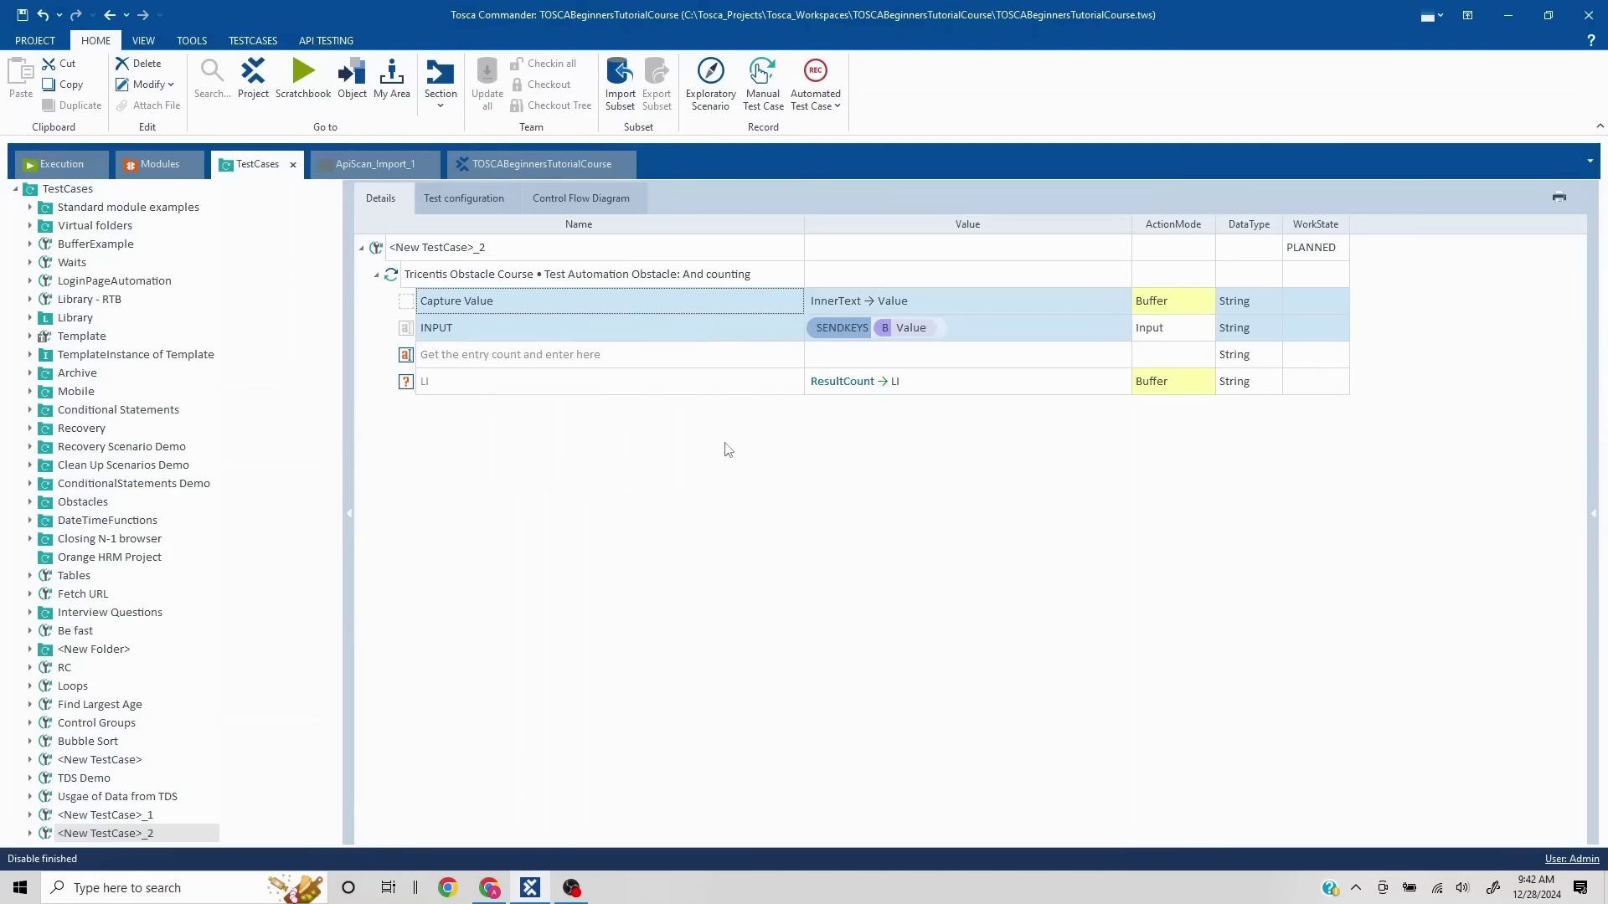
Run the And counting test step in ScratchBook with only the LI buffer item active, and return to Tosca Commander
{"action": "right_click", "coordinate": [414, 280]}
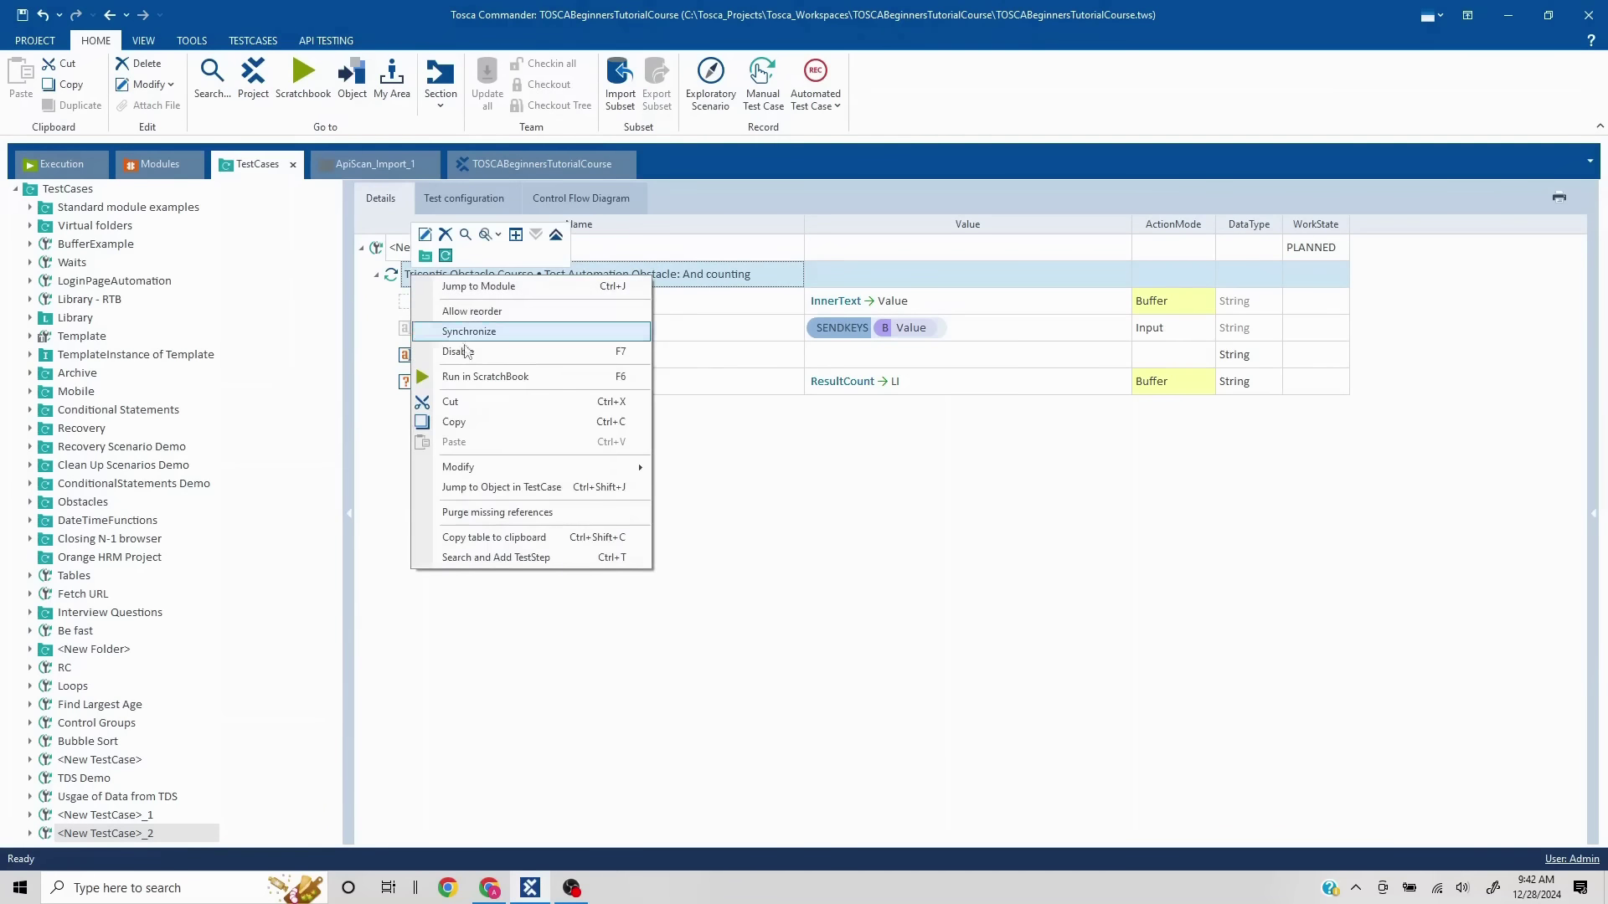
{"action": "left_click", "coordinate": [493, 383]}
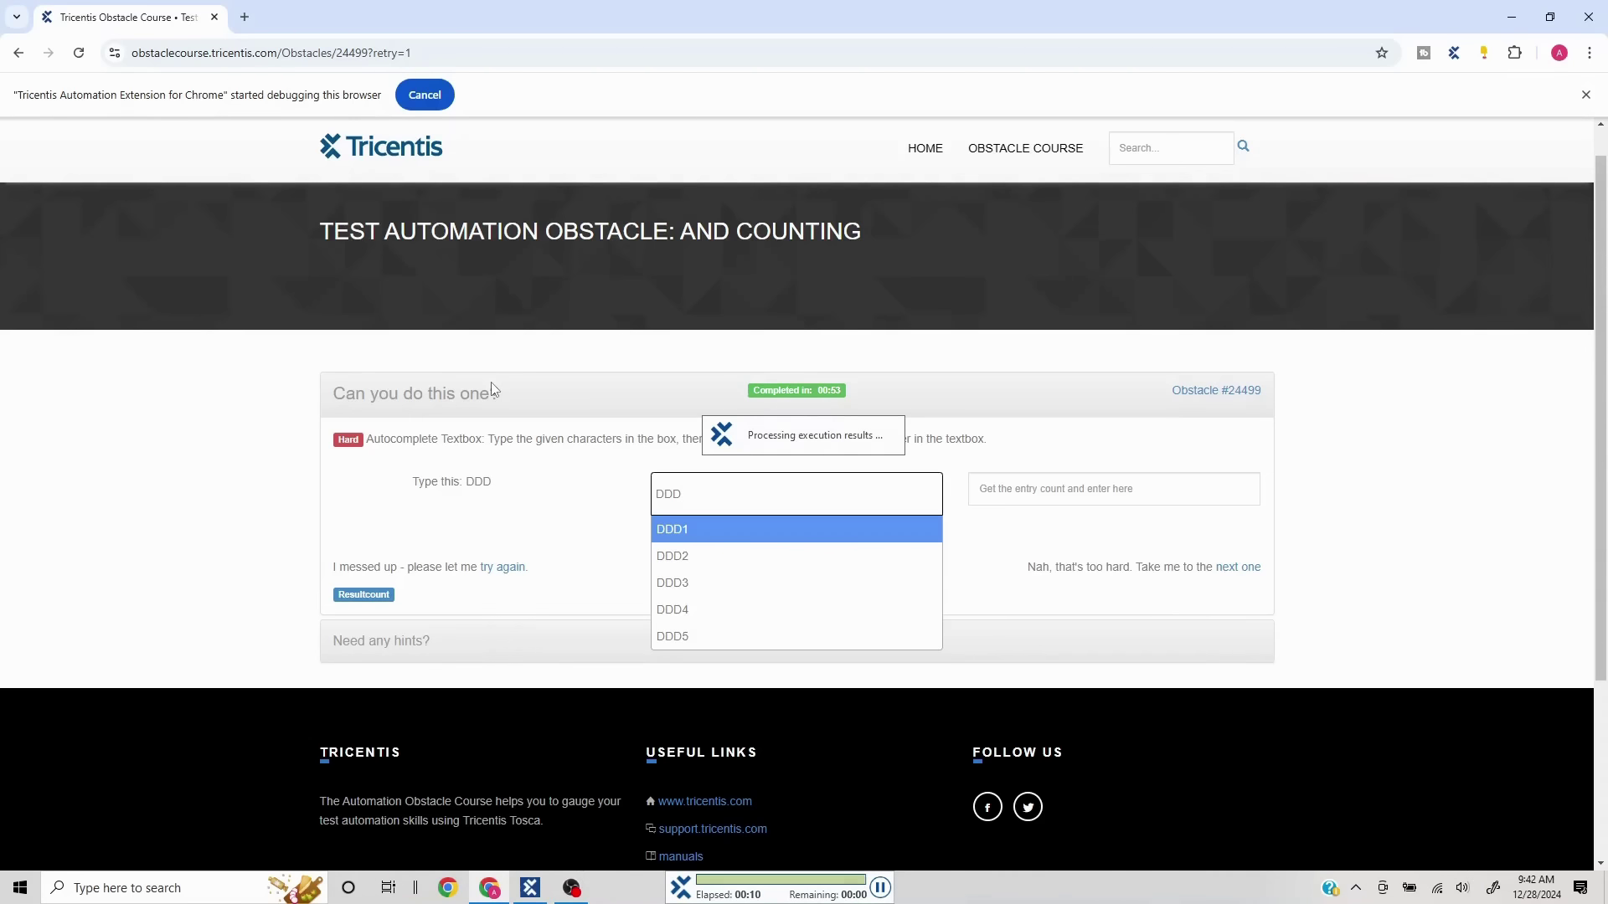
{"action": "left_click", "coordinate": [530, 887]}
Read the full Loginfo entry of the LI item in the ScratchBook results, and close the results
{"action": "left_click", "coordinate": [84, 134]}
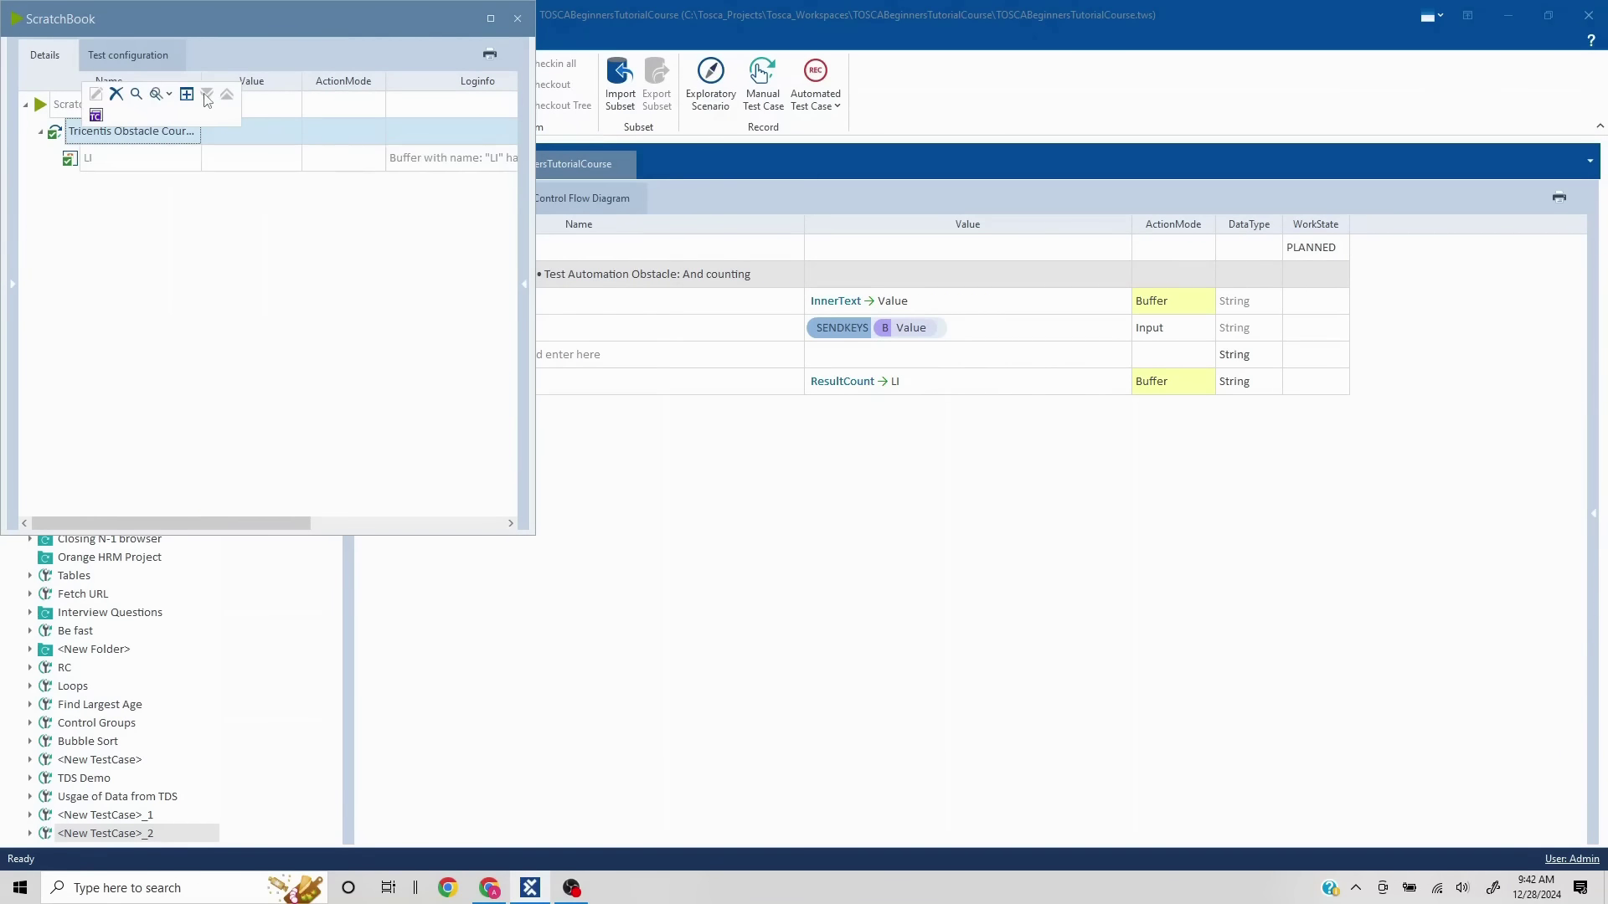
{"action": "left_click", "coordinate": [437, 156]}
{"action": "left_click", "coordinate": [512, 160]}
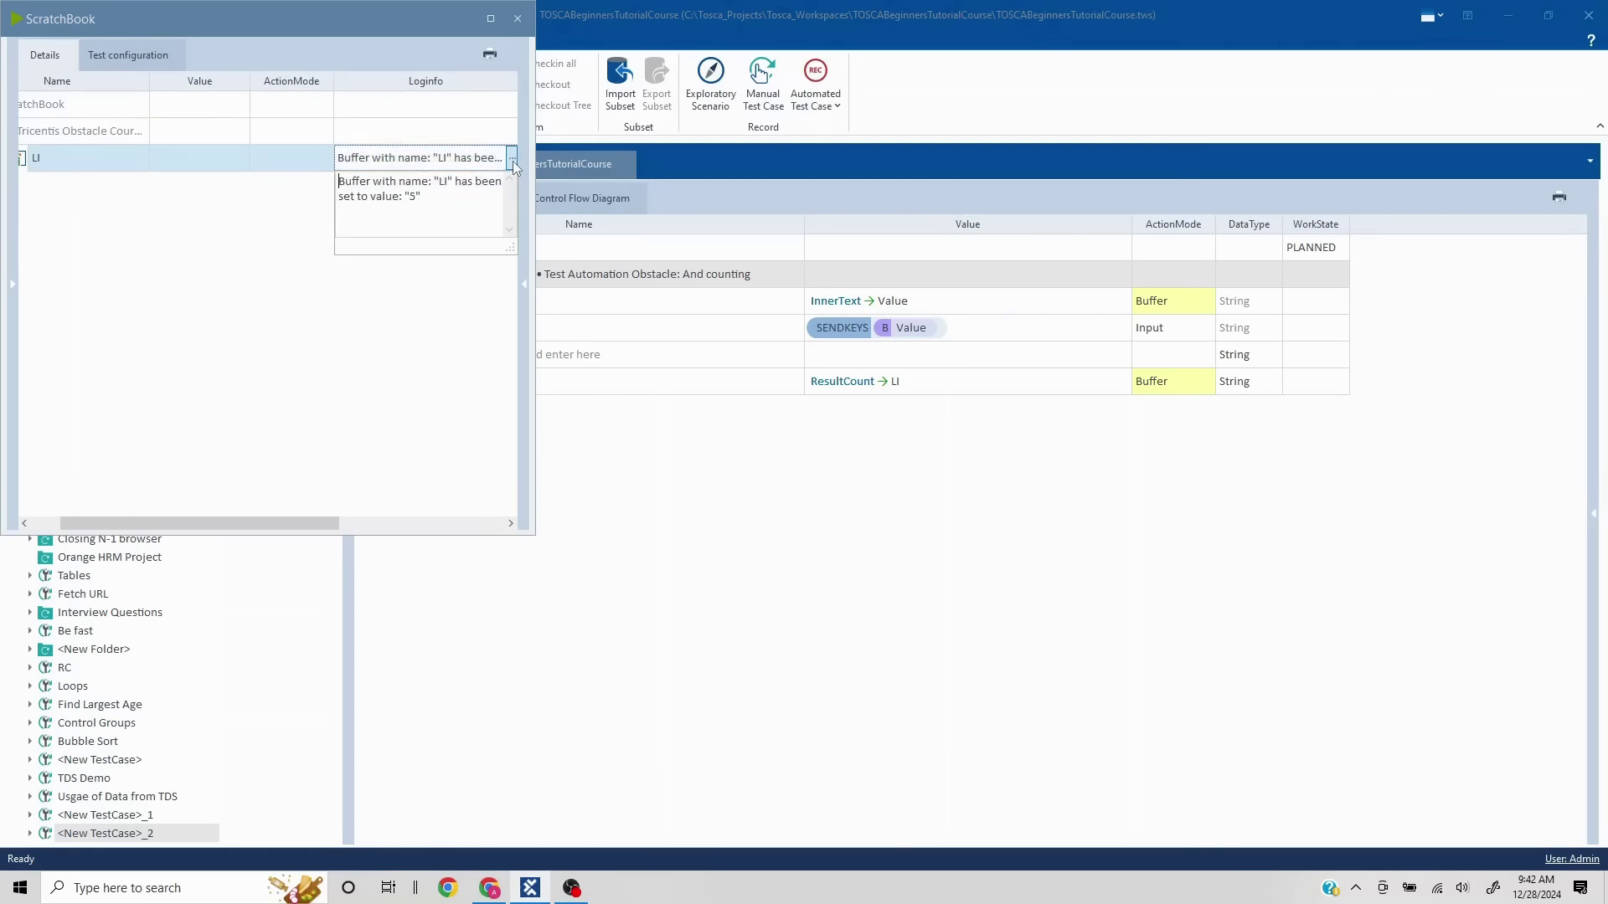
{"action": "left_click_drag", "start_coordinate": [421, 197], "coordinate": [323, 179]}
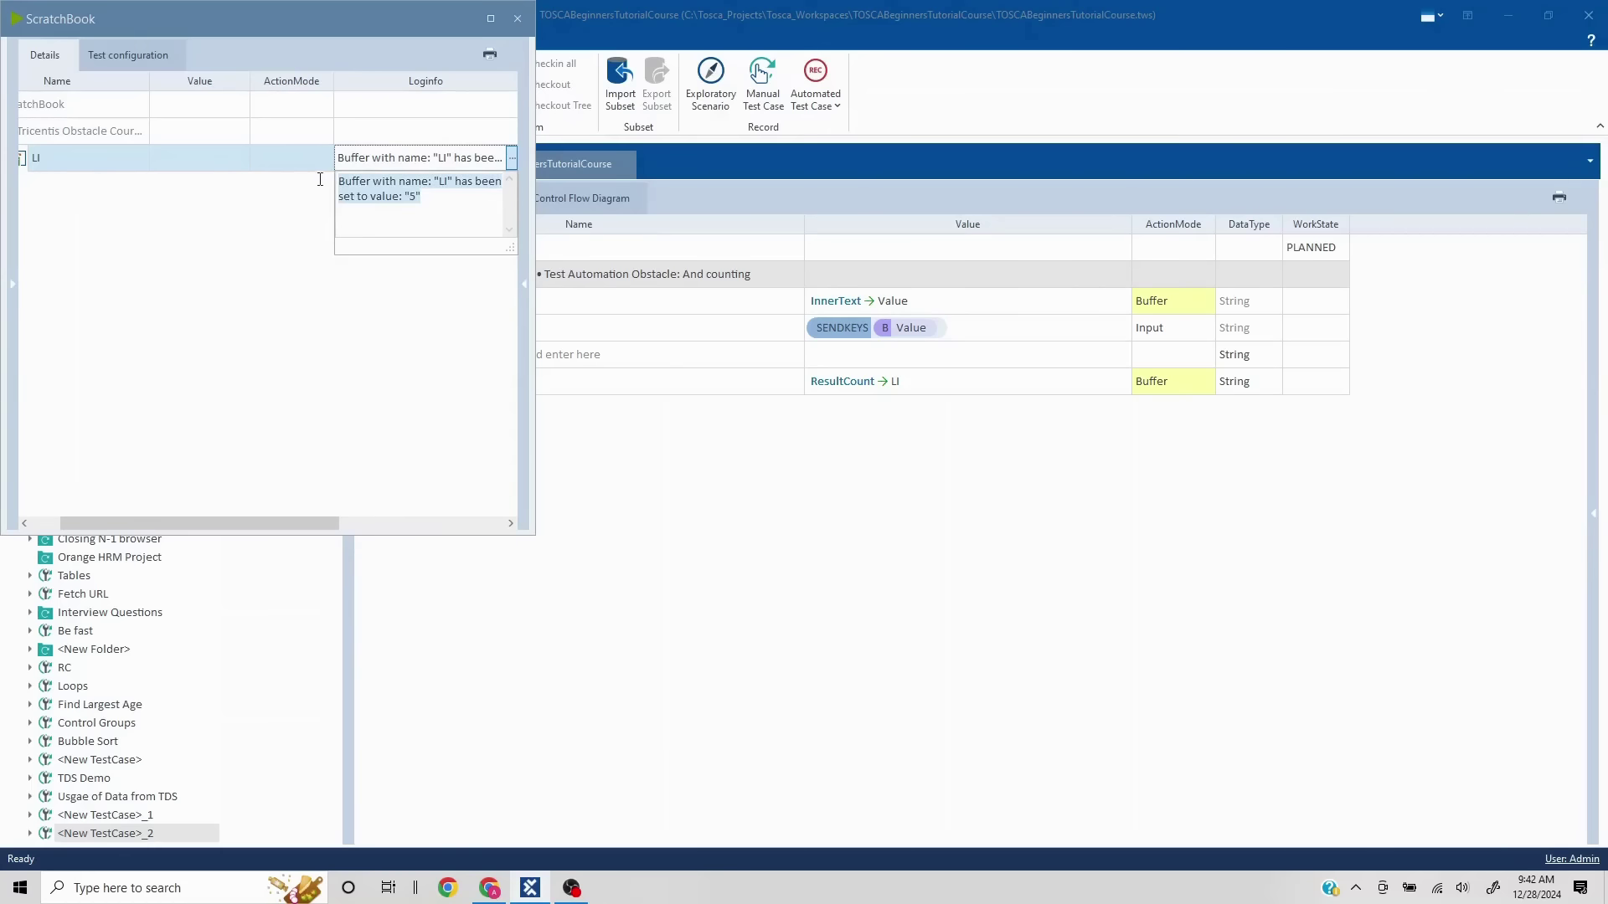
{"action": "left_click", "coordinate": [517, 18]}
{"action": "left_click", "coordinate": [517, 17]}
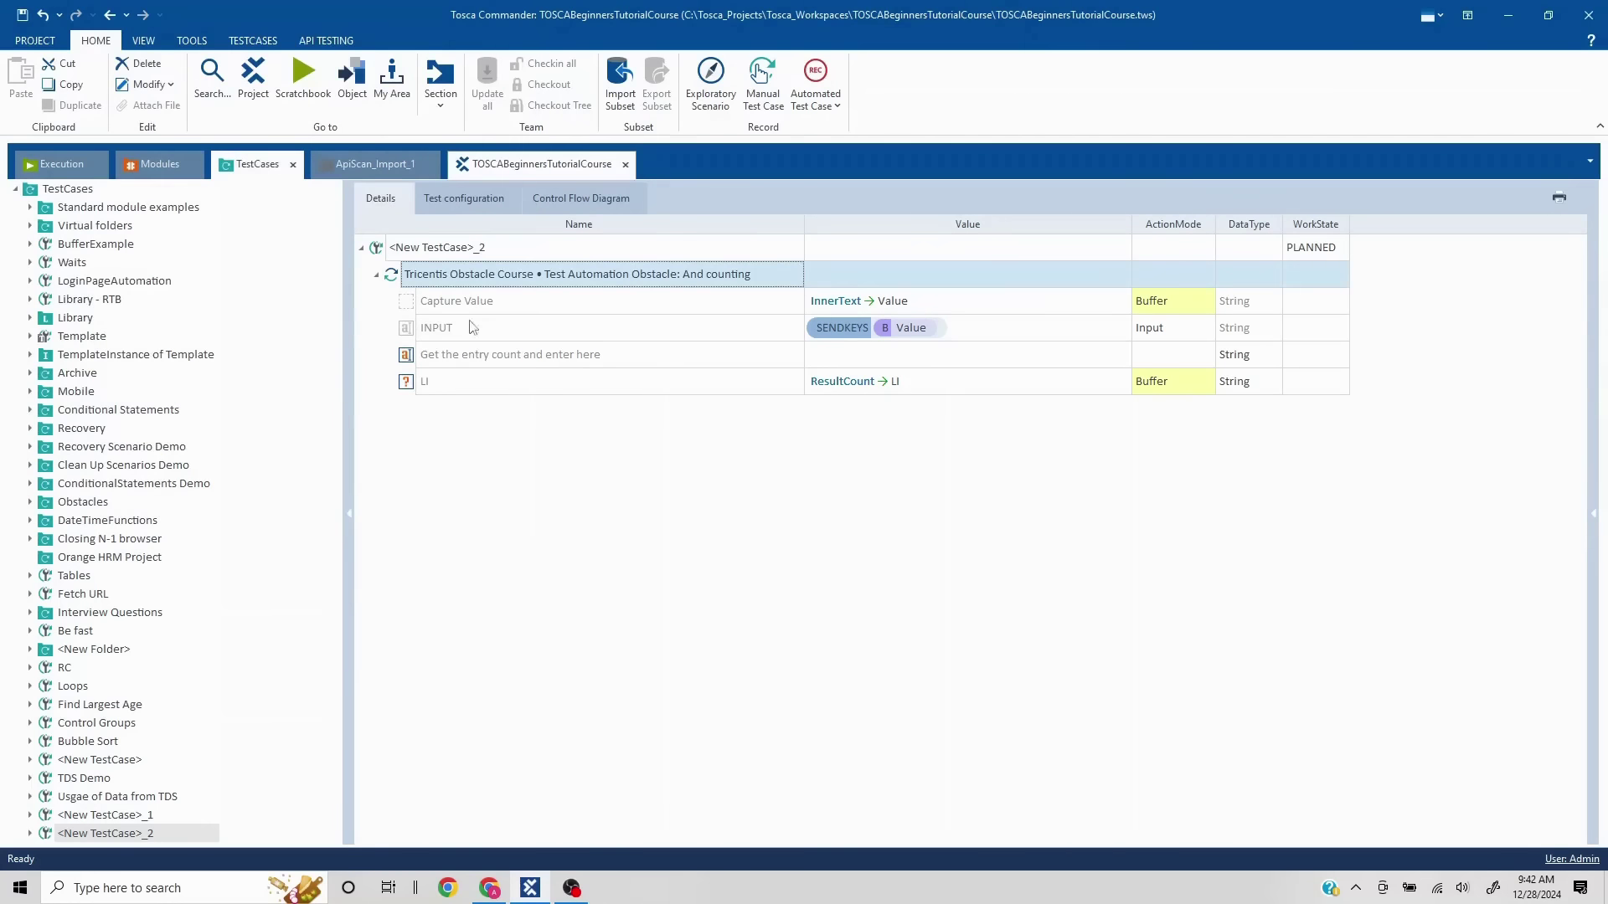
Disable the LI item of the And counting test step
{"action": "left_click", "coordinate": [437, 383]}
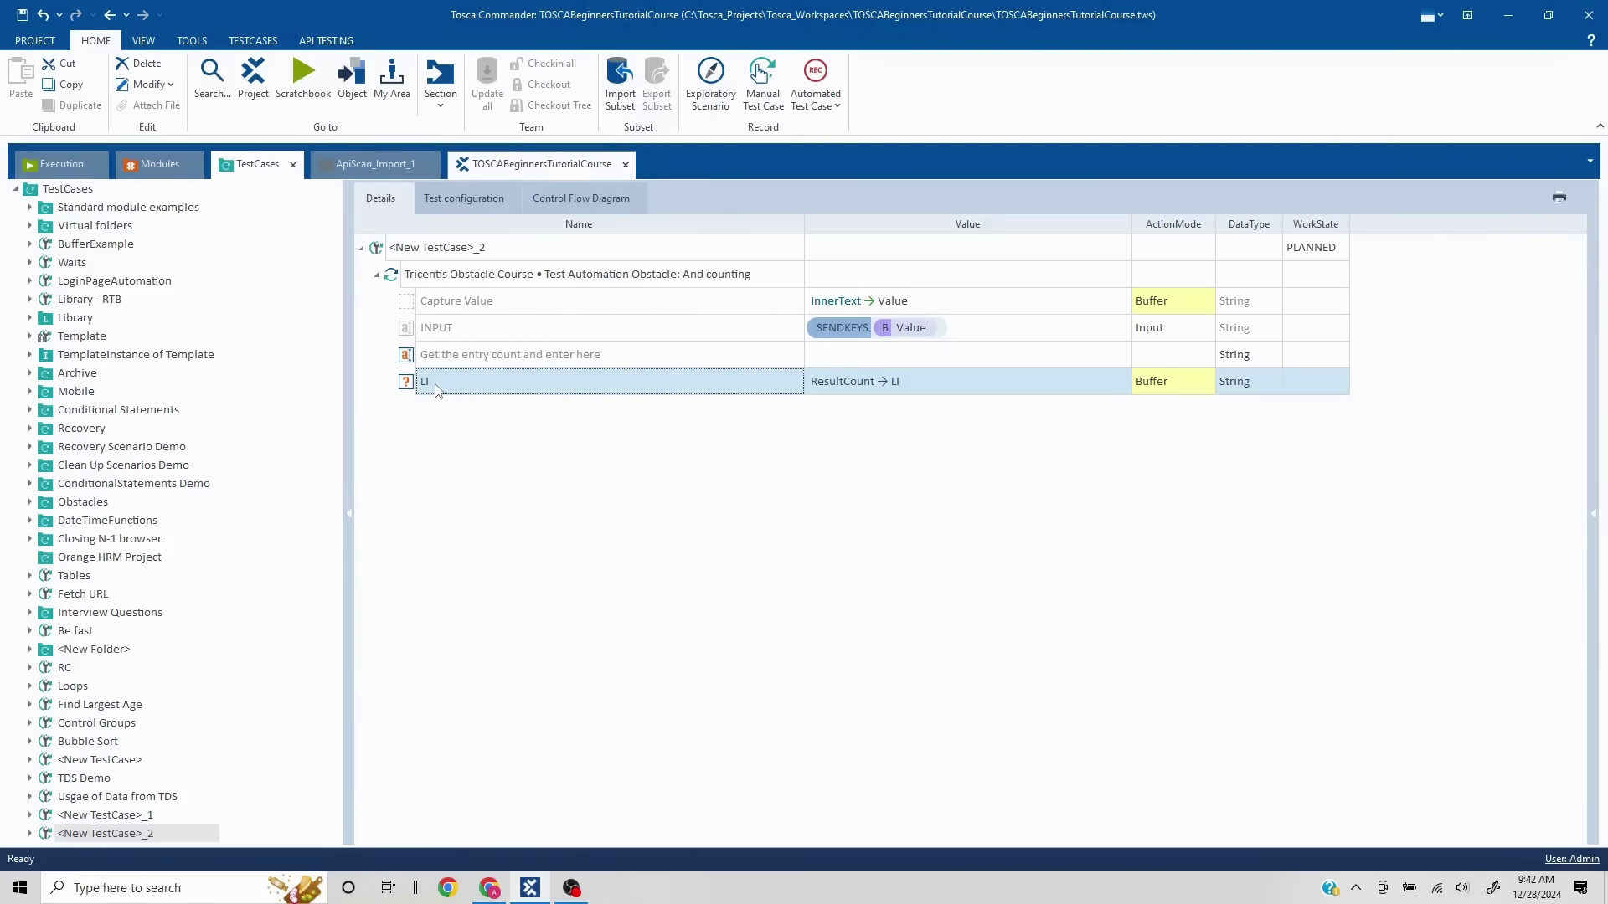
{"action": "right_click", "coordinate": [435, 385]}
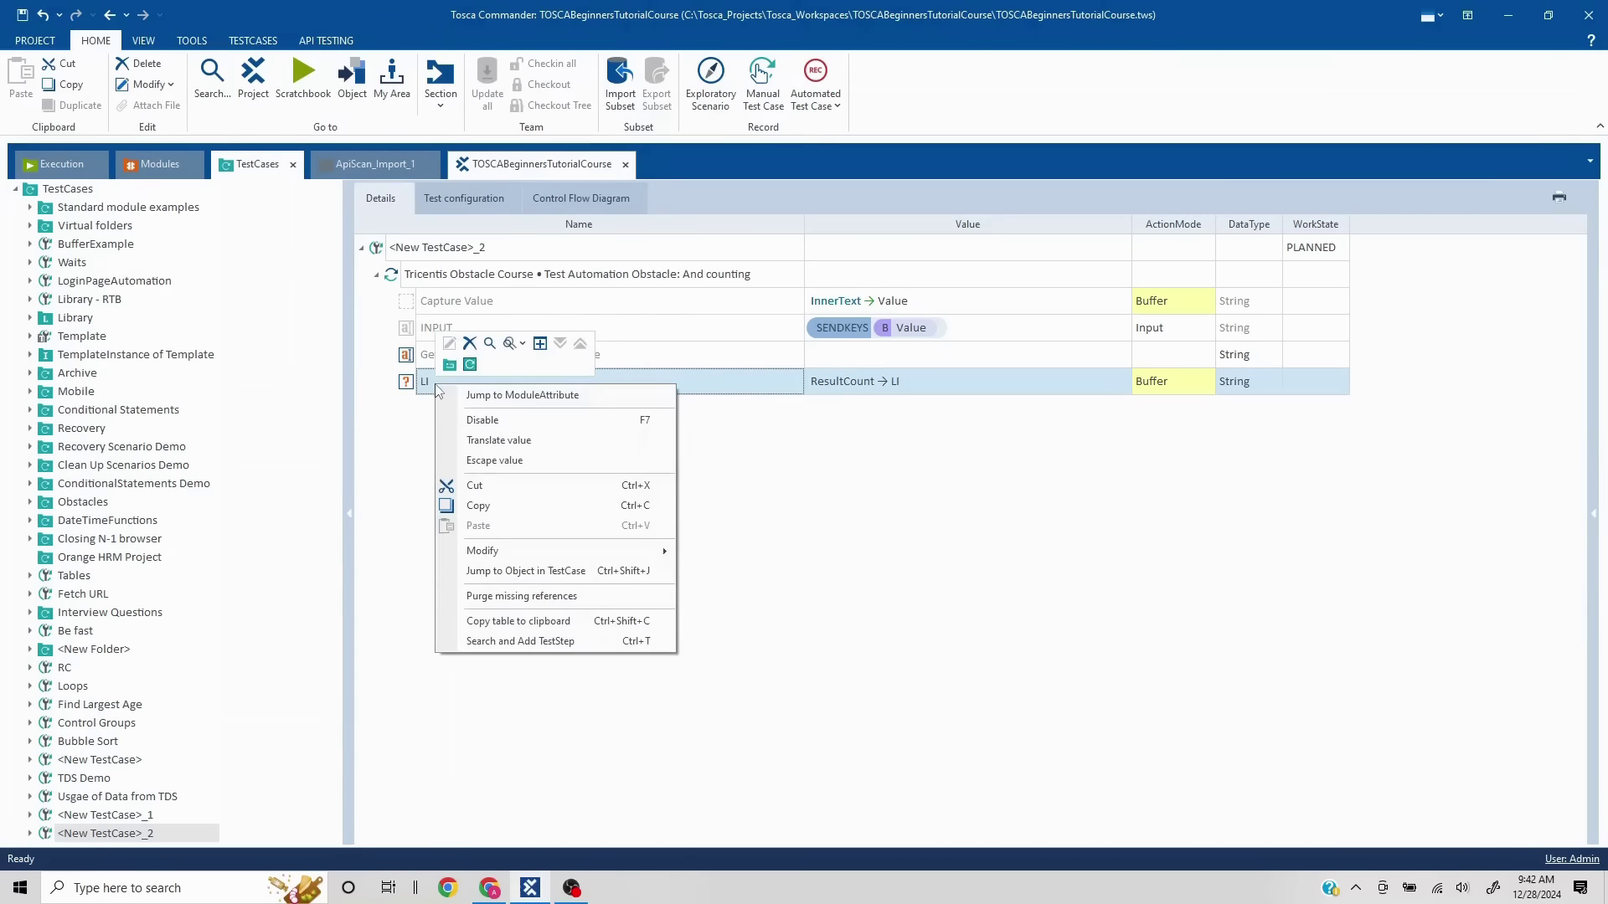
{"action": "left_click", "coordinate": [502, 423]}
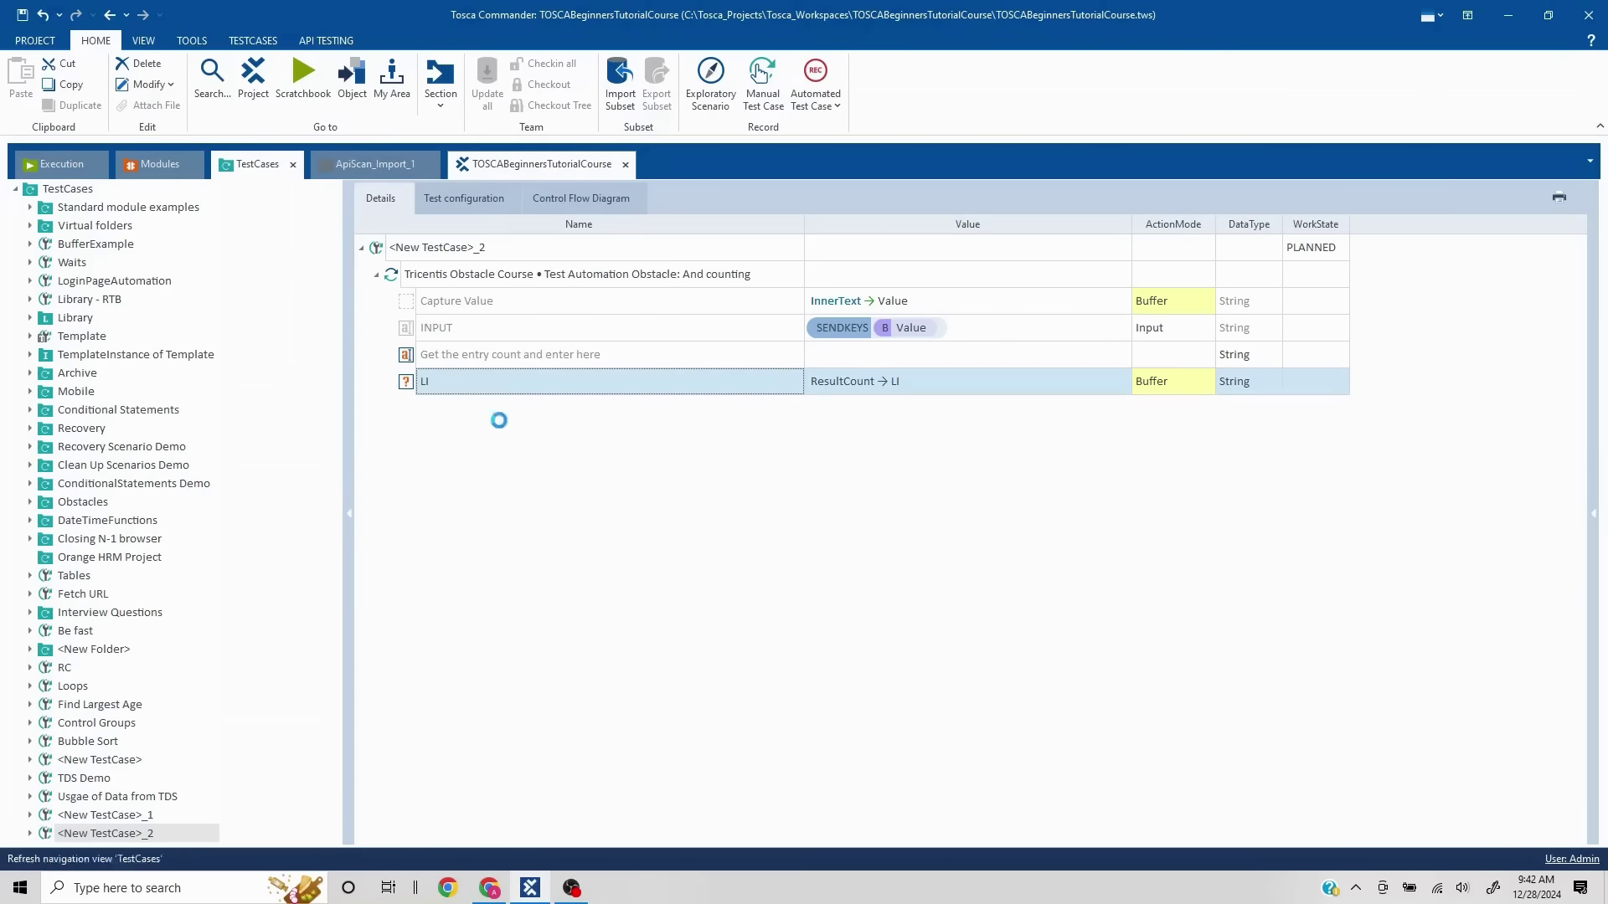
{"action": "left_click", "coordinate": [427, 358]}
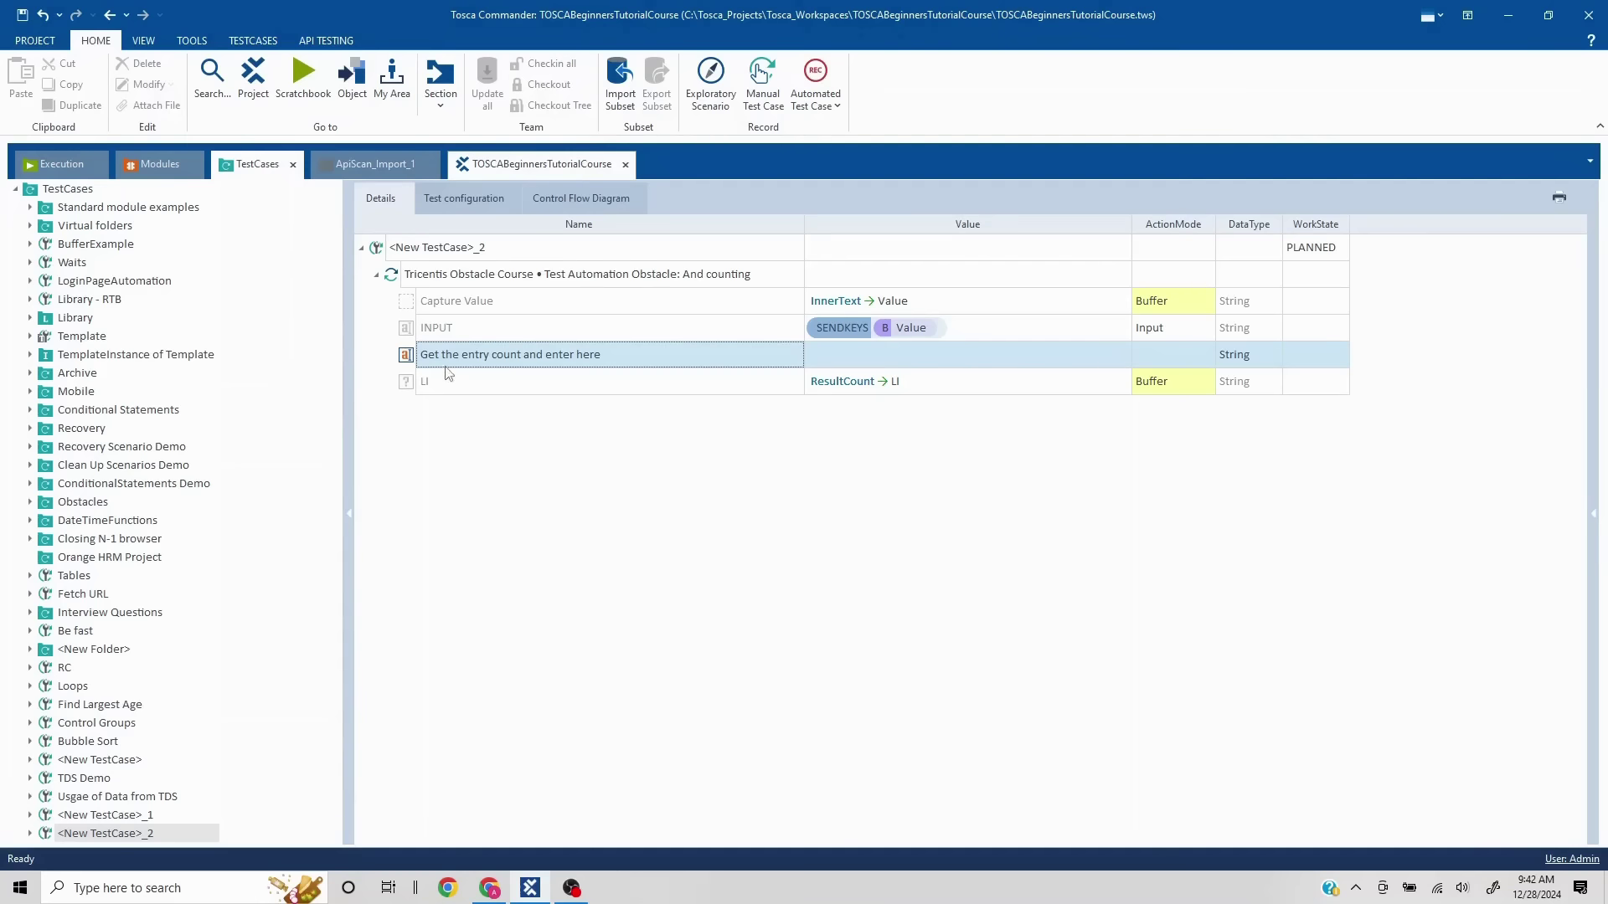
{"action": "right_click", "coordinate": [442, 358]}
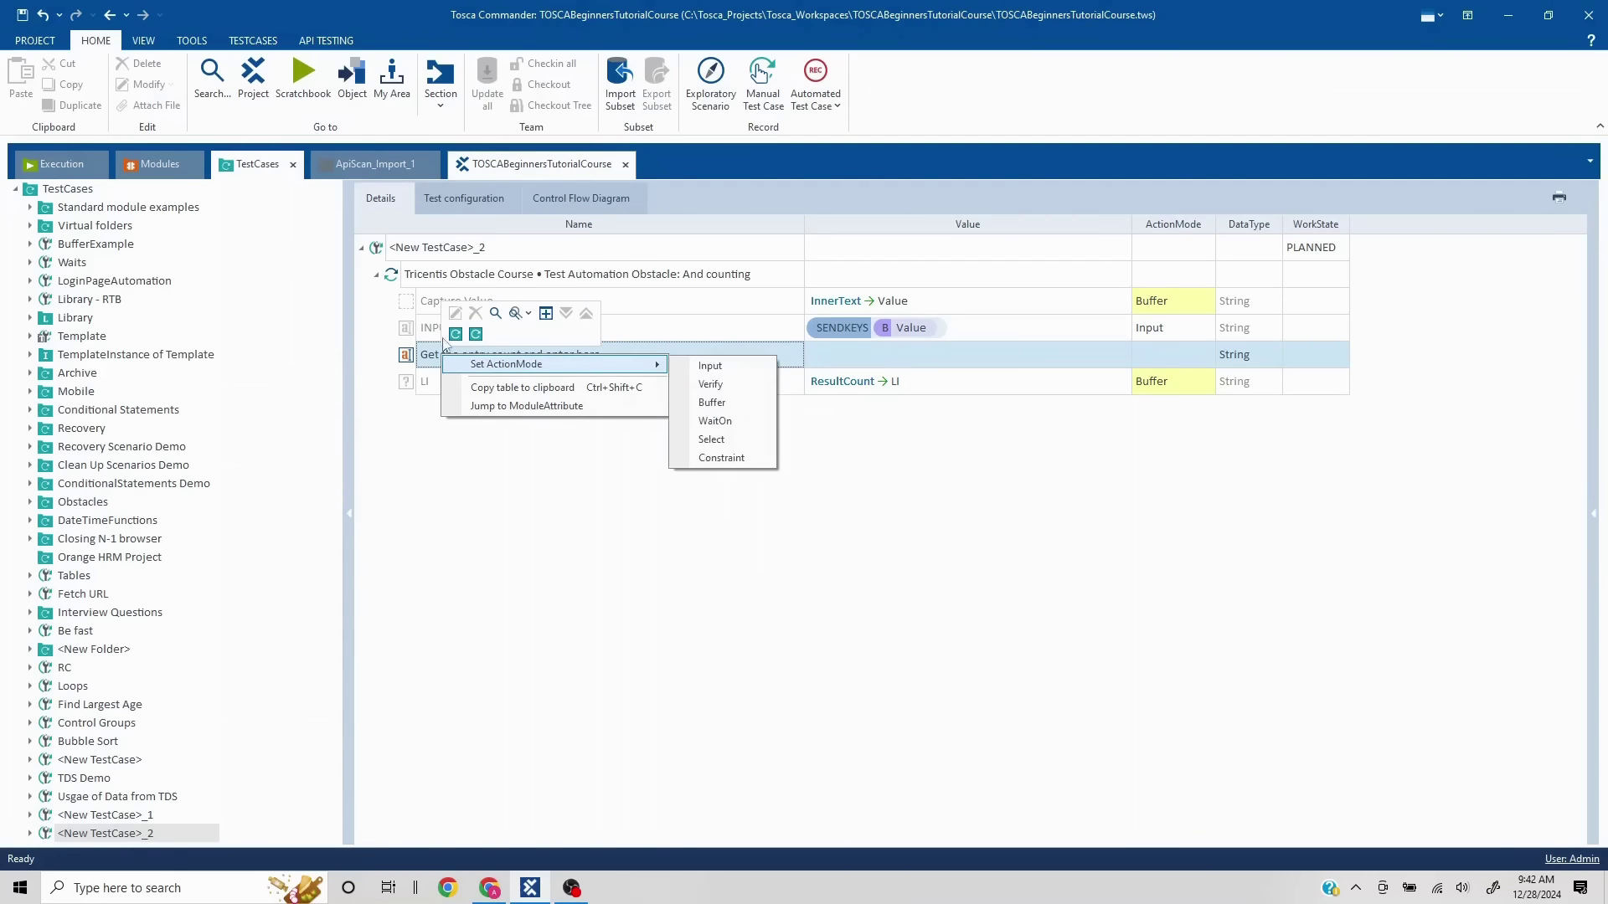
{"action": "left_click", "coordinate": [411, 284]}
In the And counting module, move the "Get the entry count and enter here" attribute below LI, and return to the test case
{"action": "right_click", "coordinate": [409, 271]}
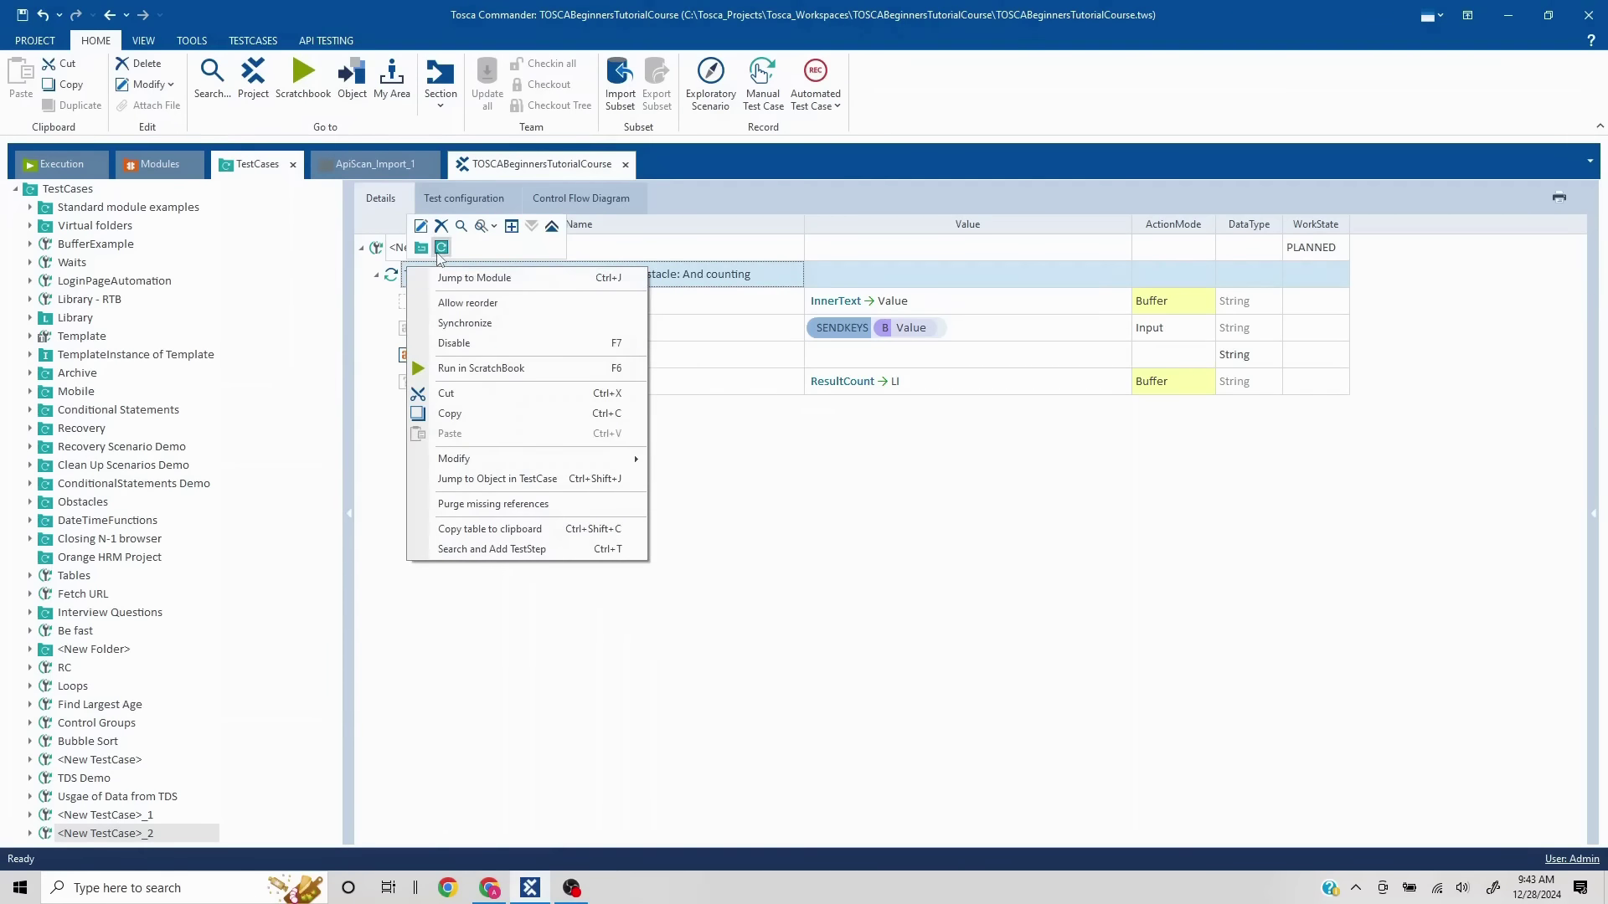
{"action": "left_click", "coordinate": [454, 282]}
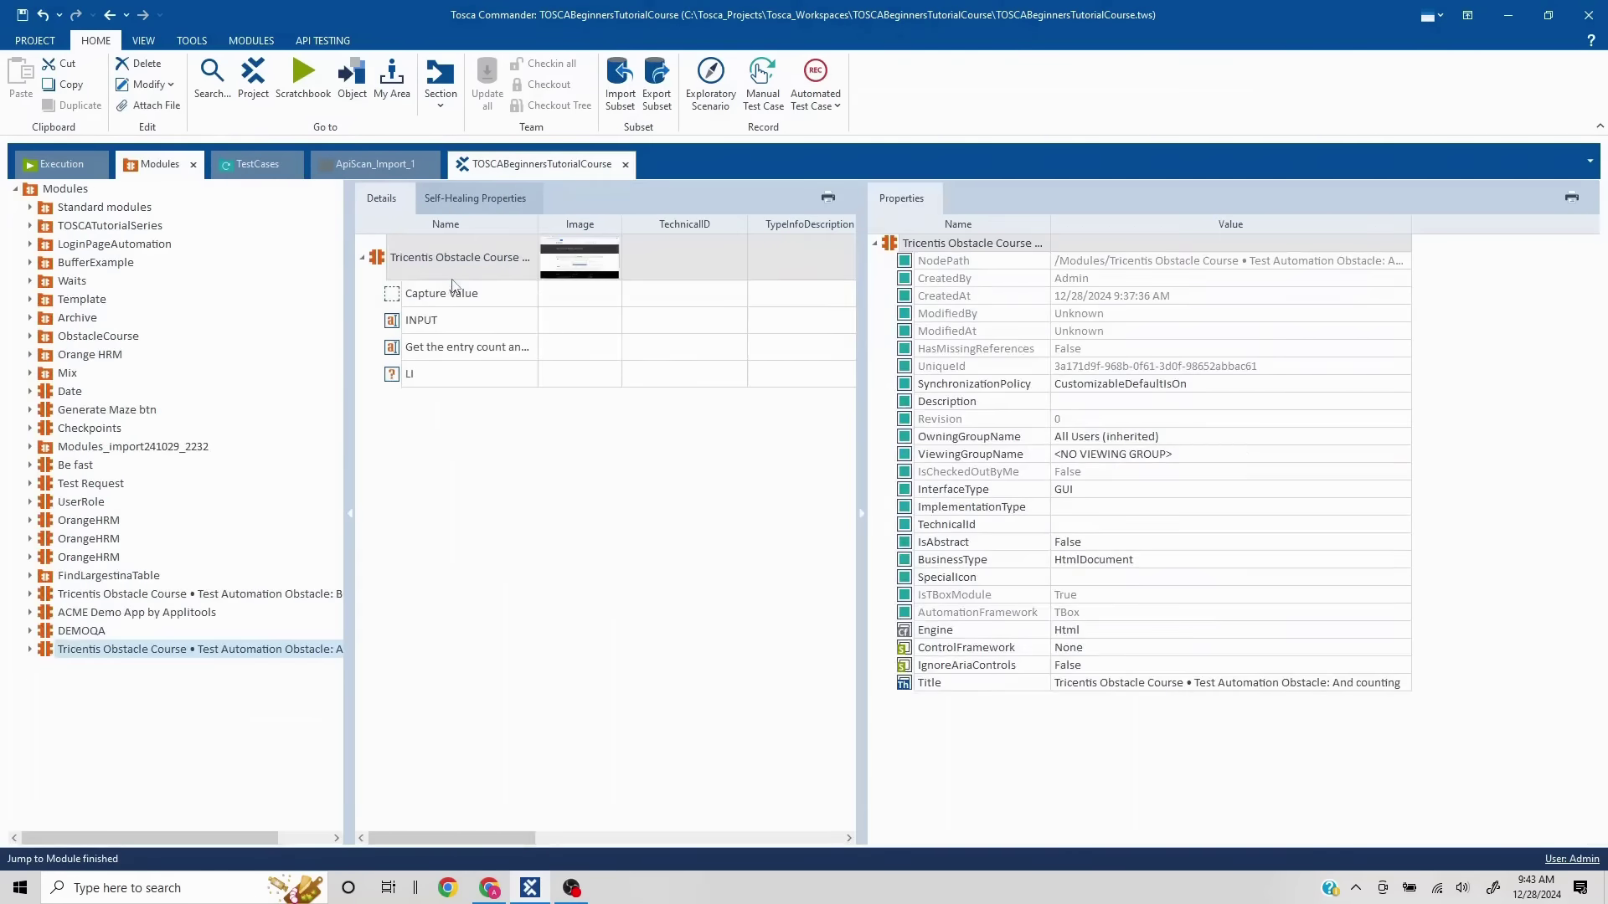
{"action": "left_click_drag", "start_coordinate": [392, 350], "coordinate": [410, 392]}
{"action": "left_click", "coordinate": [251, 164]}
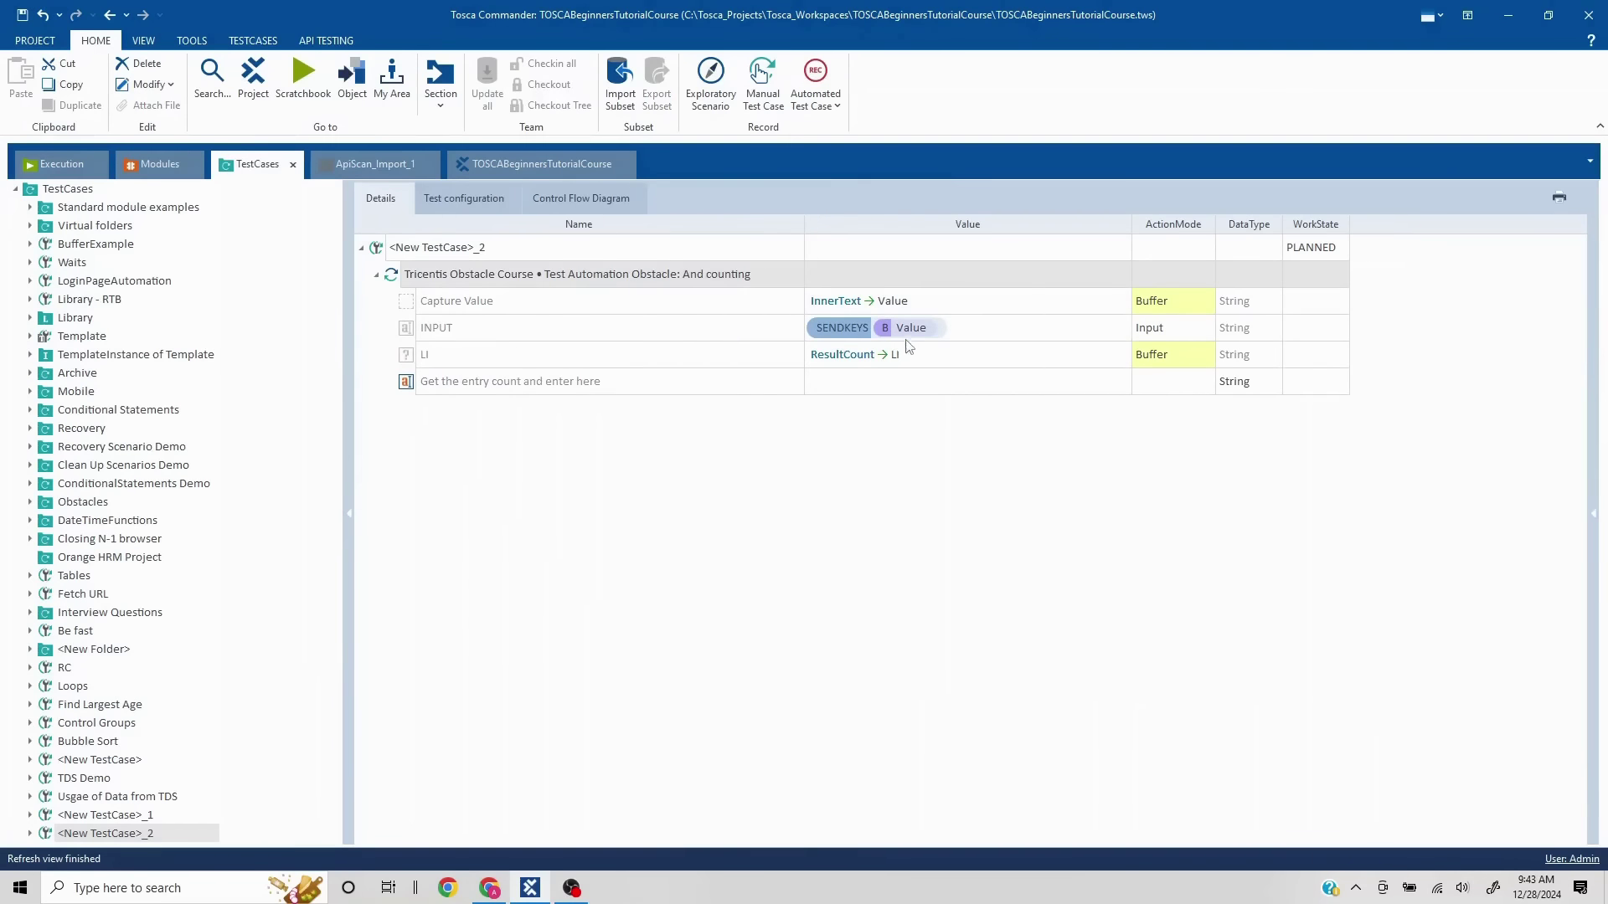
Set the value of the "Get the entry count and enter here" item to the buffer reference {B[LI]}
{"action": "left_click", "coordinate": [873, 385]}
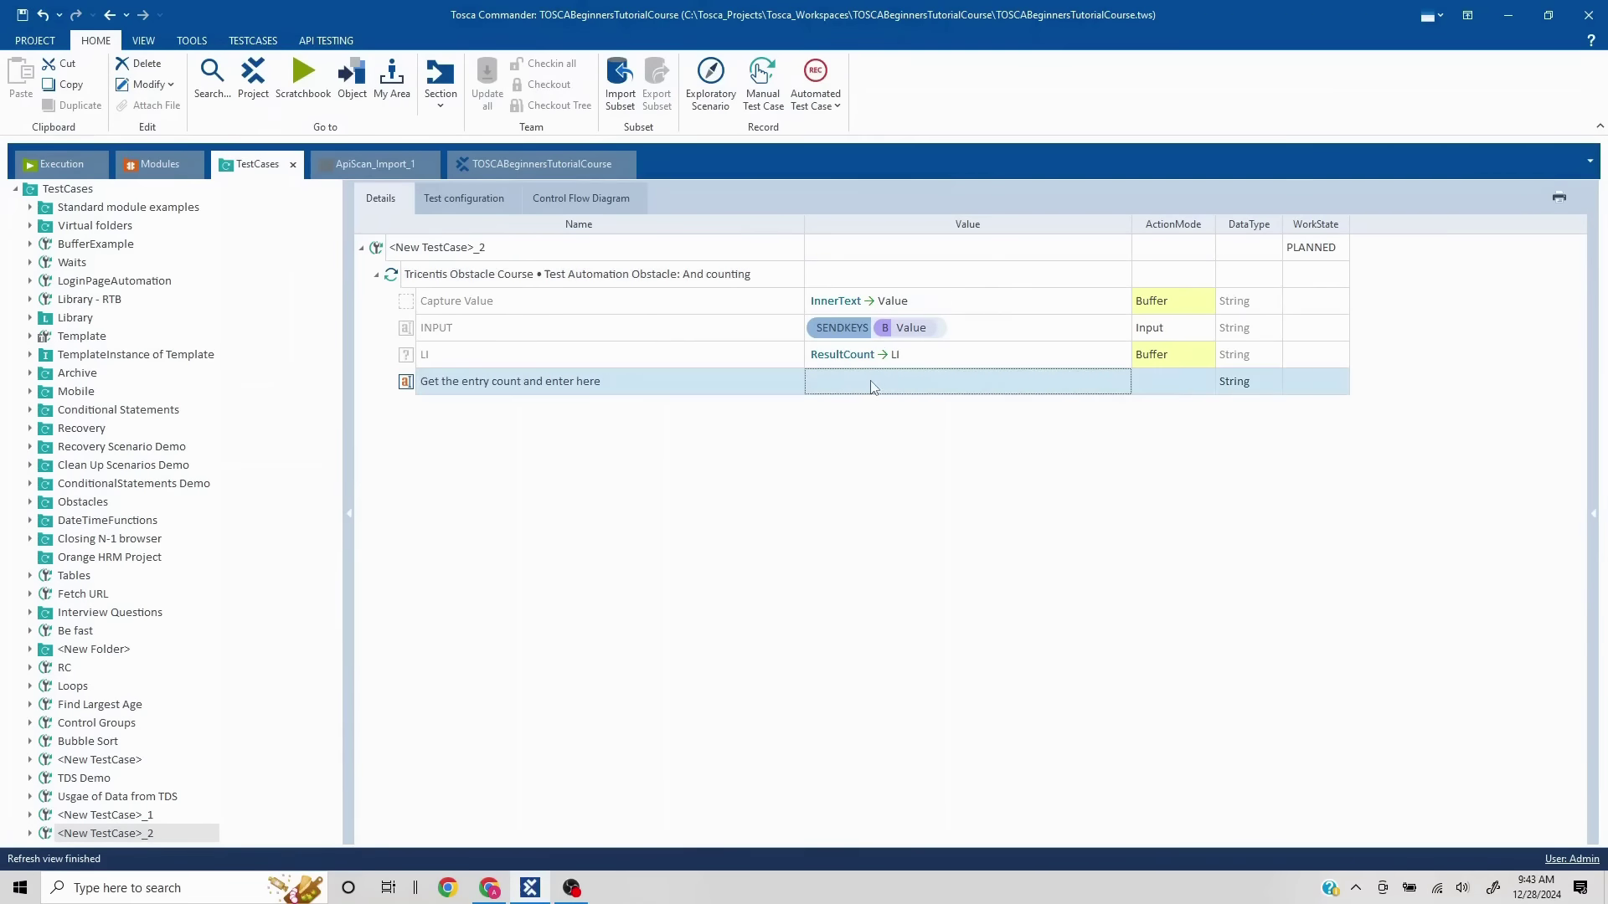
{"action": "left_click", "coordinate": [877, 385]}
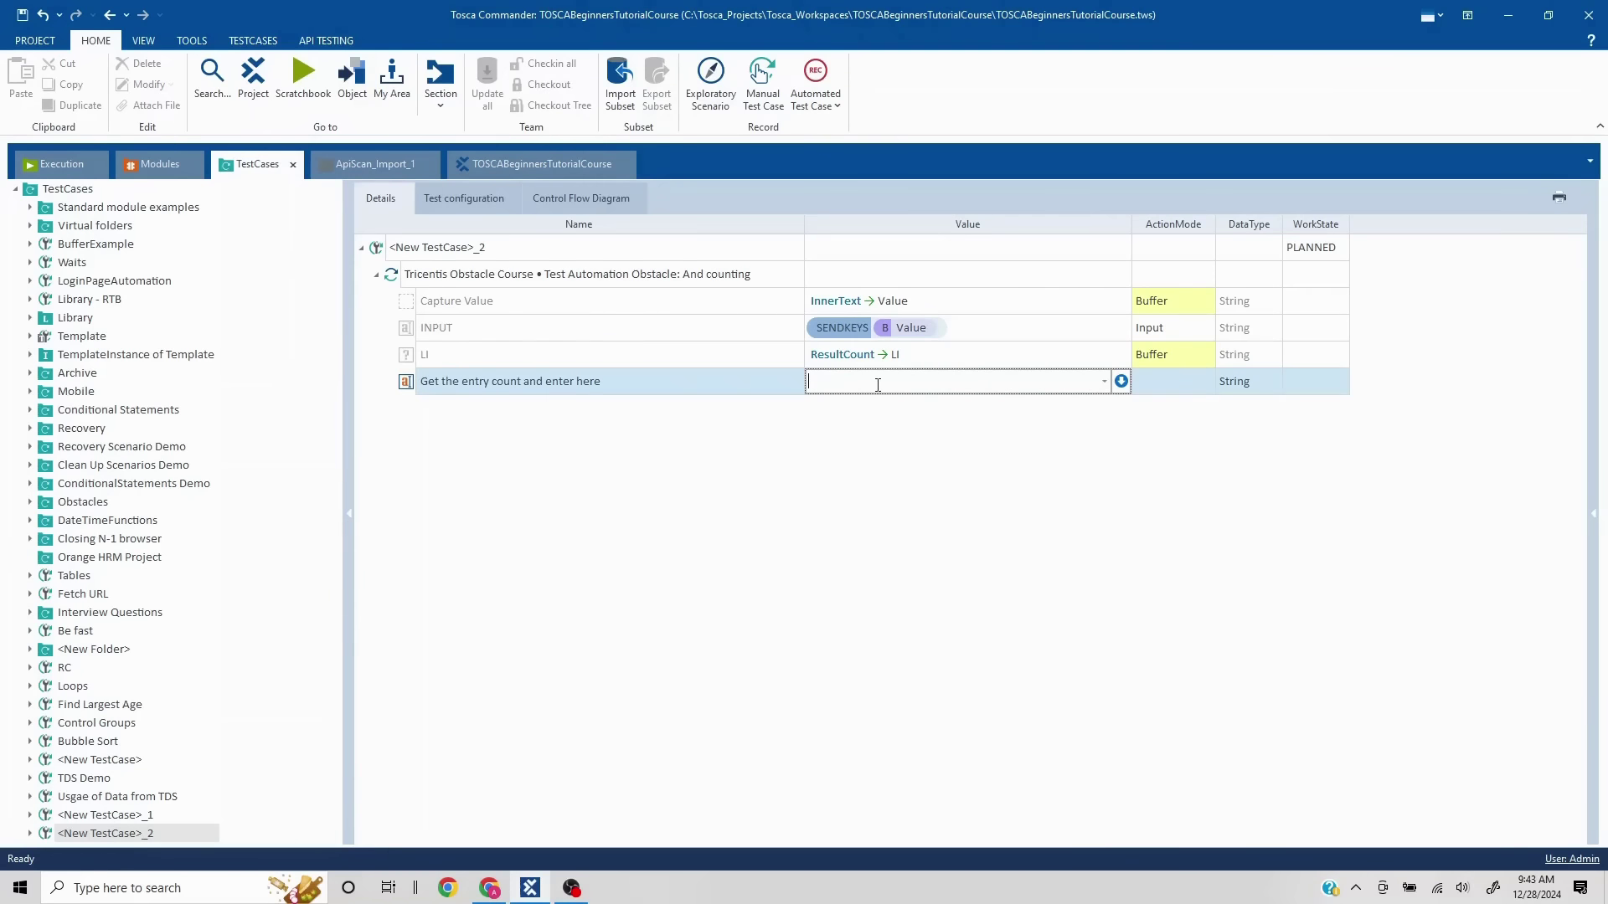
{"action": "type", "text": "{B["}
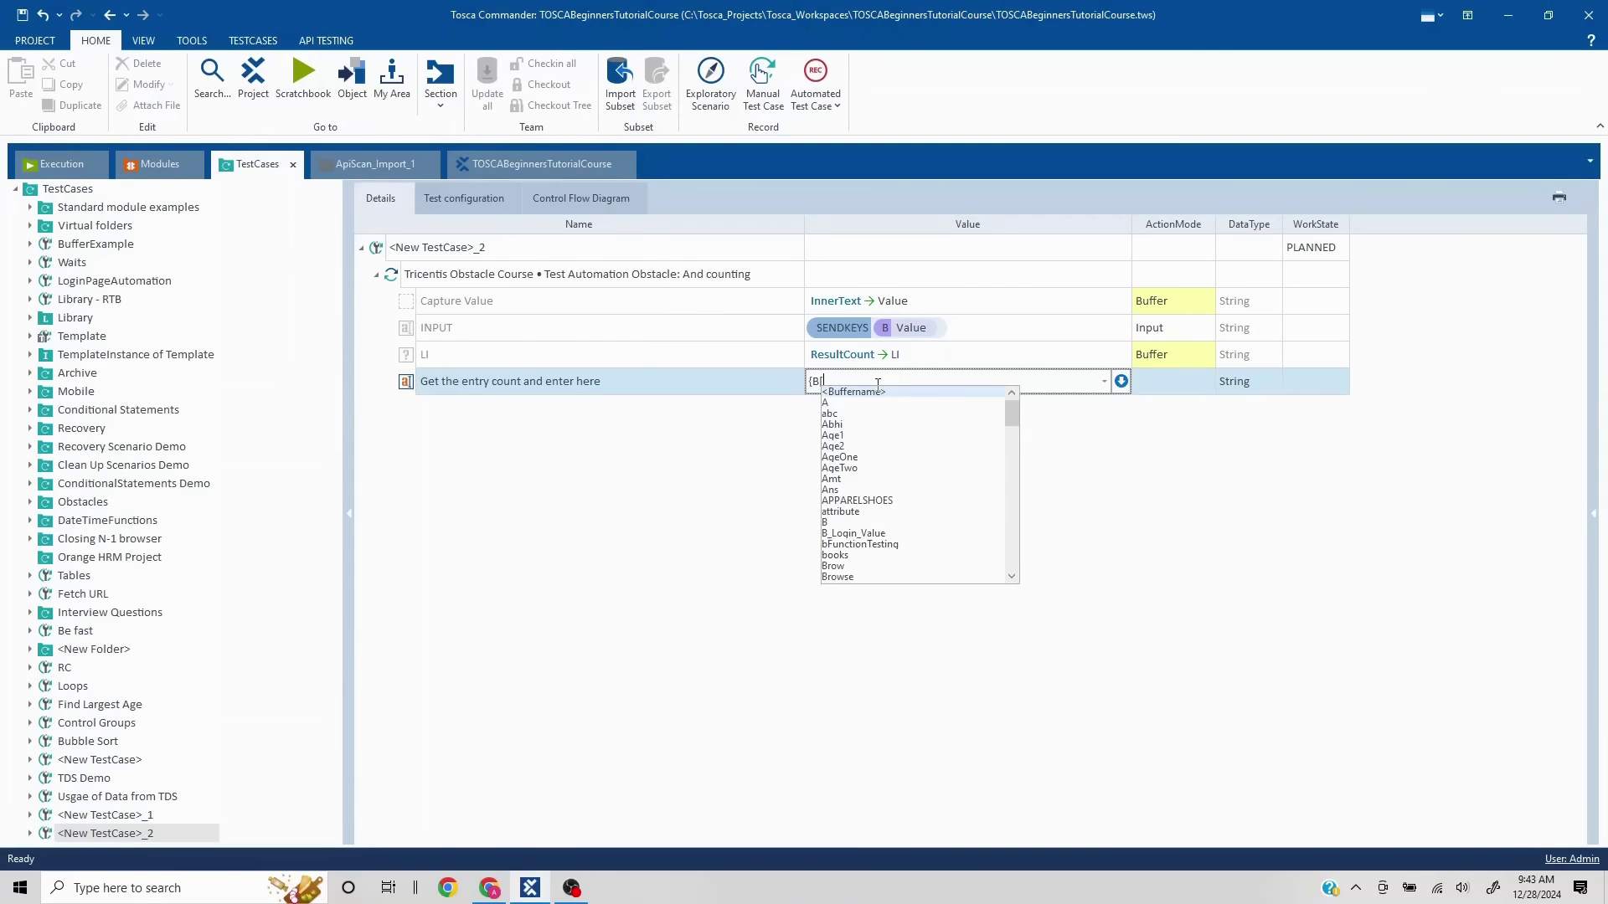
{"action": "type", "text": "LI]}"}
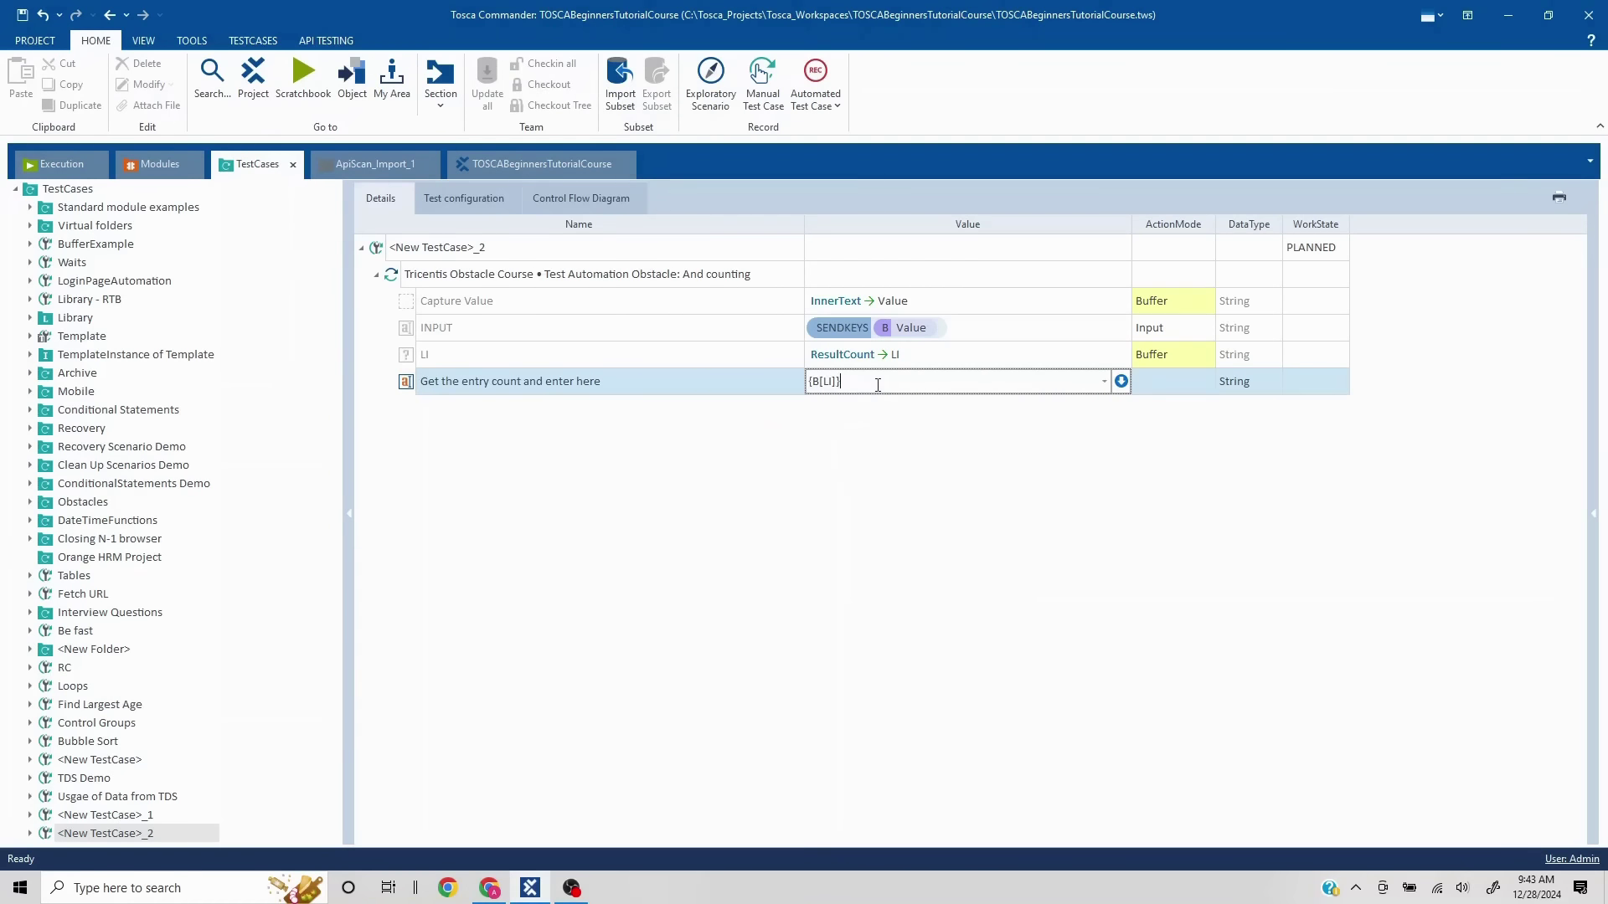
{"action": "key", "text": "Return"}
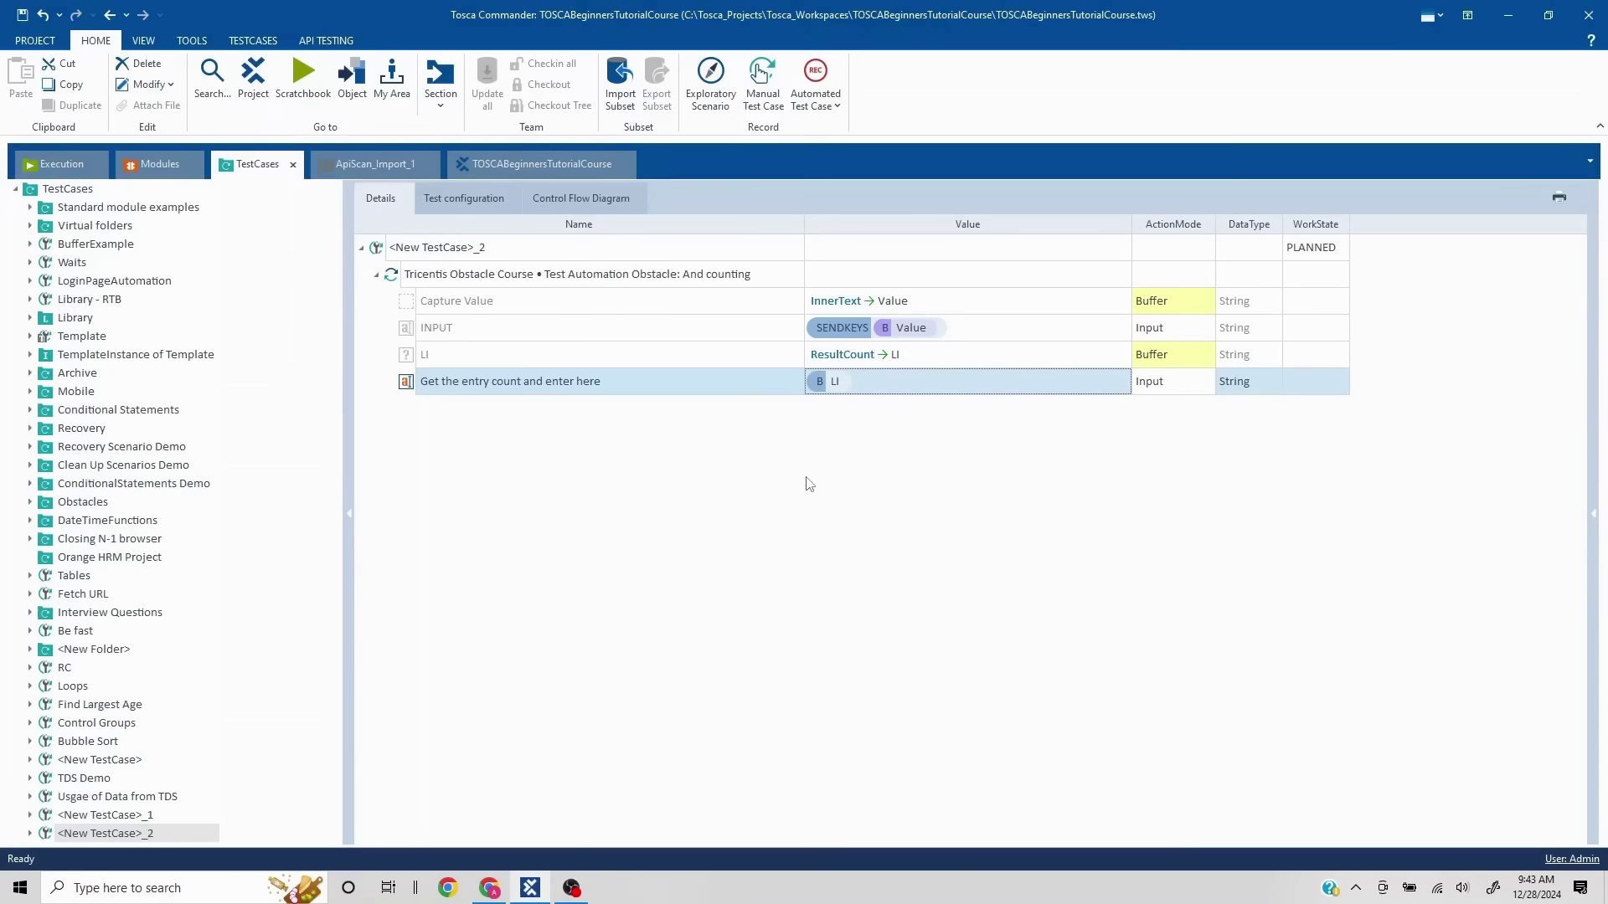
{"action": "left_click", "coordinate": [807, 478]}
Run the And counting test step in ScratchBook with the entry count input active, and close the results
{"action": "right_click", "coordinate": [476, 277]}
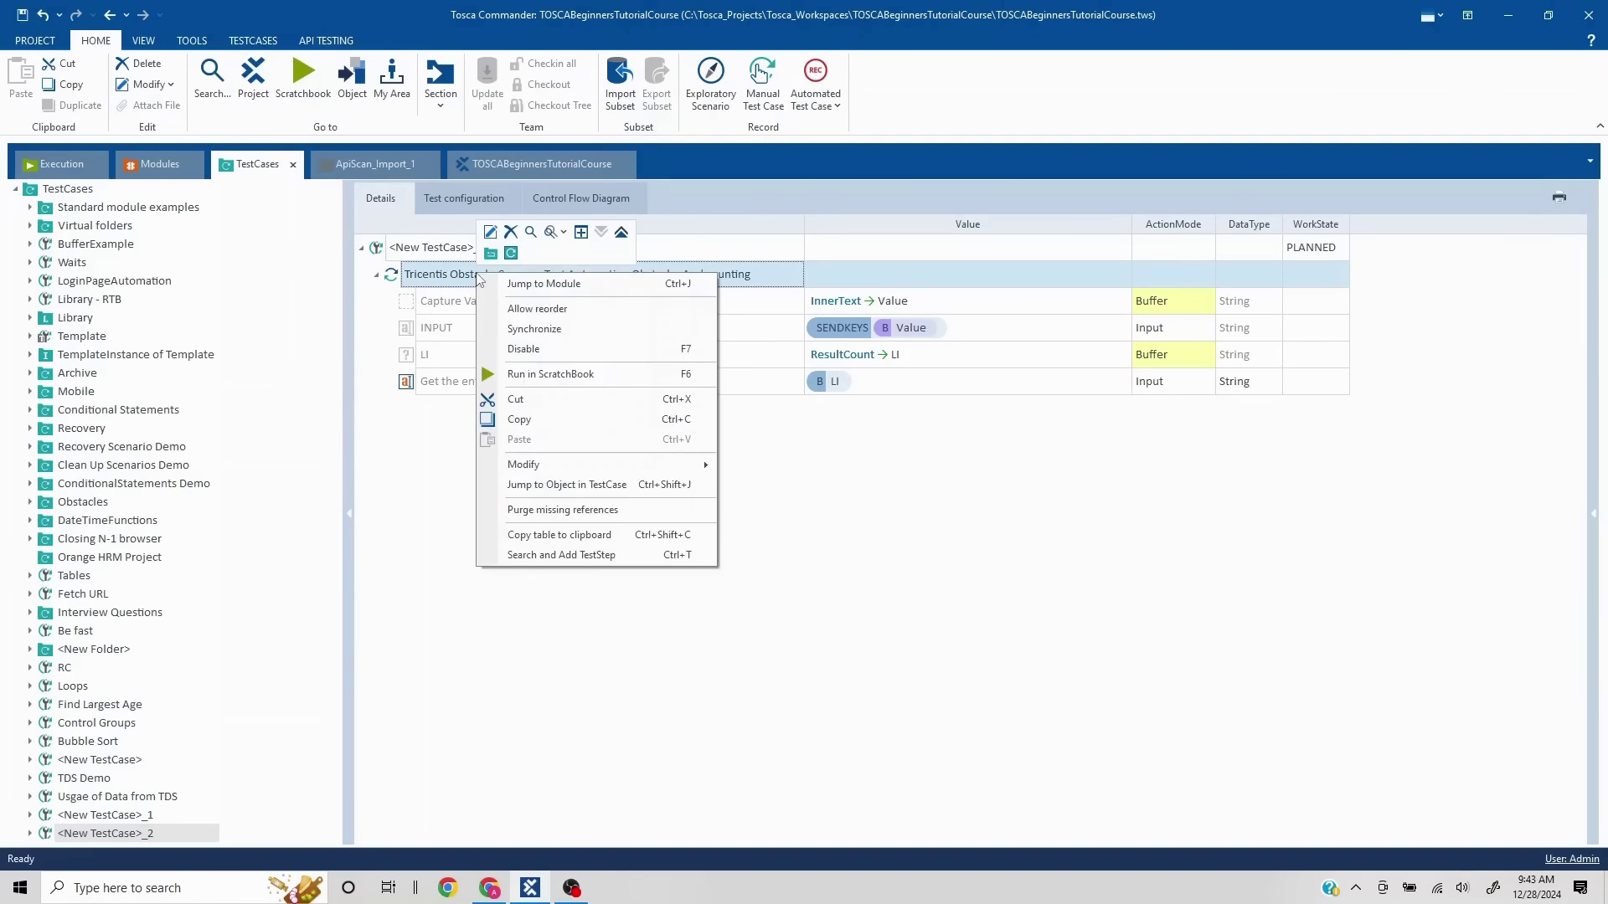
{"action": "left_click", "coordinate": [566, 375]}
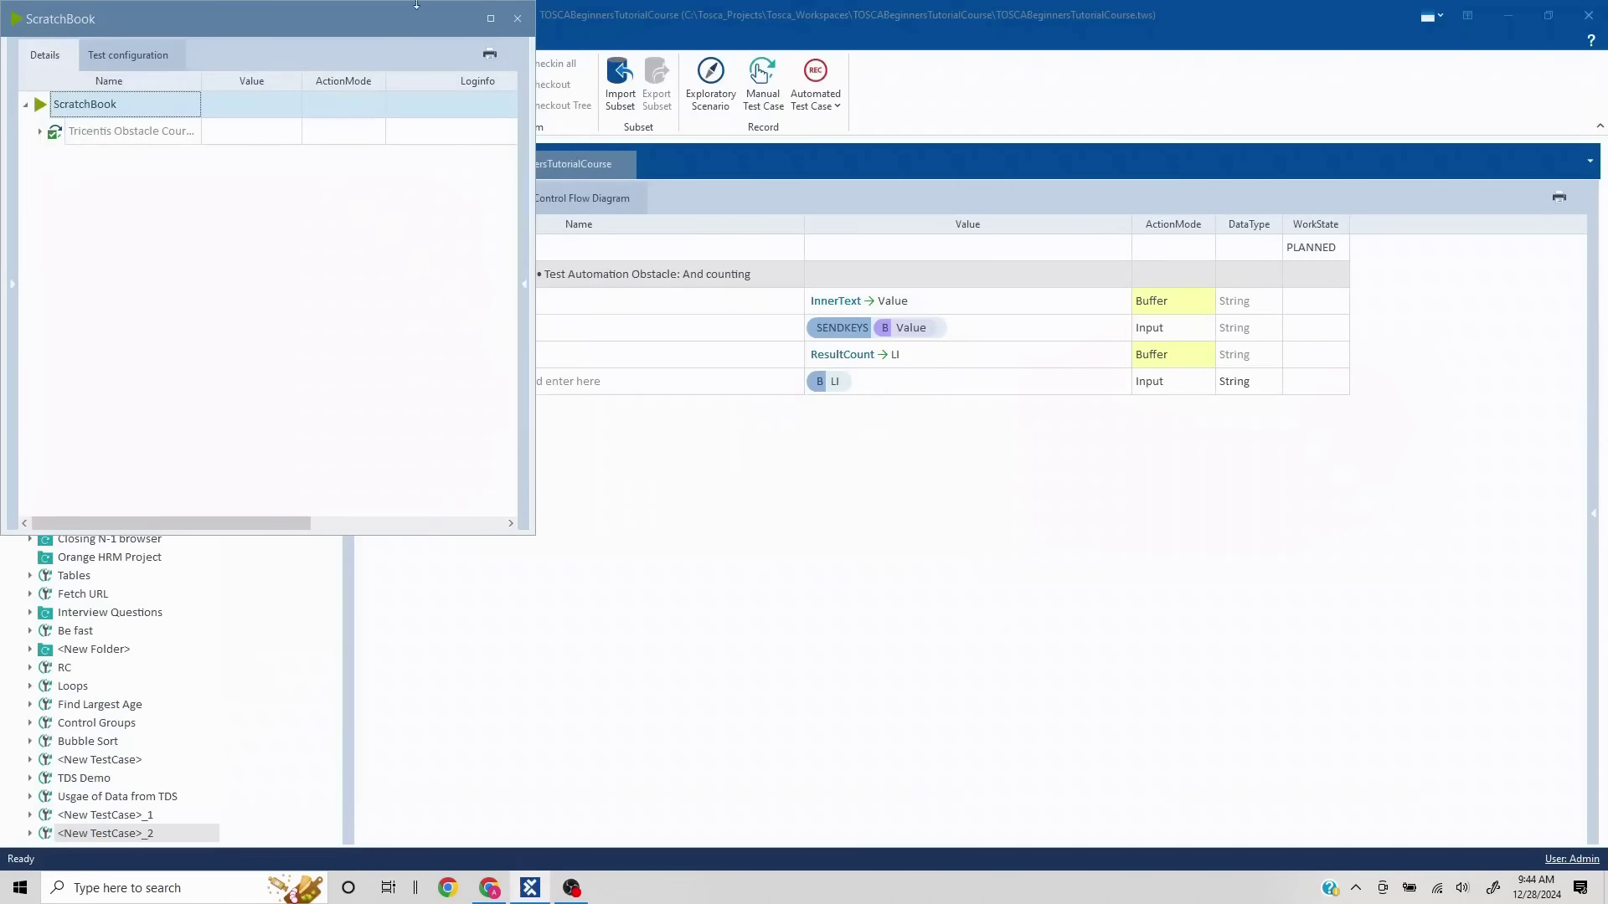
{"action": "left_click", "coordinate": [516, 18]}
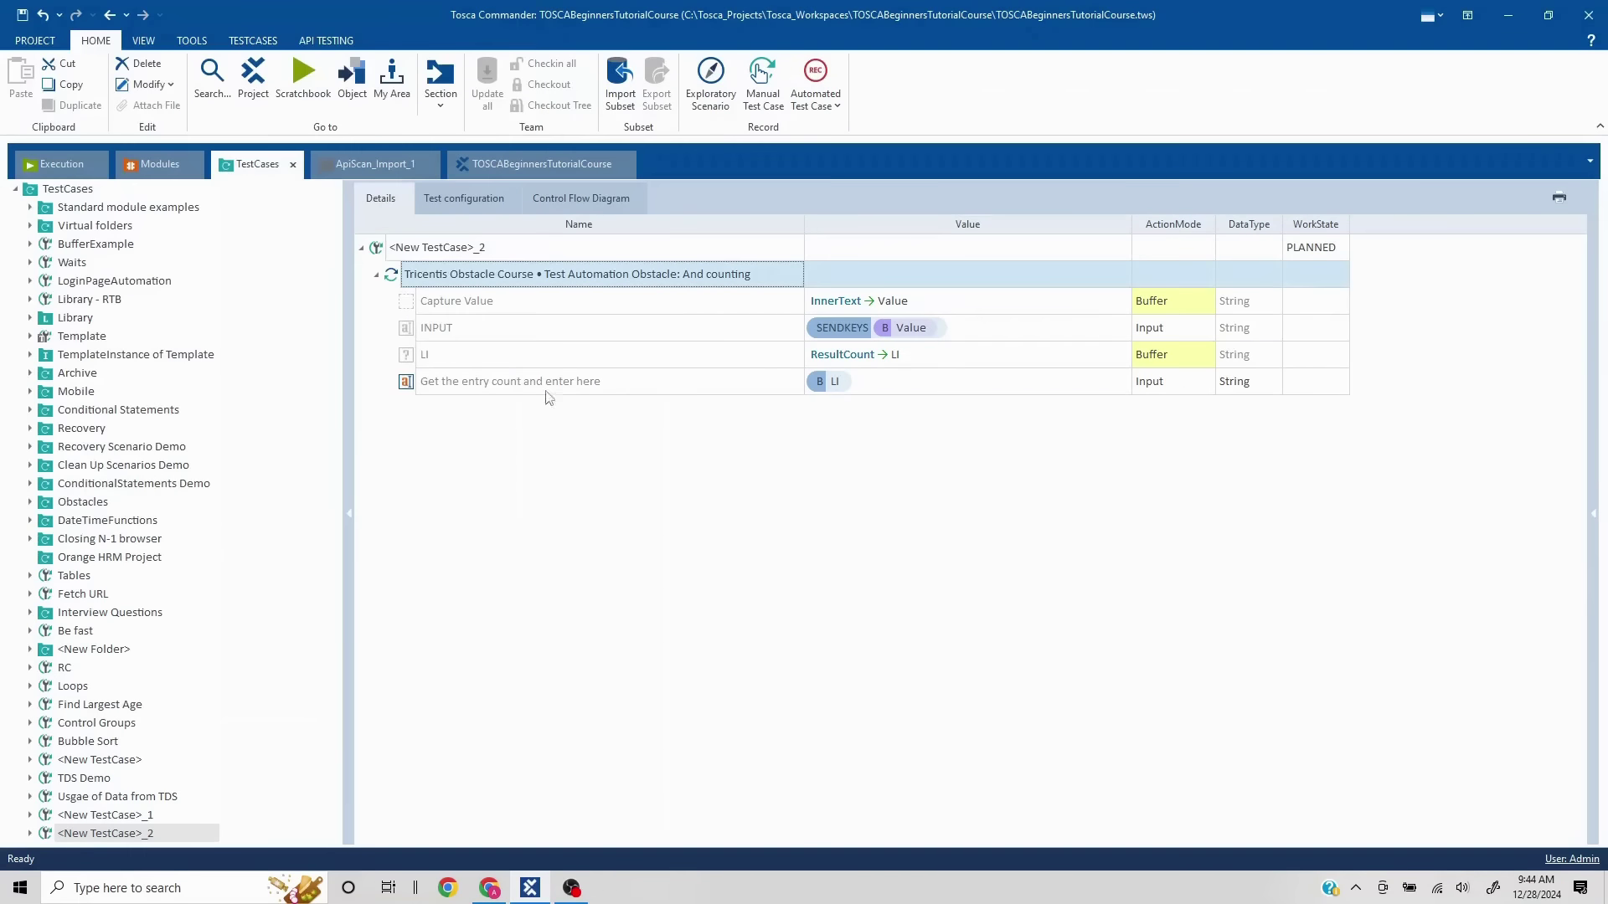
Set the FireEvent property of the "Get the entry count and enter here" module attribute to input, and return to the test case
{"action": "left_click", "coordinate": [651, 384]}
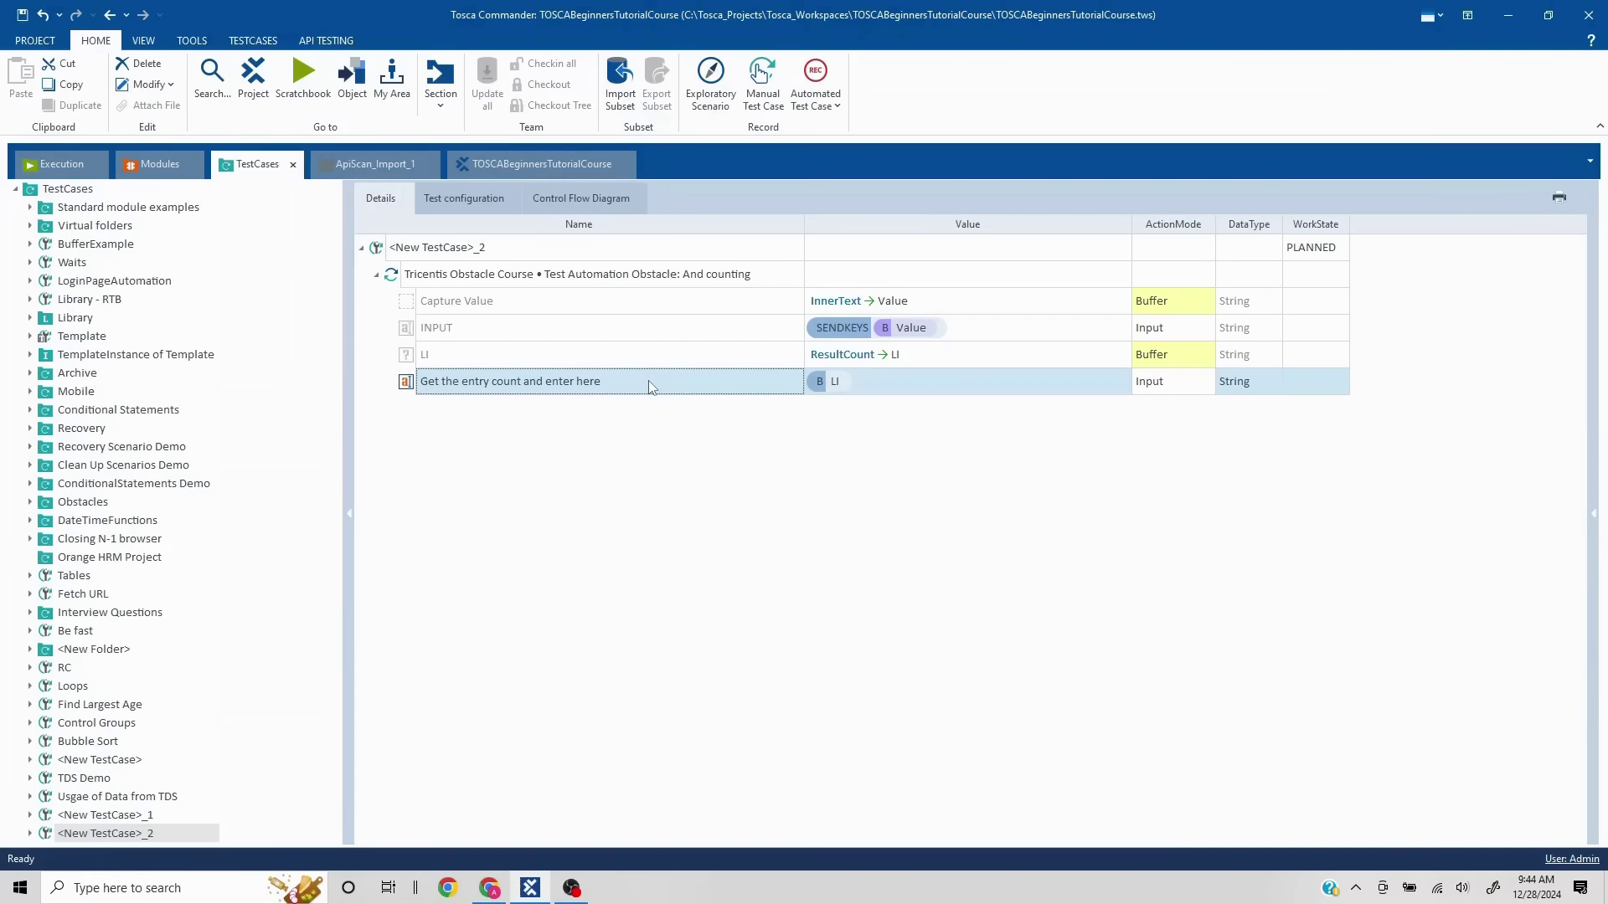
{"action": "right_click", "coordinate": [739, 391]}
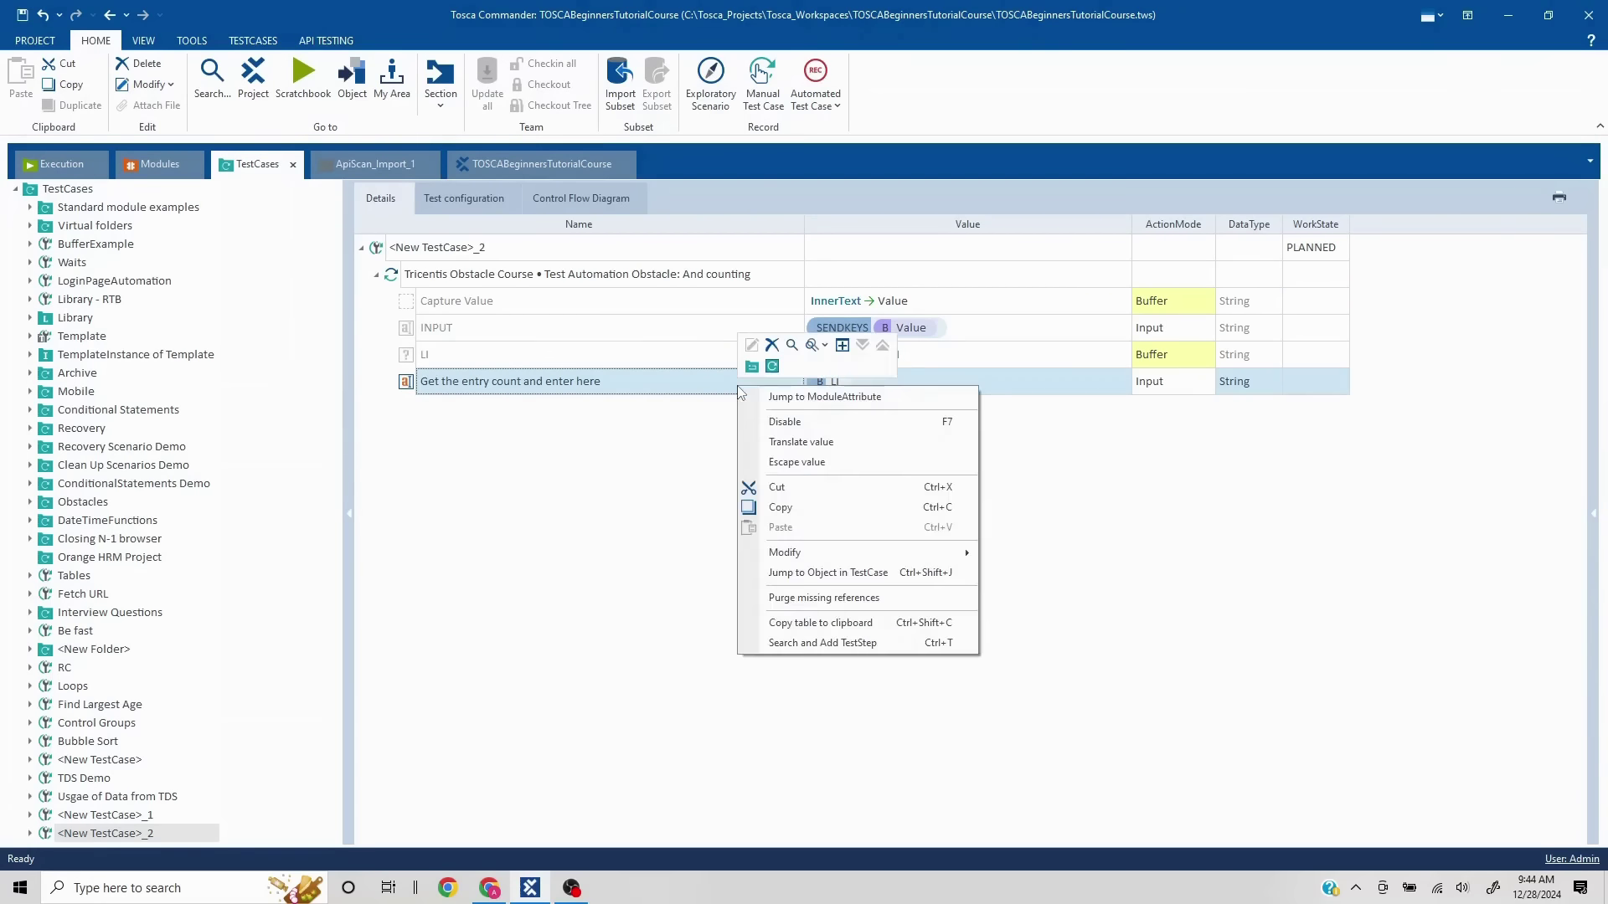
{"action": "left_click", "coordinate": [790, 396]}
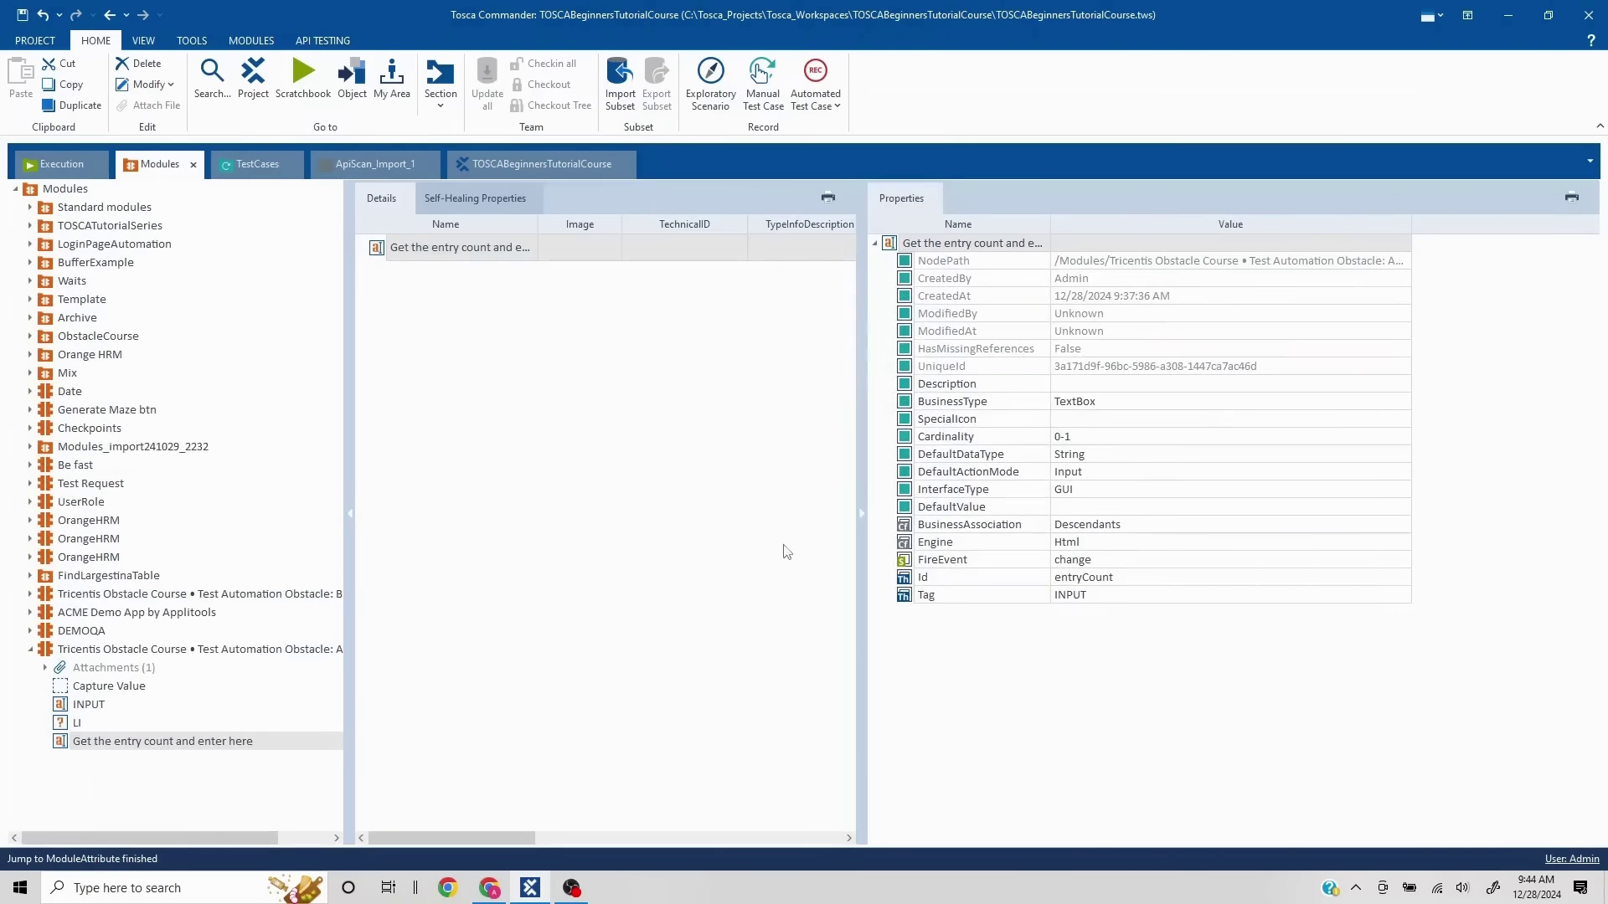
{"action": "left_click", "coordinate": [1111, 559]}
{"action": "double_click", "coordinate": [1112, 560]}
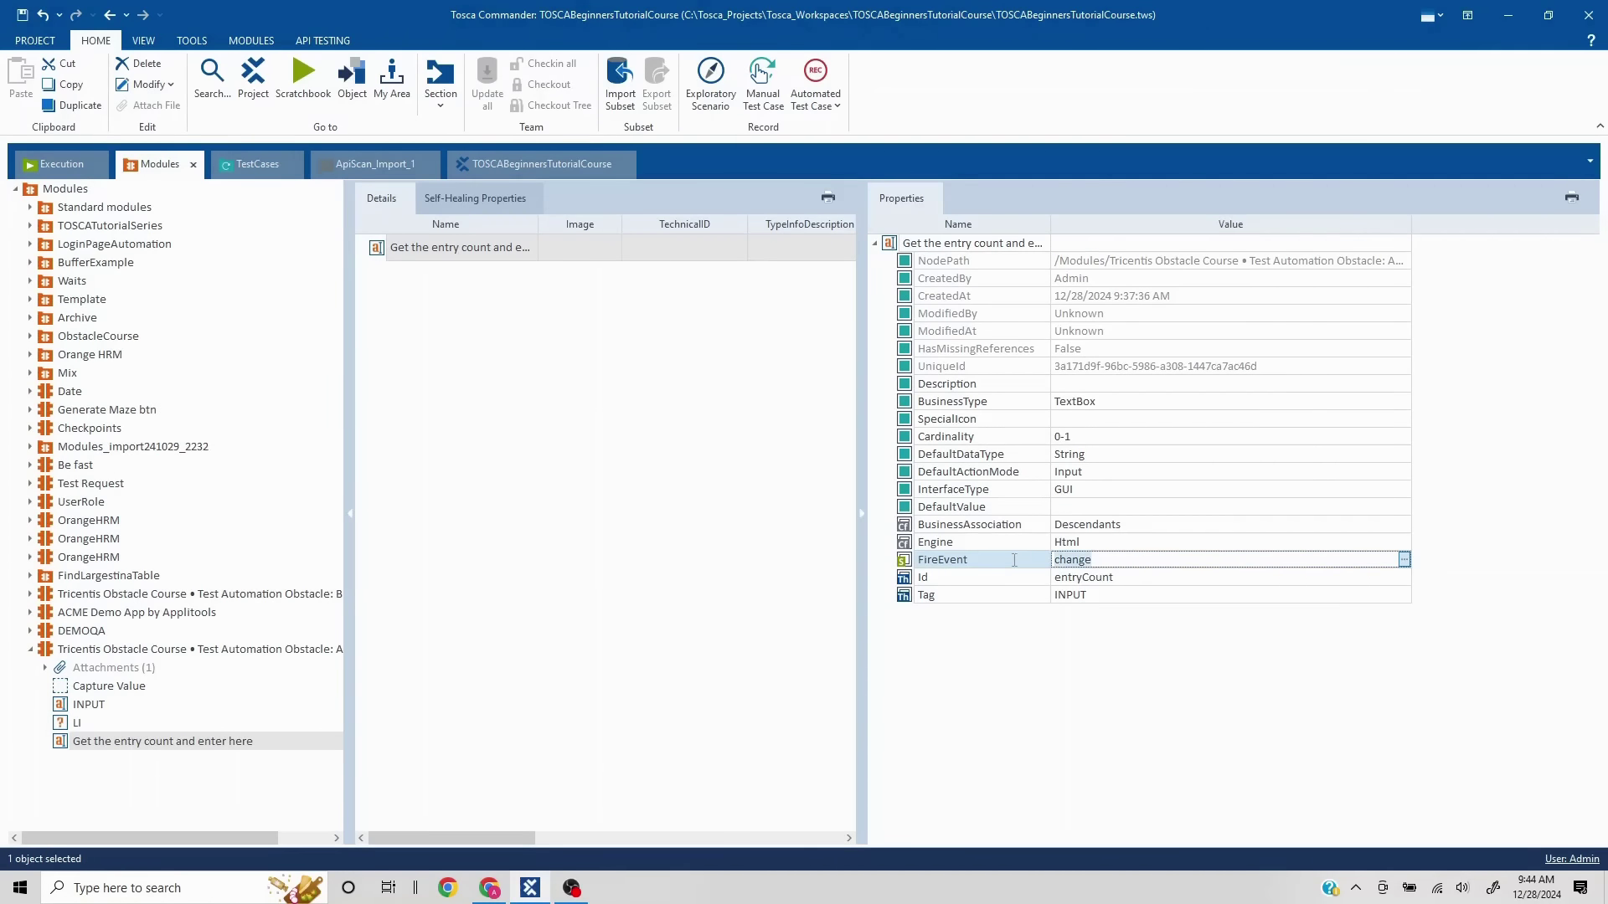
{"action": "type", "text": "input"}
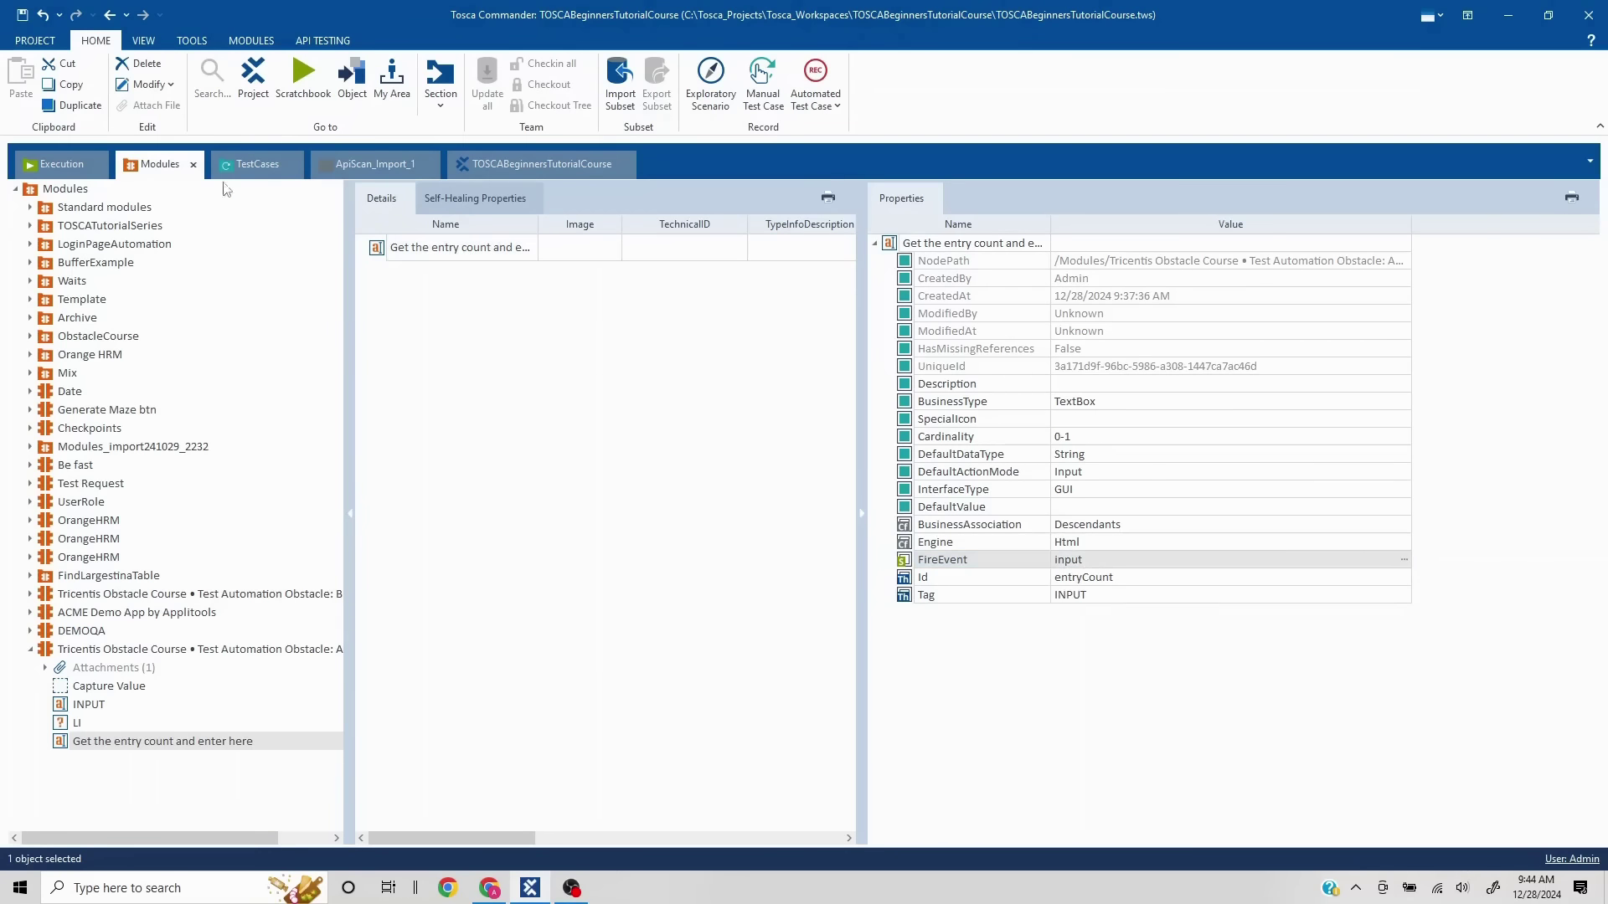
{"action": "left_click", "coordinate": [250, 165]}
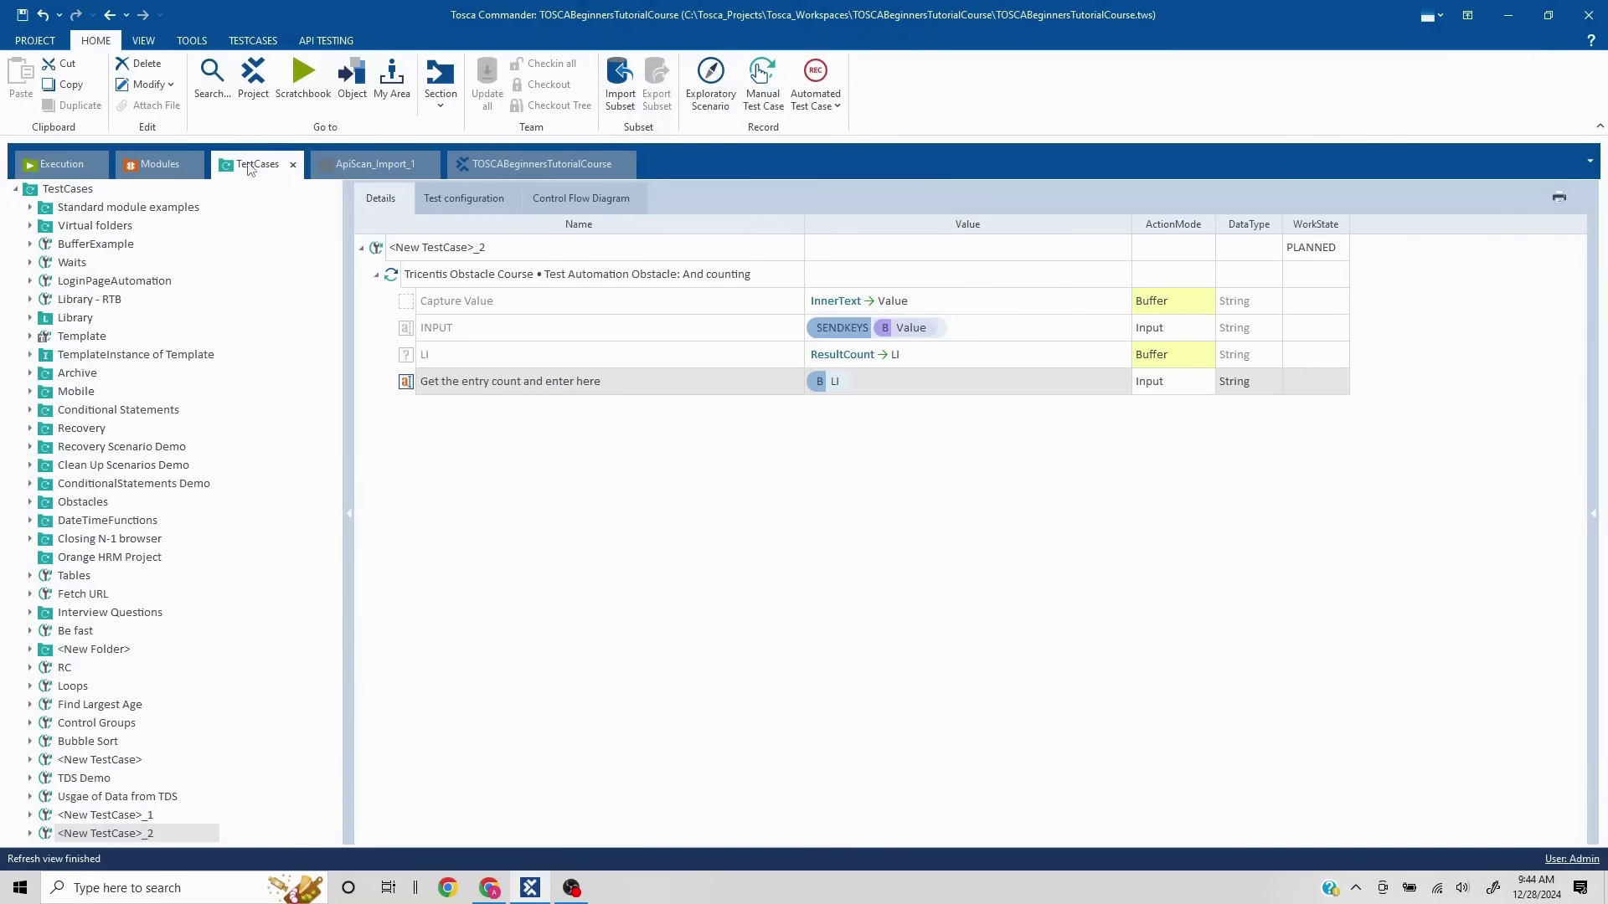
Check the entry count box on the obstacle page in Chrome, and rerun the And counting test step in ScratchBook from Tosca Commander
{"action": "right_click", "coordinate": [444, 279]}
{"action": "key", "text": "Escape"}
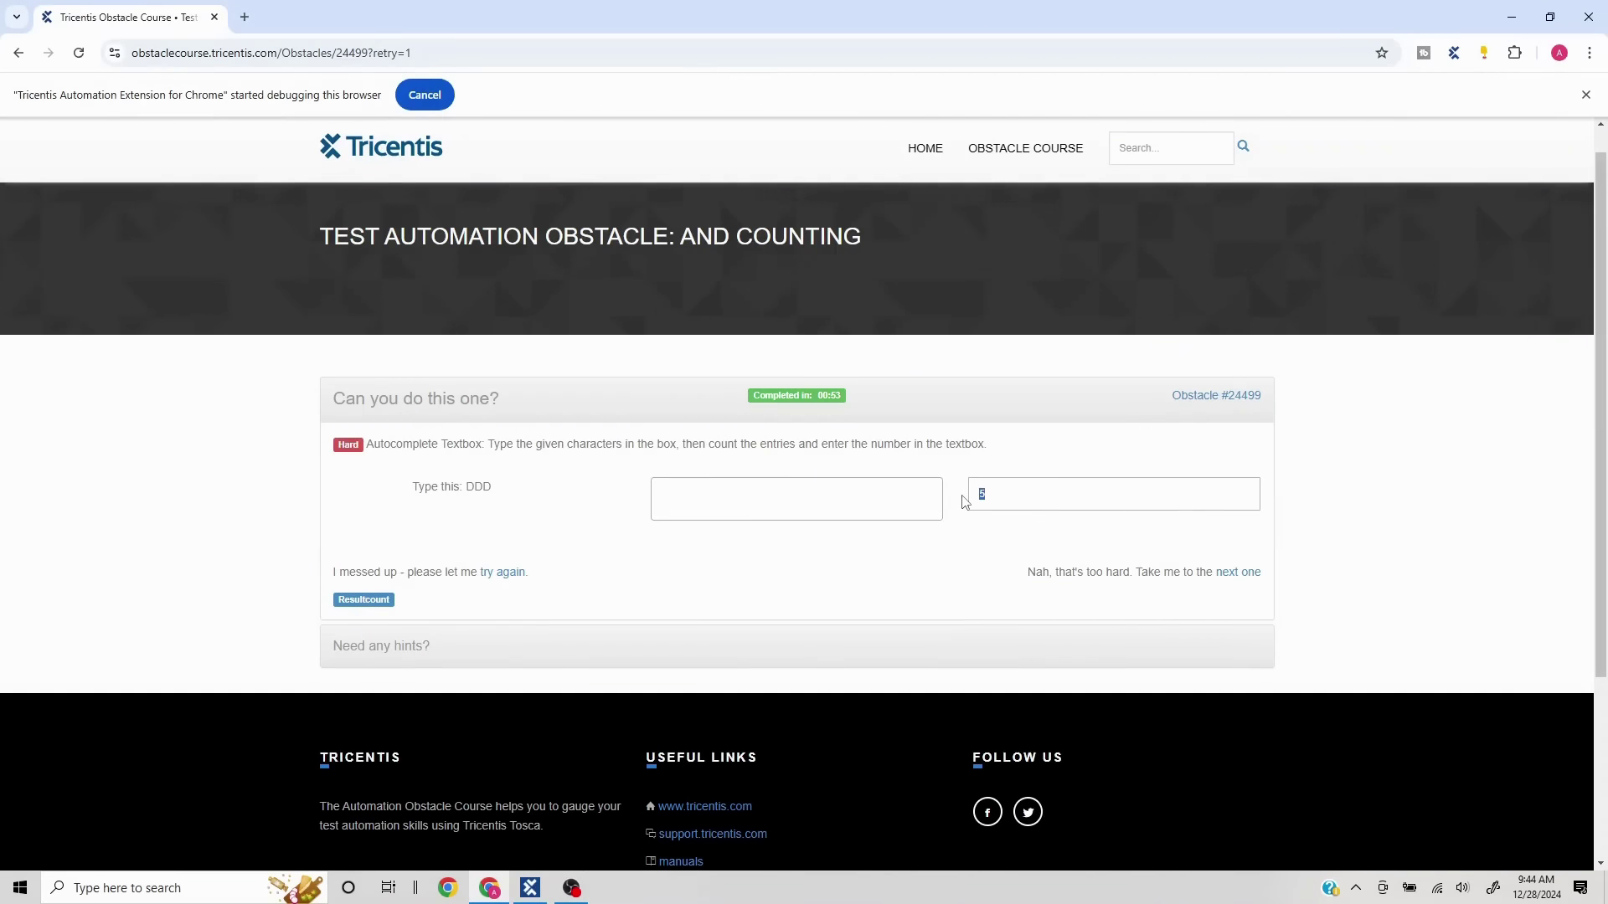
{"action": "key", "text": "alt+Tab"}
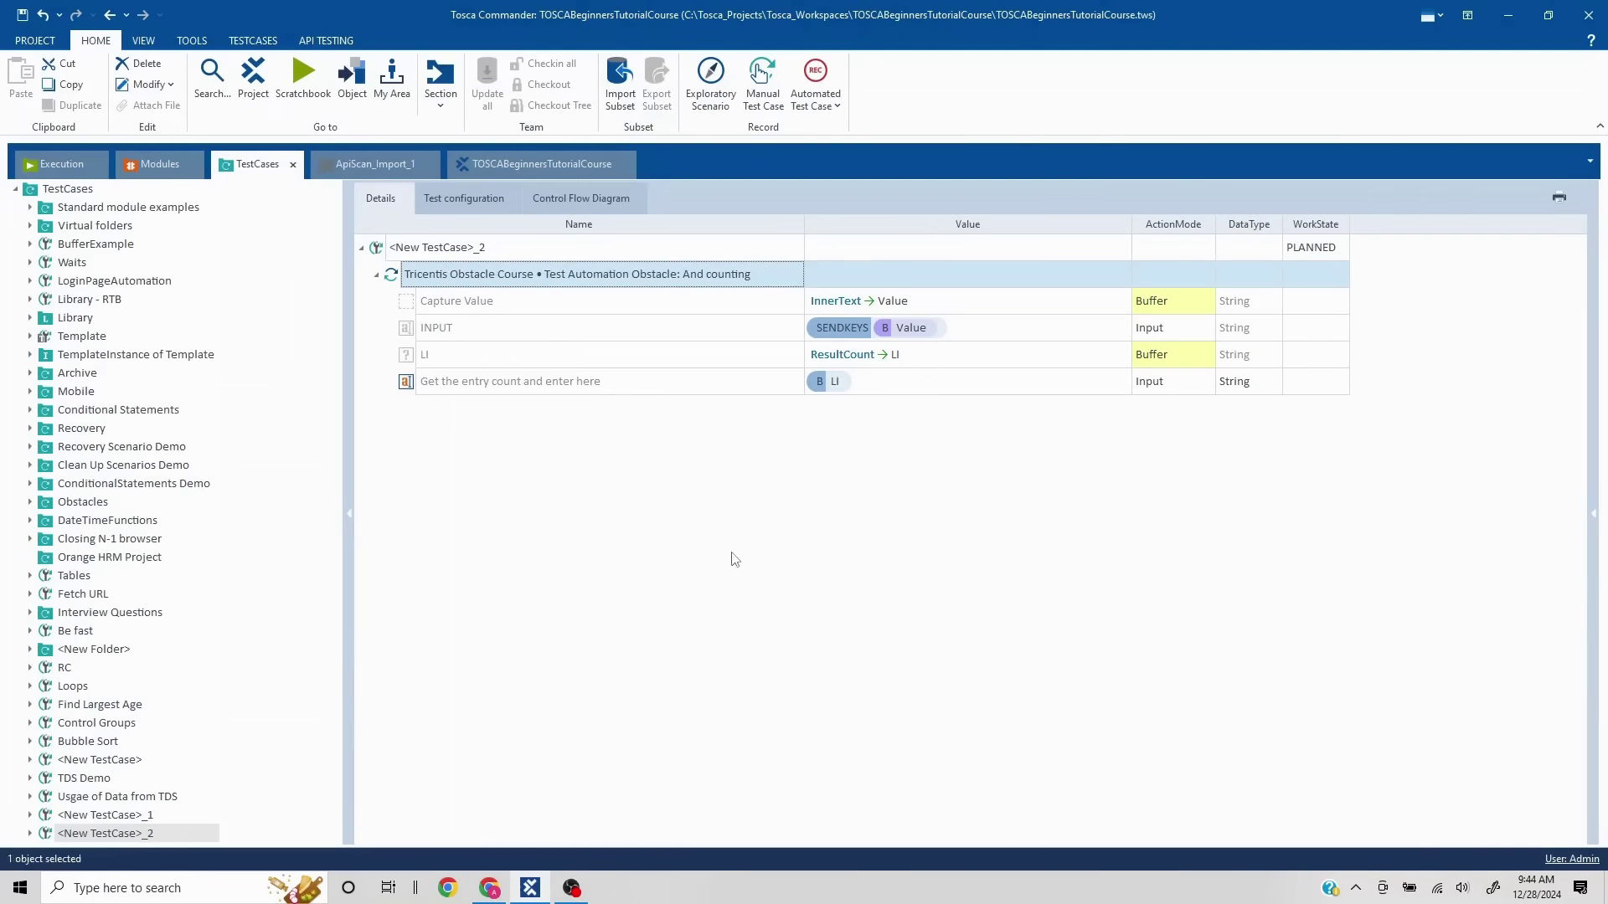
{"action": "right_click", "coordinate": [523, 279]}
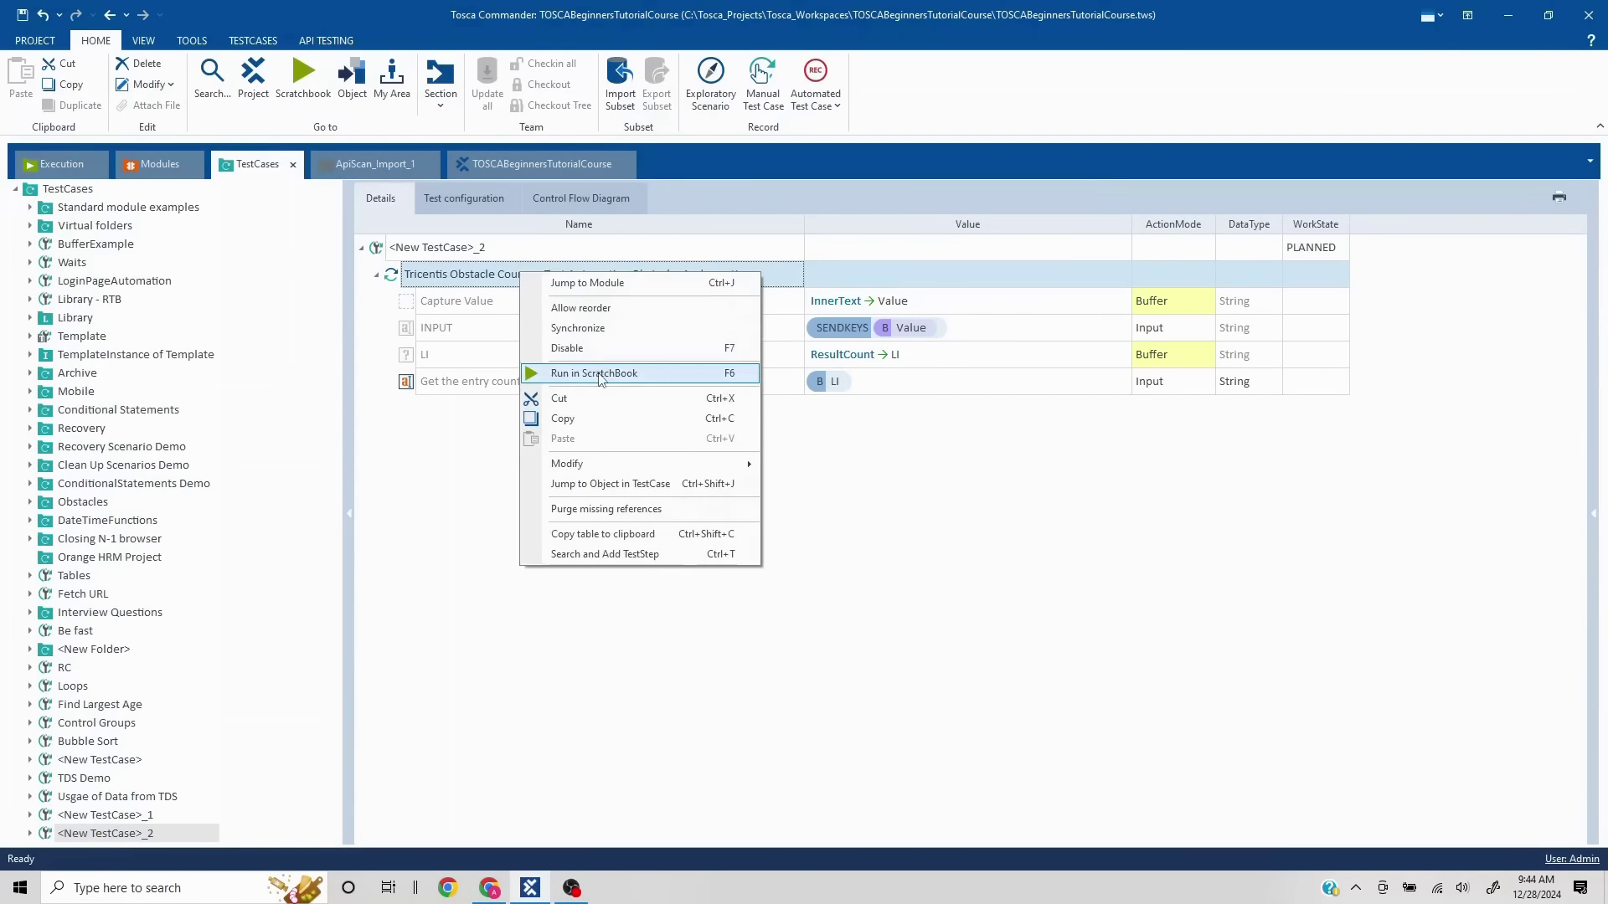
{"action": "left_click", "coordinate": [601, 374]}
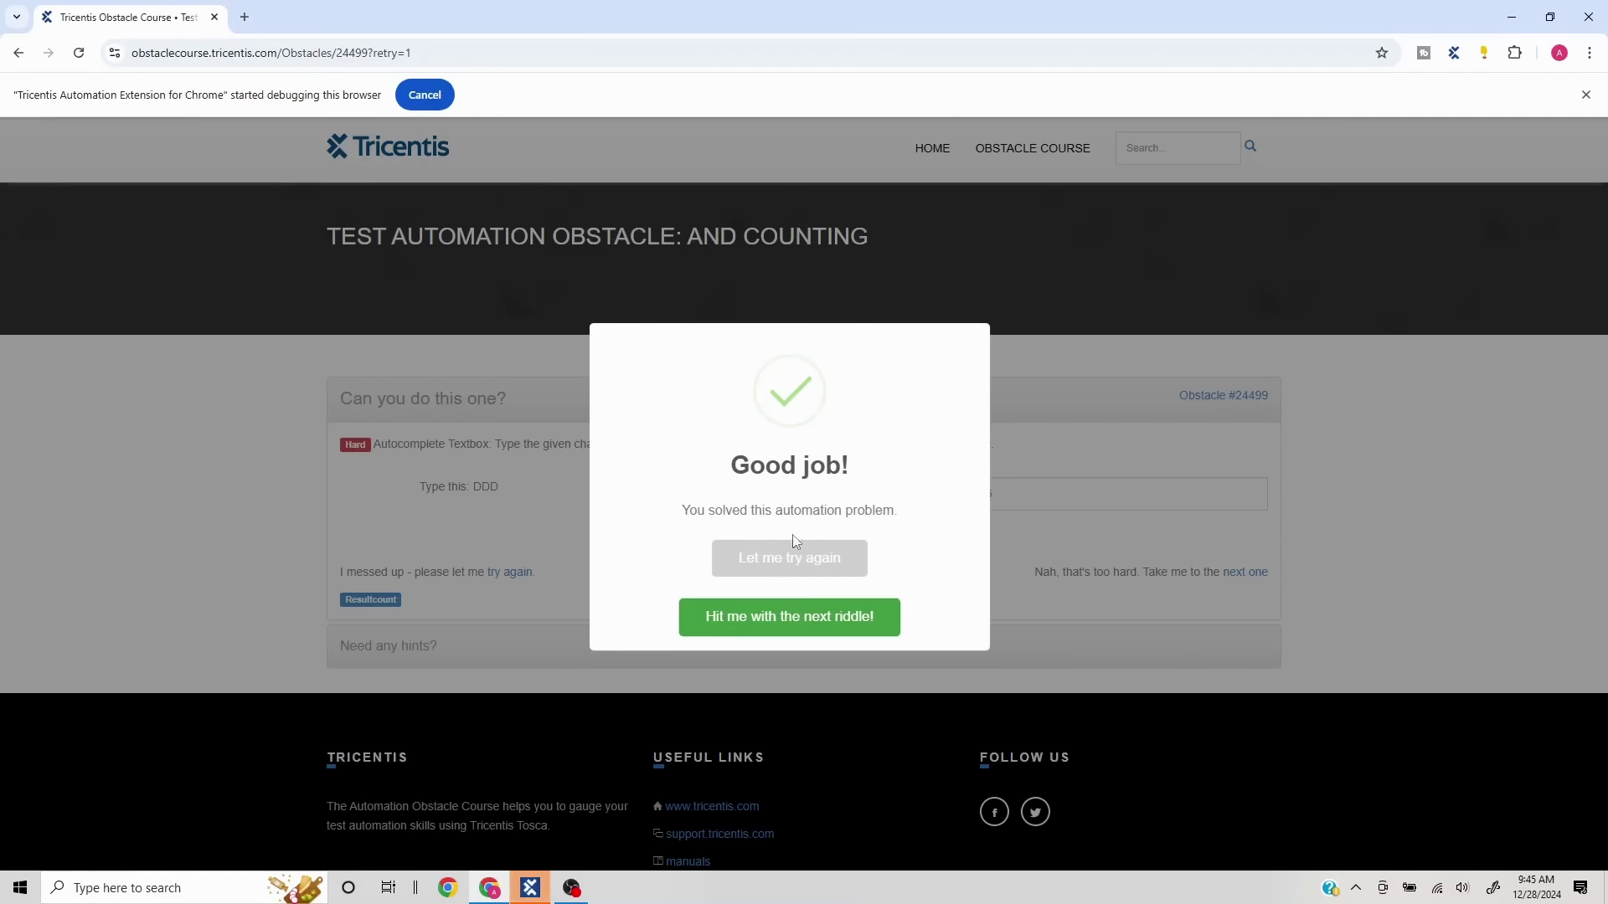
Choose to try the obstacle again in Chrome, and close the ScratchBook results in Tosca Commander
{"action": "left_click", "coordinate": [782, 567]}
{"action": "key", "text": "alt+Tab"}
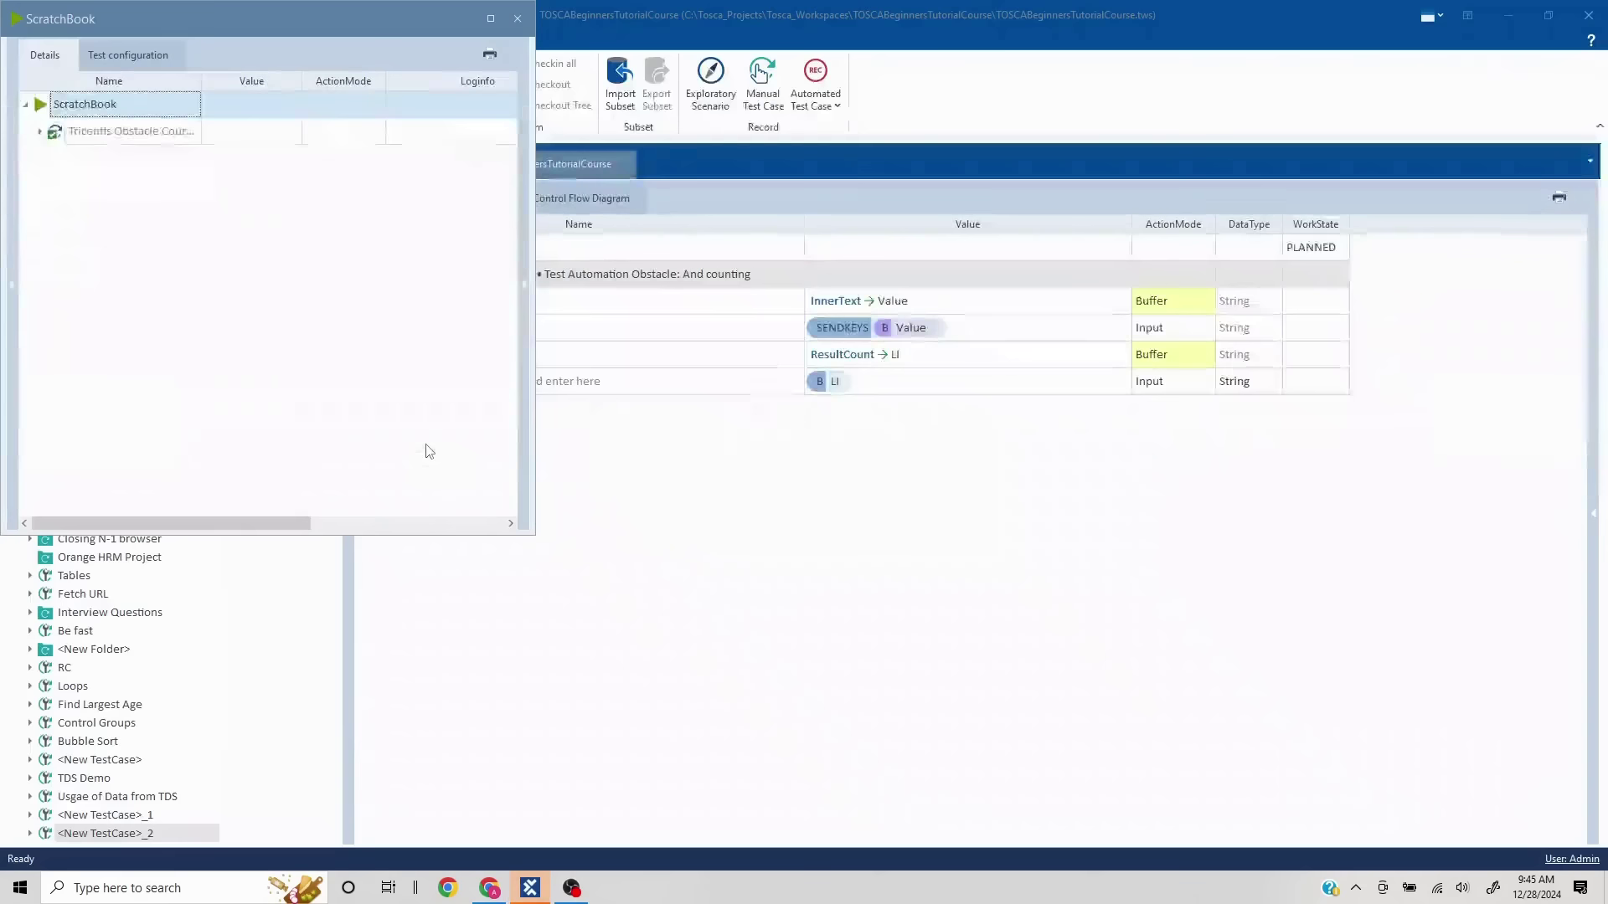
{"action": "left_click", "coordinate": [518, 19]}
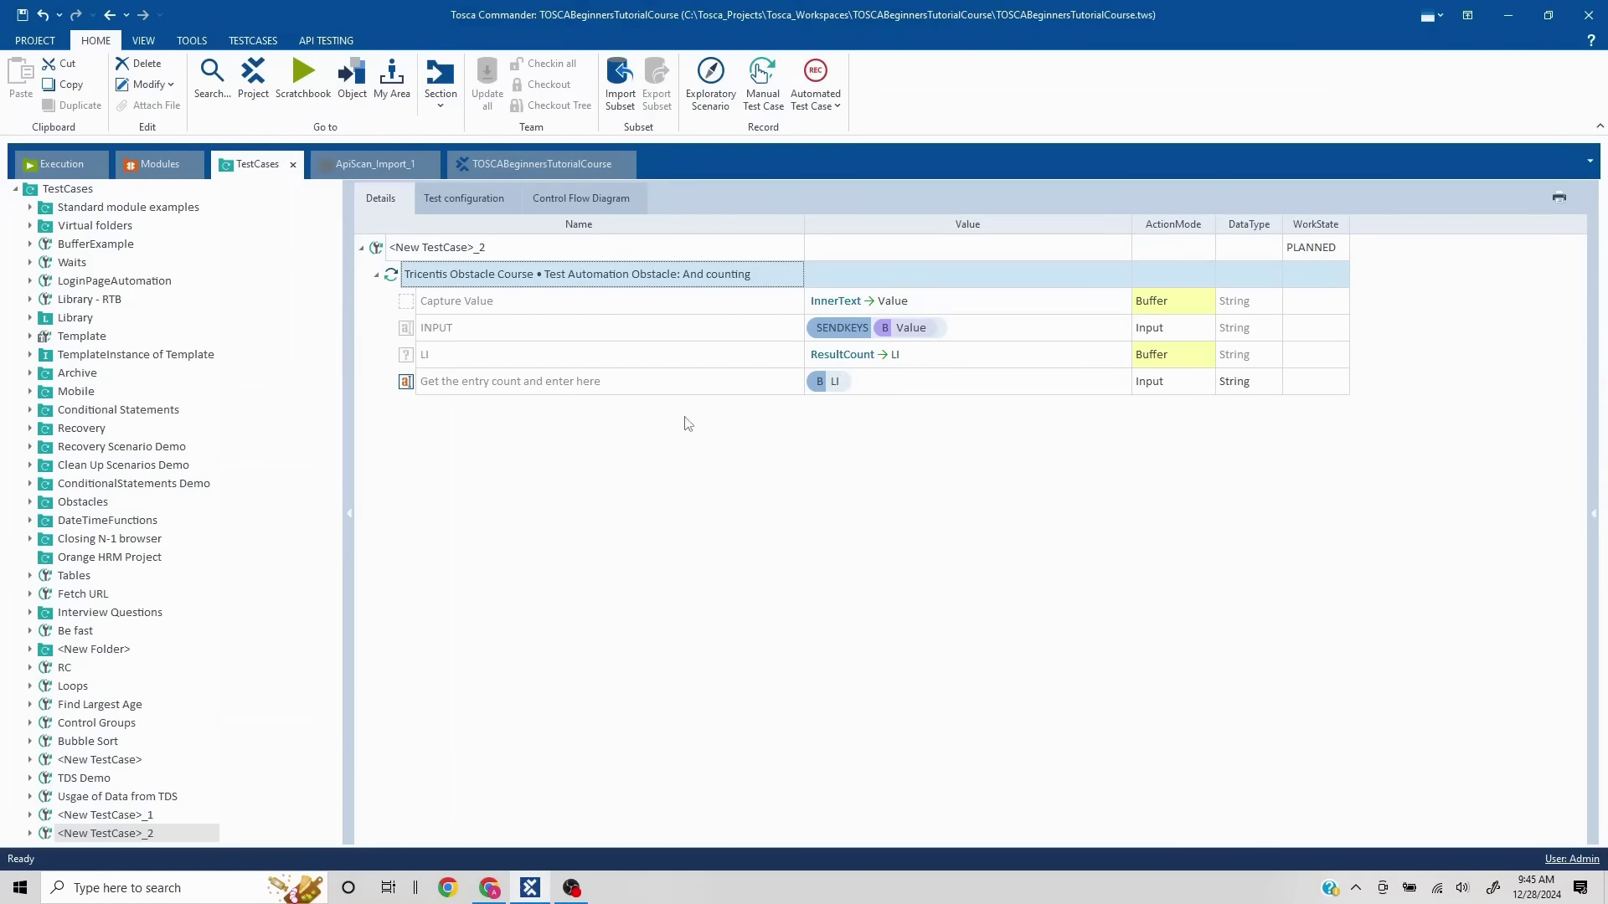
Enable the disabled Capture Value, INPUT and LI step values of the And counting test step
{"action": "left_click", "coordinate": [536, 302]}
{"action": "key", "text": "shift+Down"}
{"action": "key", "text": "shift+Down"}
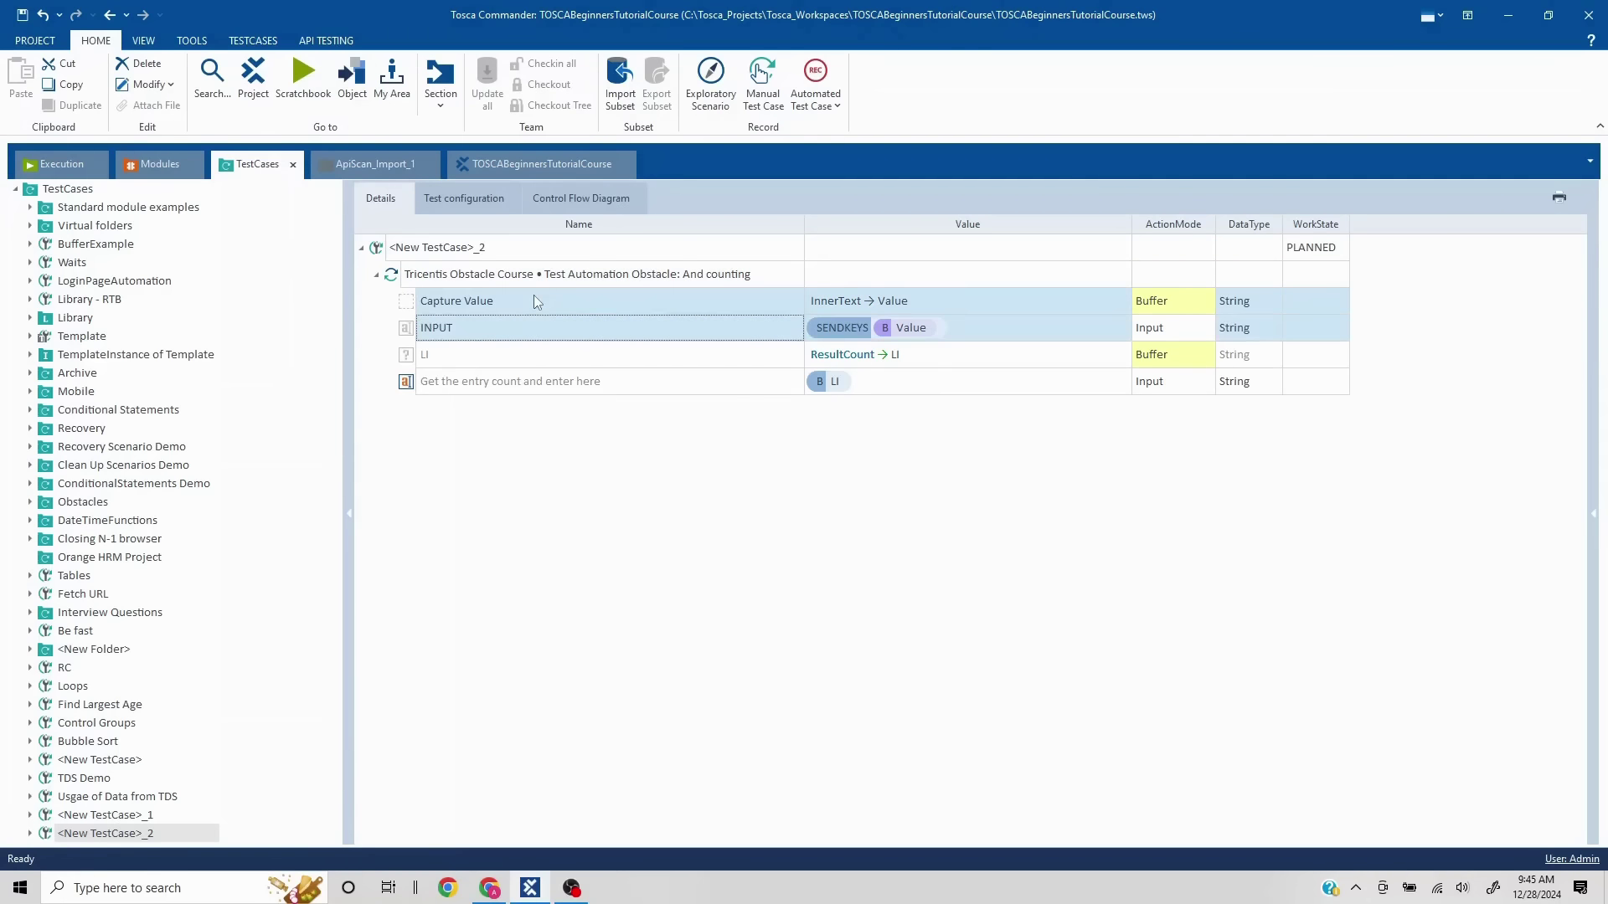
{"action": "right_click", "coordinate": [536, 301]}
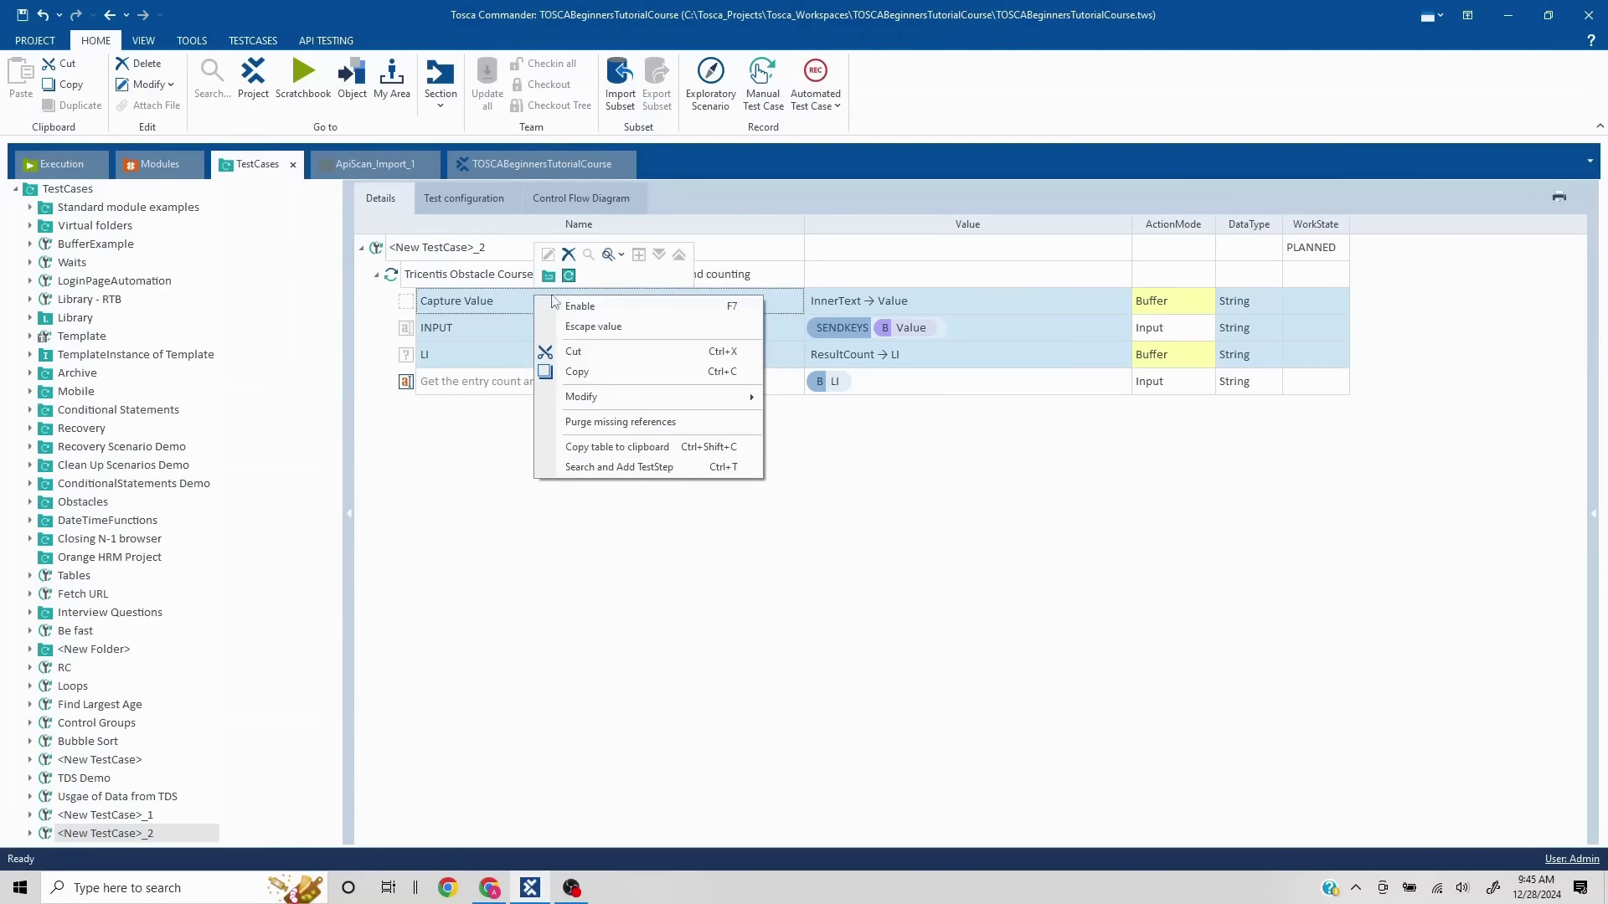
{"action": "left_click", "coordinate": [620, 566]}
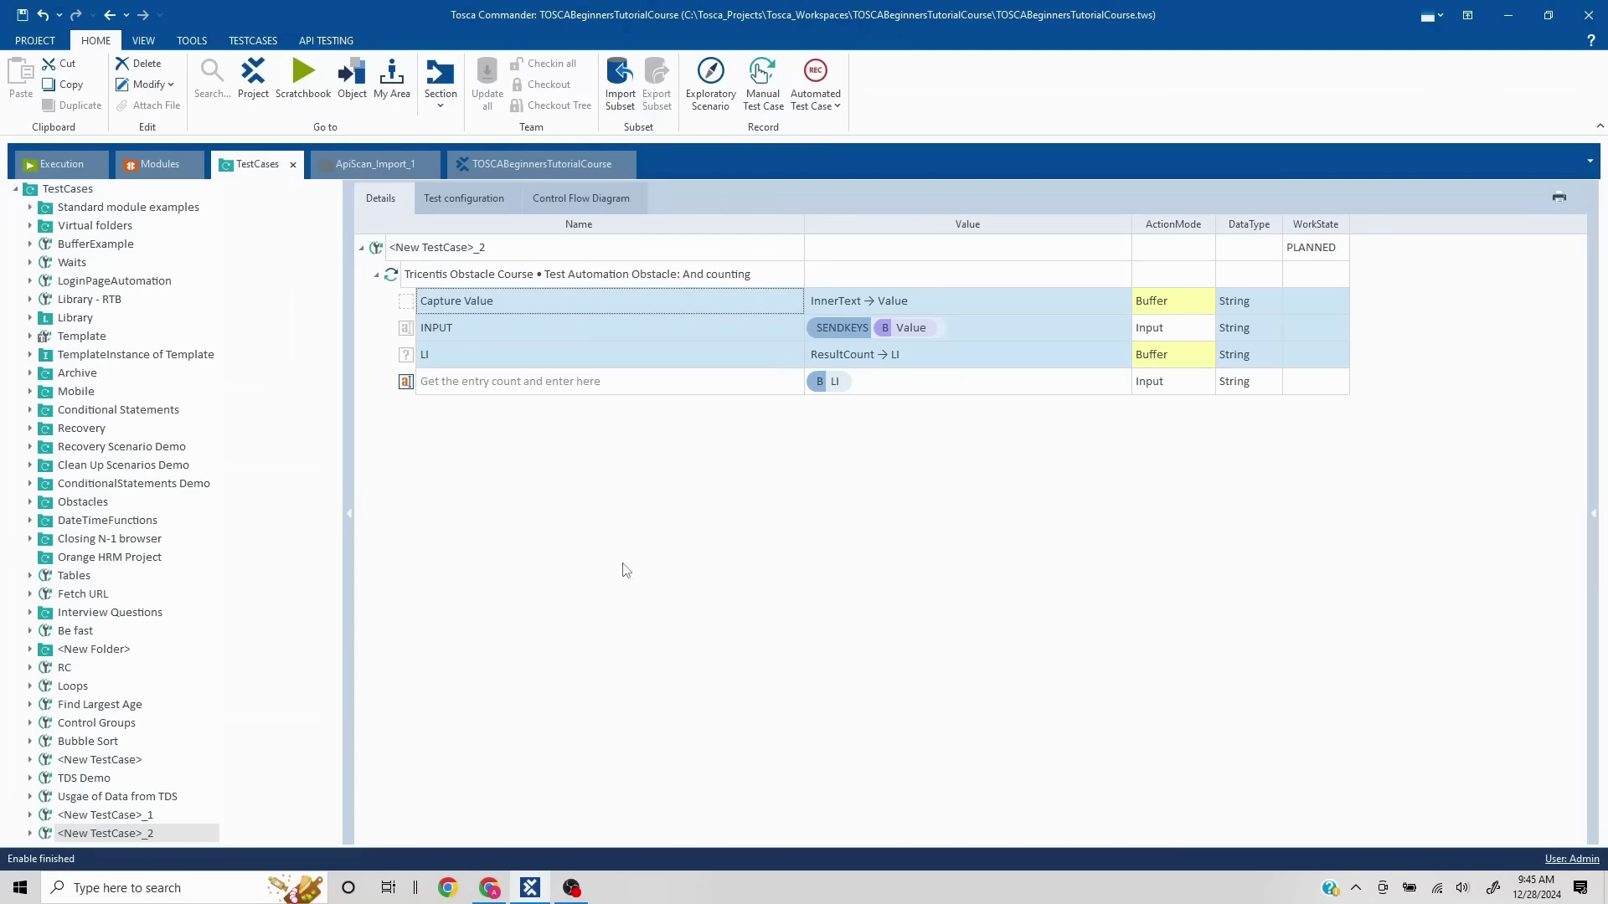
Run the And counting test step in ScratchBook with all four step values enabled, checking the obstacle page in Chrome first
{"action": "right_click", "coordinate": [462, 276]}
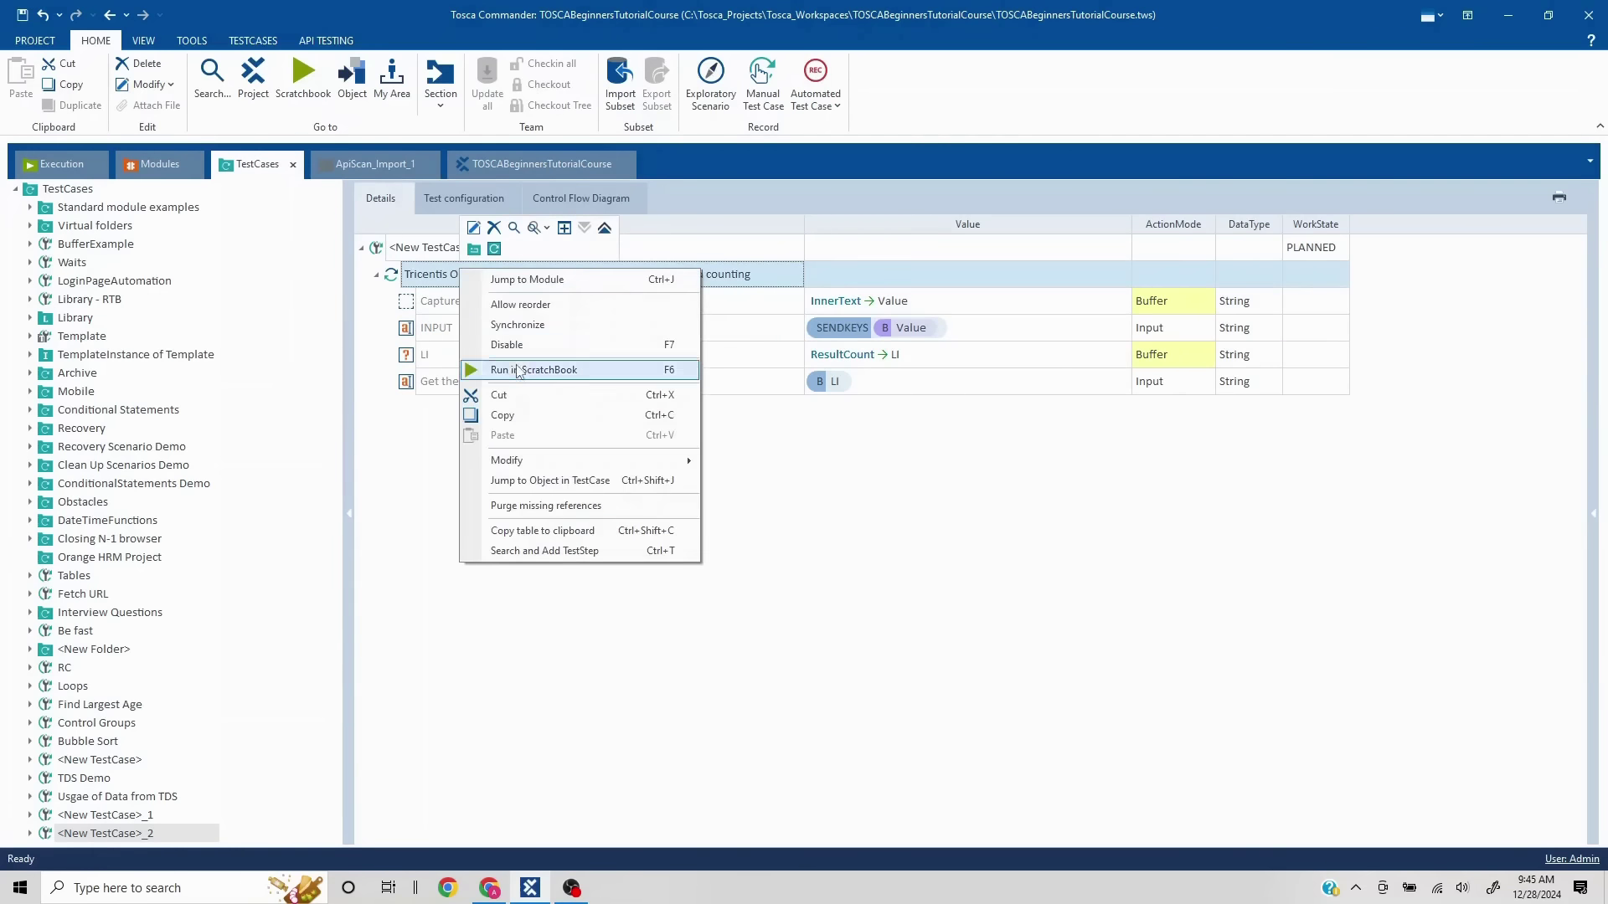
{"action": "left_click", "coordinate": [520, 369]}
{"action": "key", "text": "alt+Tab"}
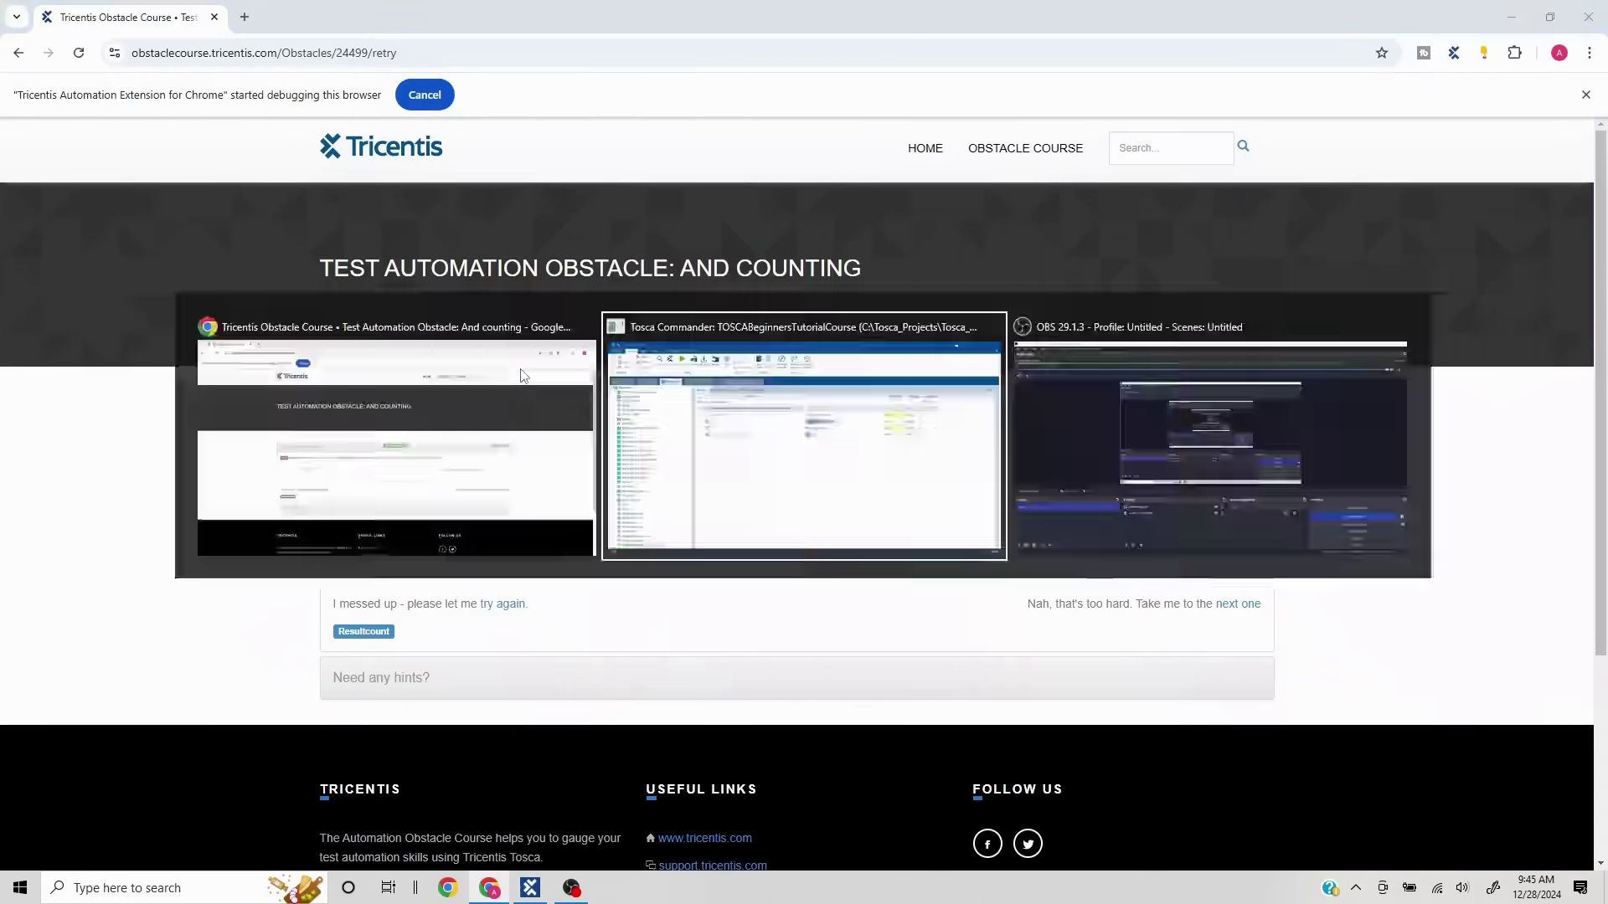
{"action": "right_click", "coordinate": [481, 273]}
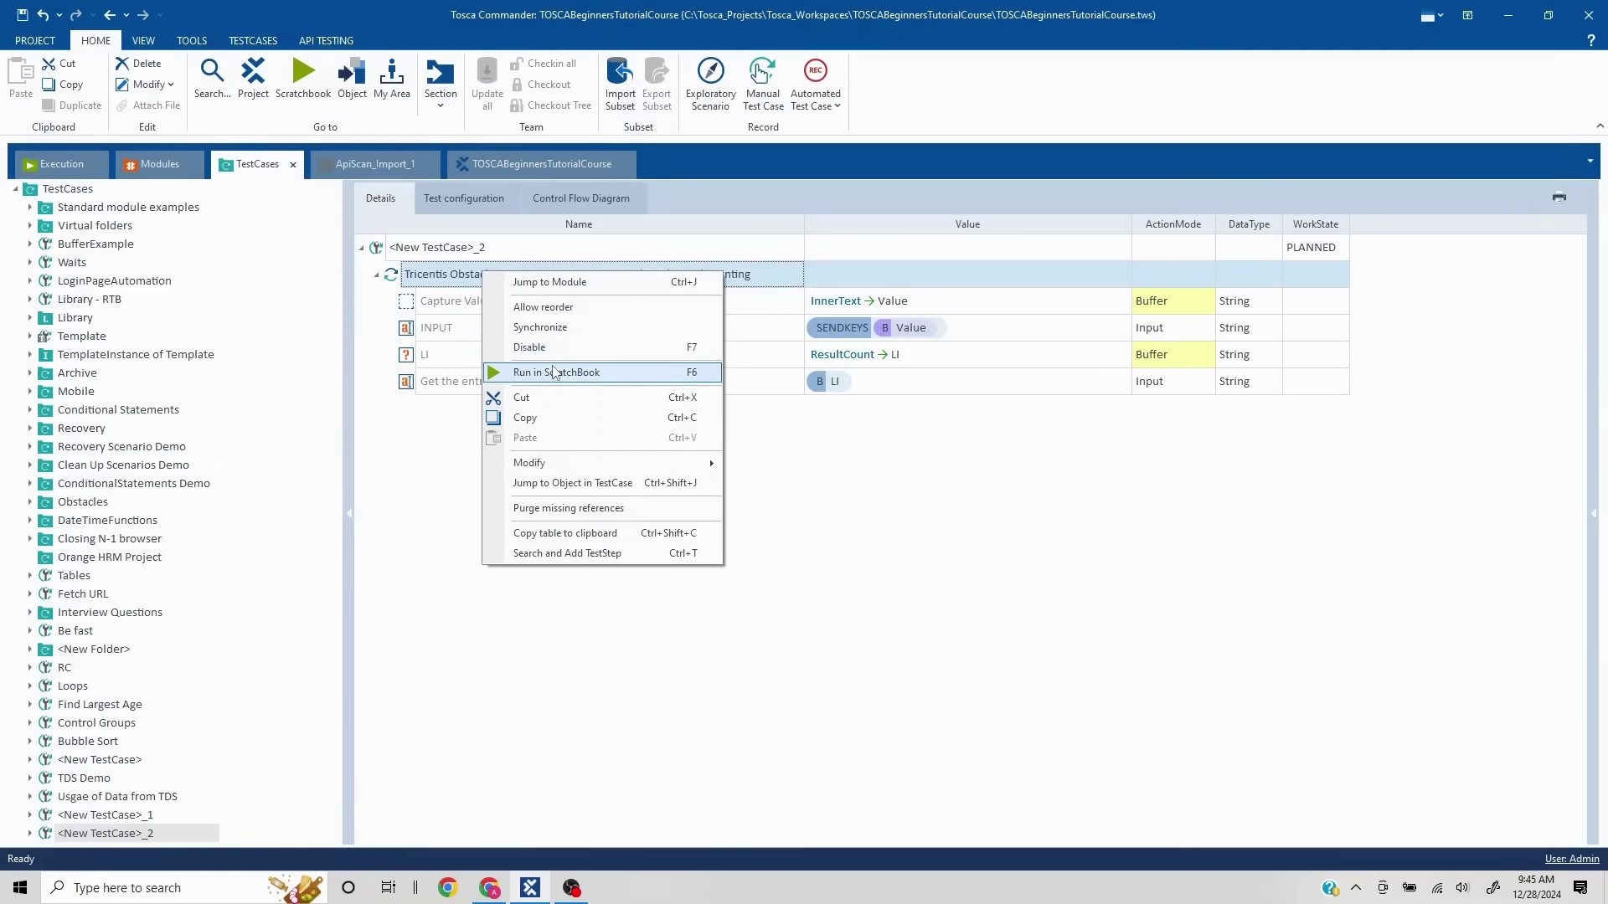
{"action": "left_click", "coordinate": [551, 370]}
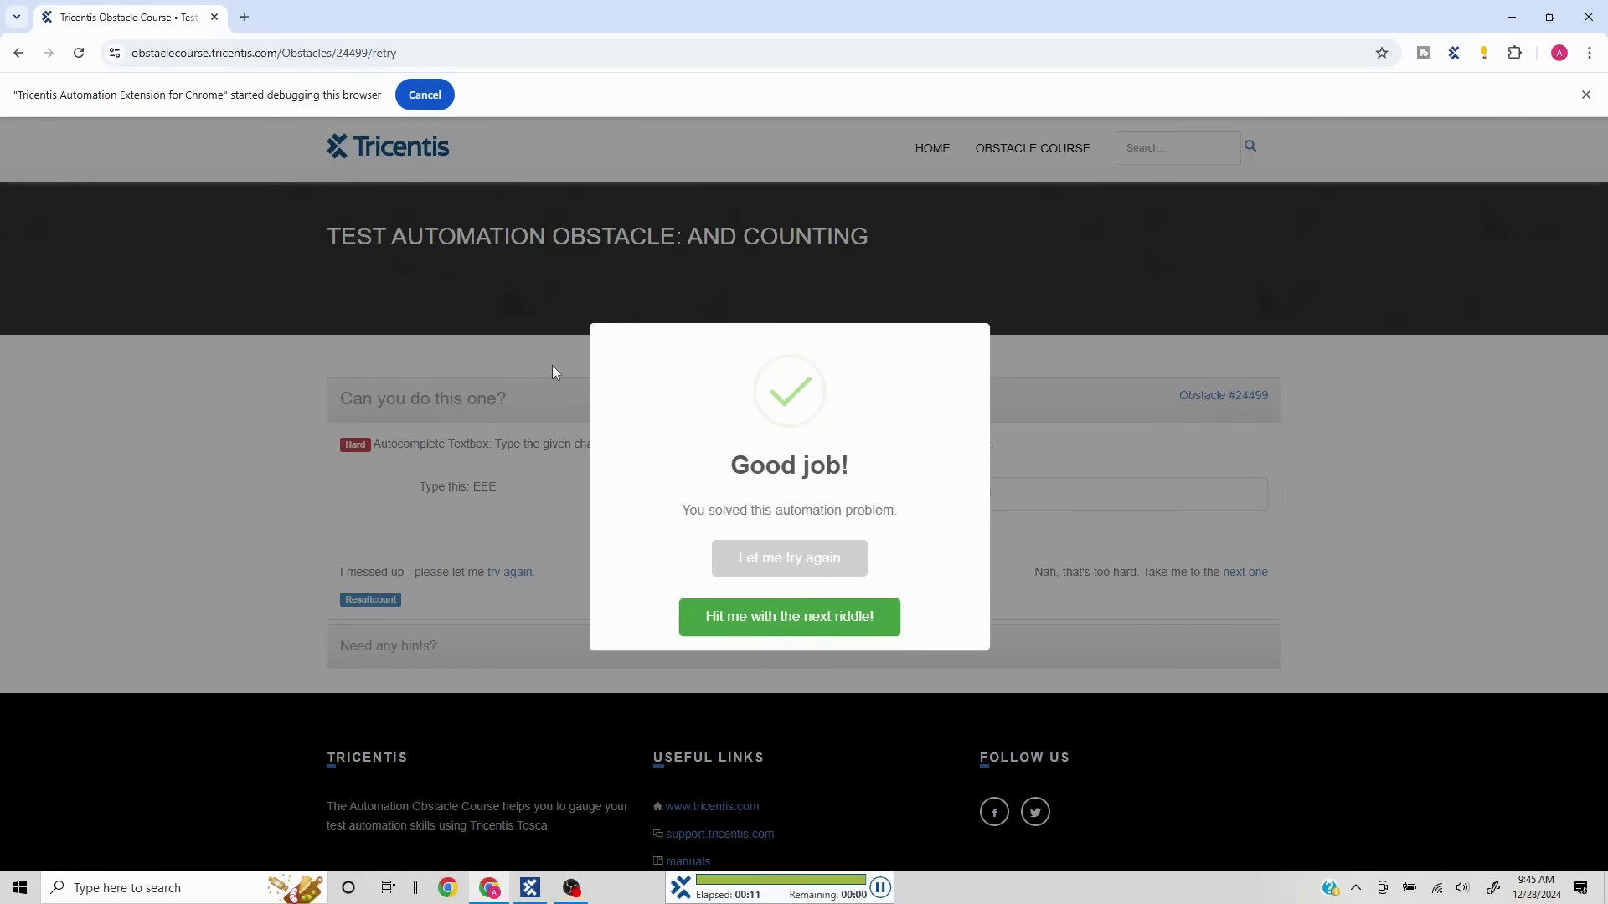
Reload the And counting obstacle in Chrome for another try, and close the ScratchBook results in Tosca Commander
{"action": "left_click", "coordinate": [749, 579]}
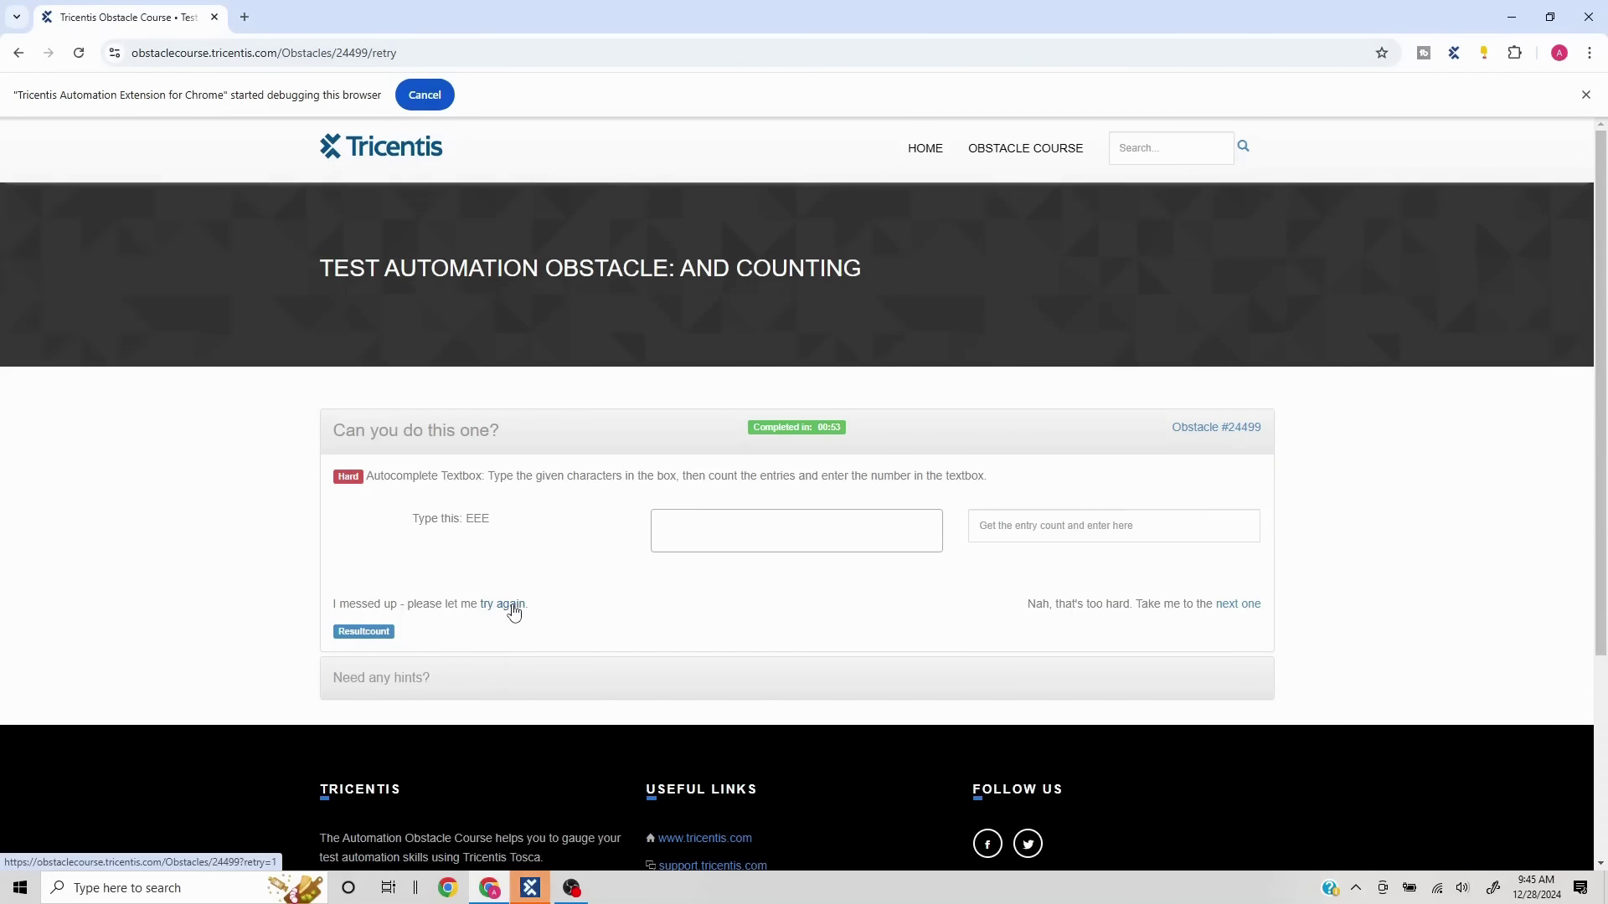
{"action": "left_click", "coordinate": [512, 605]}
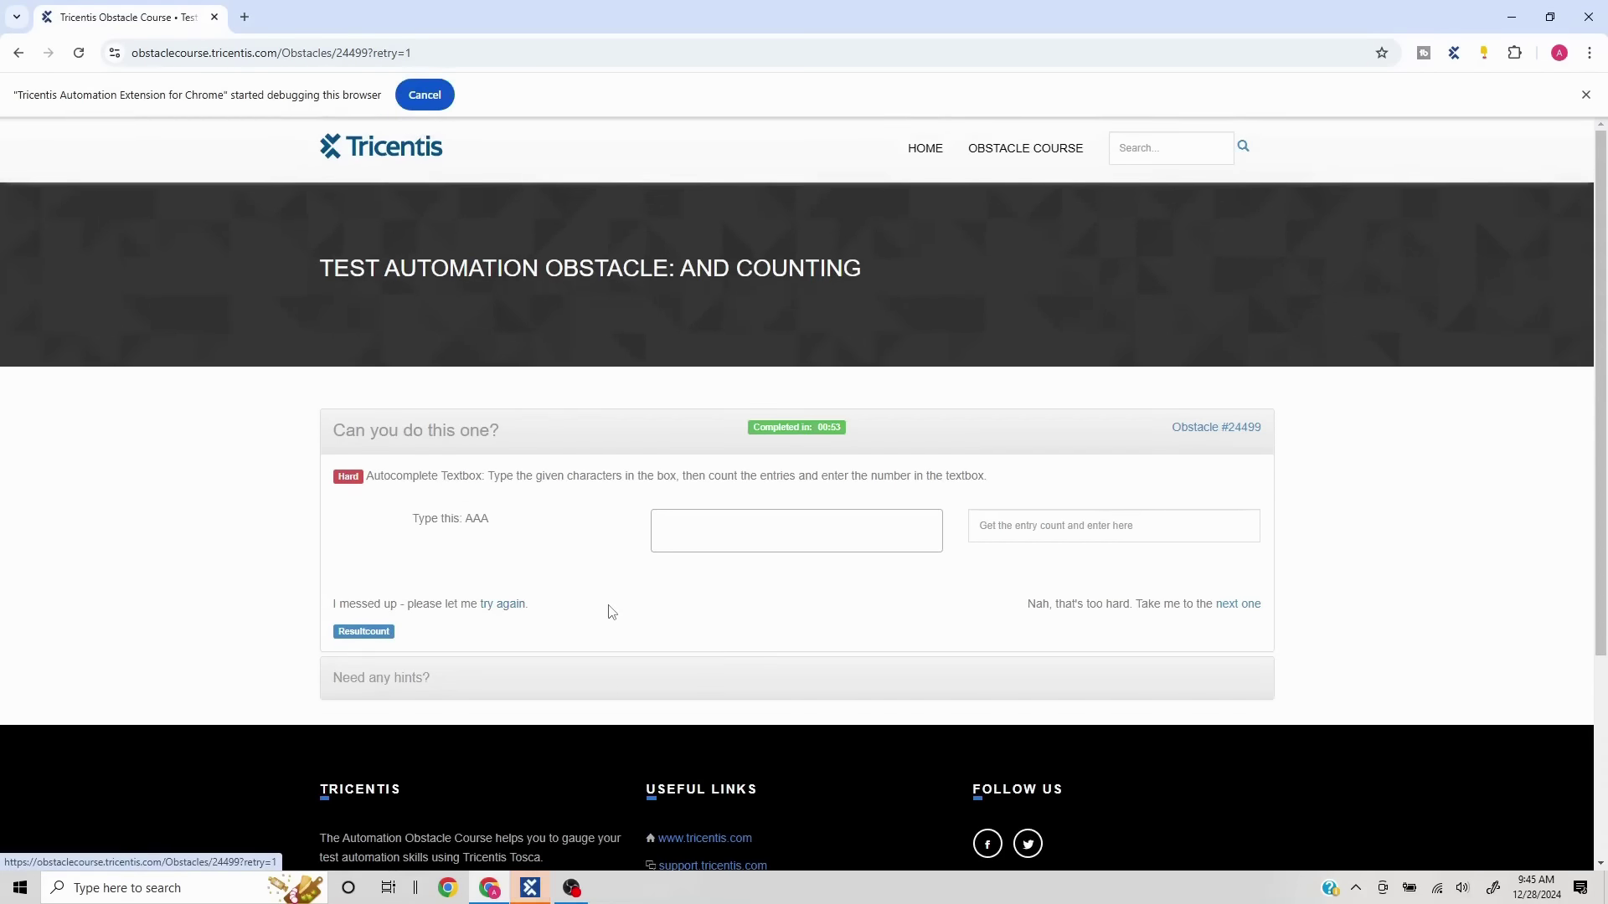
{"action": "key", "text": "alt+Tab"}
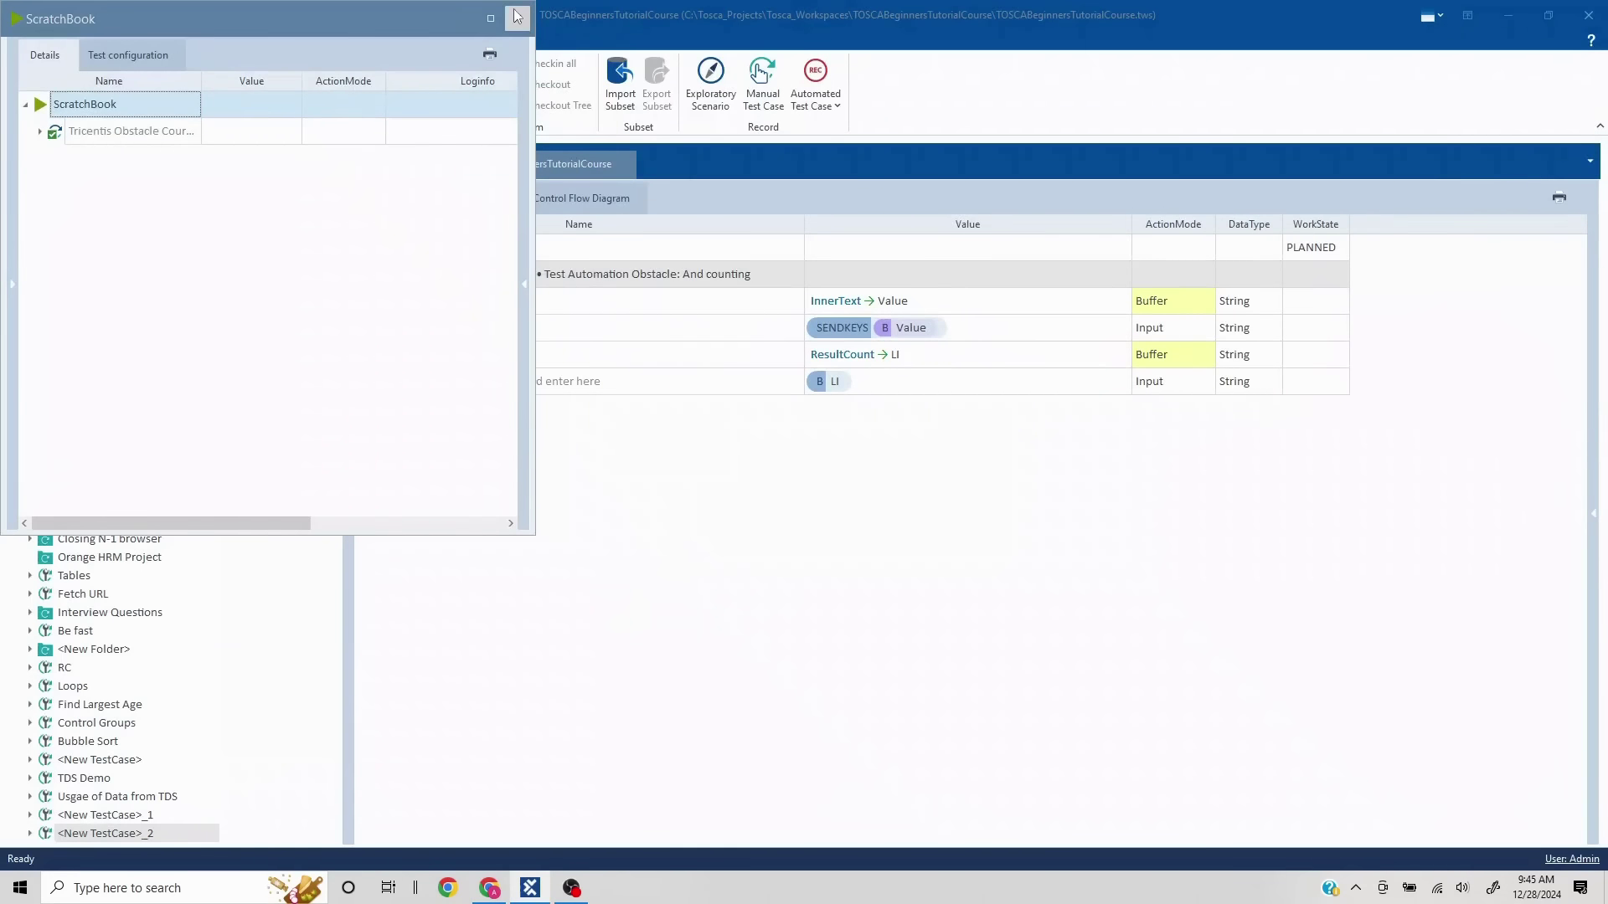
{"action": "left_click", "coordinate": [517, 16]}
Rerun the complete And counting test step in ScratchBook against the reloaded obstacle, and close the results
{"action": "right_click", "coordinate": [513, 275]}
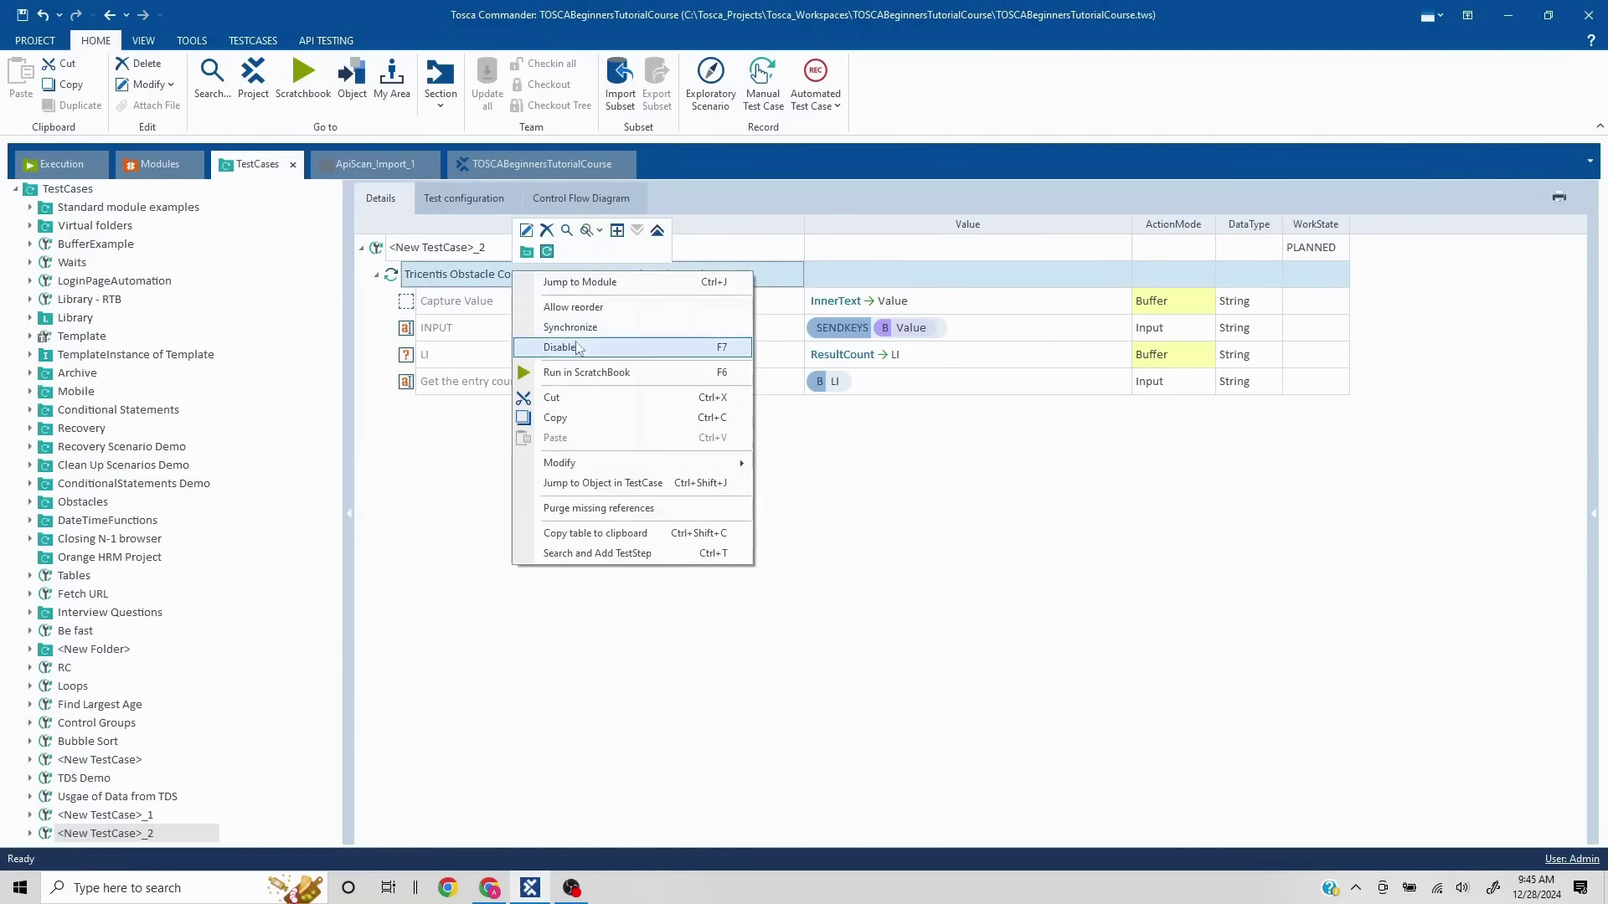
{"action": "left_click", "coordinate": [586, 372]}
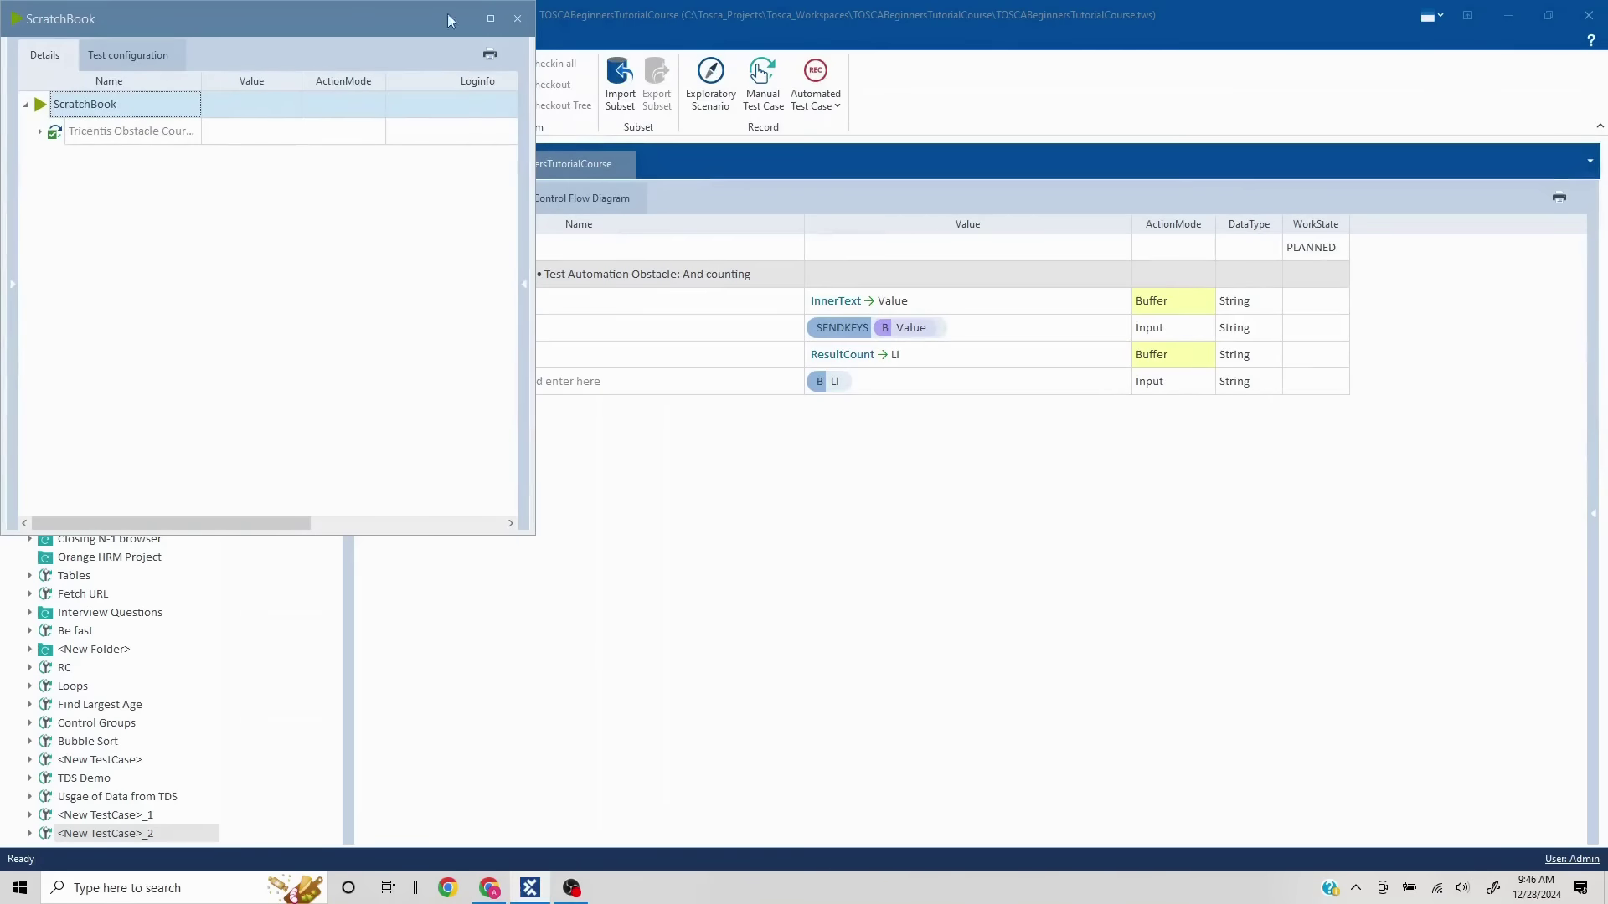
{"action": "left_click", "coordinate": [516, 19]}
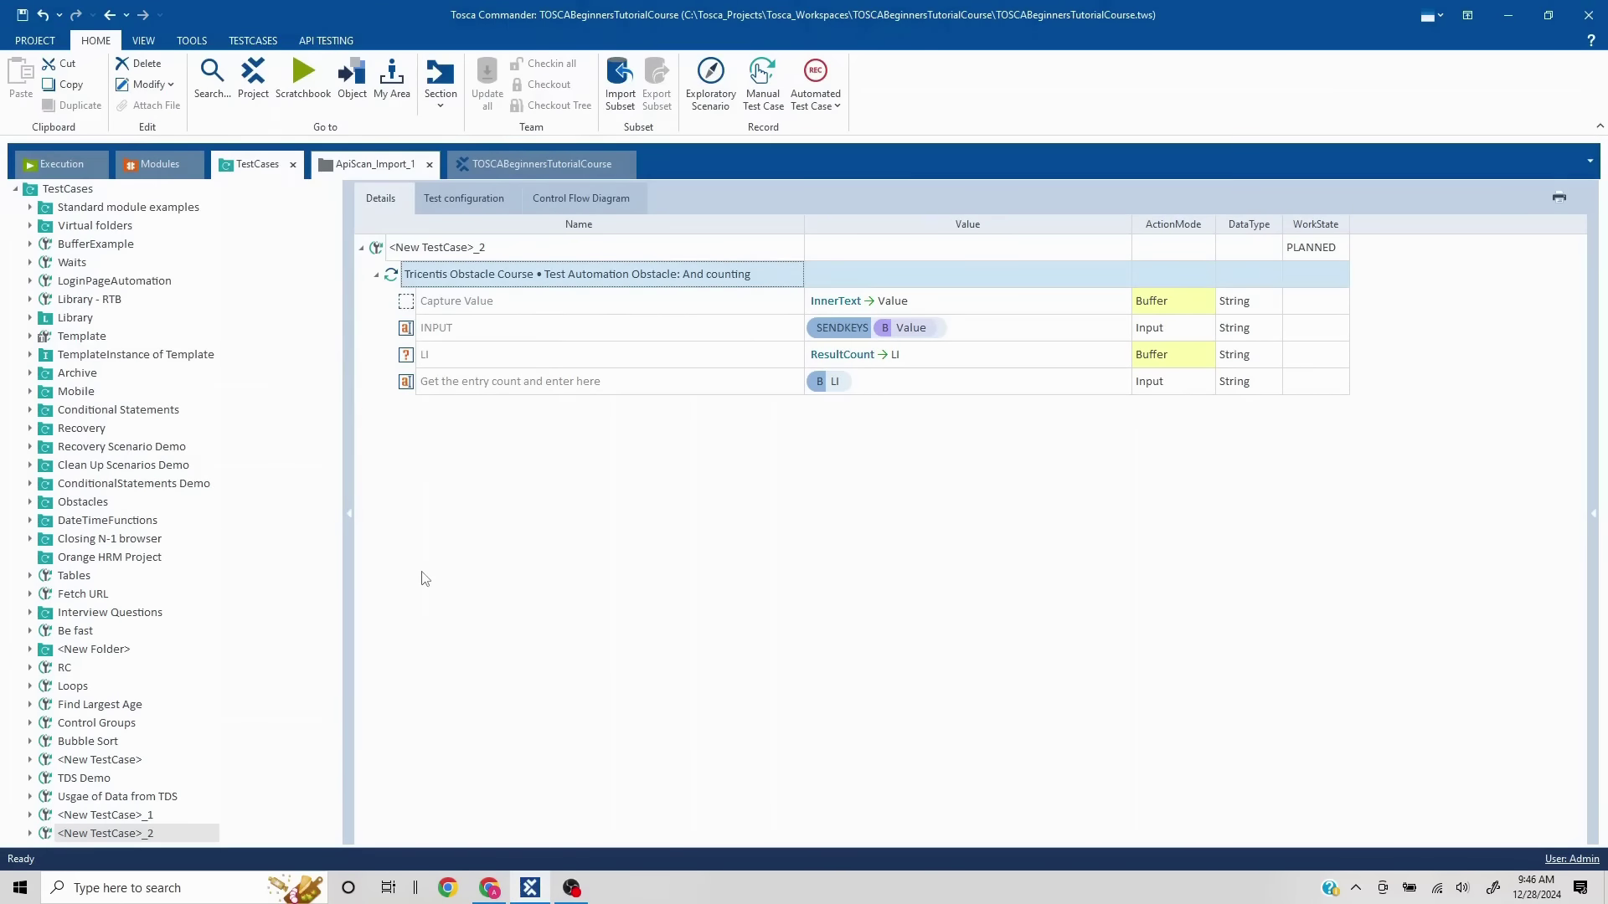